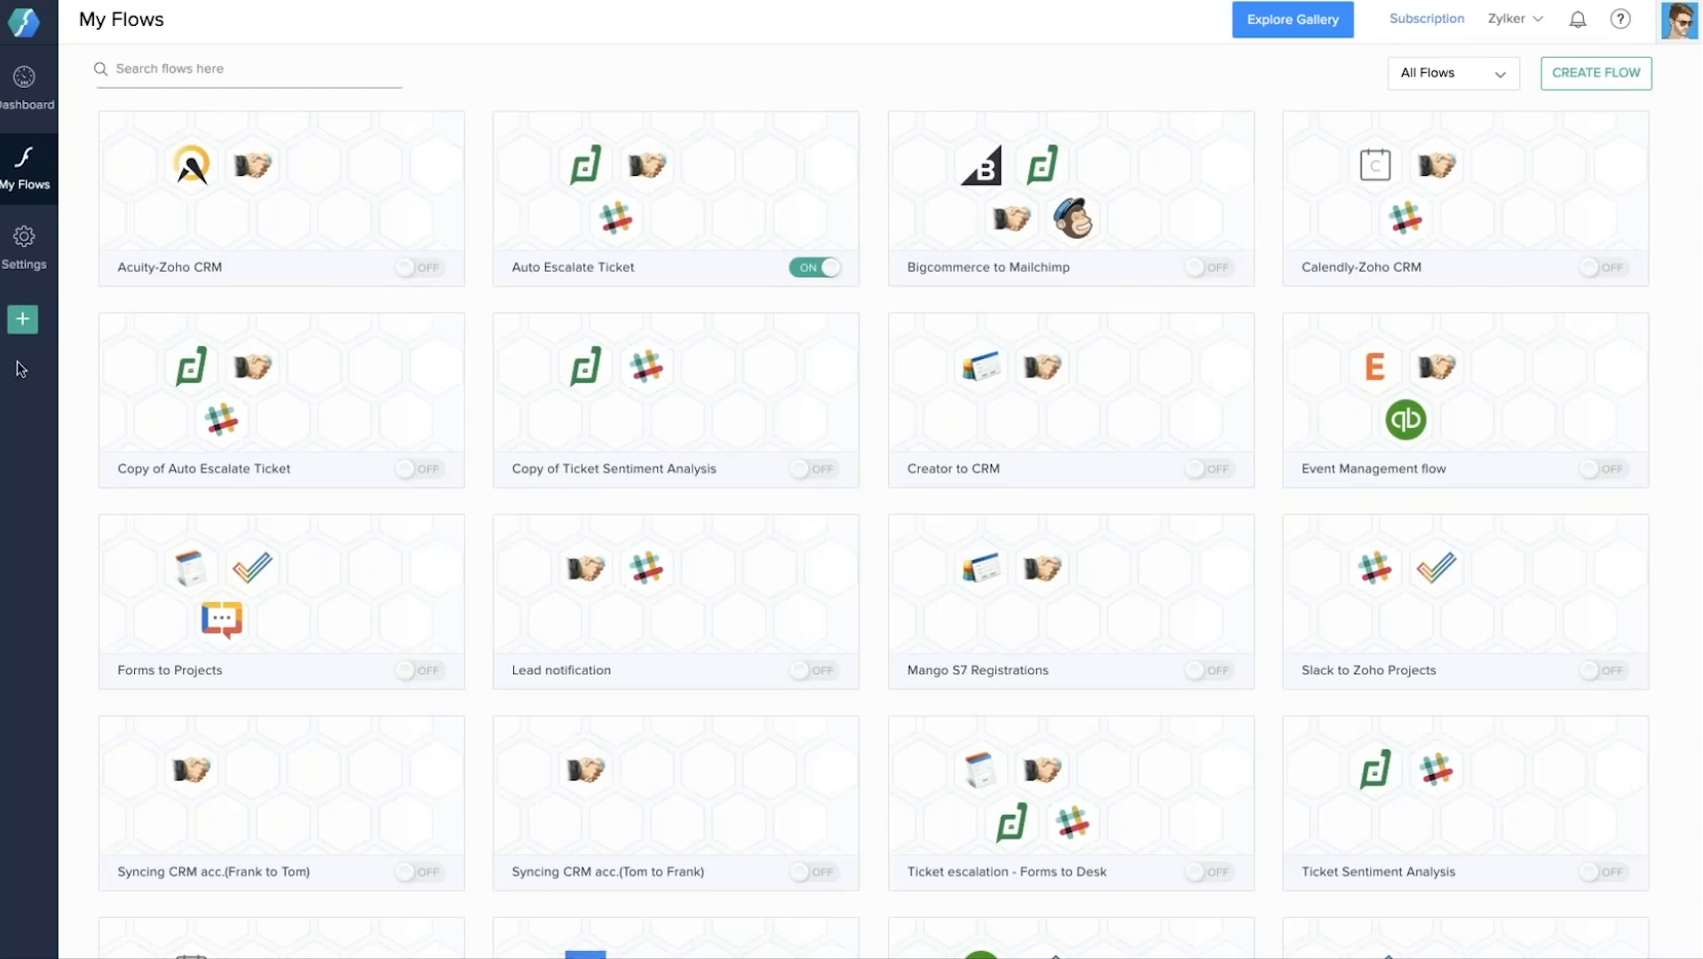
# Open the Create flow dialog from the sidebar + button.
pyautogui.click(22, 323)
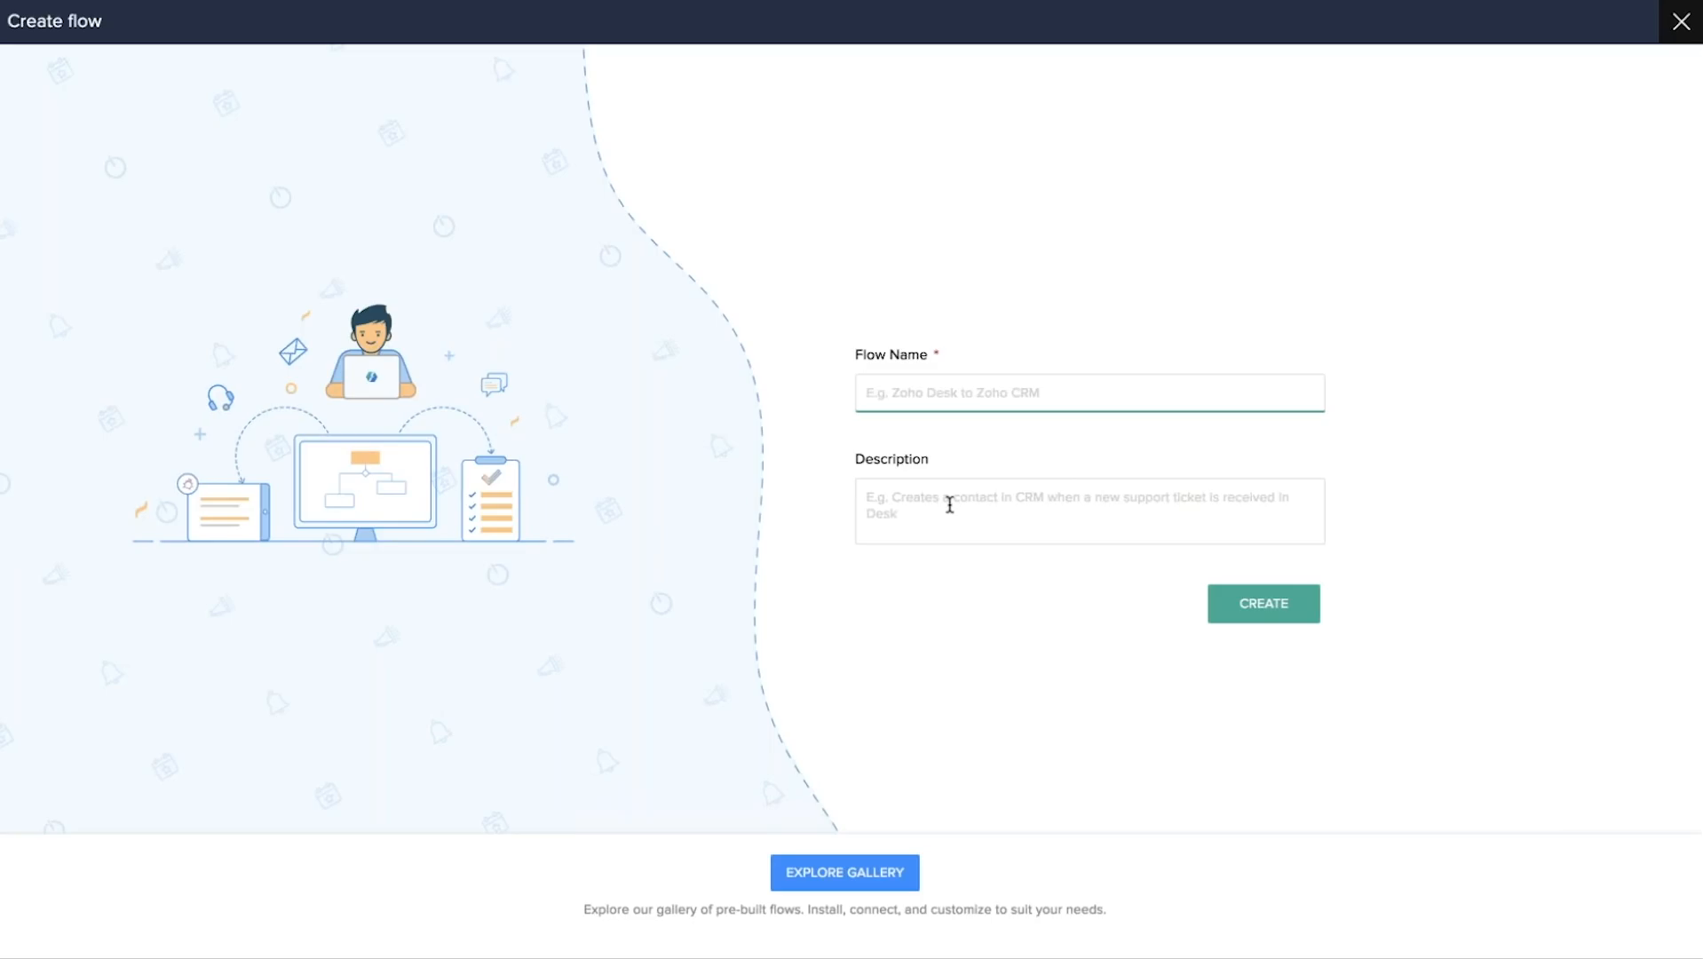
# Create a new flow named 'Zform to ZCRM'.
pyautogui.write('Zform to ZCRM')
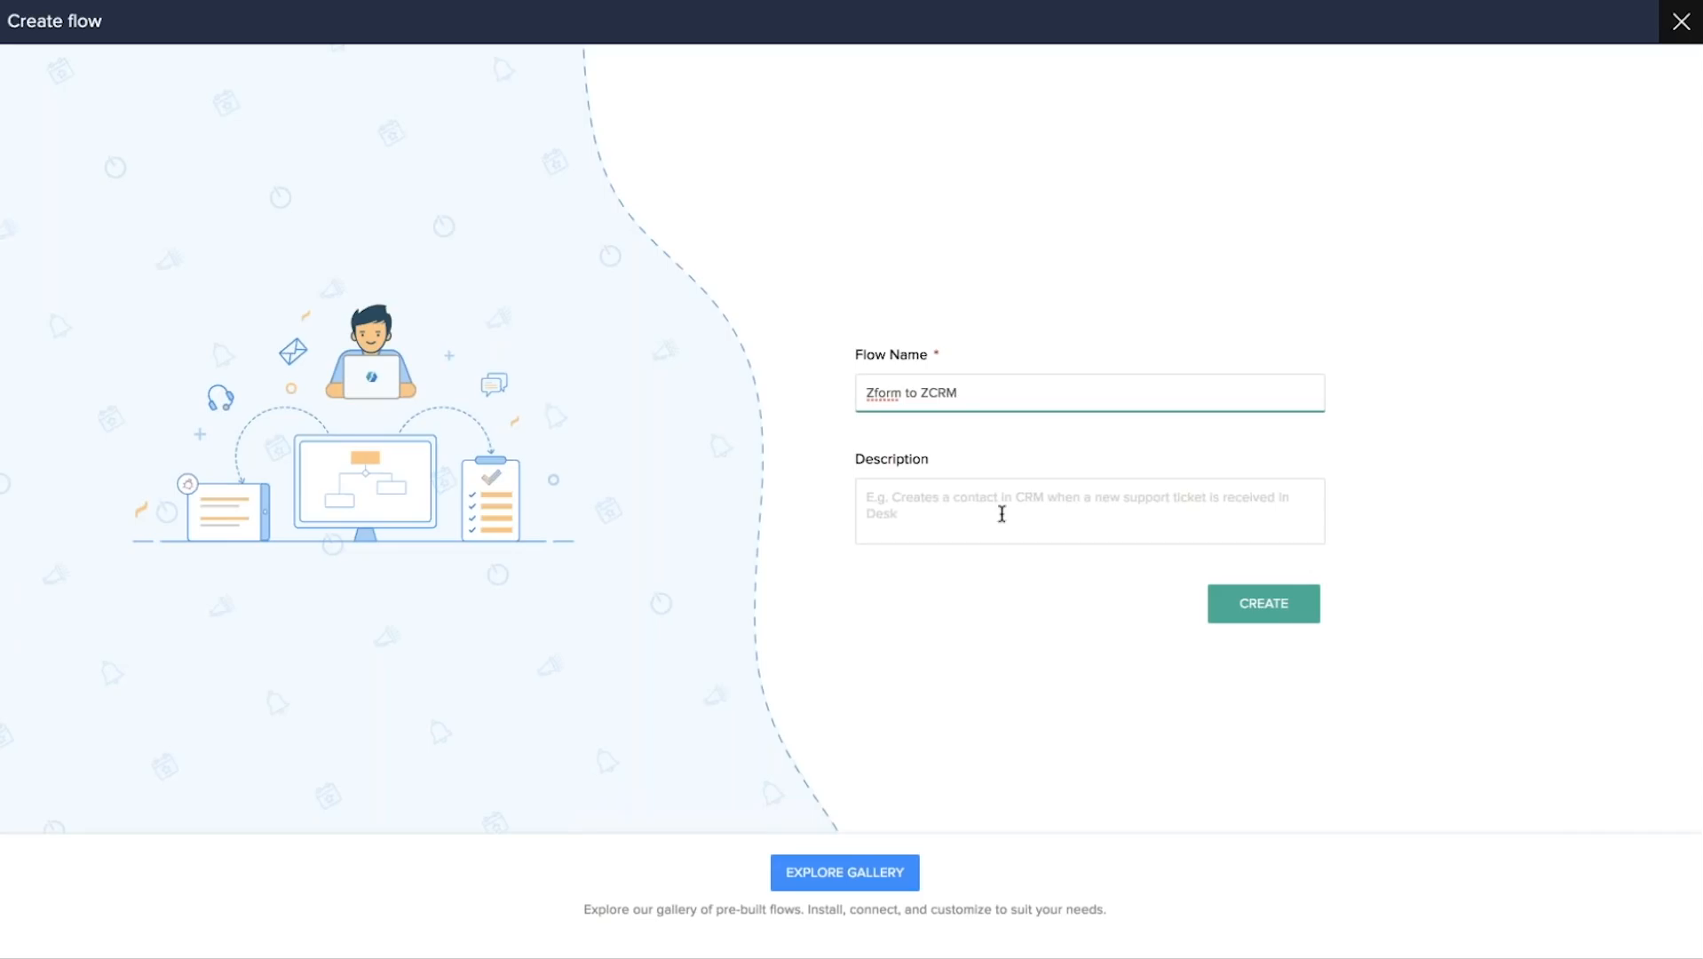
pyautogui.click(1269, 615)
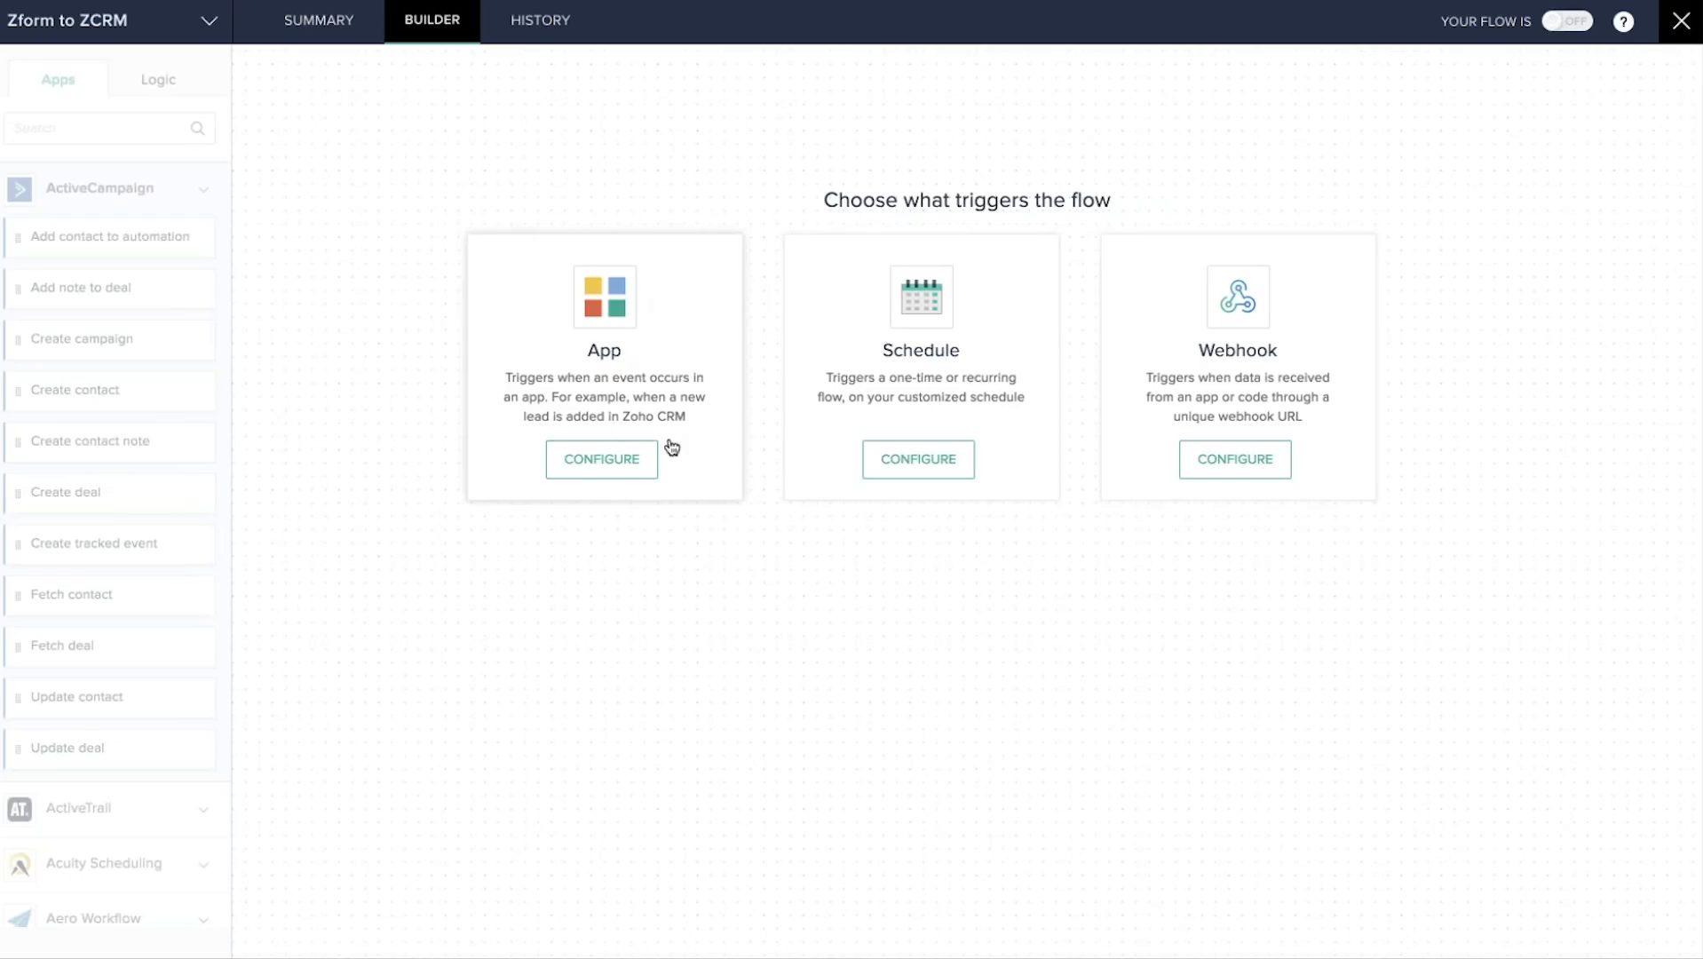
# Pick Zoho Forms, found by searching 'form', as the flow's App trigger.
pyautogui.click(608, 469)
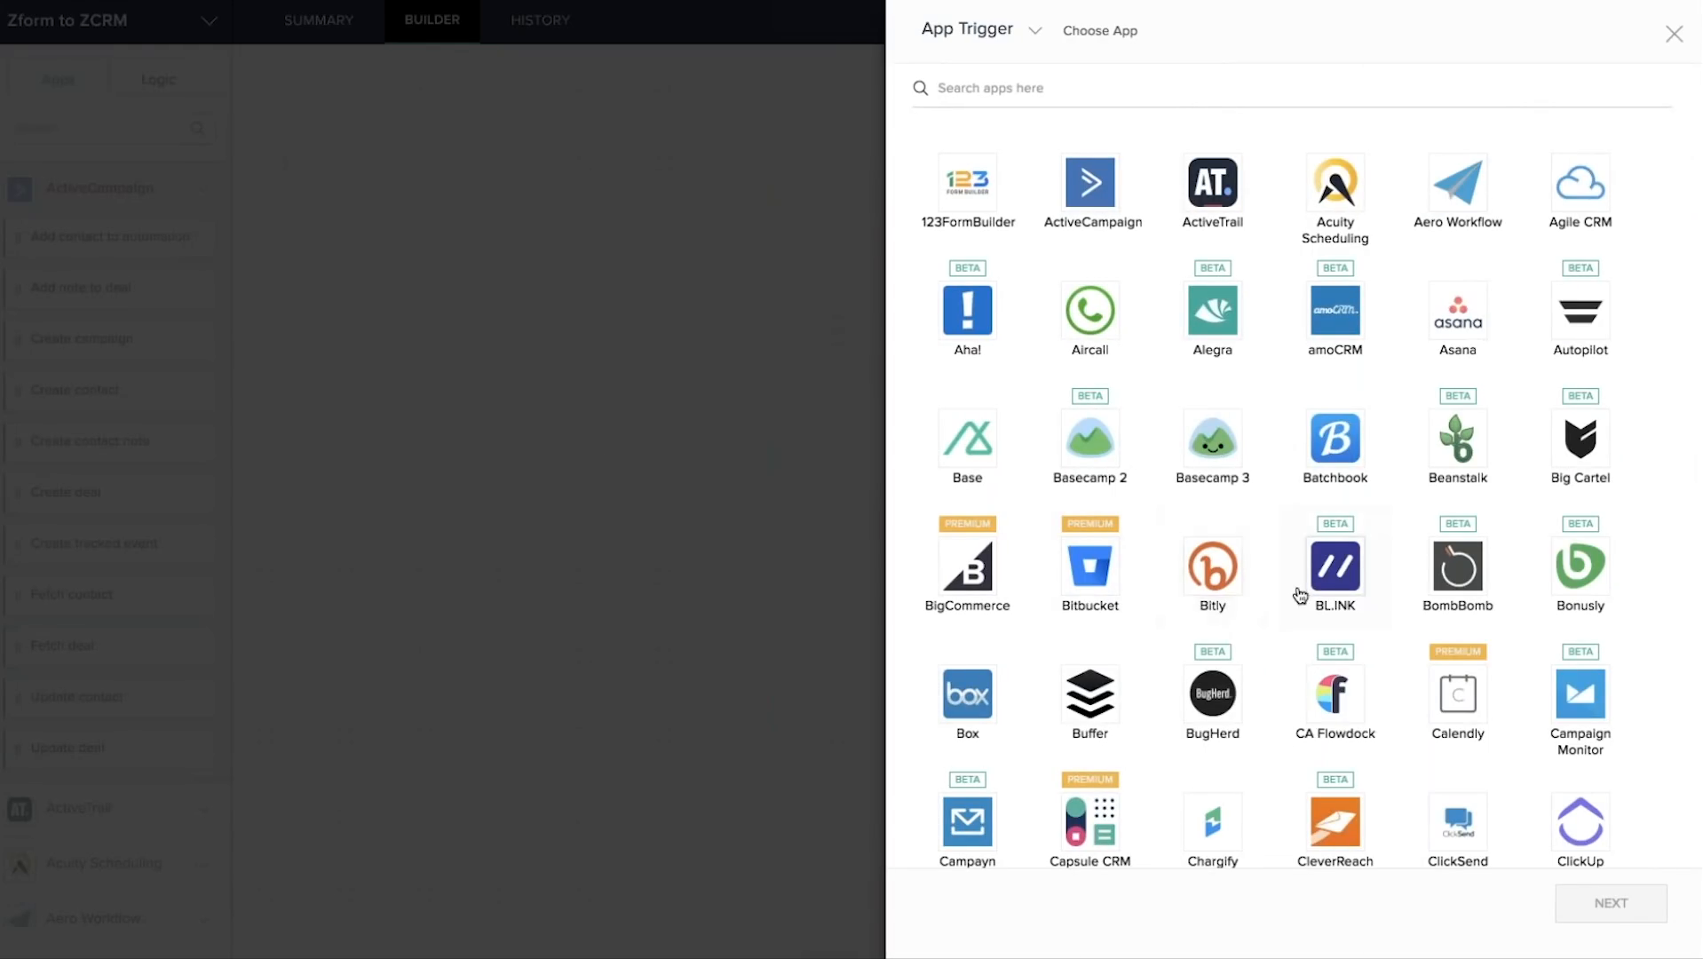
pyautogui.scroll(-5, 1335, 511)
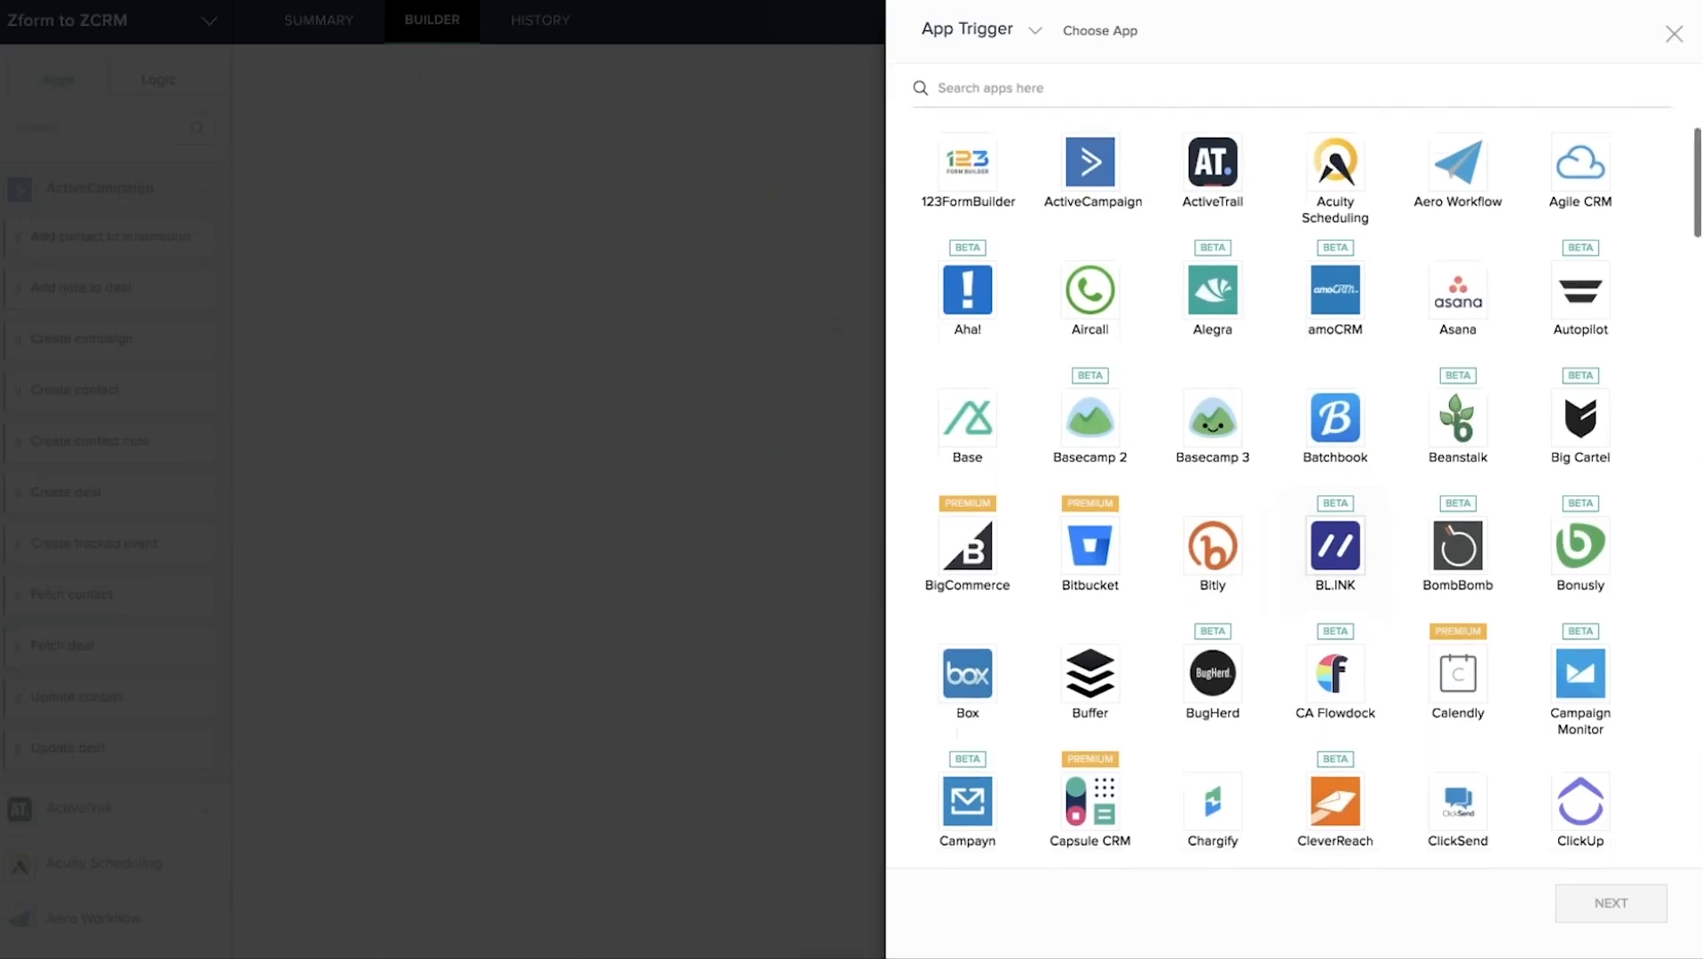
pyautogui.scroll(-6, 1335, 497)
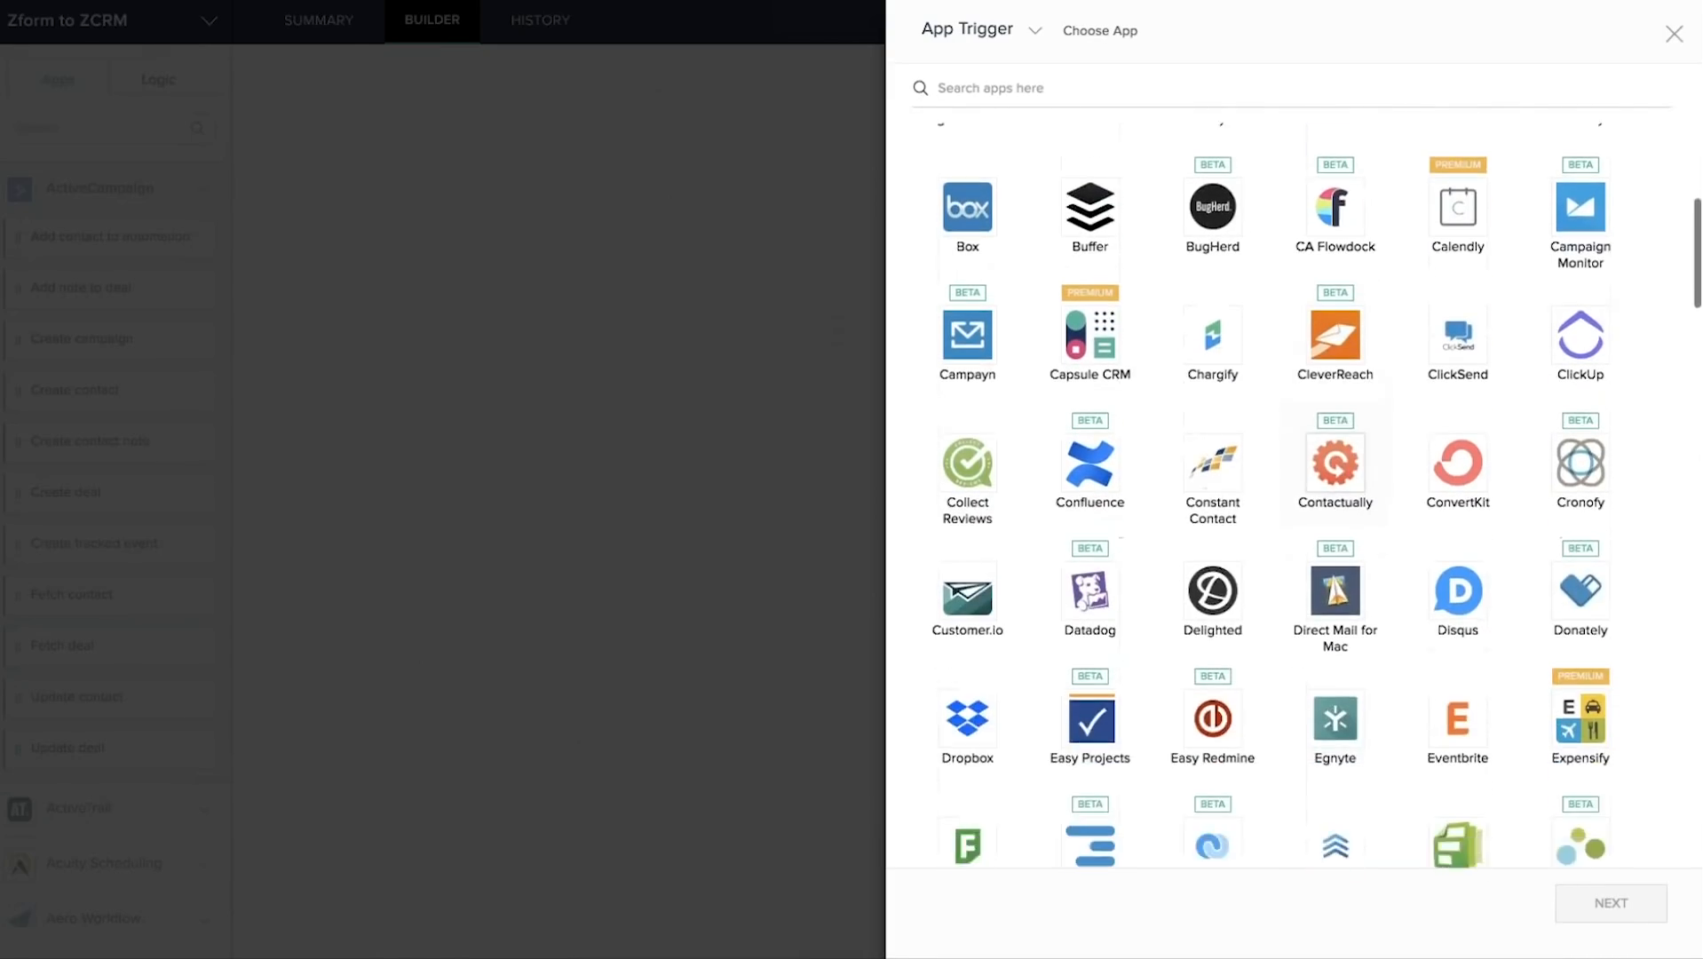
pyautogui.scroll(-8, 1335, 497)
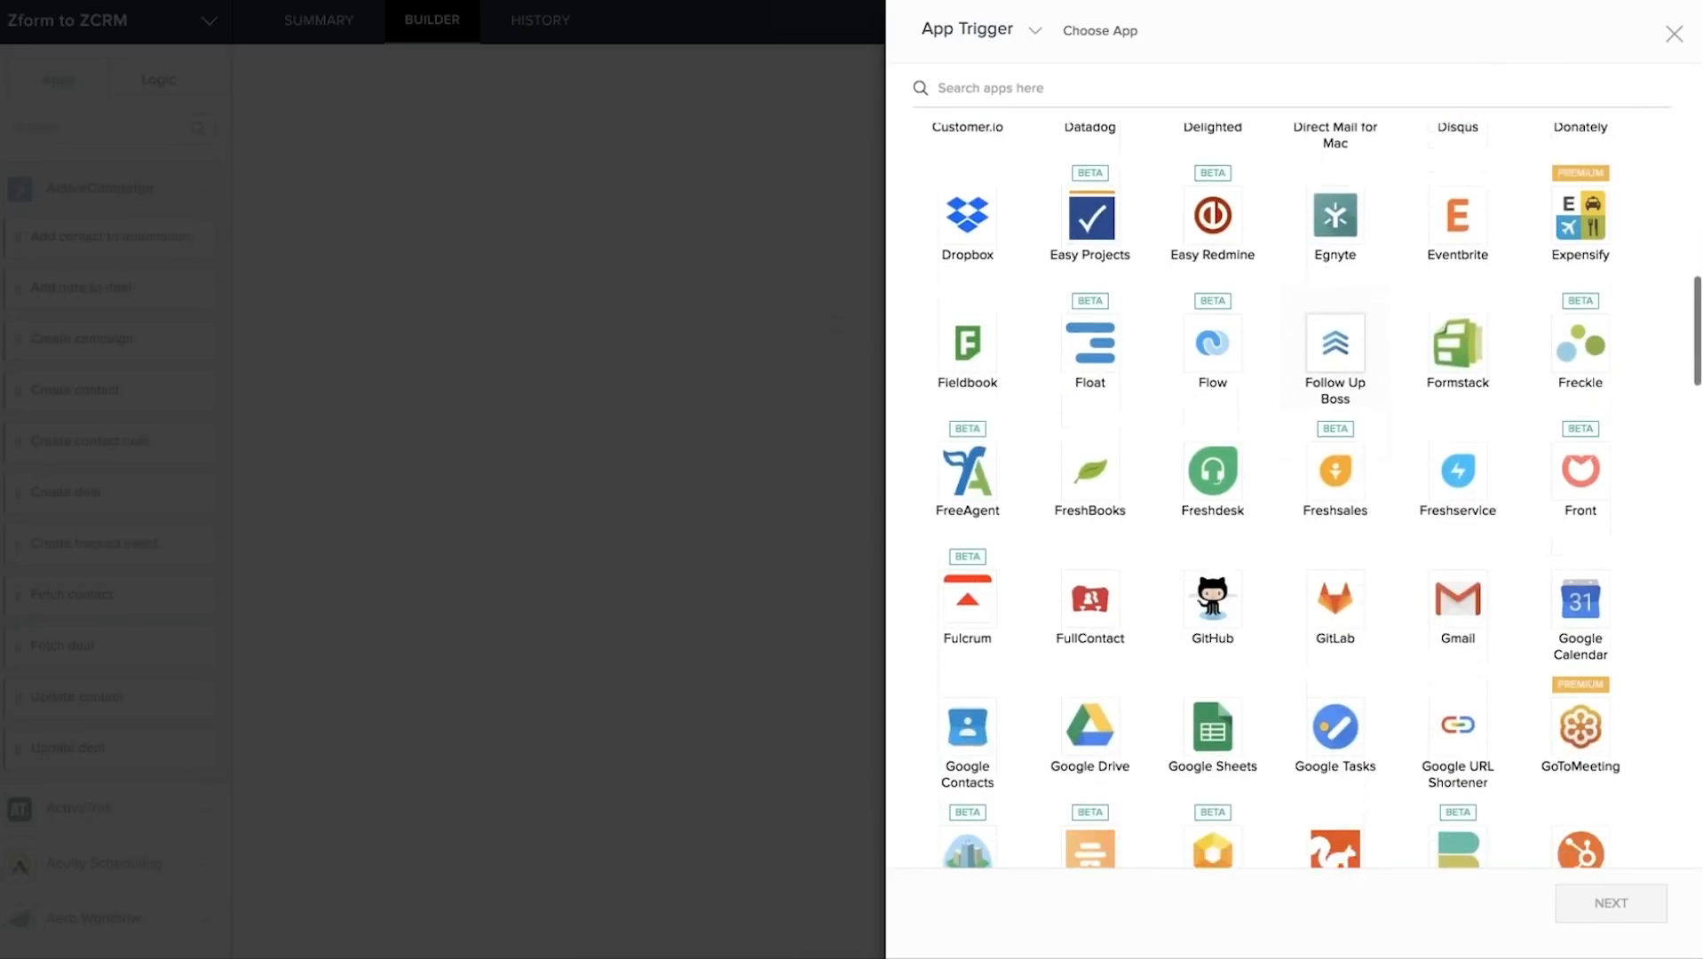
pyautogui.scroll(-1, 1335, 497)
pyautogui.scroll(7, 1334, 497)
pyautogui.click(975, 83)
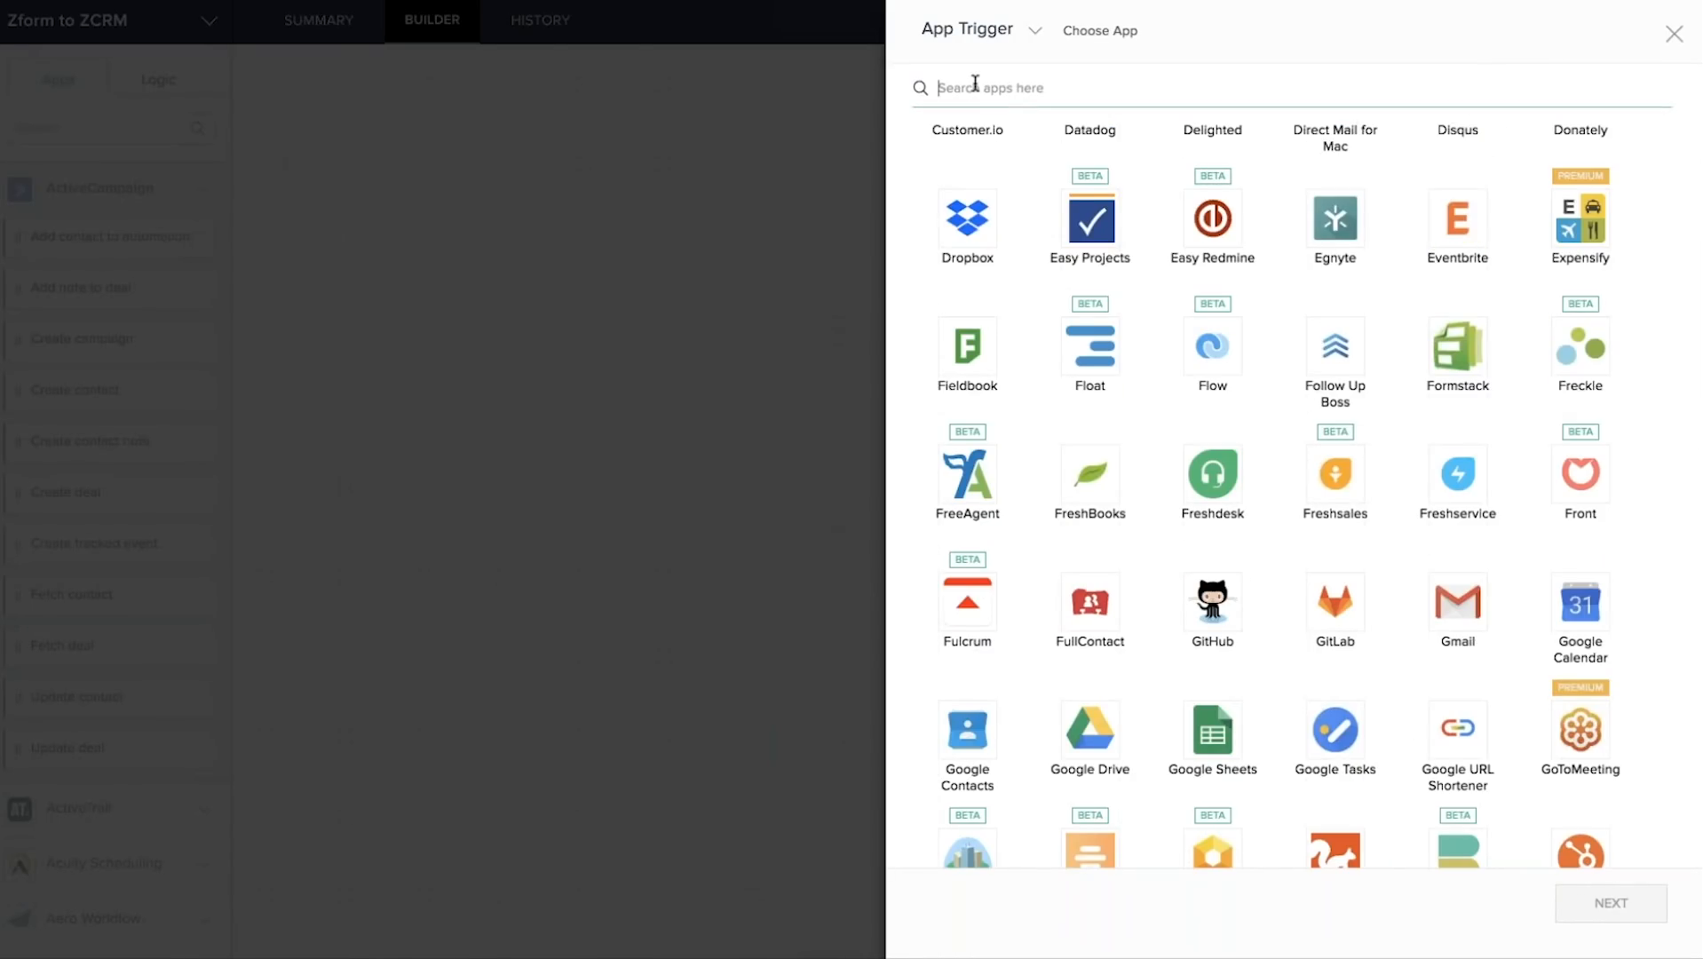
pyautogui.write('form')
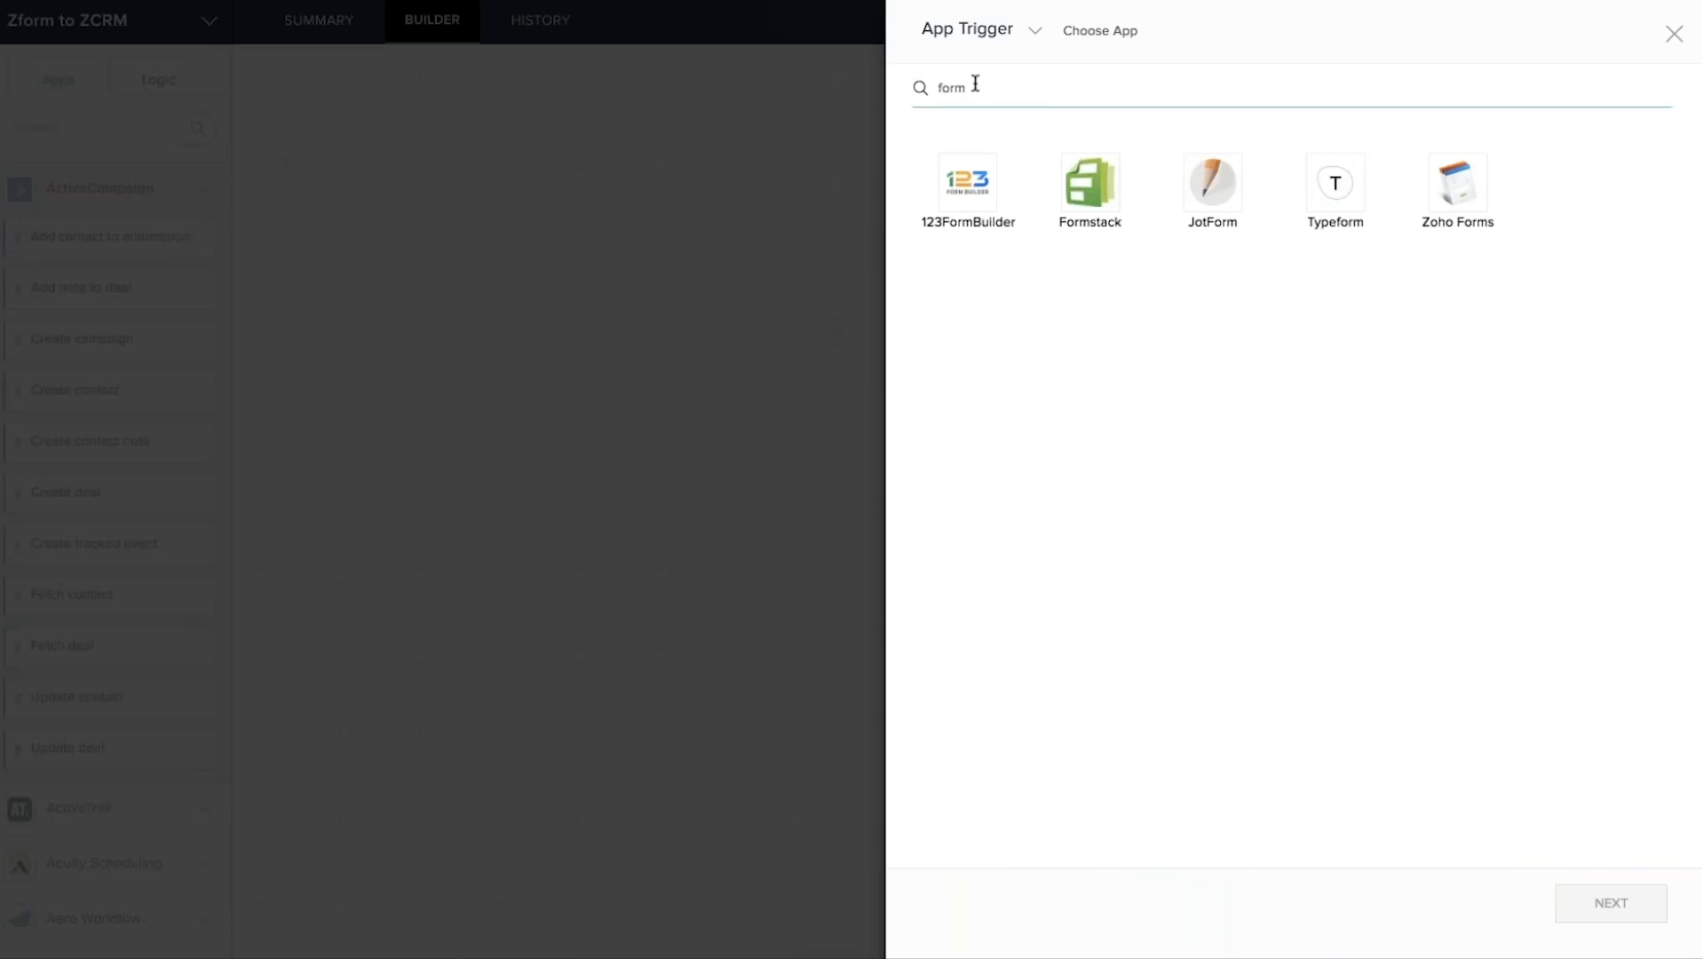
pyautogui.click(1462, 195)
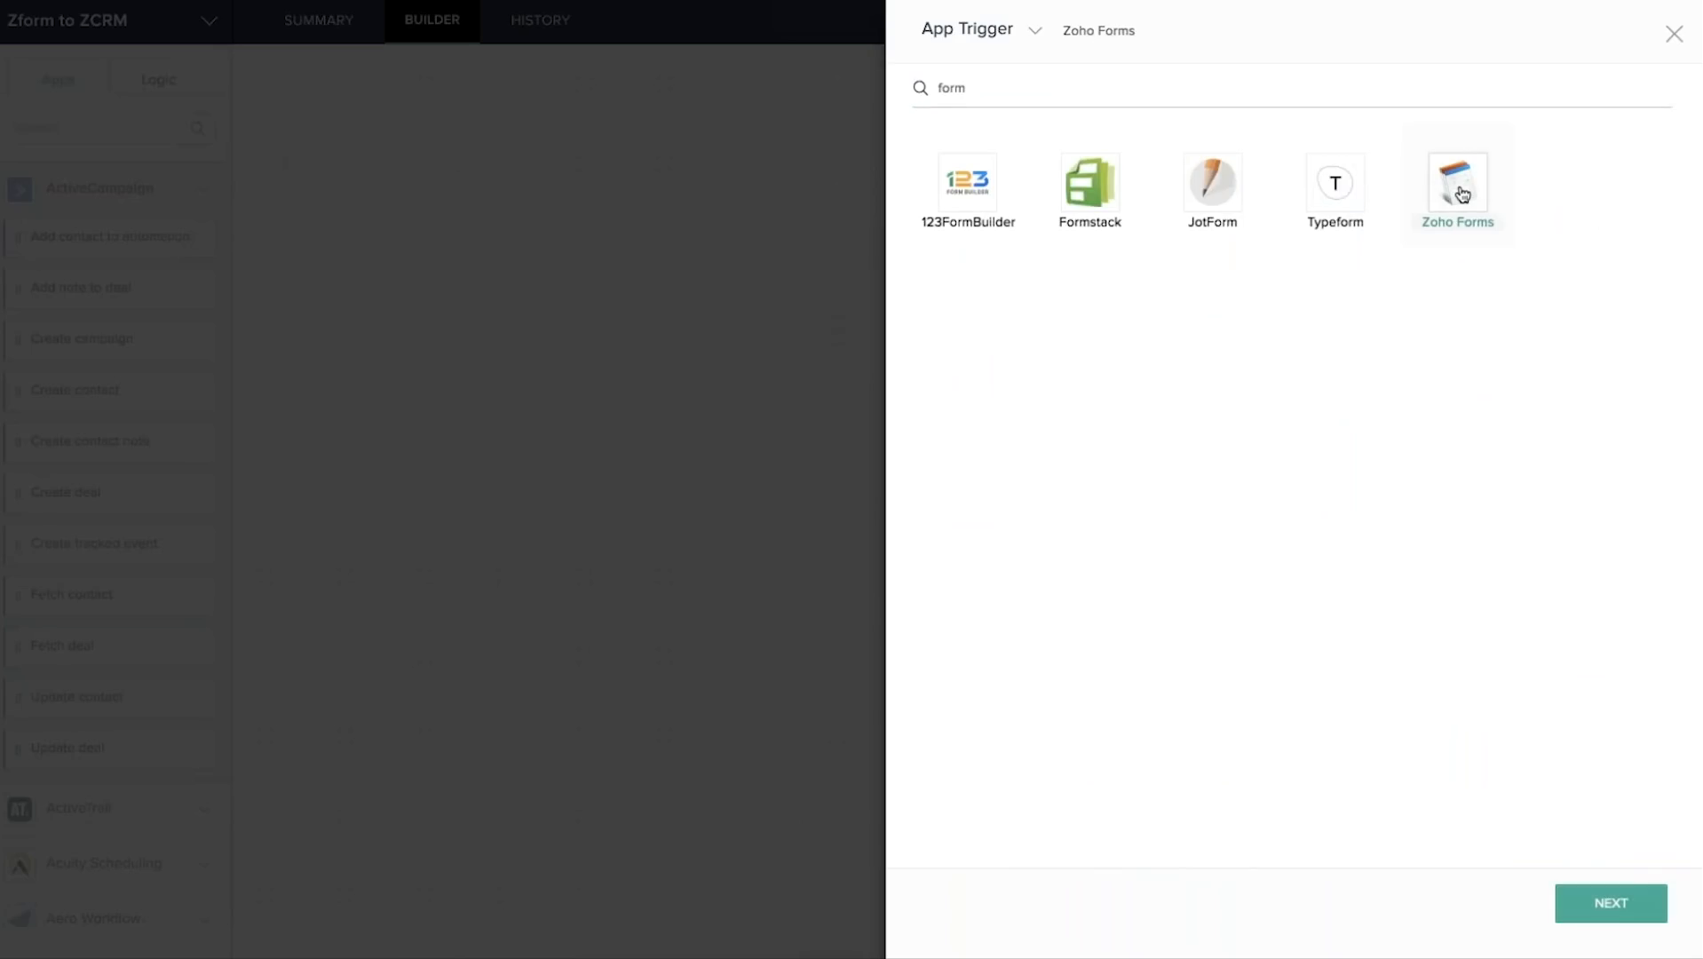
pyautogui.click(1605, 907)
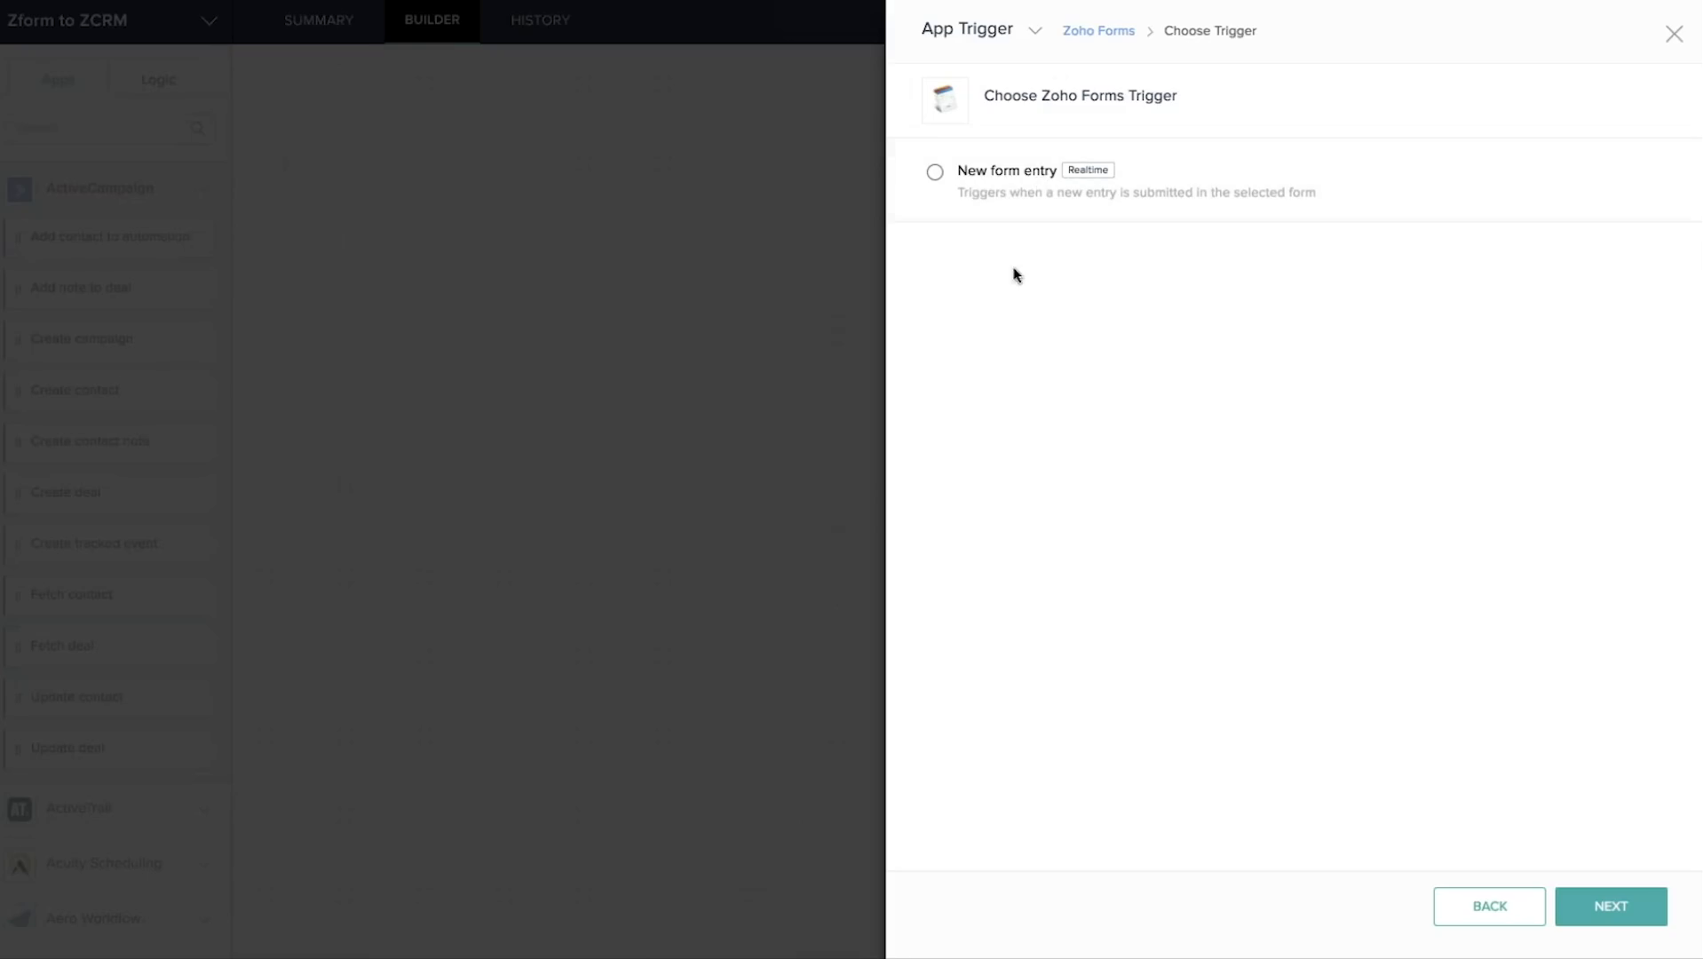
# Select New form entry (Realtime) as the Zoho Forms trigger and continue.
pyautogui.click(935, 178)
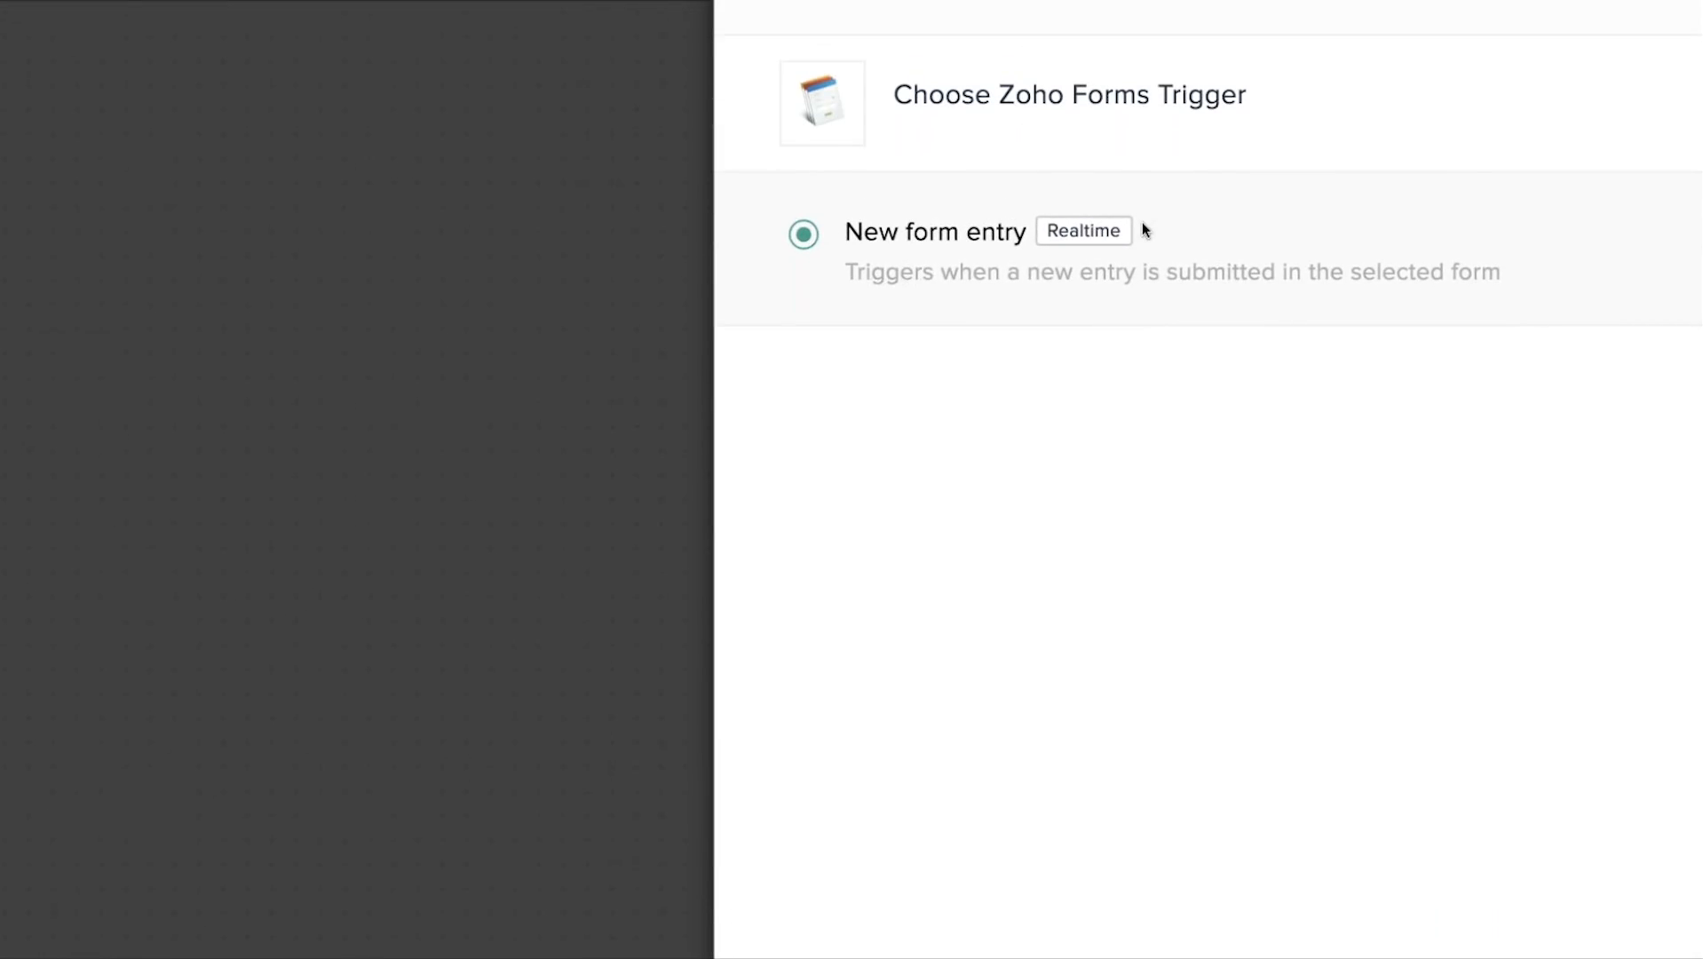
pyautogui.moveTo(1126, 233)
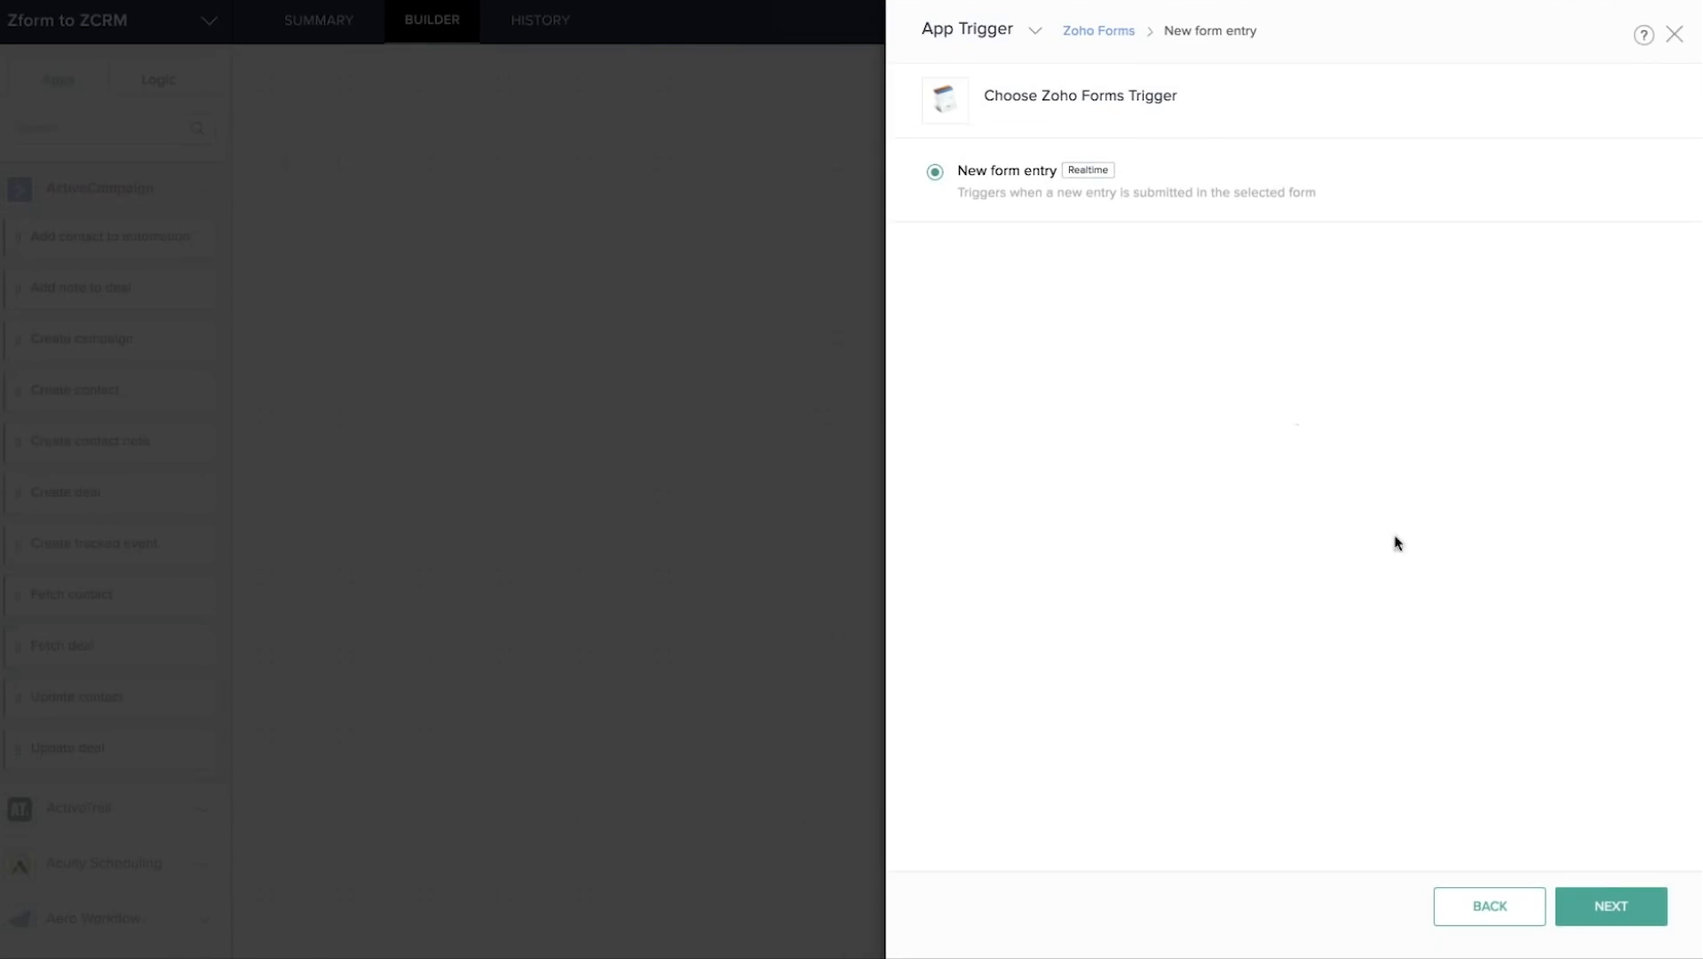
pyautogui.click(1610, 907)
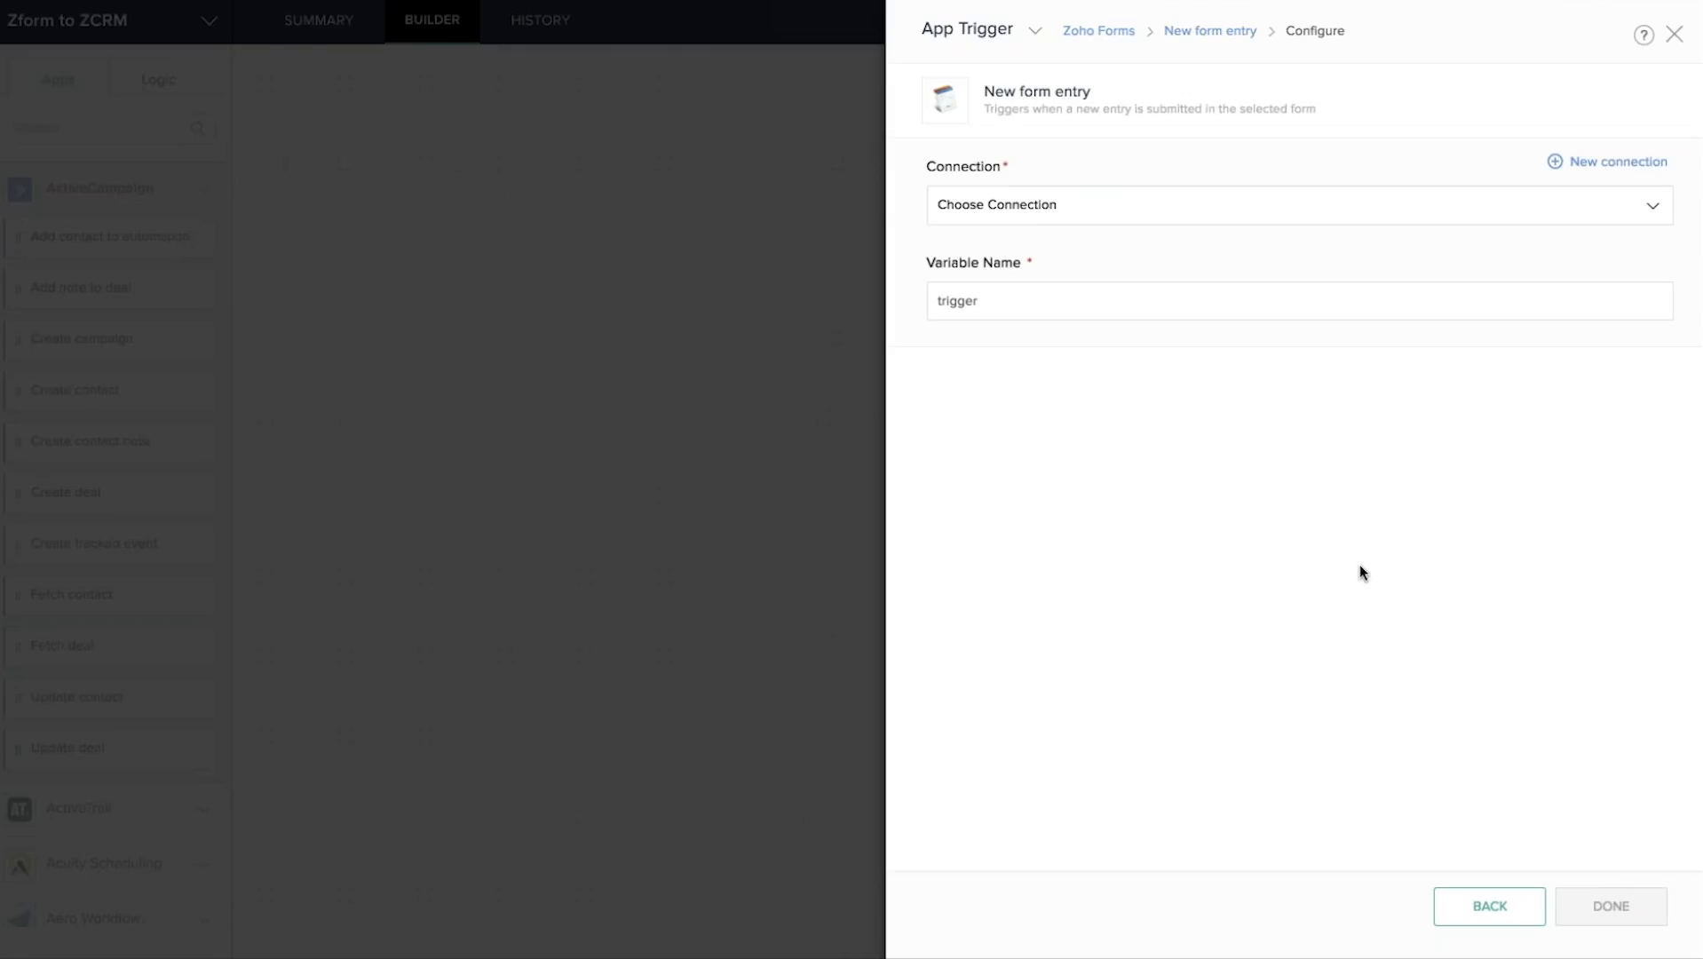
# Add a Zoho Forms connection named 'My Forms Connection' and grant it read access.
pyautogui.click(1588, 167)
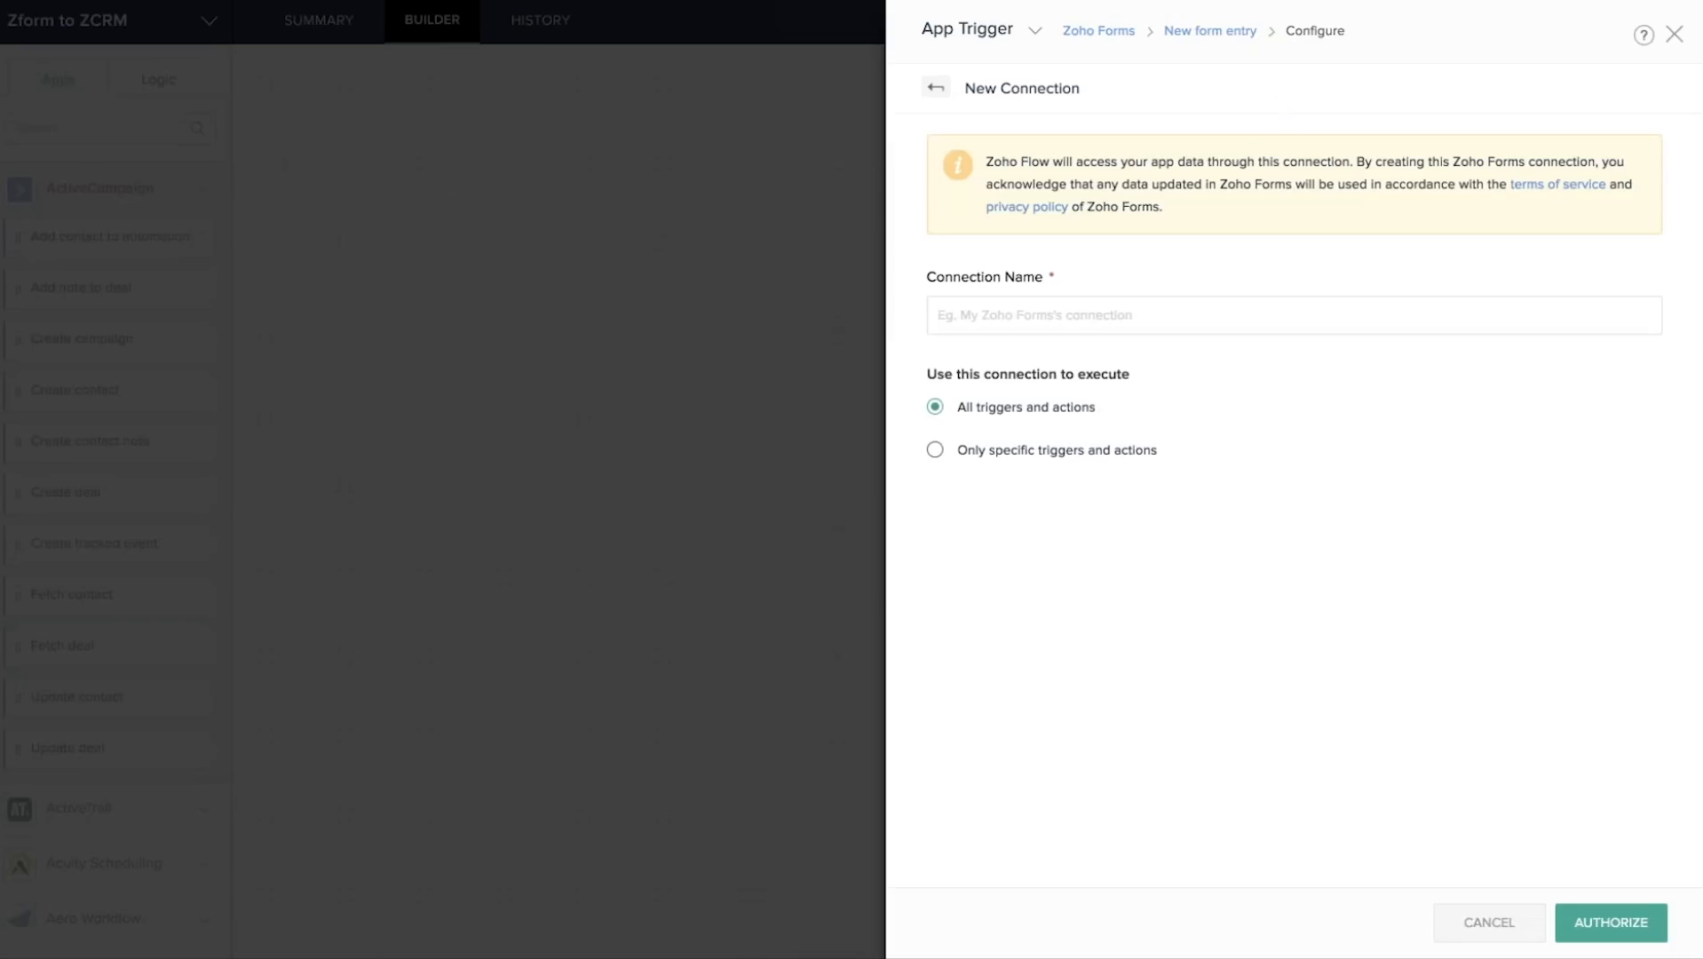
pyautogui.click(960, 319)
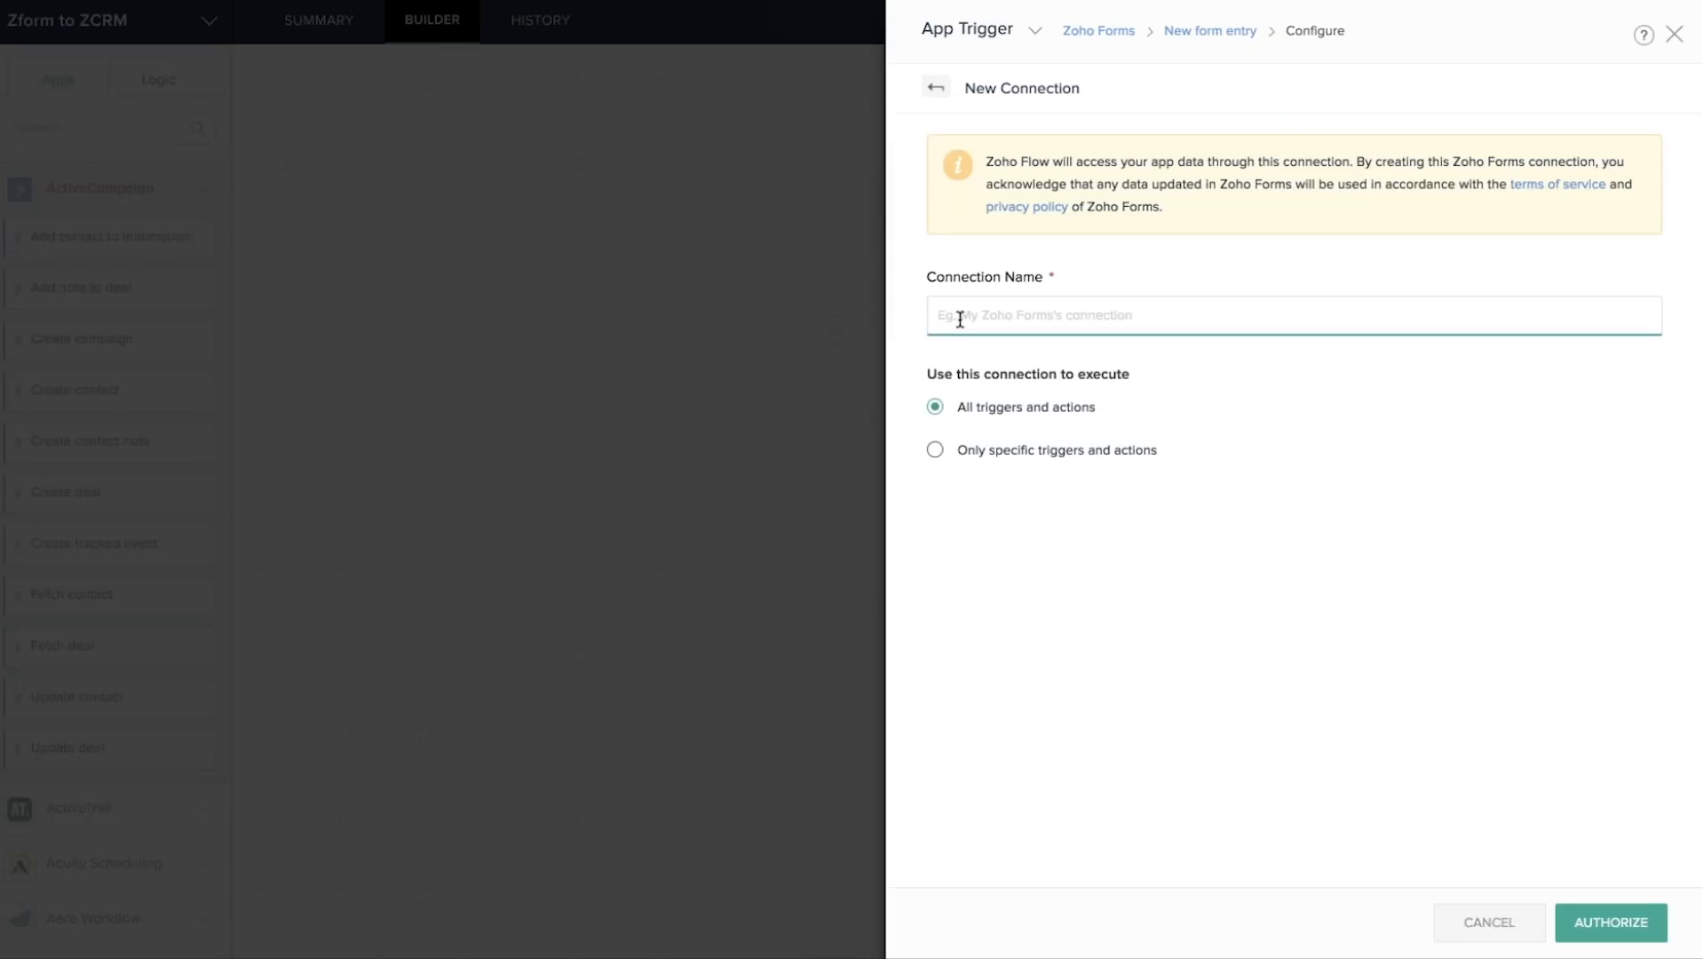
pyautogui.write('My Forms Connection')
pyautogui.click(1608, 925)
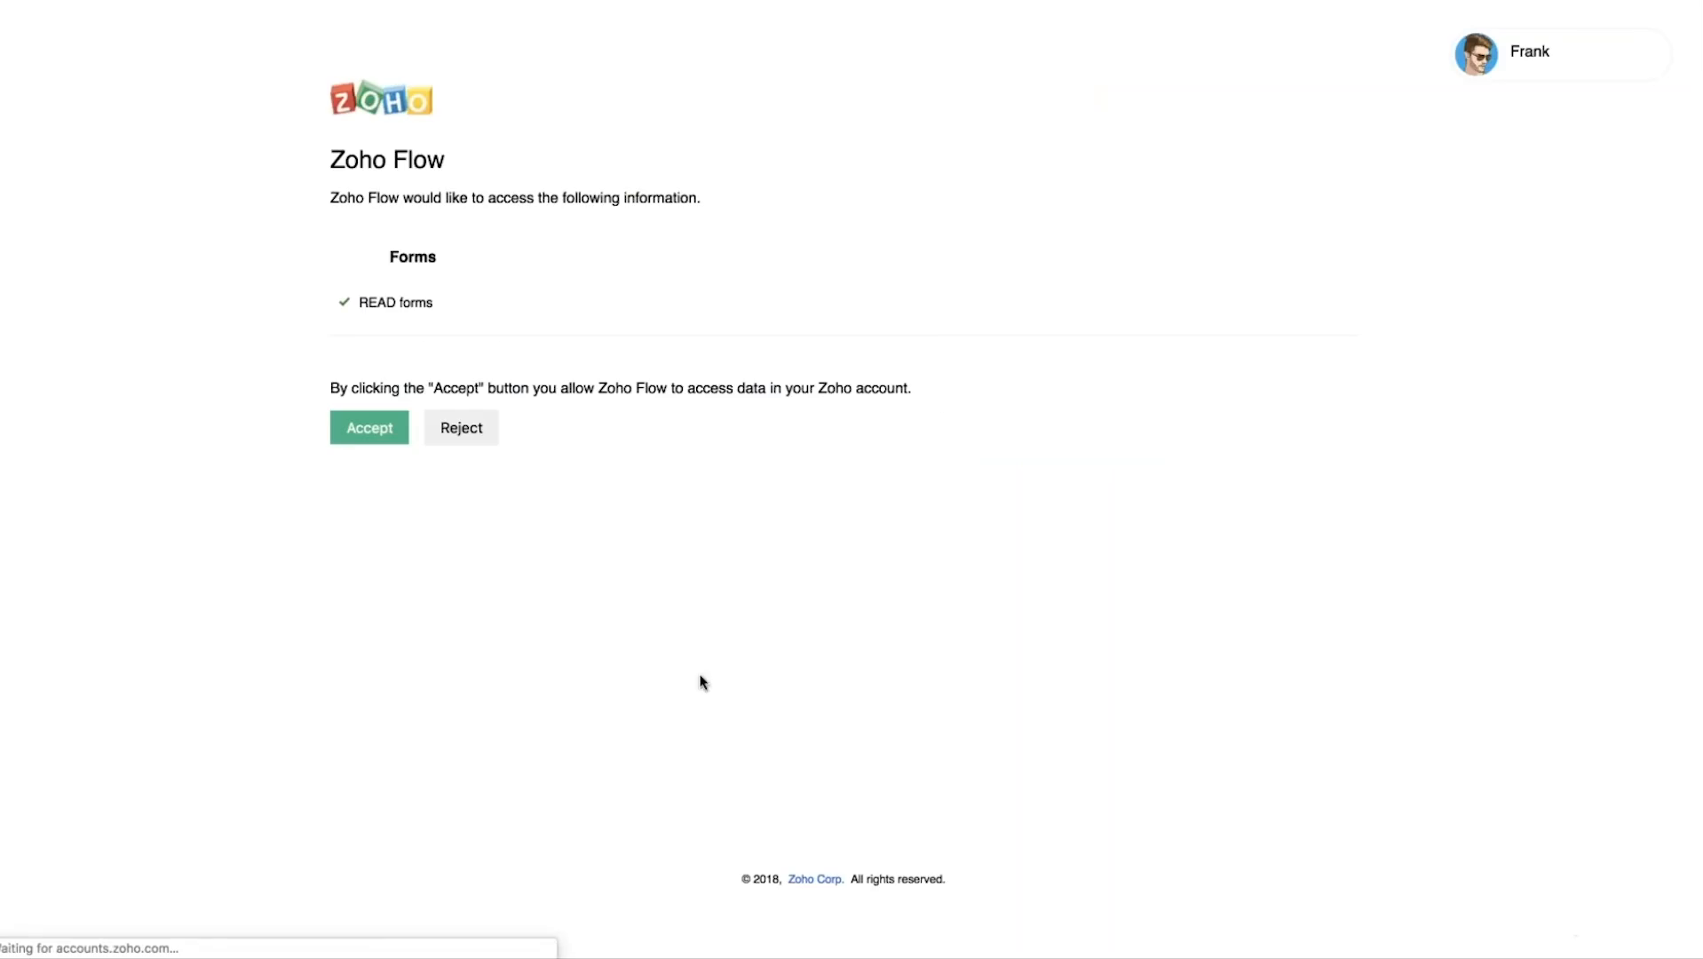
pyautogui.click(364, 429)
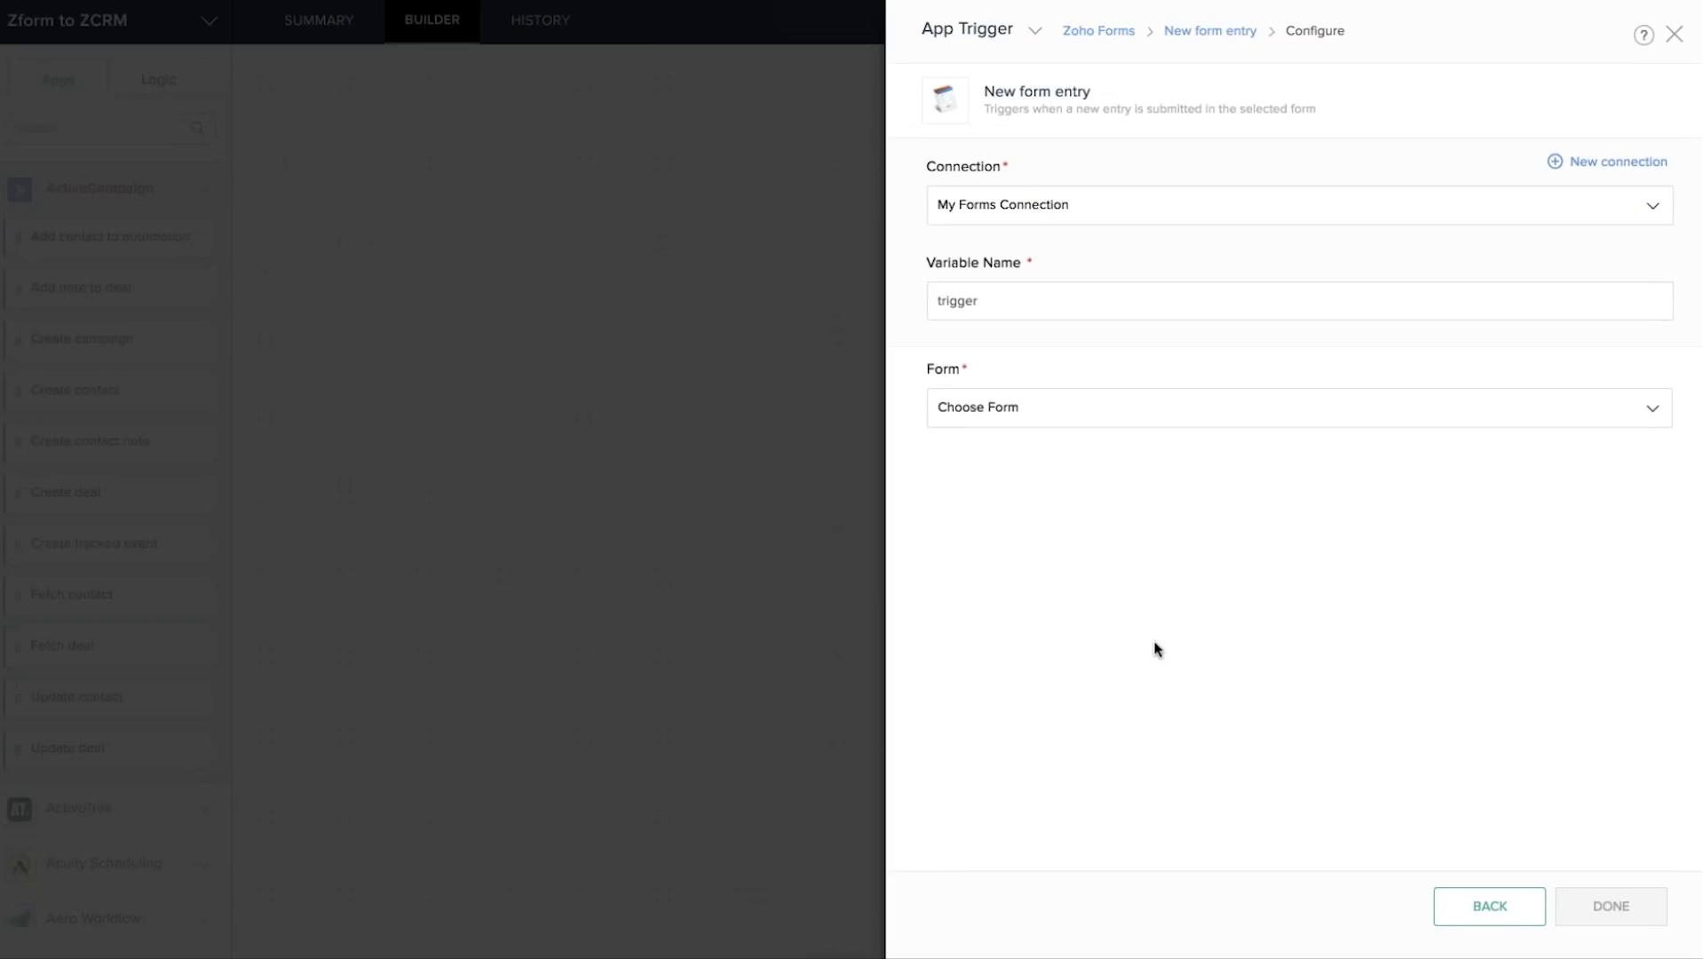
# Use another user's Forms connection, watch the Register form, and save the trigger.
pyautogui.click(1075, 208)
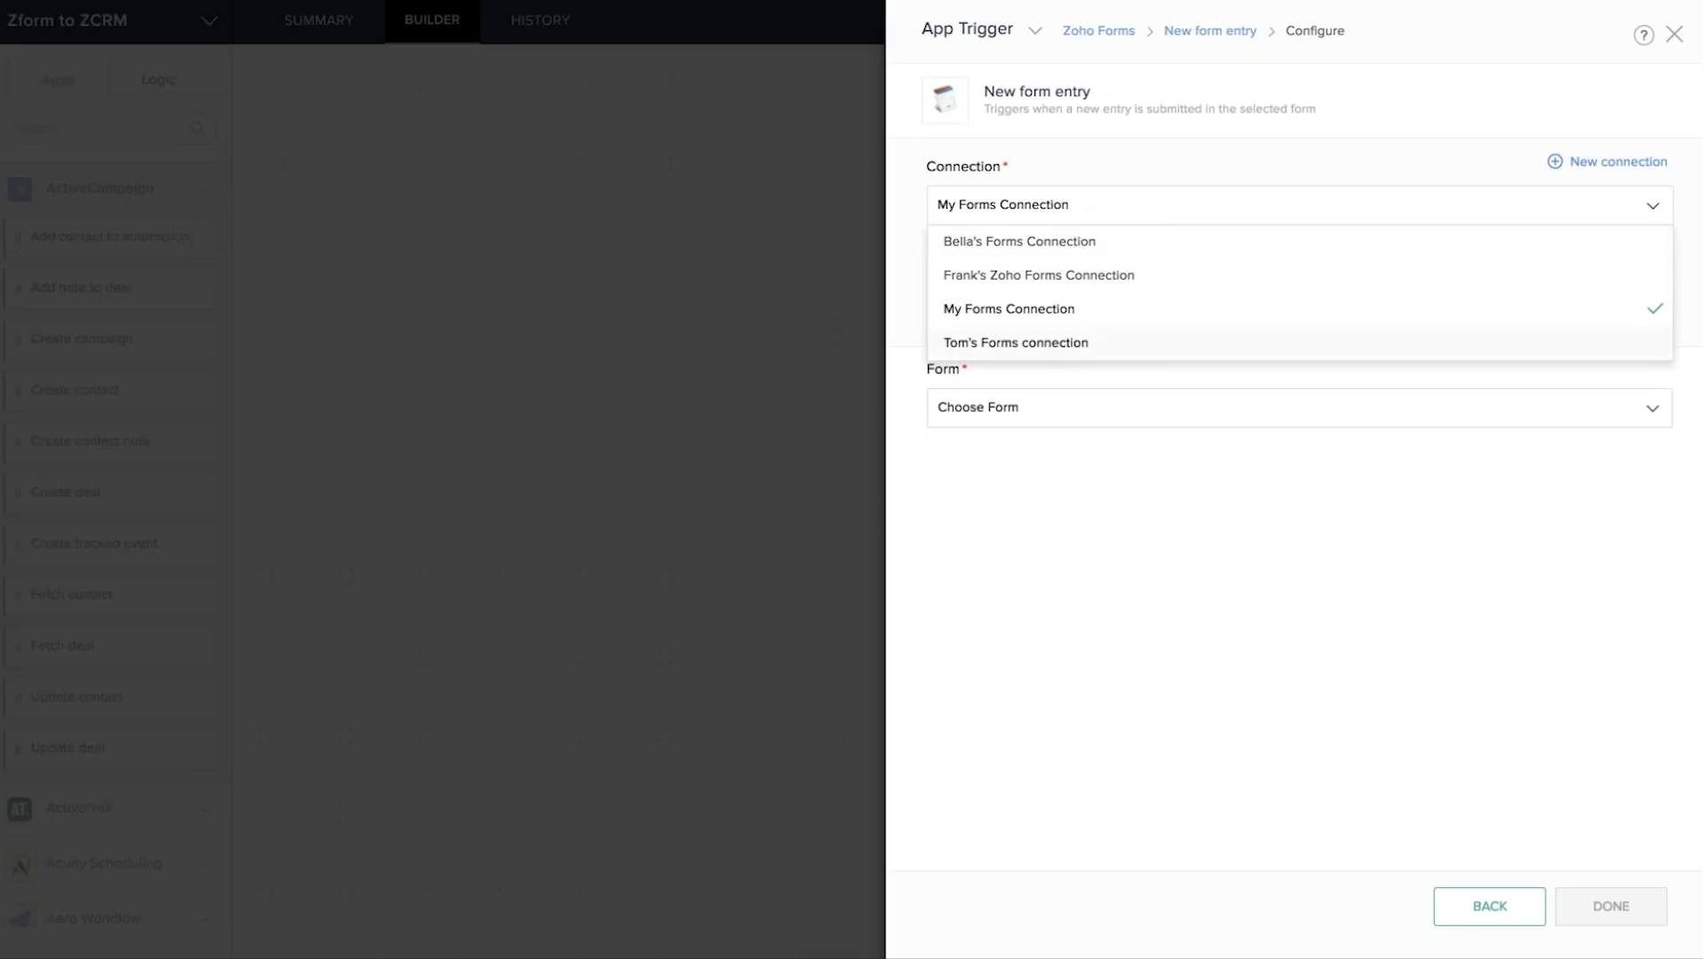
pyautogui.click(1130, 279)
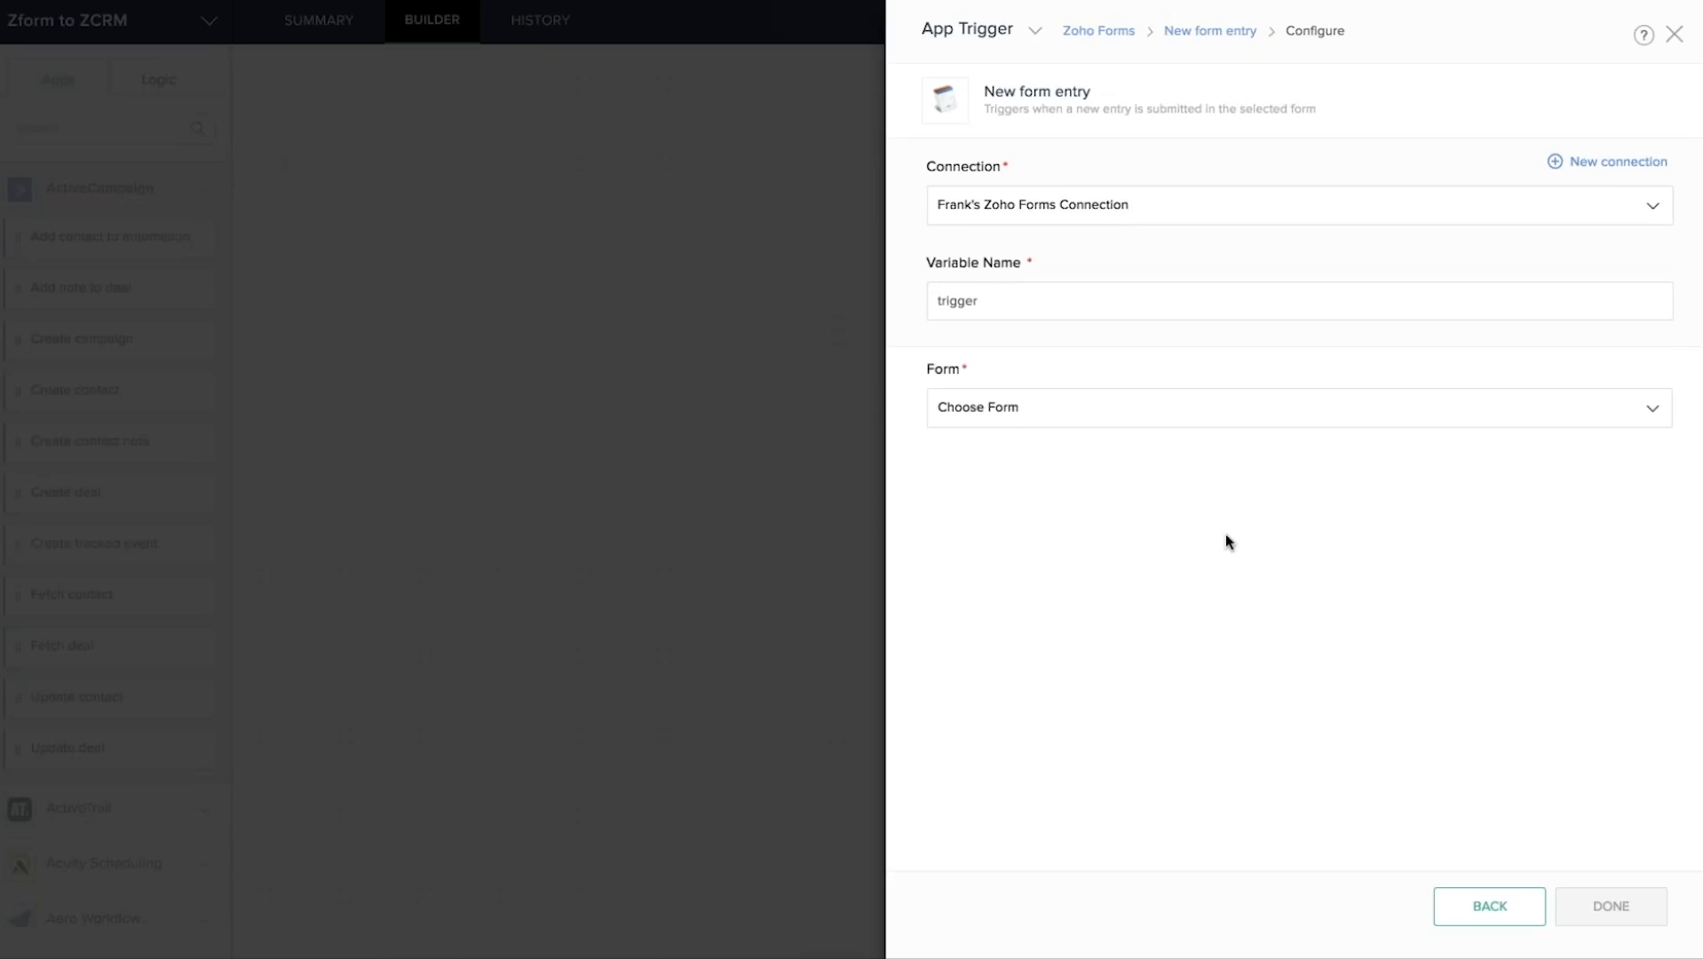
pyautogui.click(1048, 414)
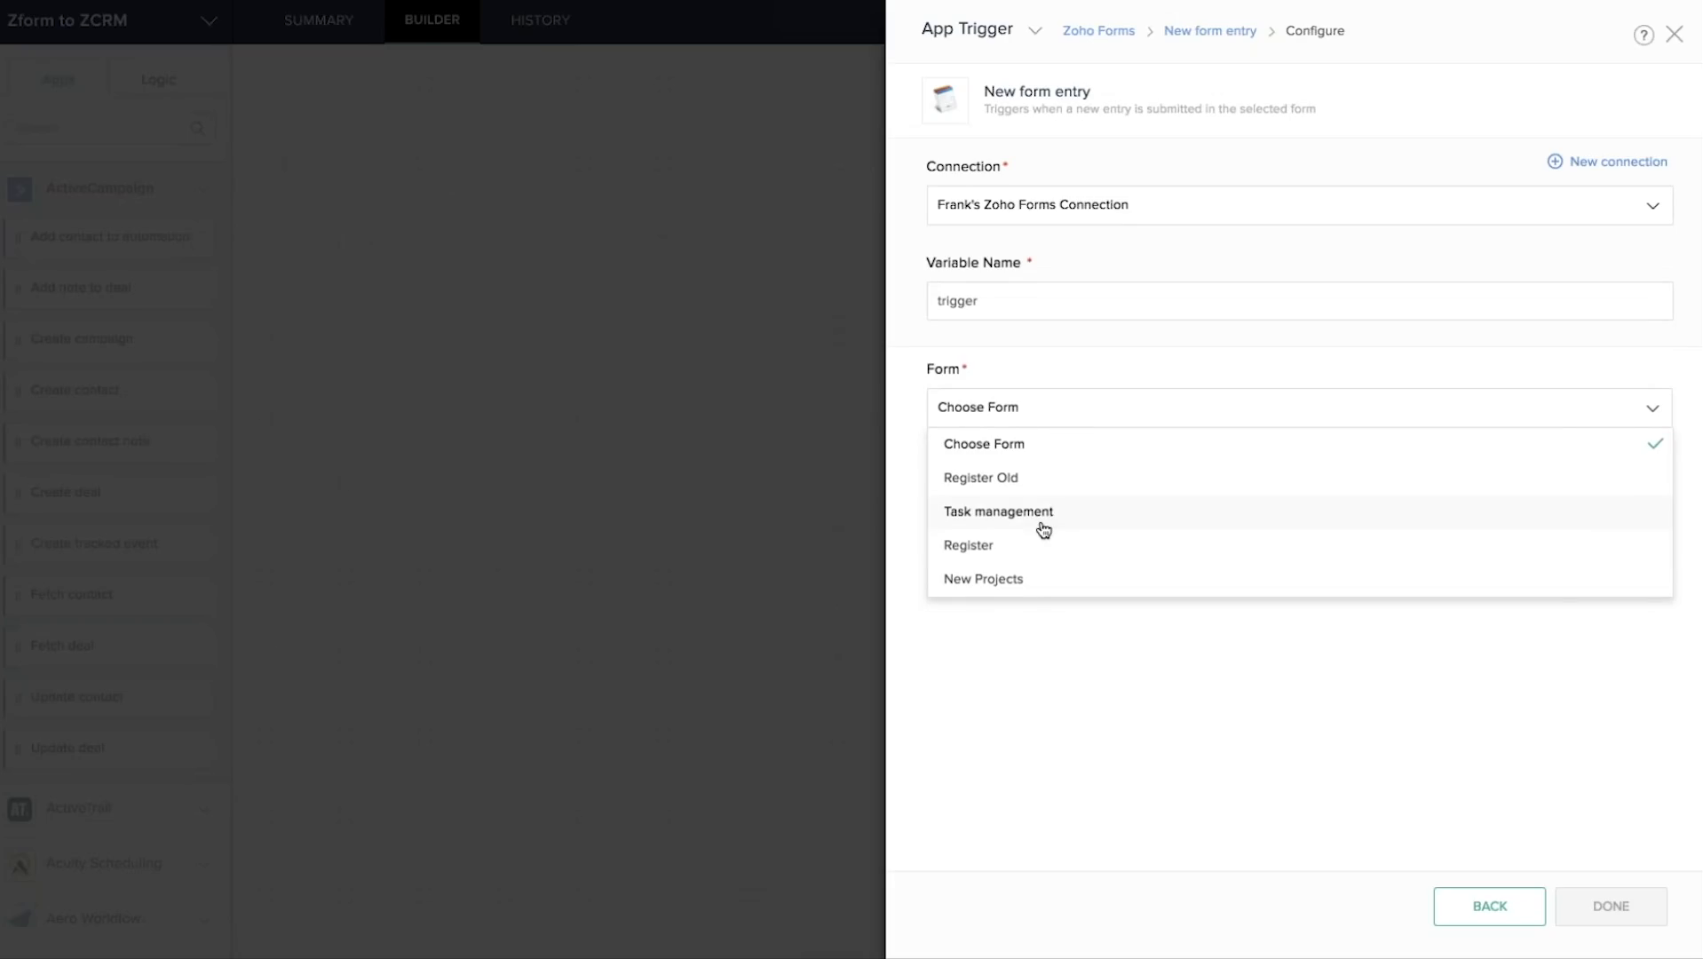
pyautogui.click(982, 551)
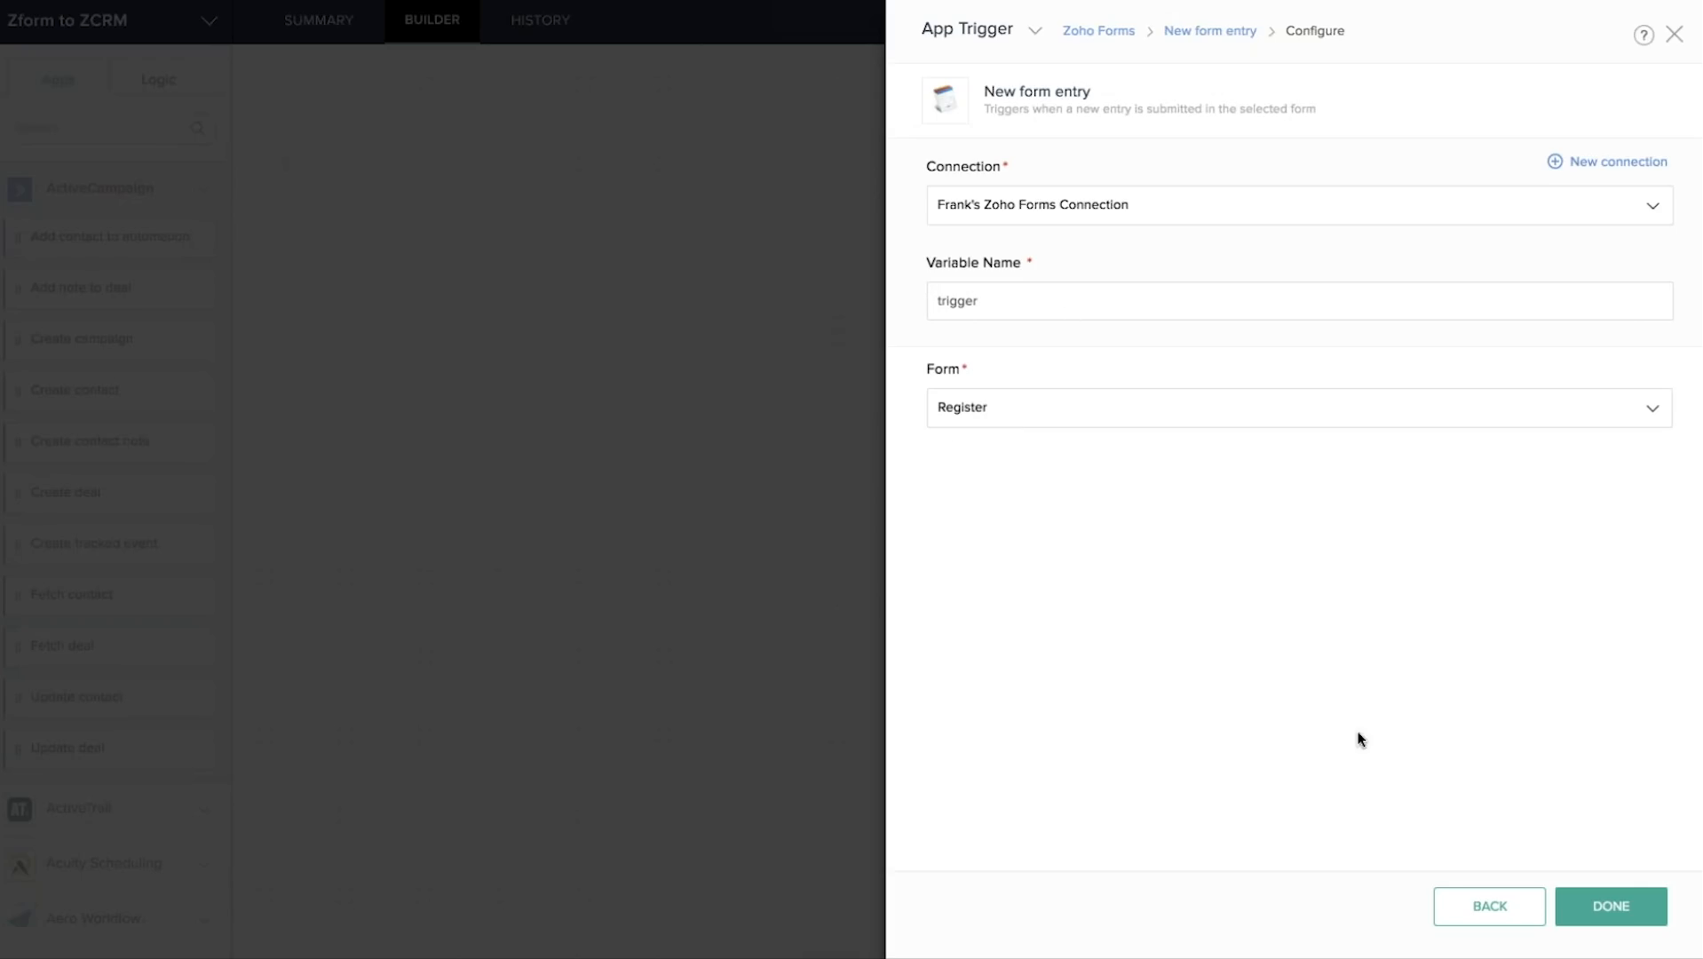
pyautogui.click(1610, 910)
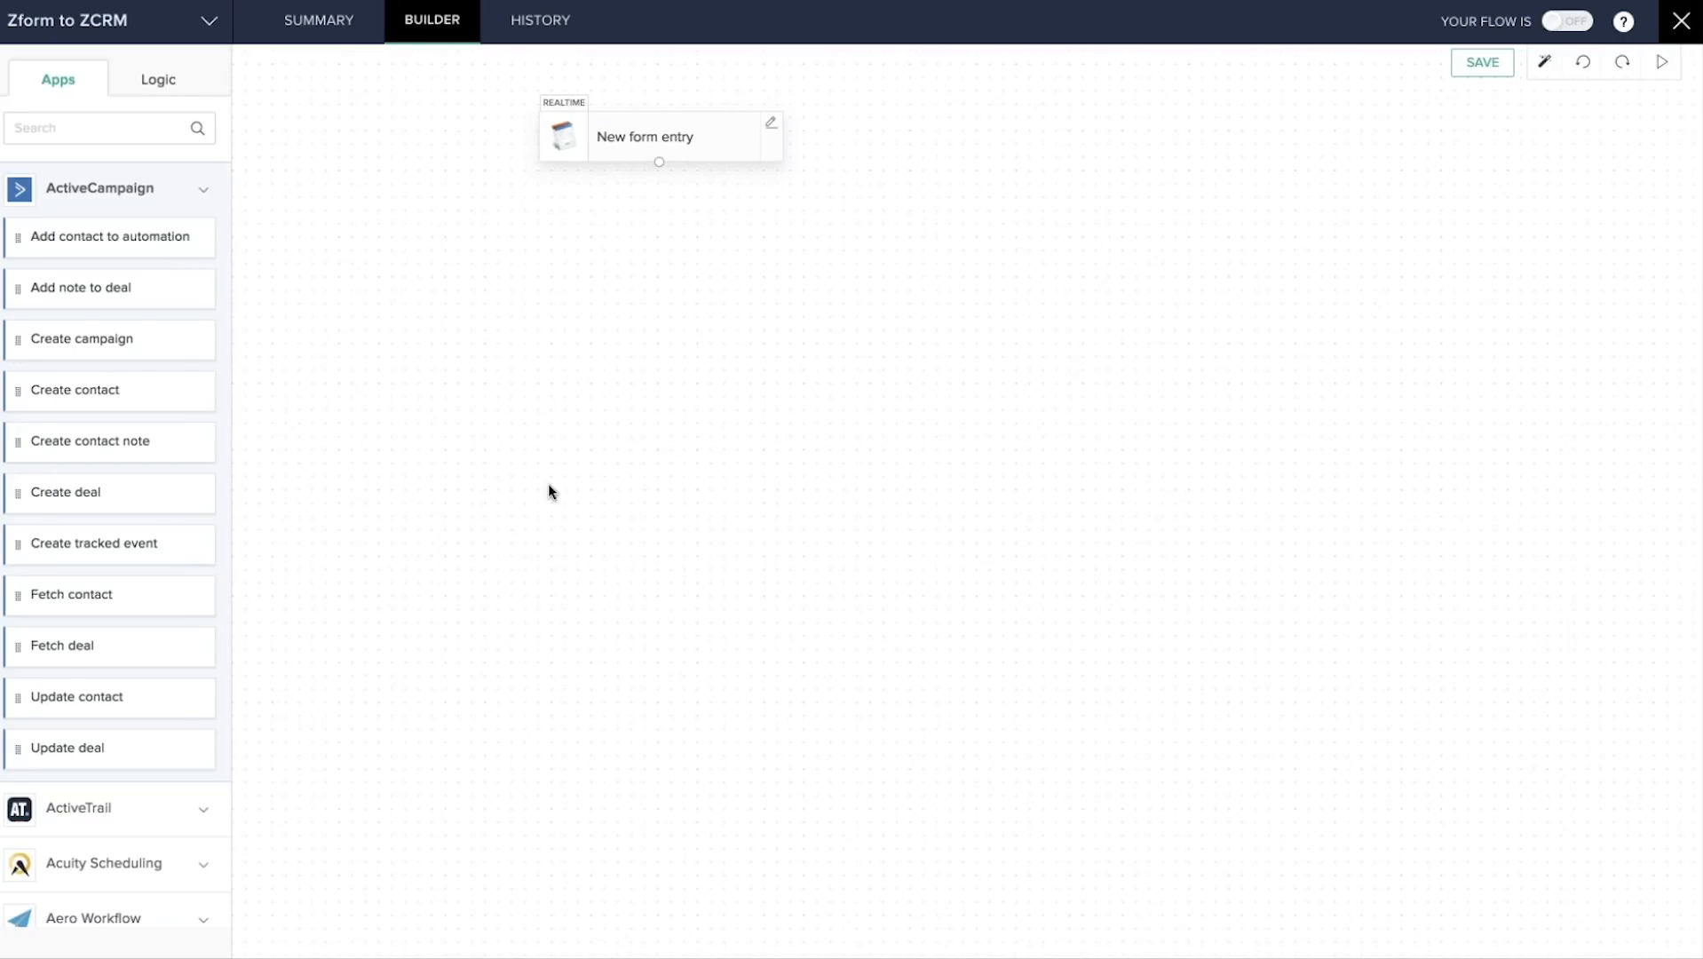
# Place the Zoho CRM 'Create or update module entry' action beneath the trigger.
pyautogui.scroll(-8, 152, 698)
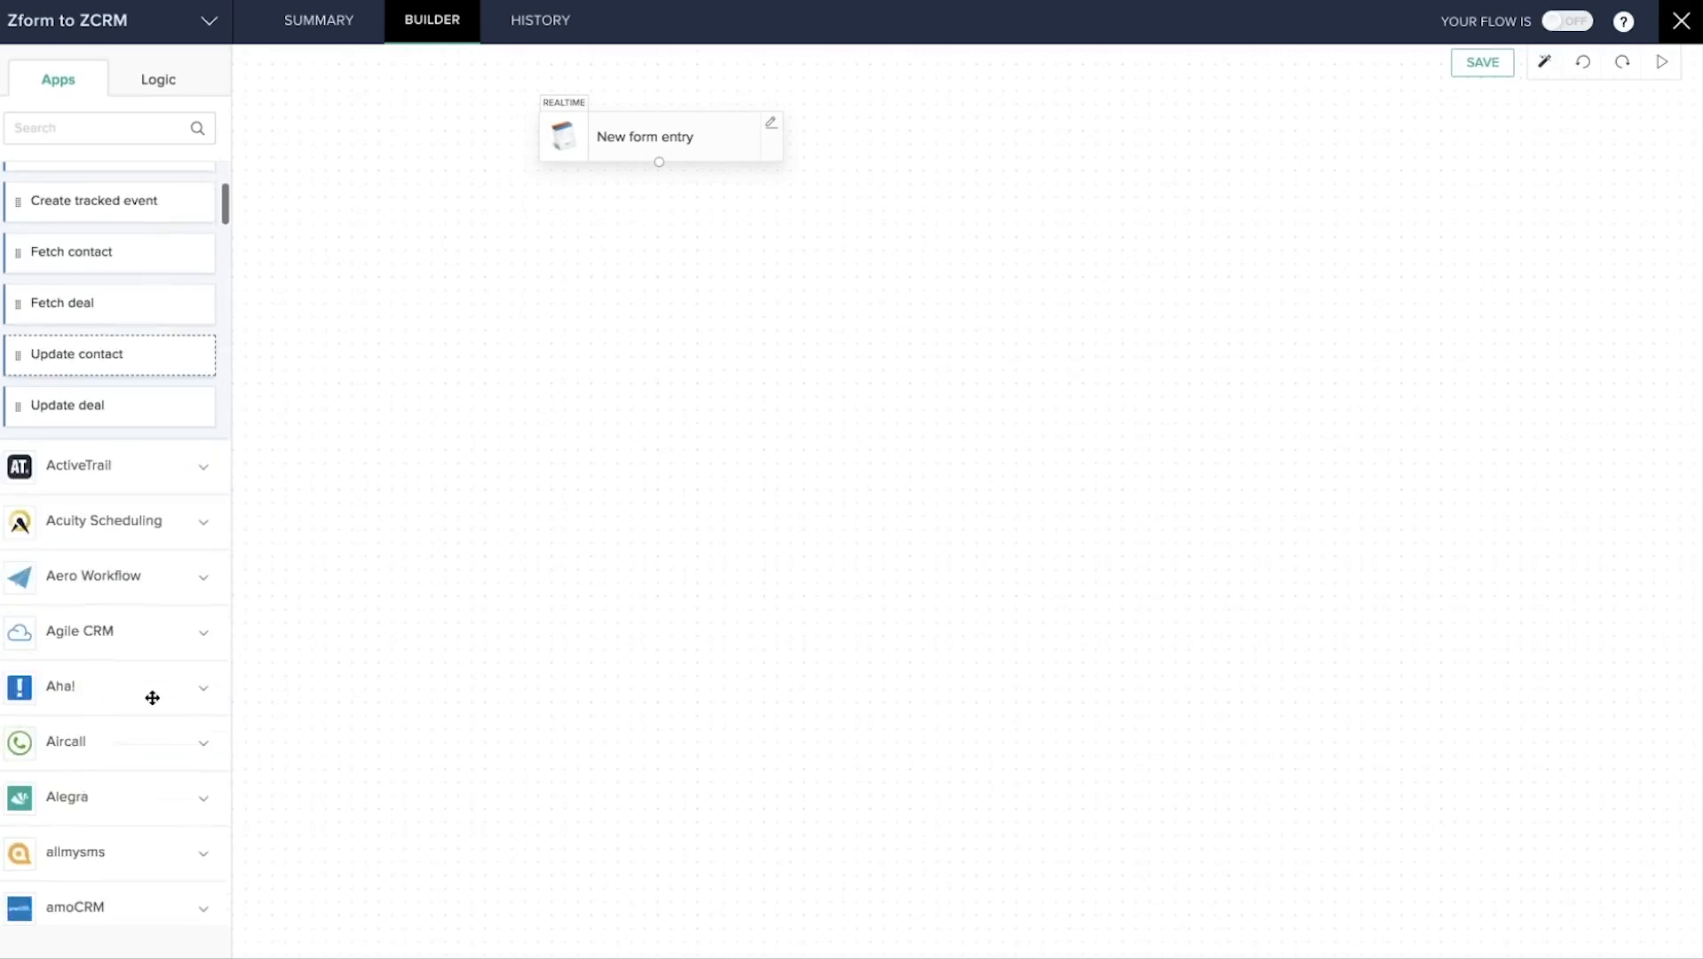
pyautogui.scroll(8, 152, 698)
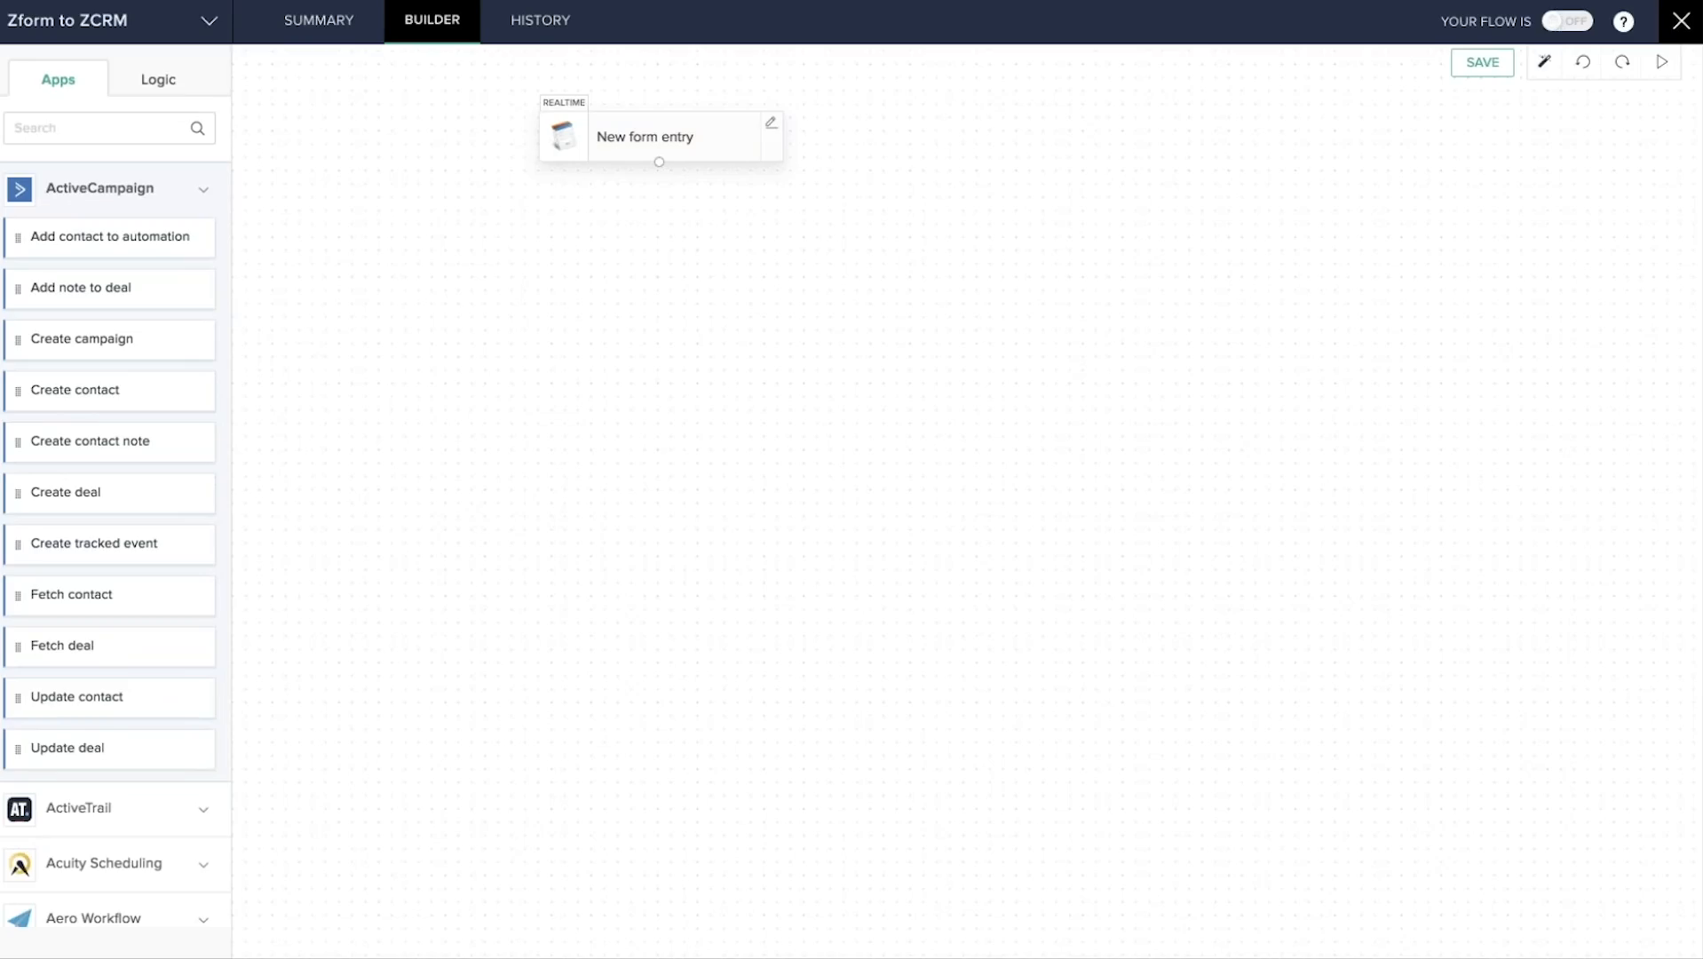
pyautogui.click(39, 131)
pyautogui.write('CRM')
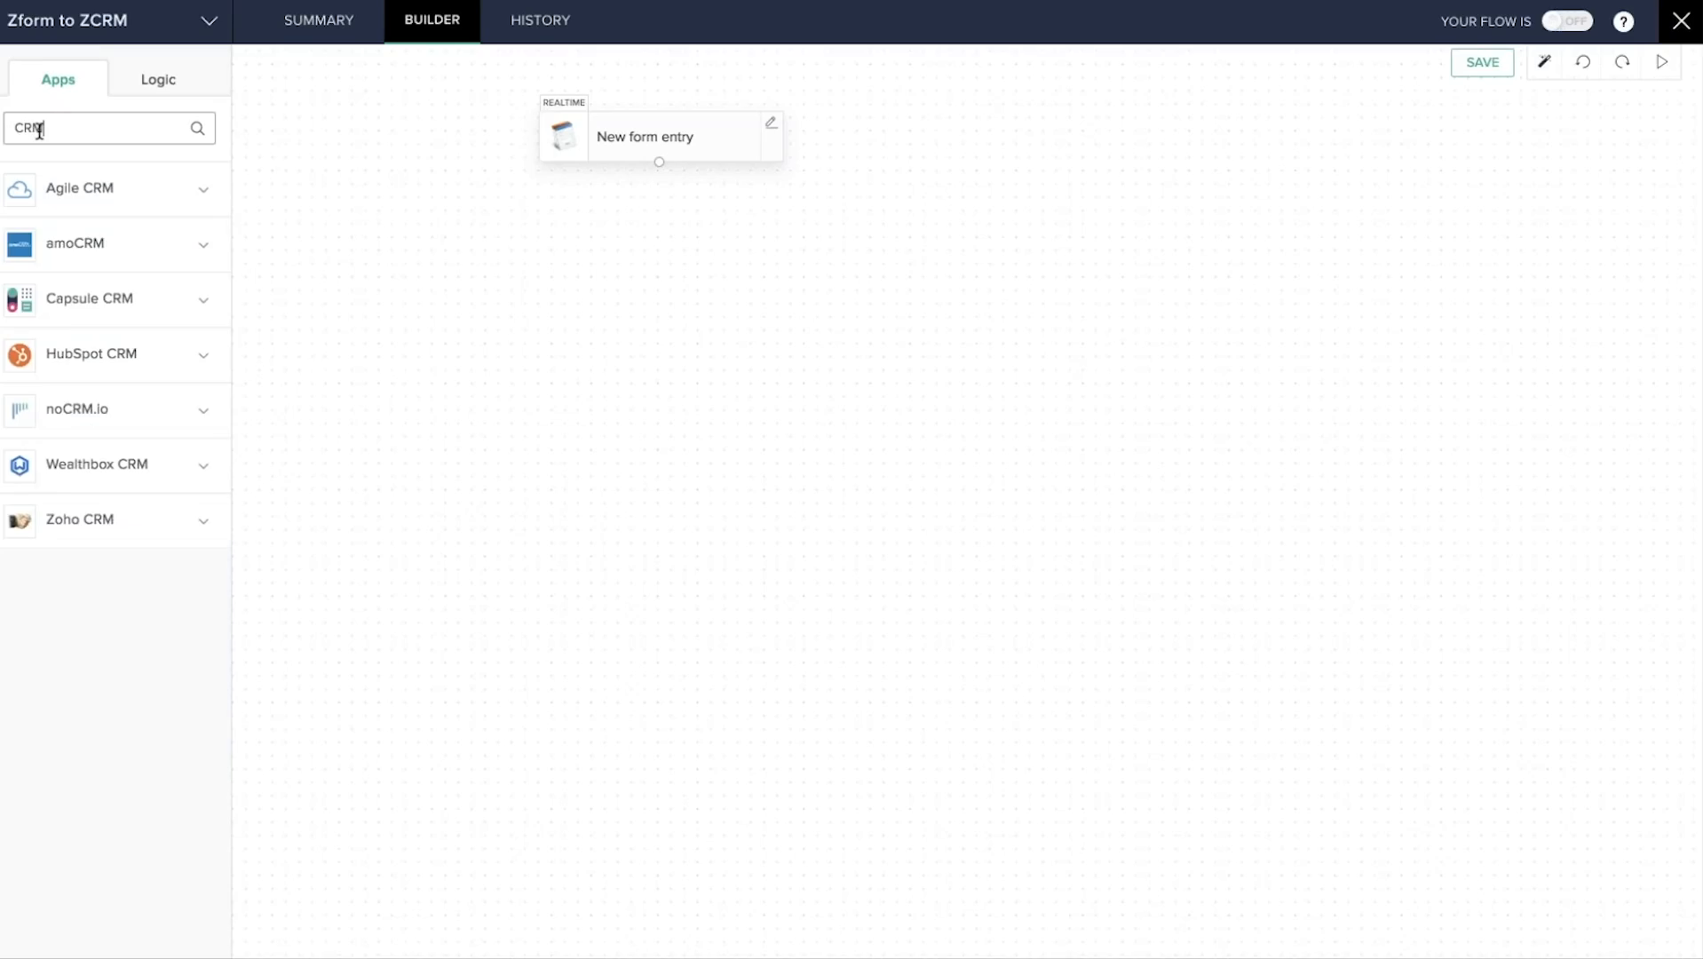
pyautogui.click(137, 524)
pyautogui.scroll(-5, 116, 533)
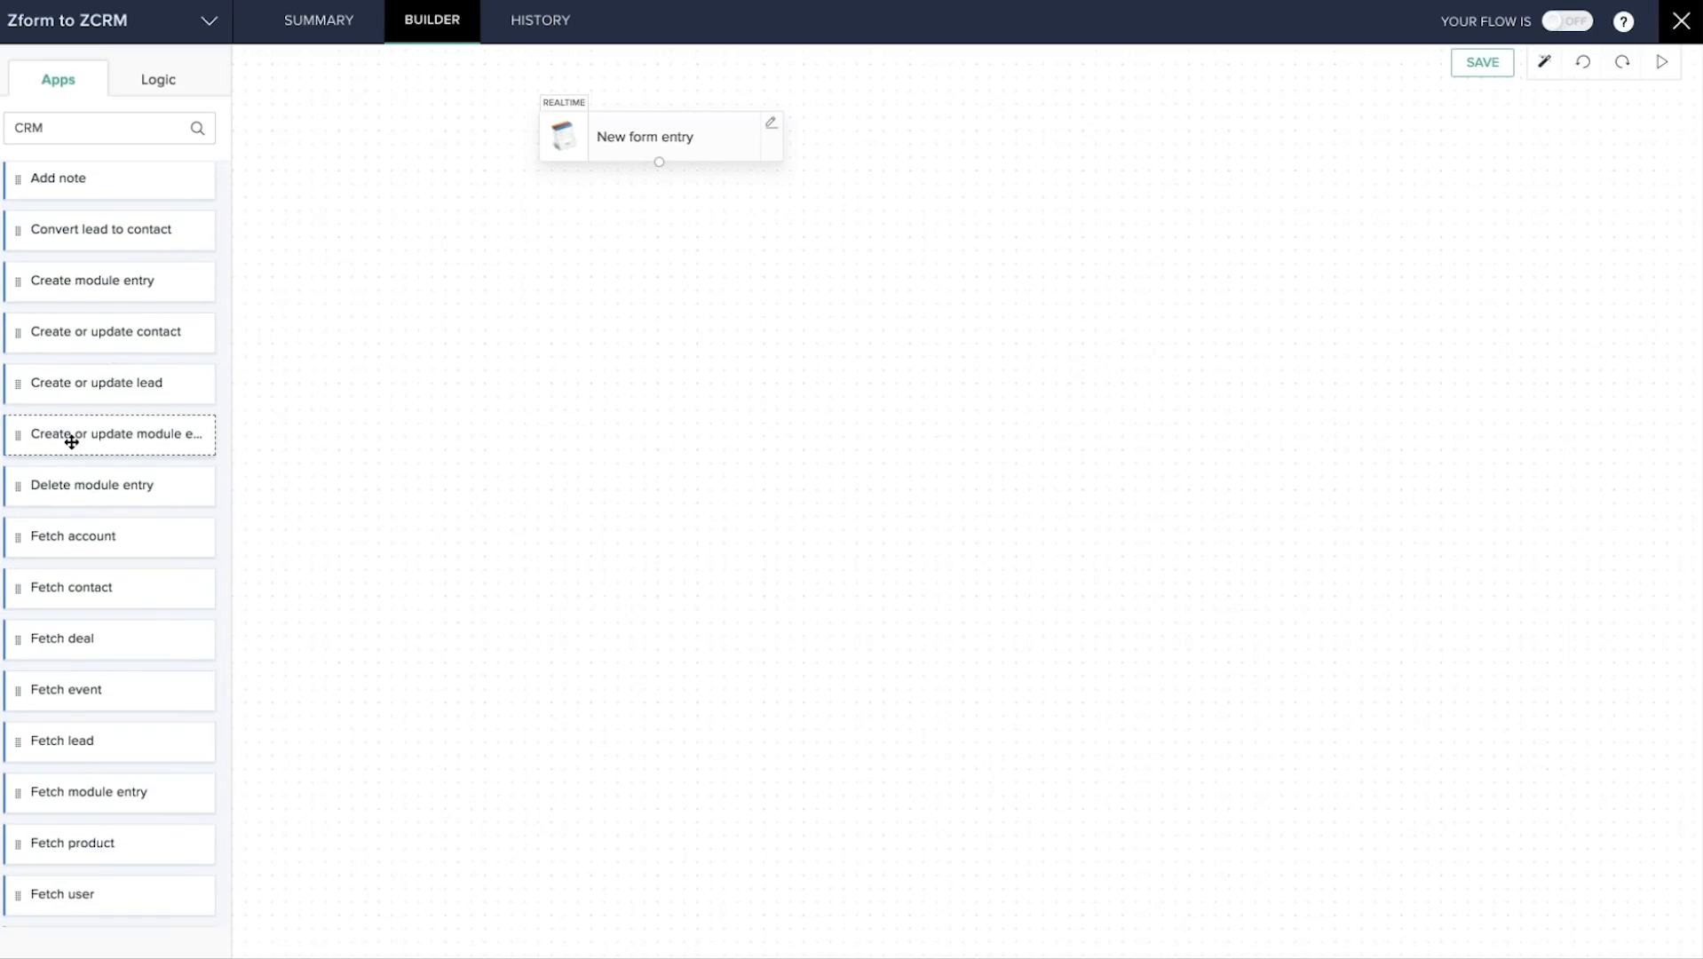
pyautogui.moveTo(71, 441); pyautogui.dragTo(613, 265)
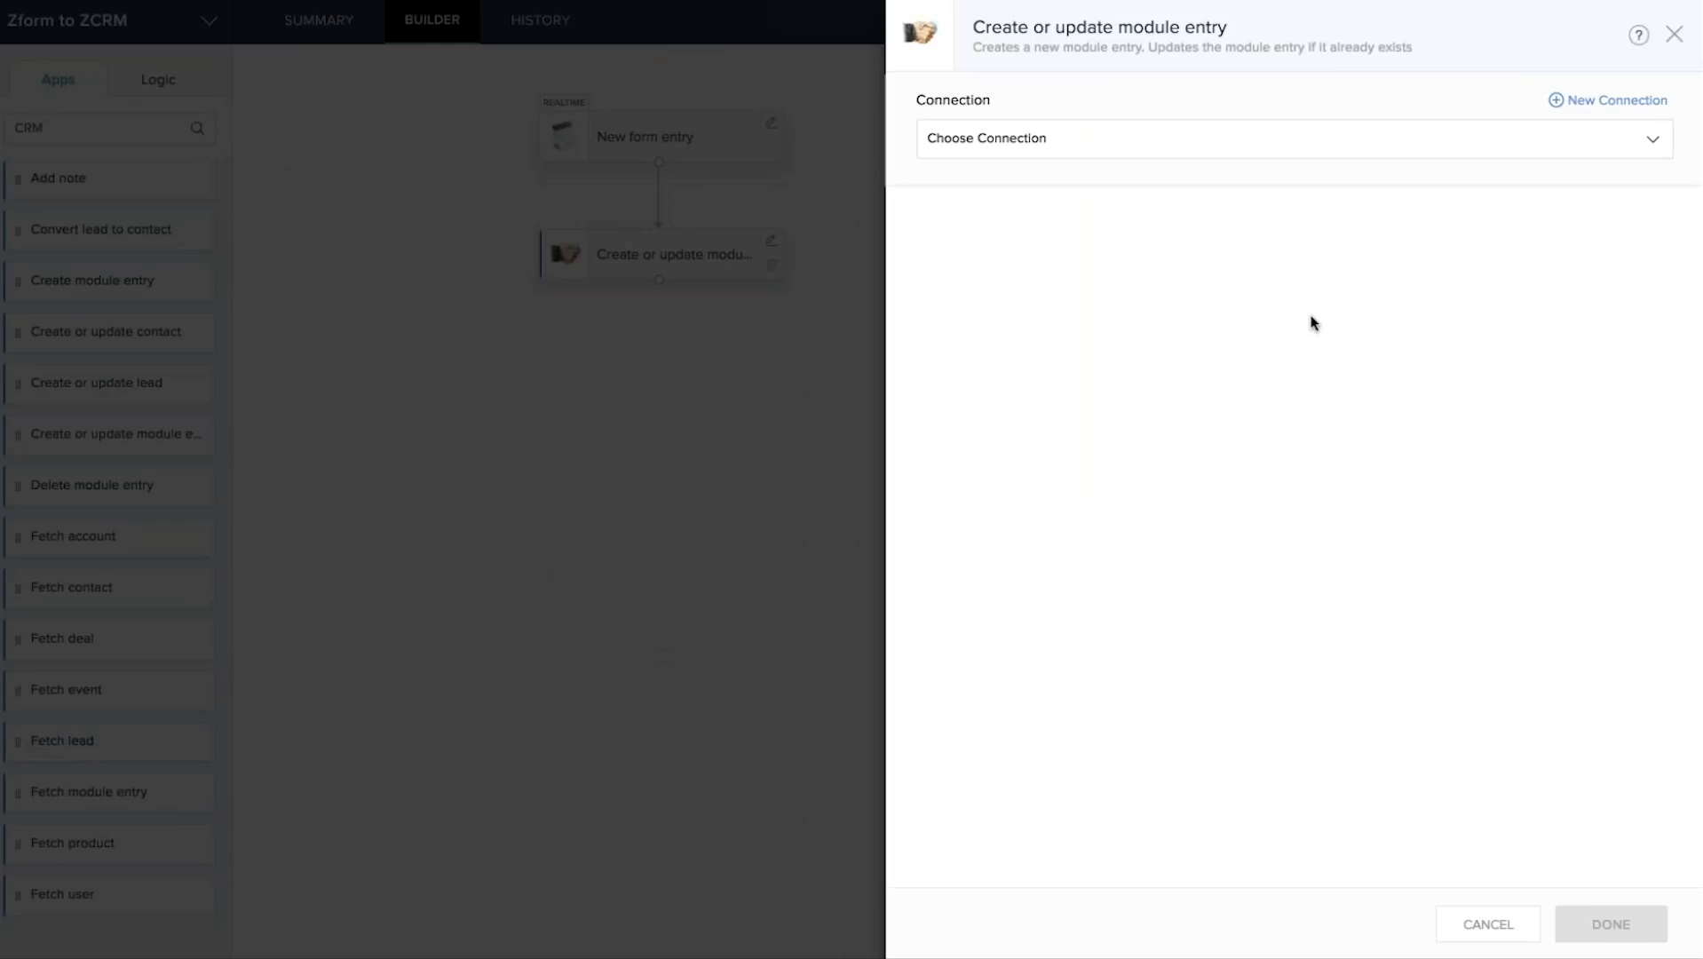
# Set the CRM action to the existing CRM connection, module Leads and Standard layout.
pyautogui.click(1086, 141)
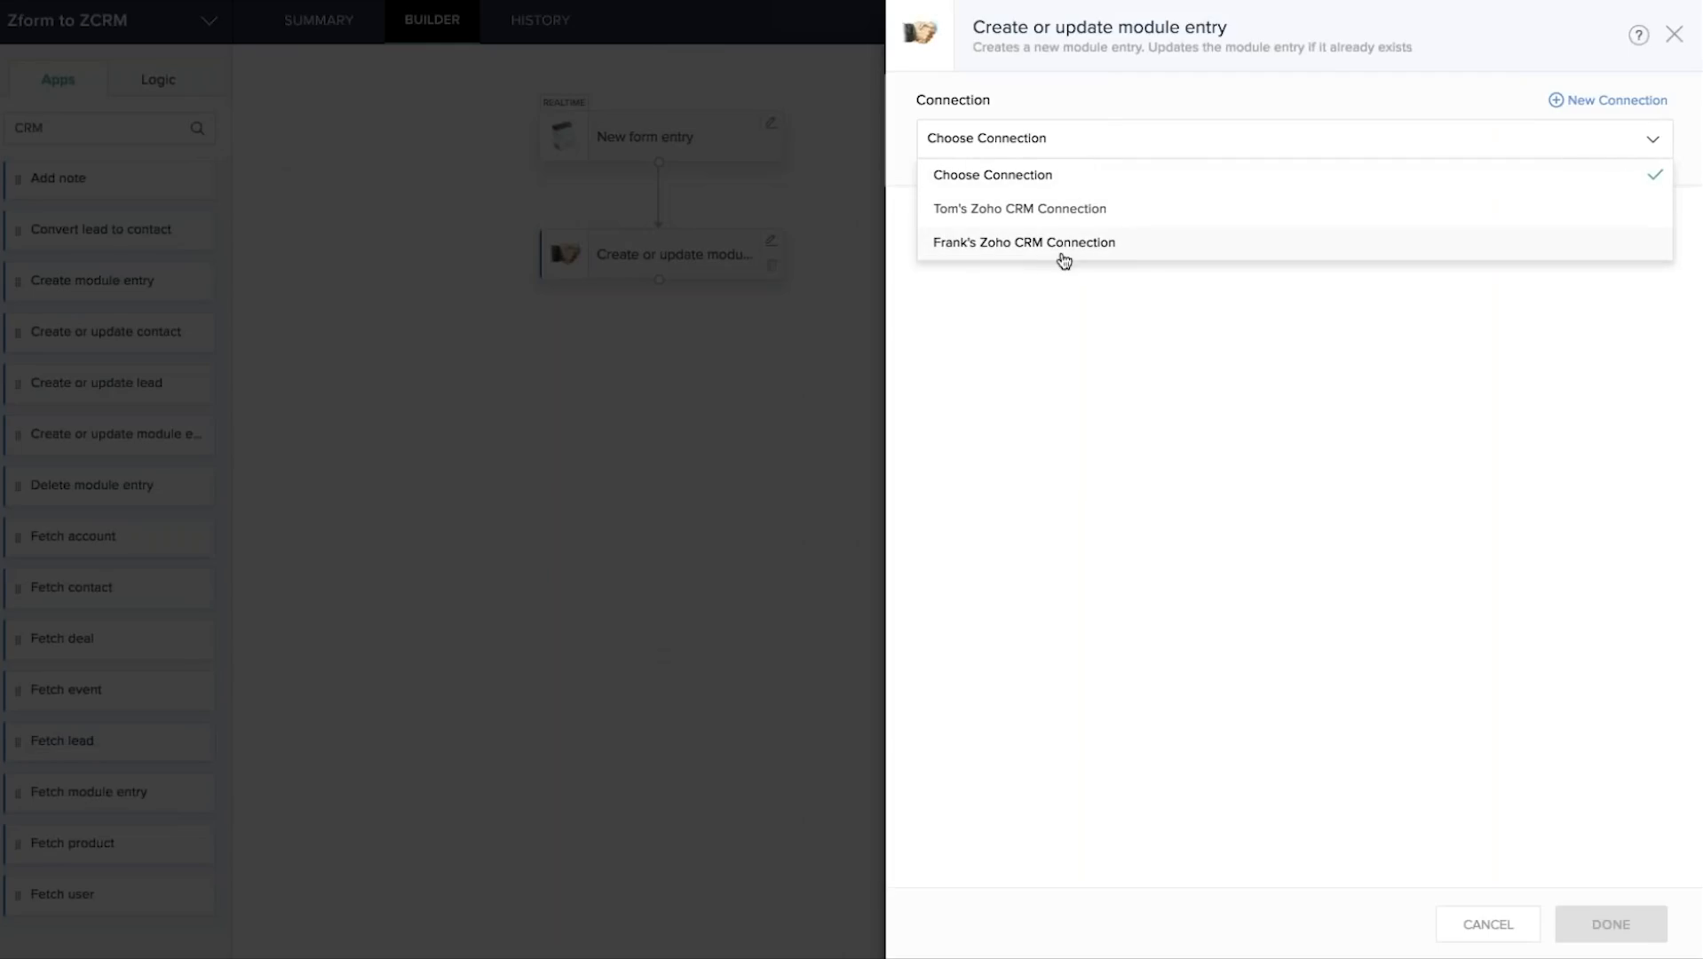
pyautogui.click(1126, 248)
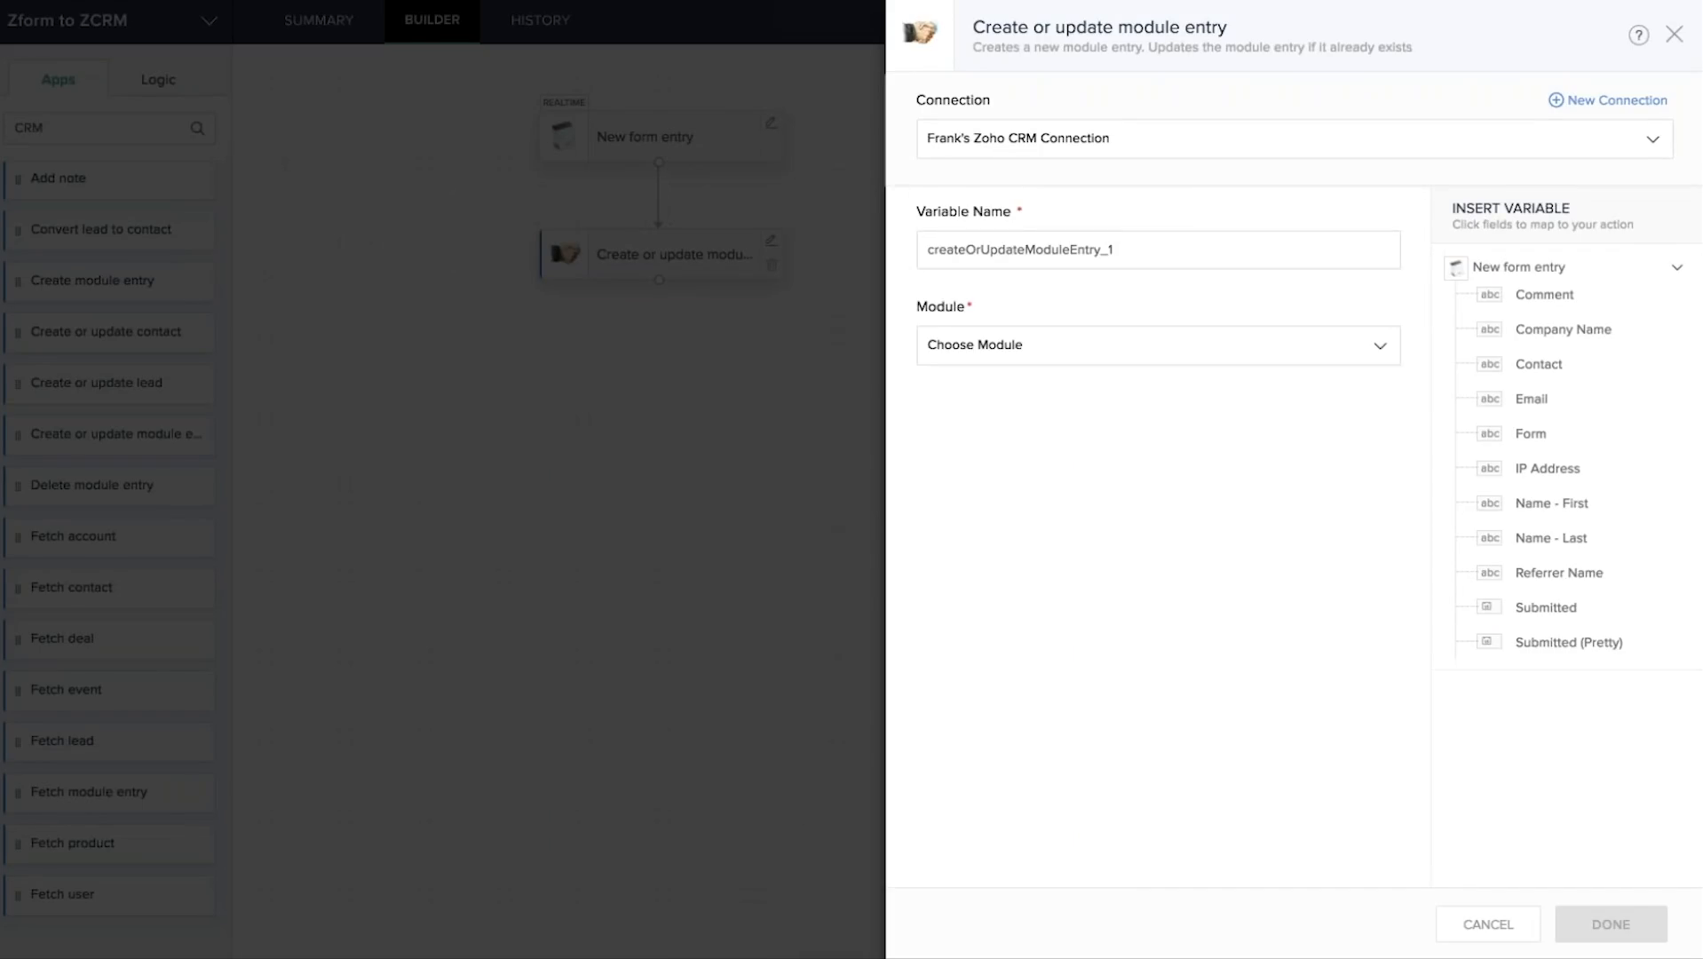
pyautogui.click(1072, 352)
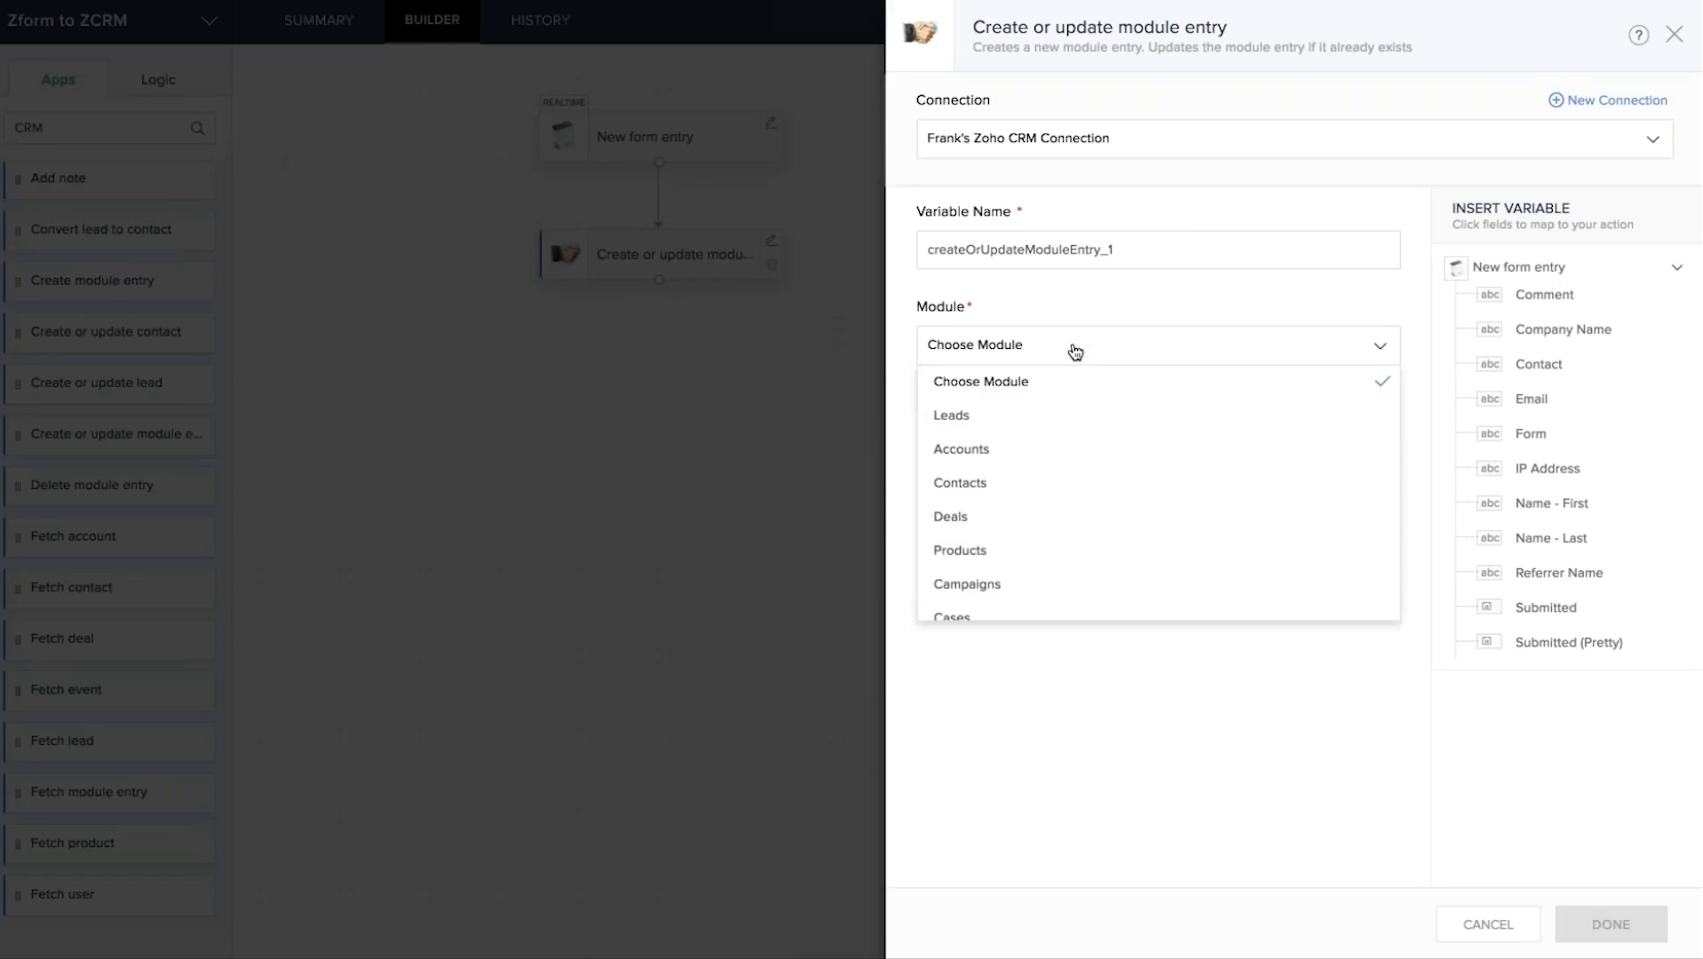
pyautogui.click(968, 417)
pyautogui.click(1057, 435)
pyautogui.click(962, 499)
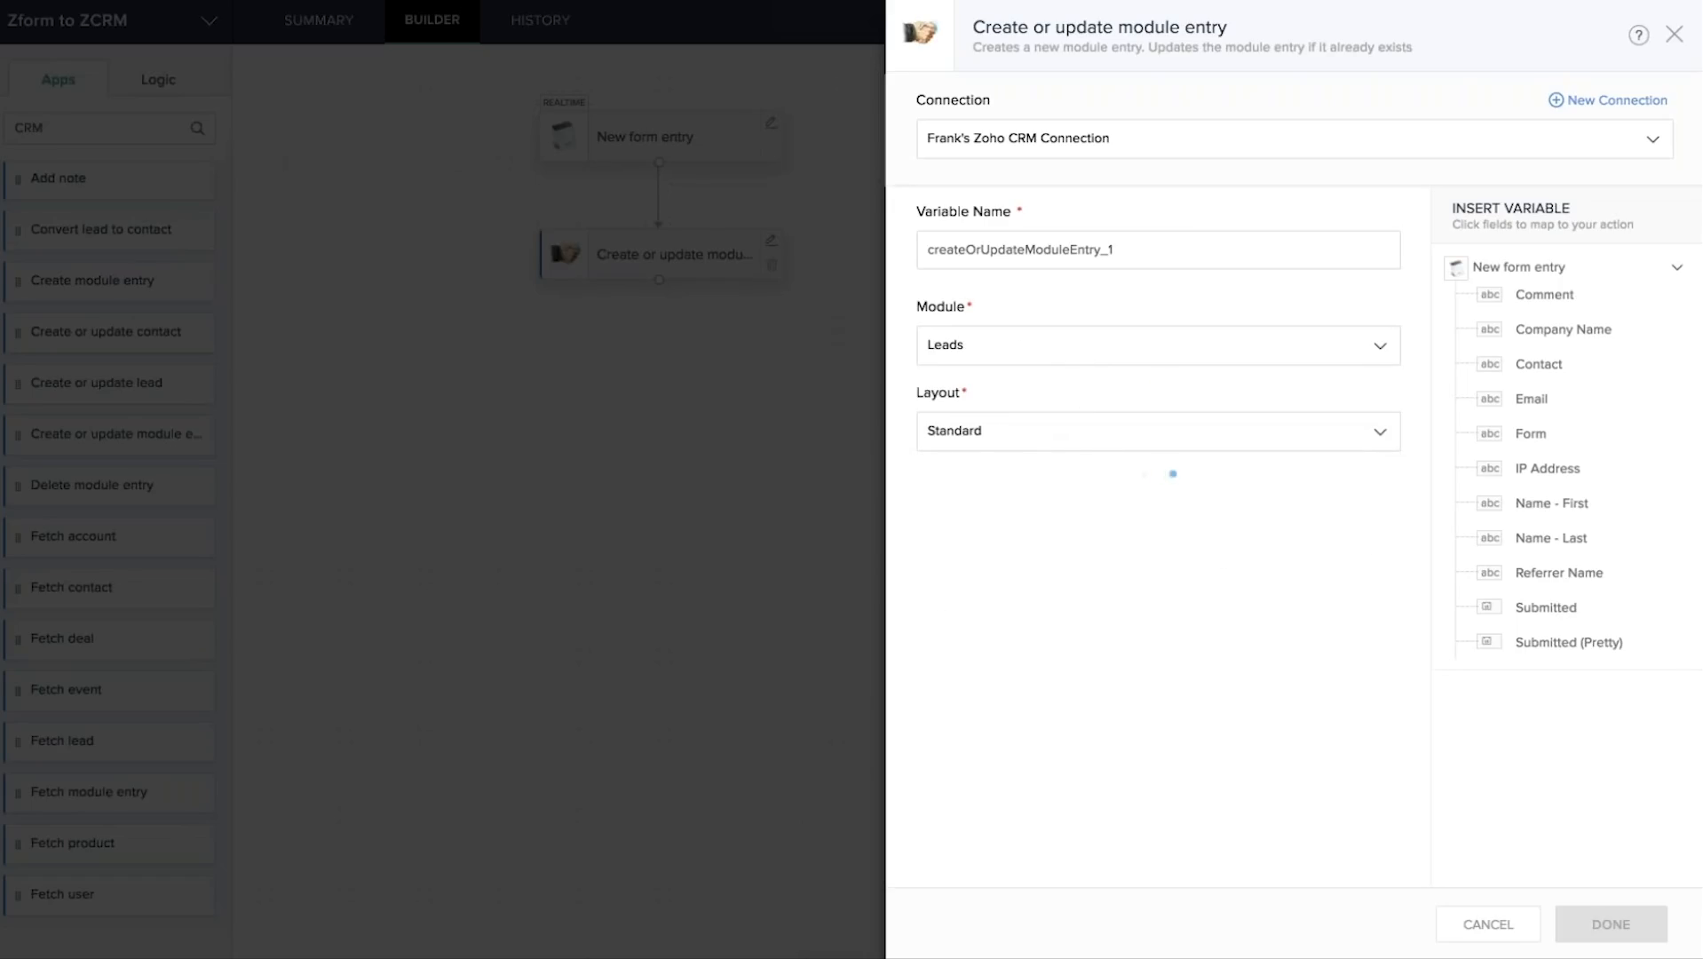
pyautogui.scroll(-3, 1159, 533)
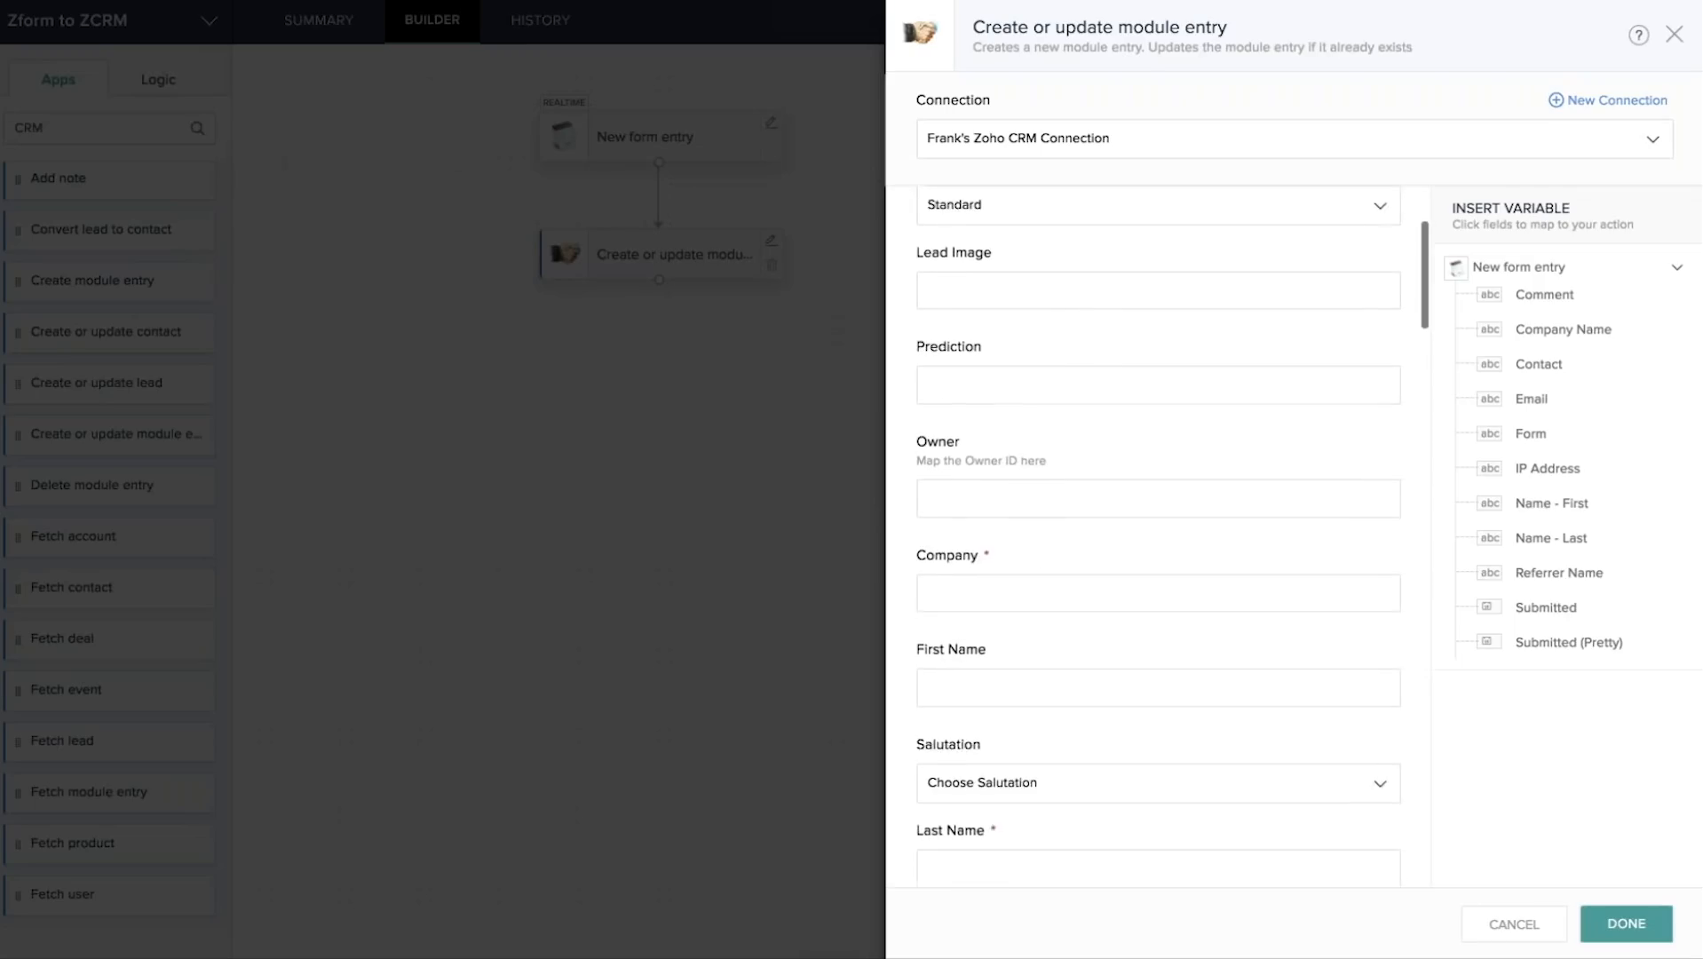
# Map the form's Company Name, first name and last name into Company, First Name, Last Name.
pyautogui.scroll(-2, 1159, 533)
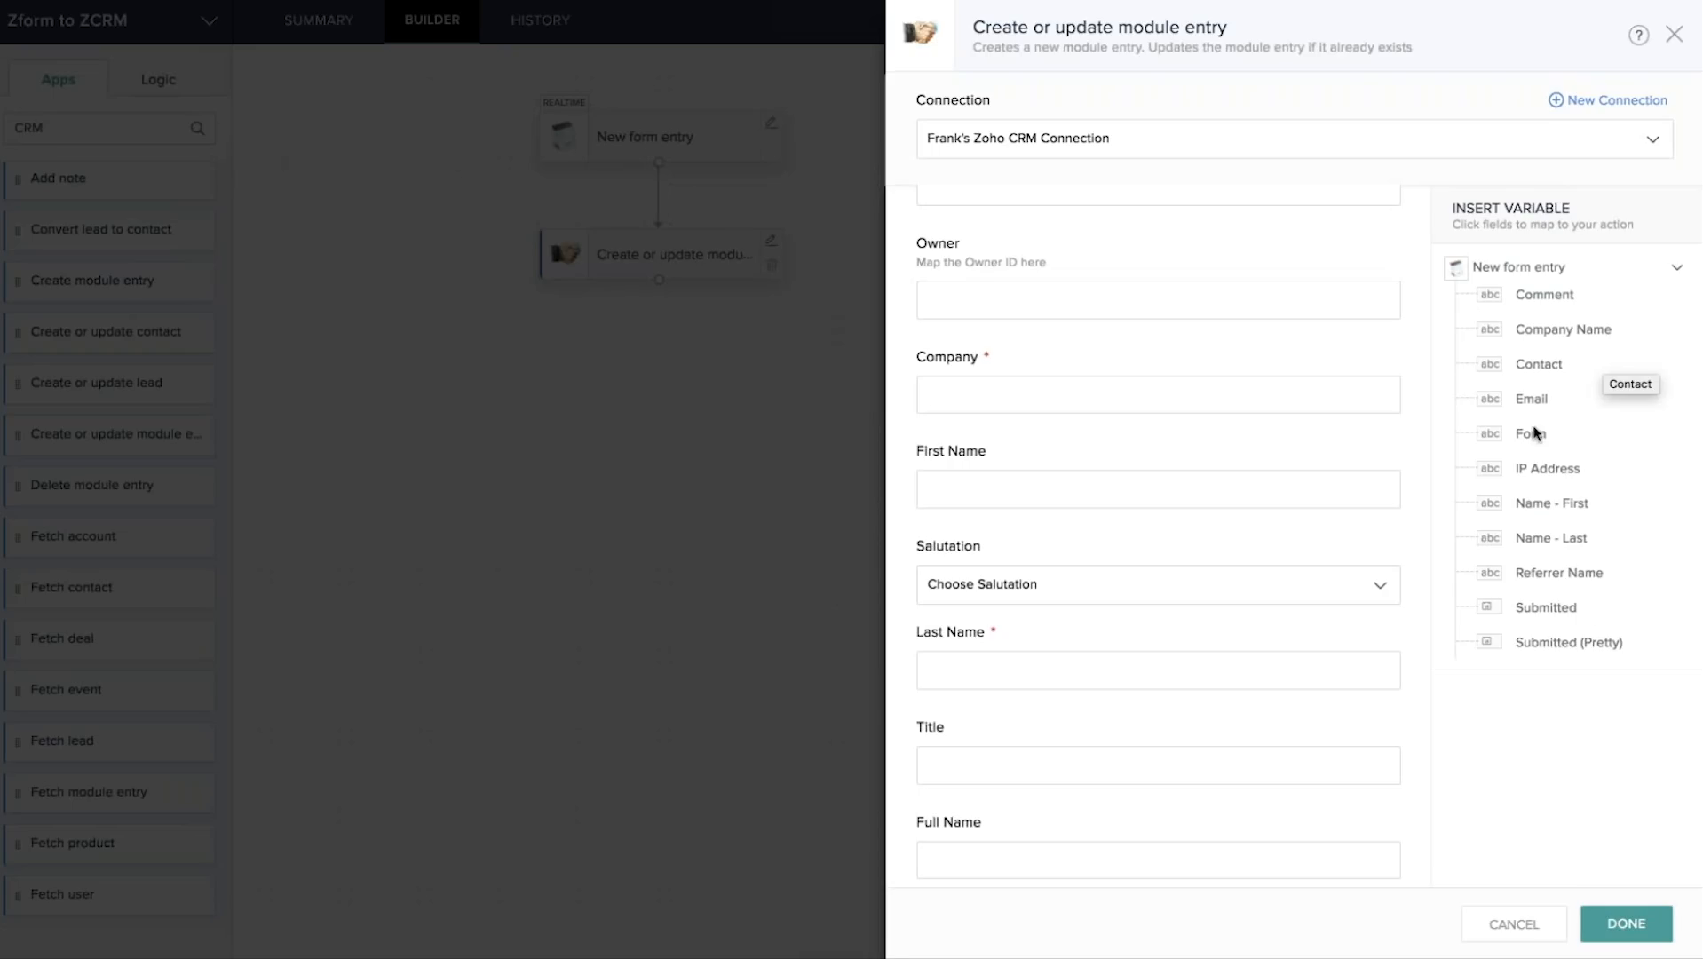
pyautogui.click(947, 395)
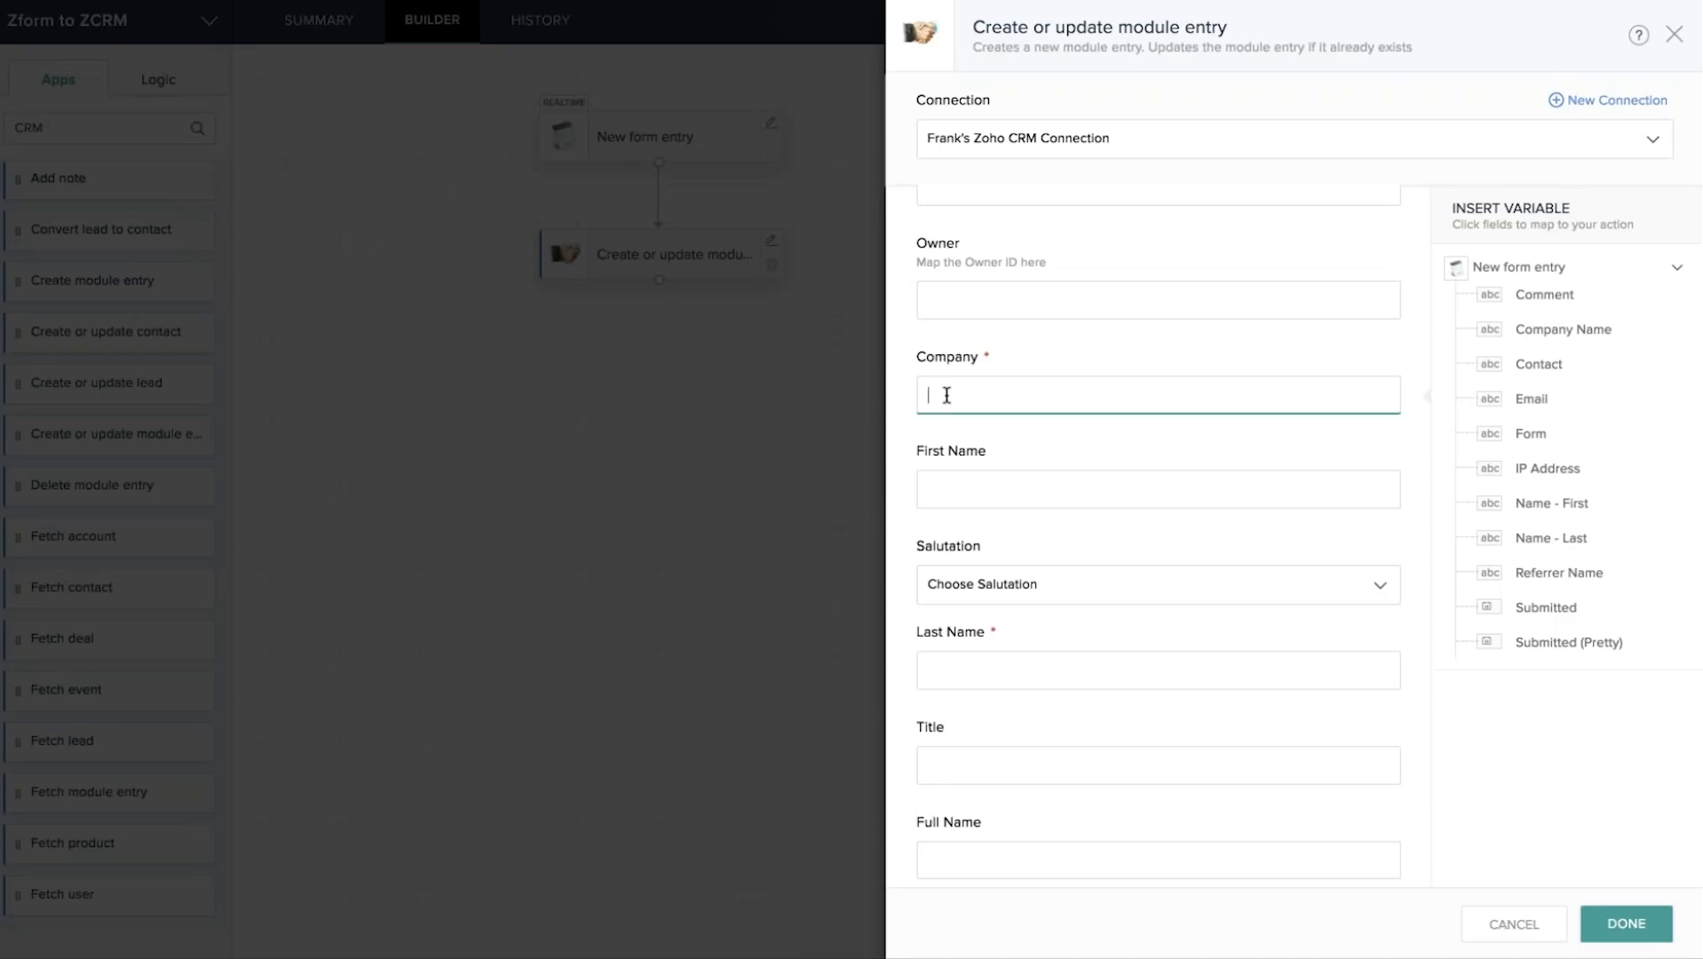
pyautogui.click(1556, 338)
pyautogui.click(953, 488)
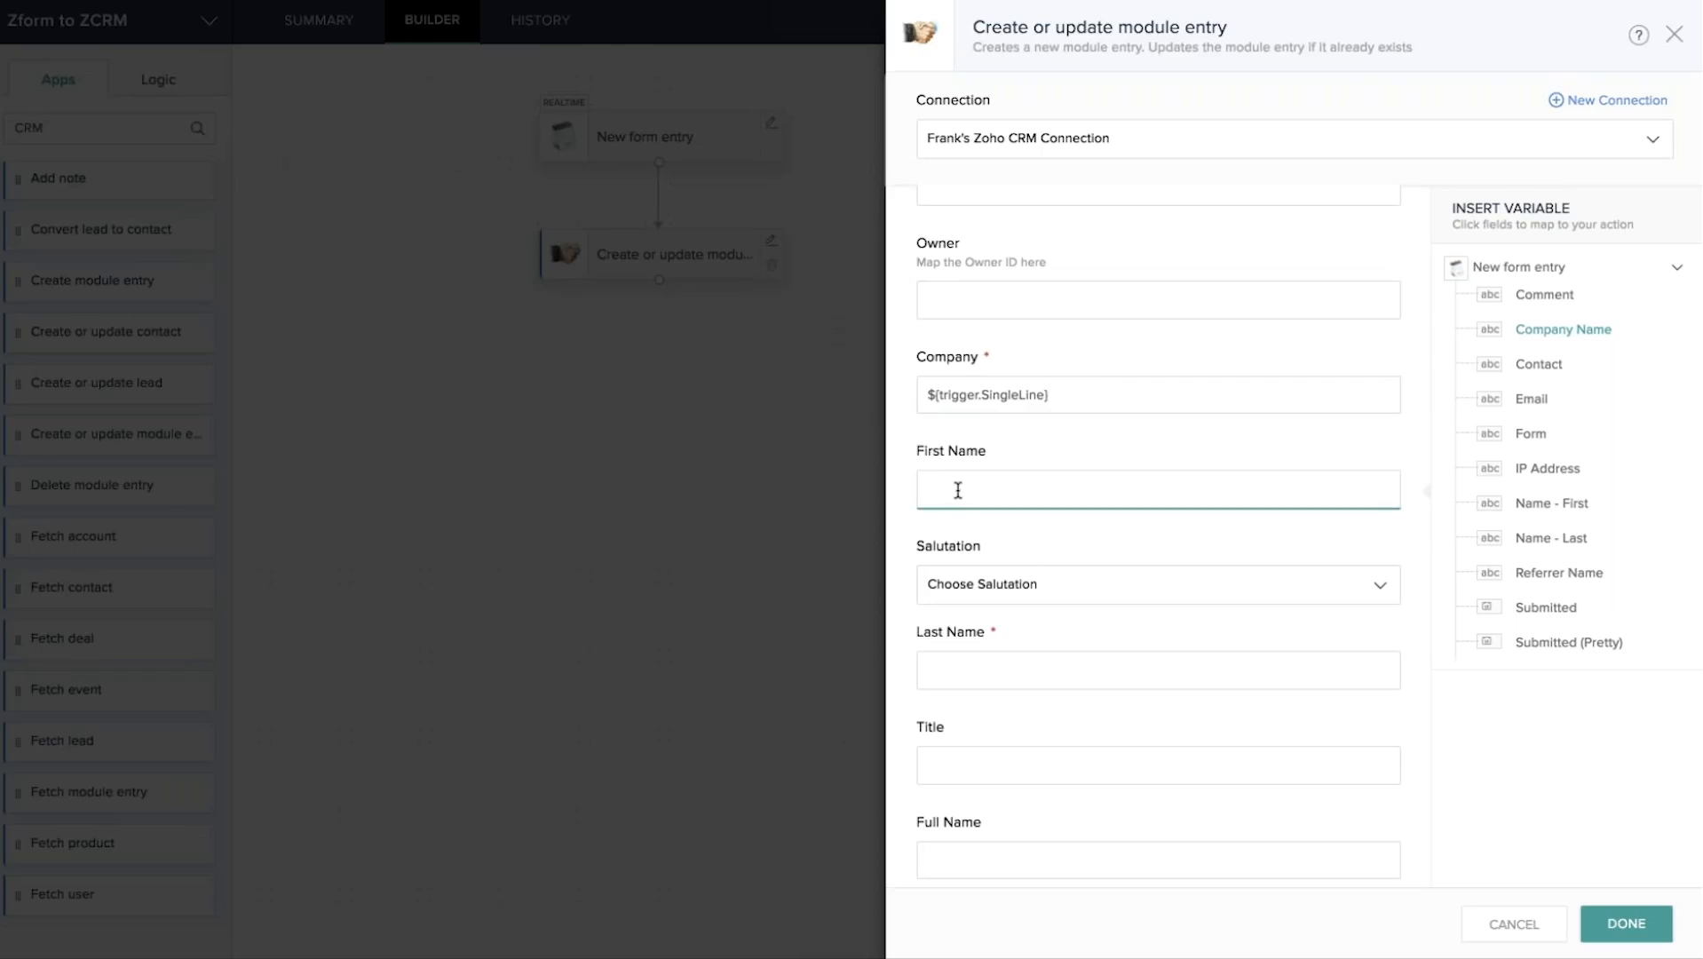
pyautogui.click(1547, 505)
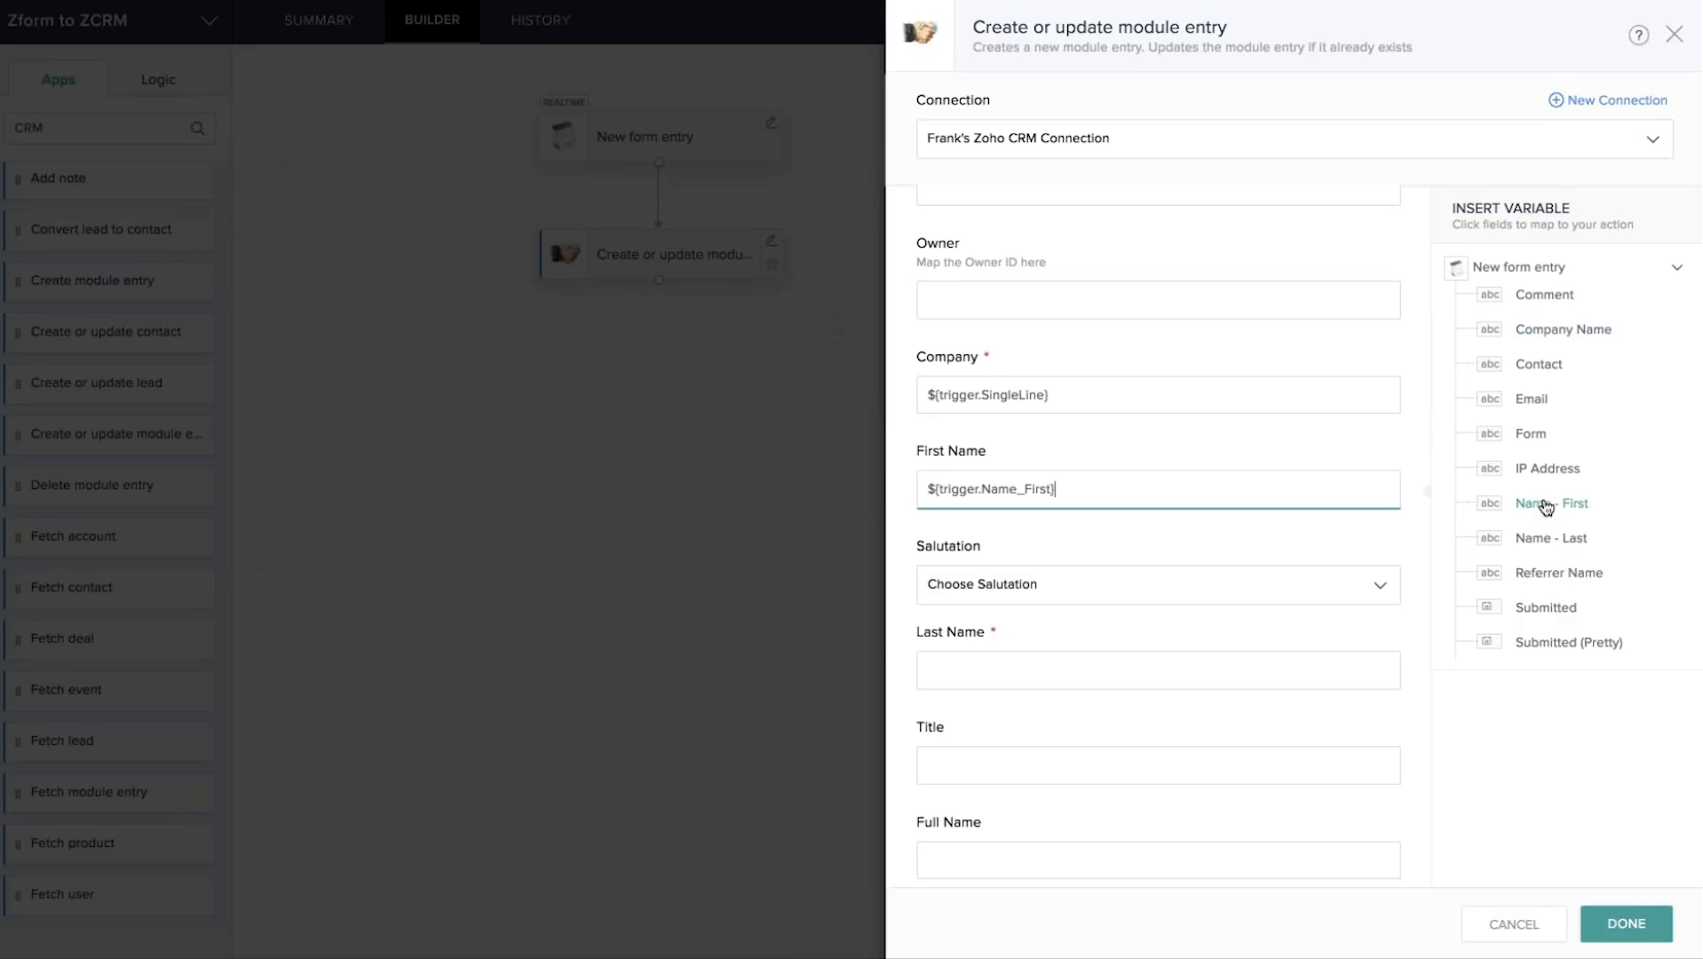
pyautogui.click(971, 671)
pyautogui.click(1561, 539)
pyautogui.scroll(-4, 995, 560)
# Fill Full Name with first plus last name, and map Email and contact number into Phone.
pyautogui.click(995, 561)
pyautogui.click(1553, 512)
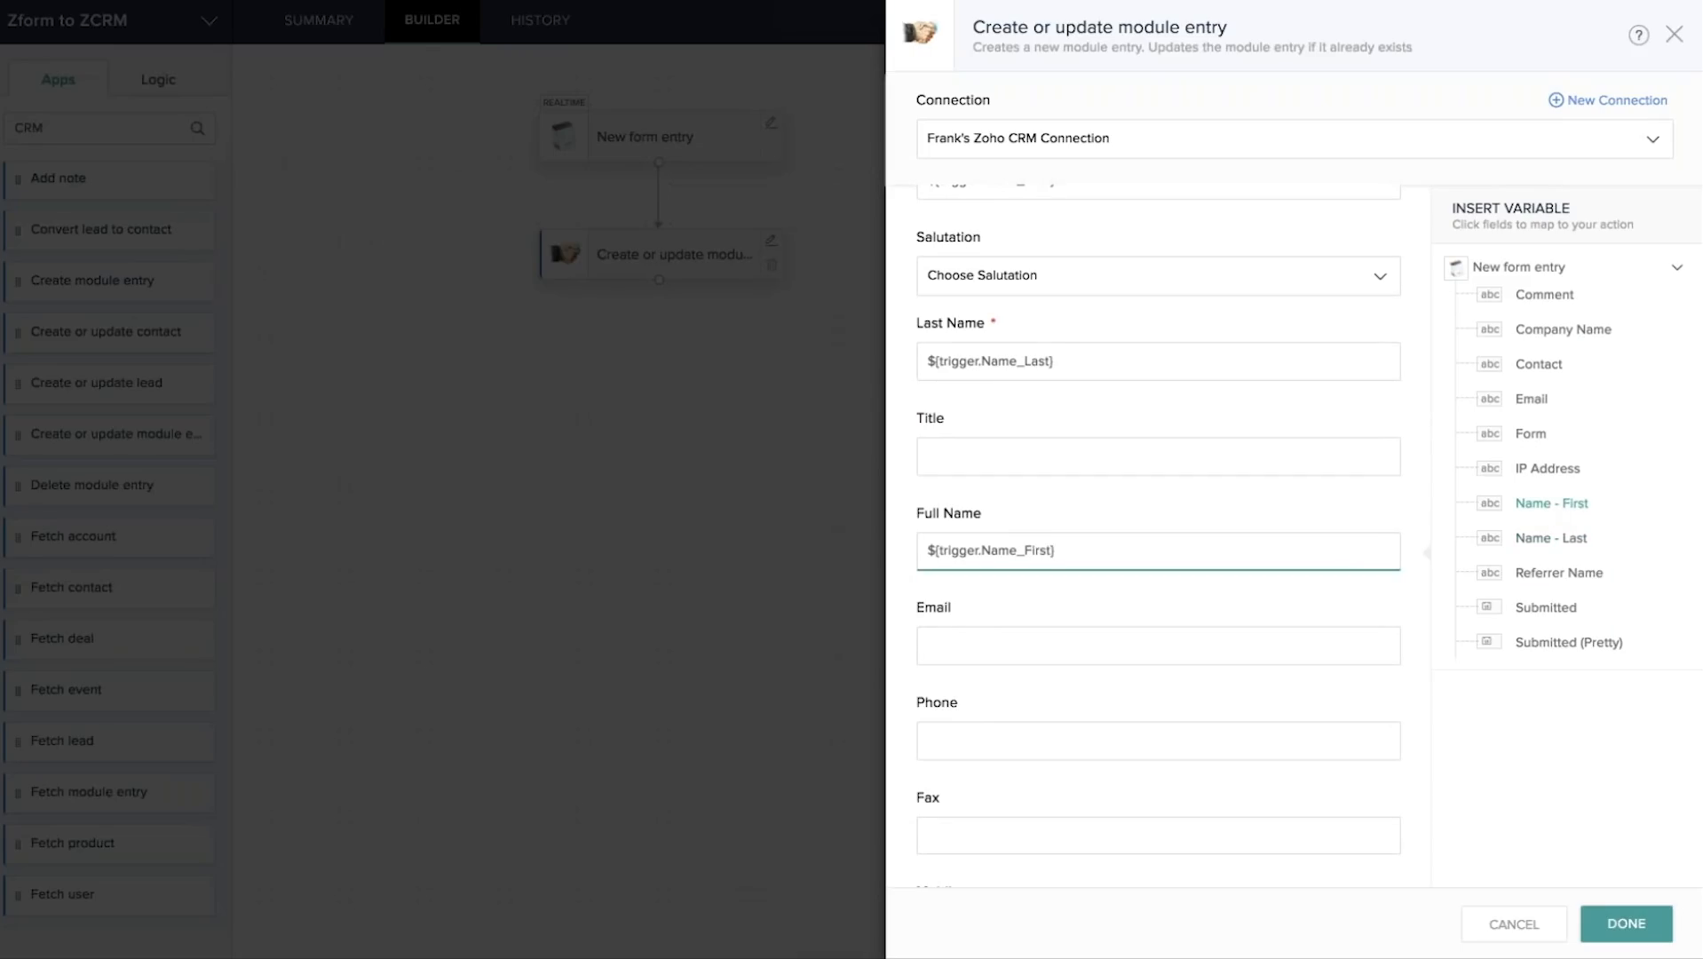
pyautogui.click(1551, 546)
pyautogui.scroll(-1, 1144, 628)
pyautogui.click(1004, 602)
pyautogui.click(1541, 398)
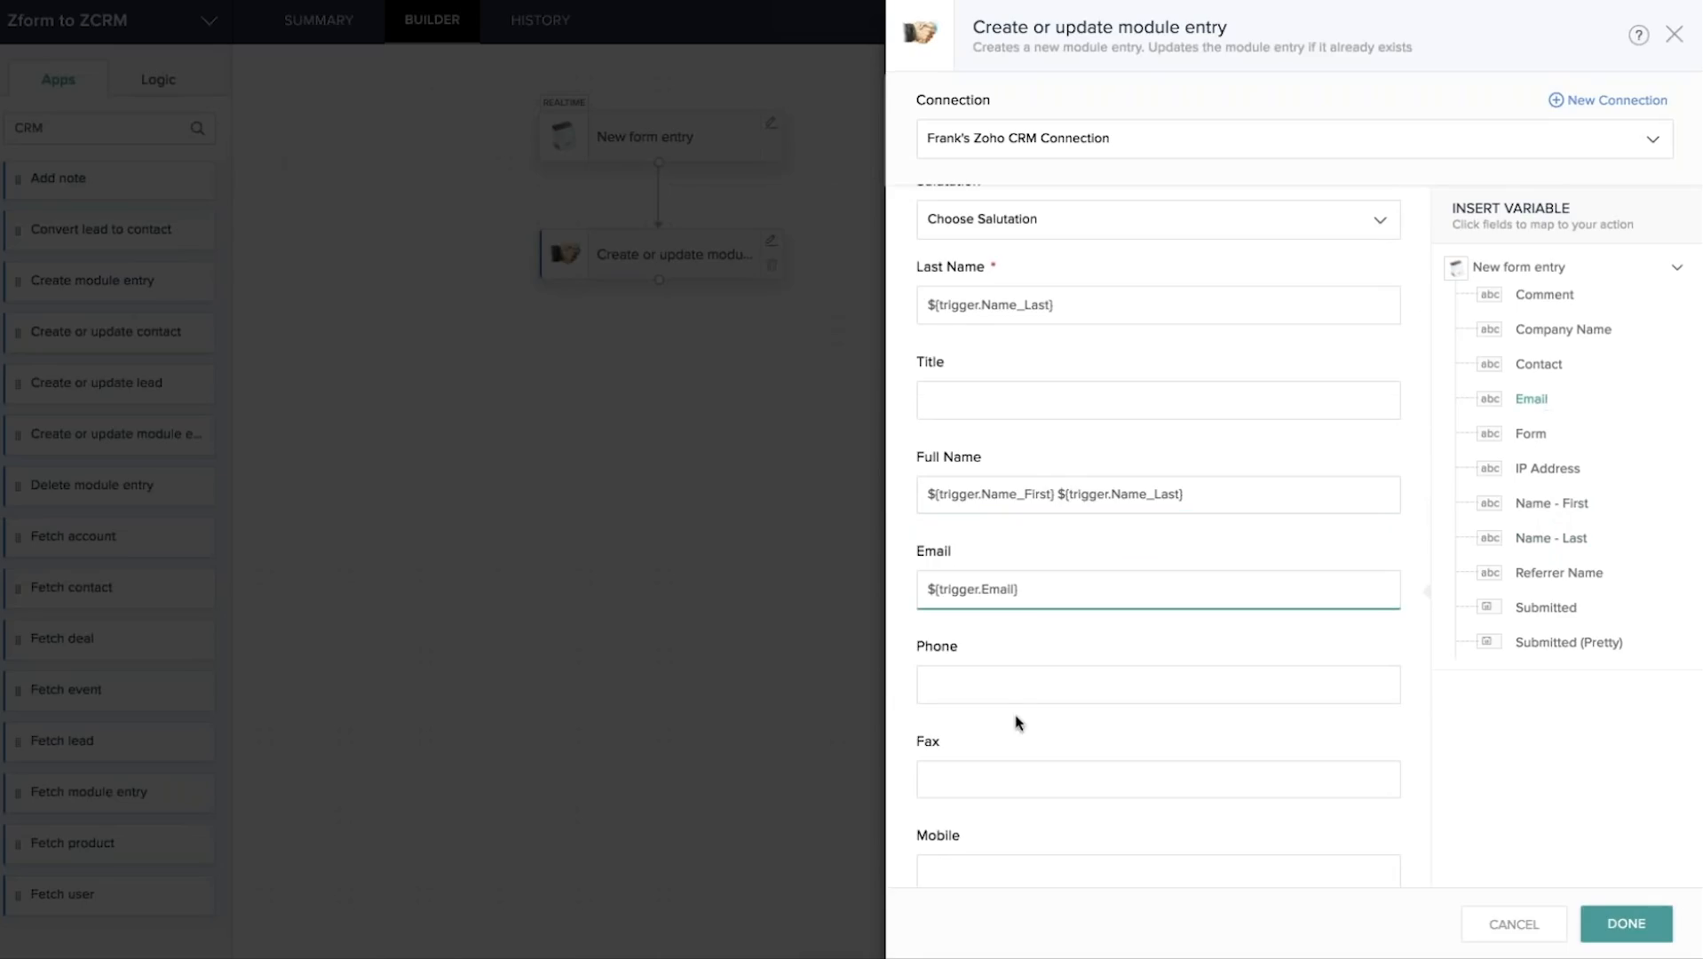
pyautogui.click(960, 678)
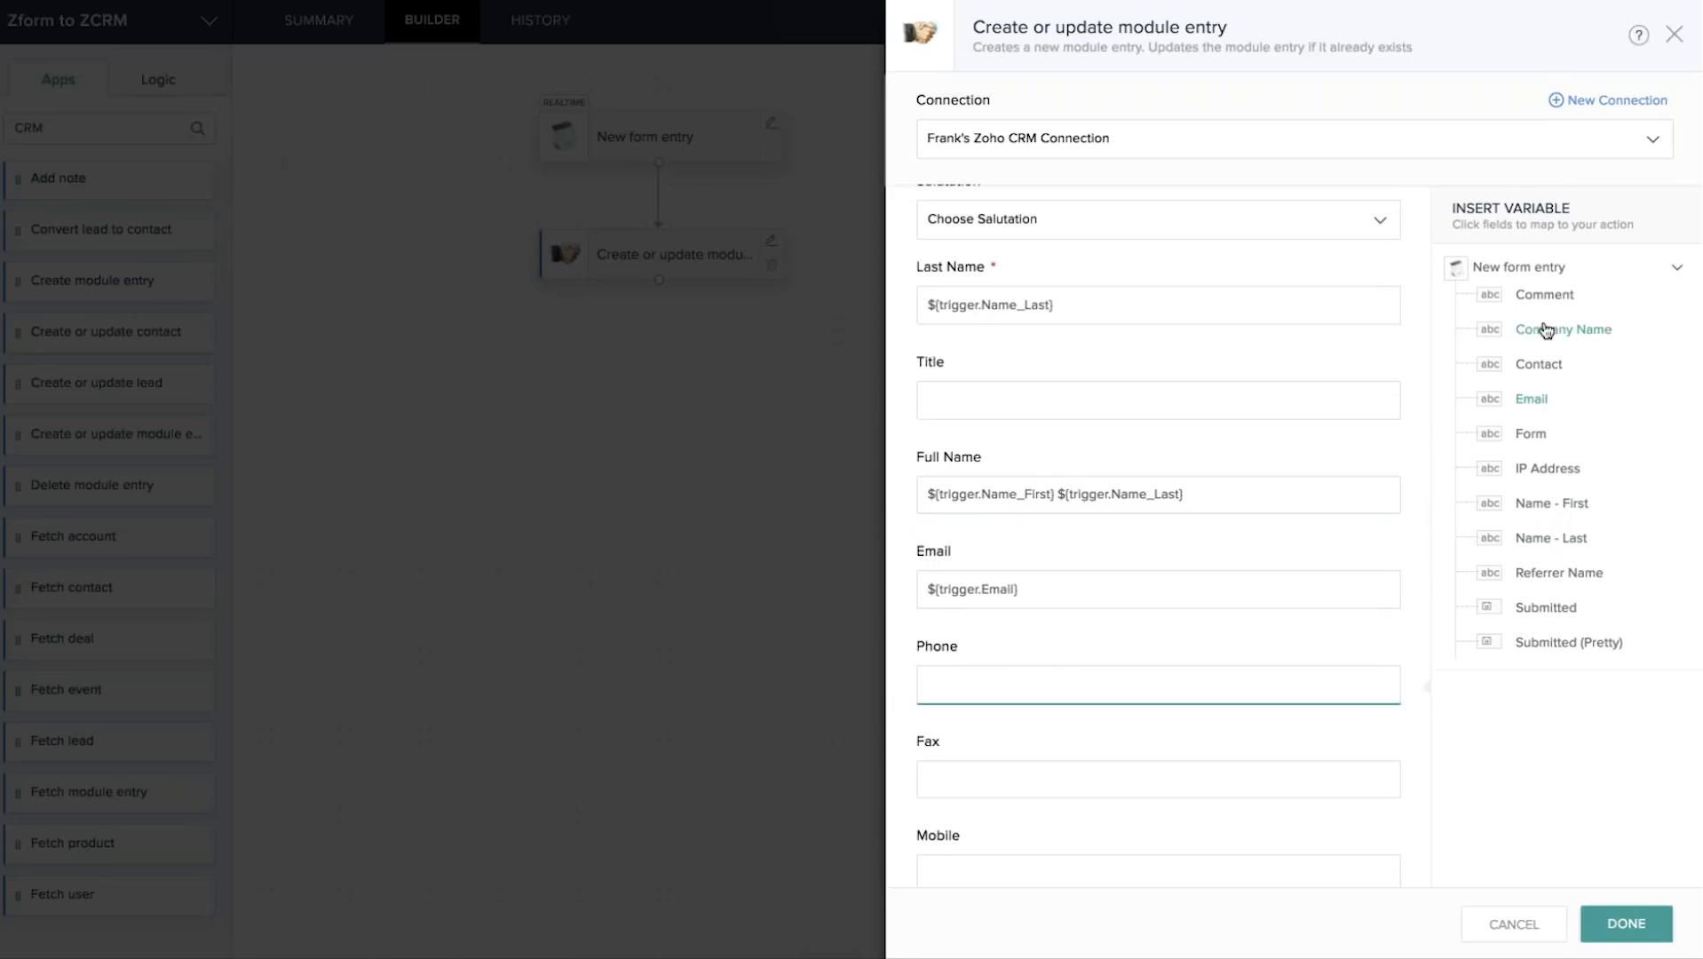
pyautogui.click(1539, 366)
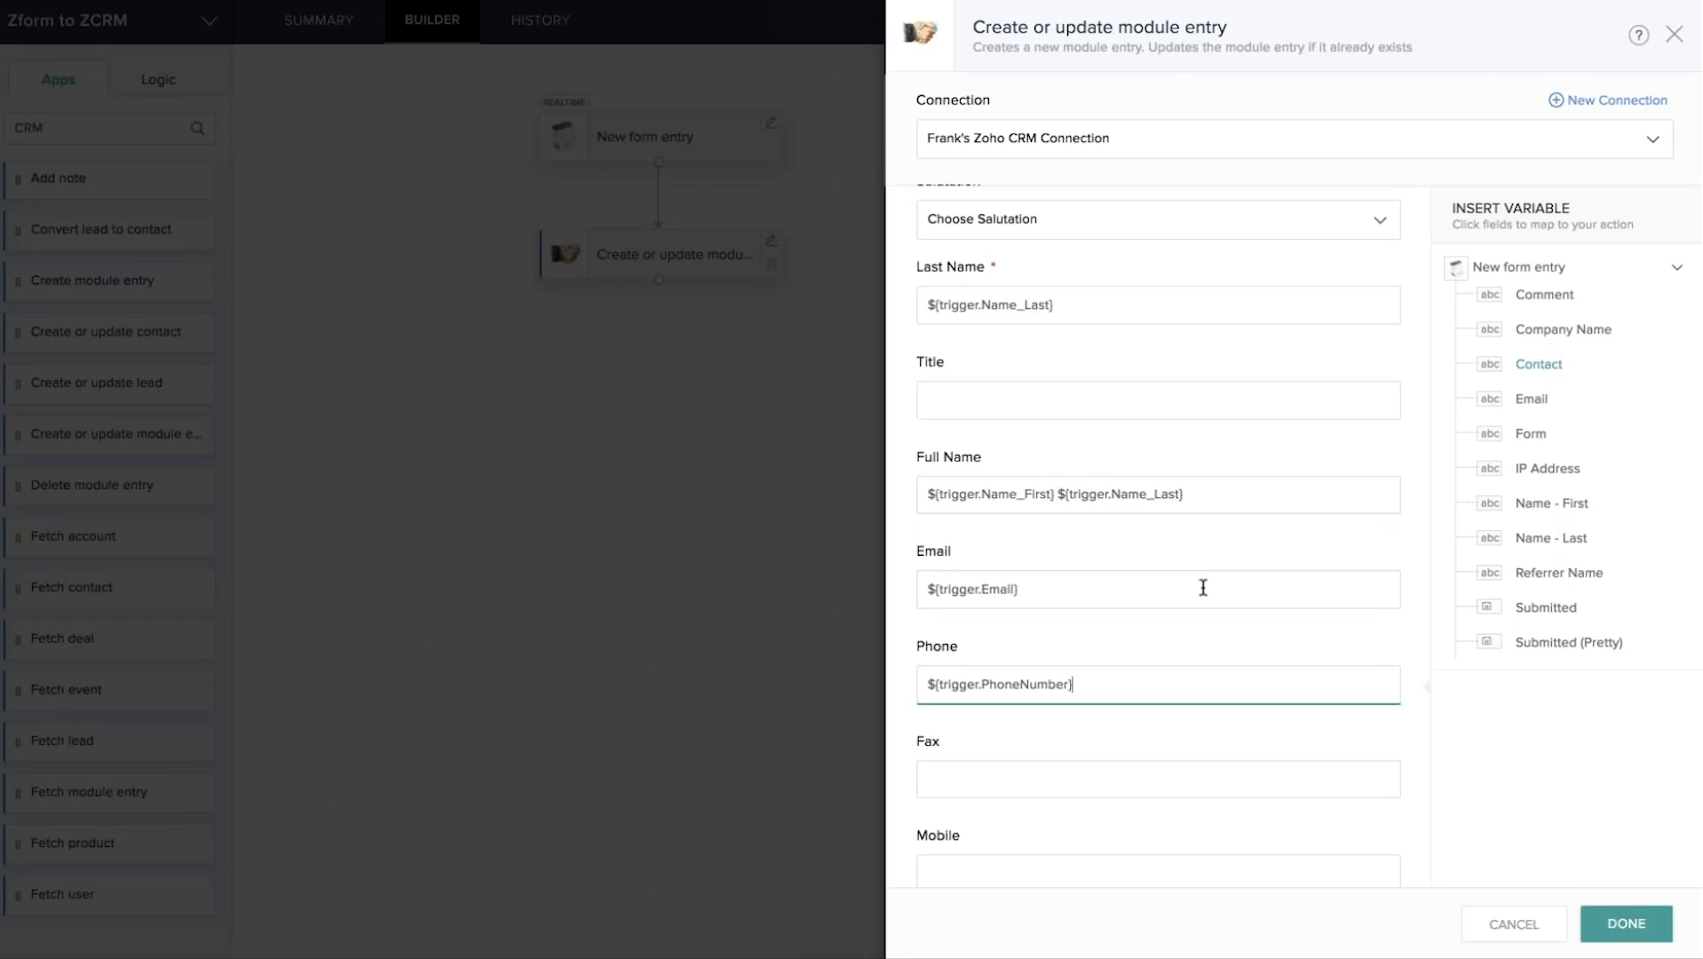
# Close the CRM action setup, leaving New form entry linked to the action.
pyautogui.scroll(-3, 1204, 588)
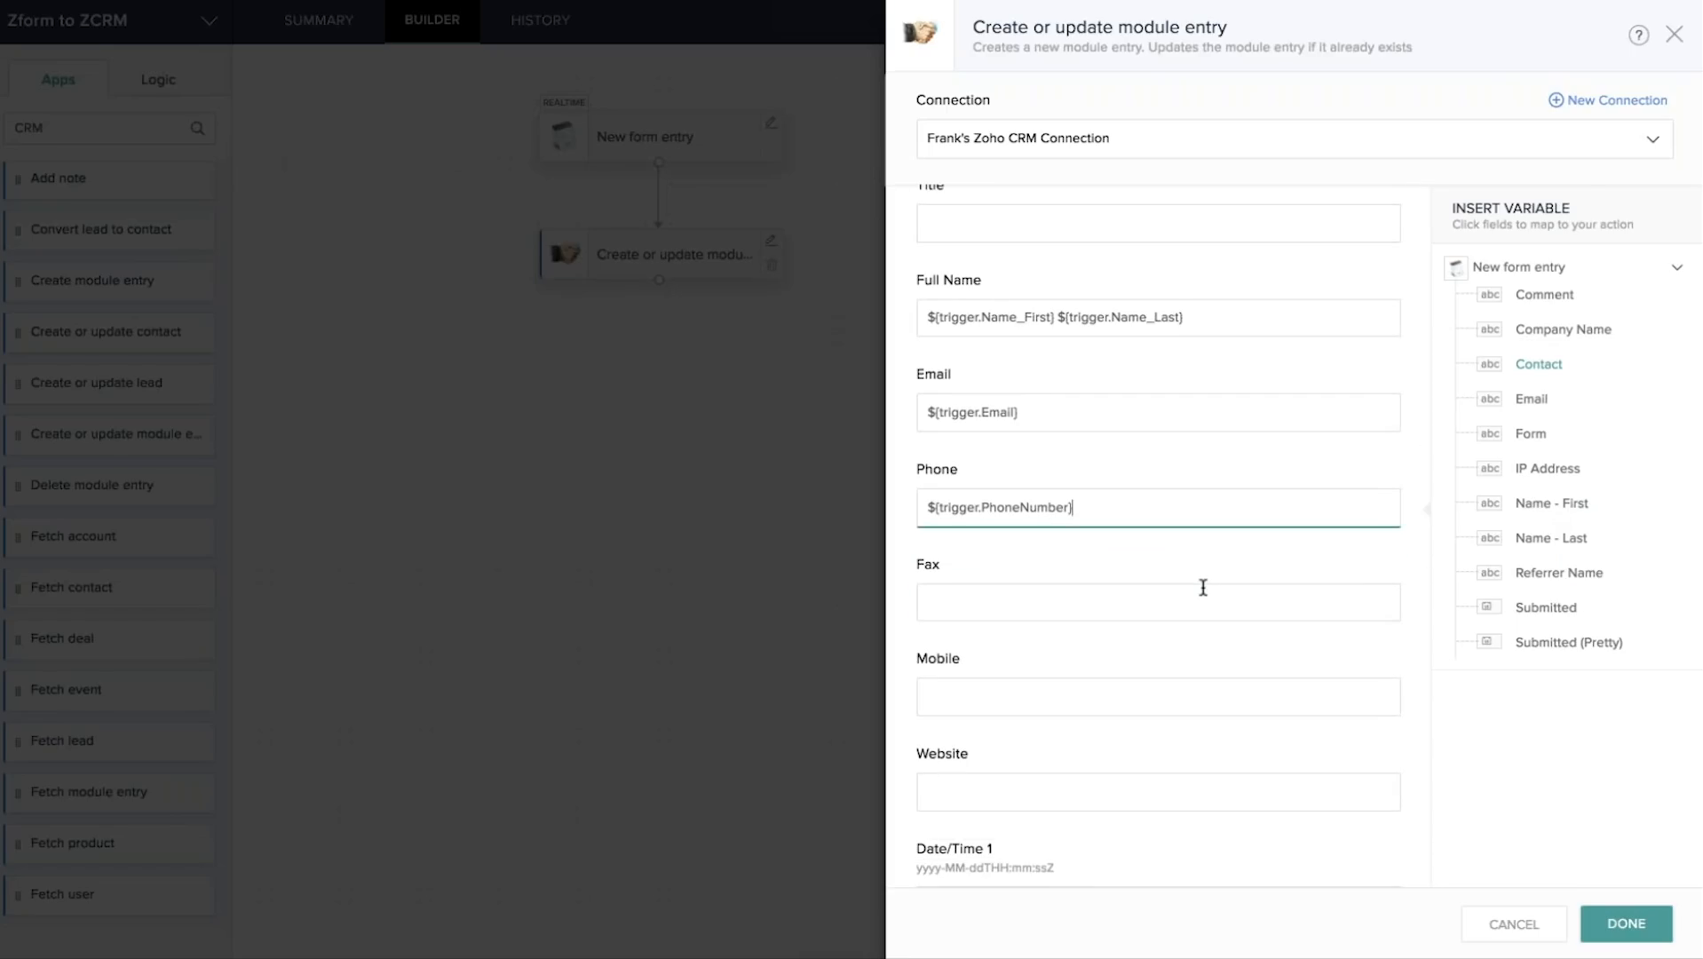
pyautogui.scroll(-3, 1153, 544)
pyautogui.scroll(-9, 1153, 544)
pyautogui.scroll(-14, 1153, 545)
pyautogui.scroll(-13, 1152, 545)
pyautogui.scroll(-9, 1153, 548)
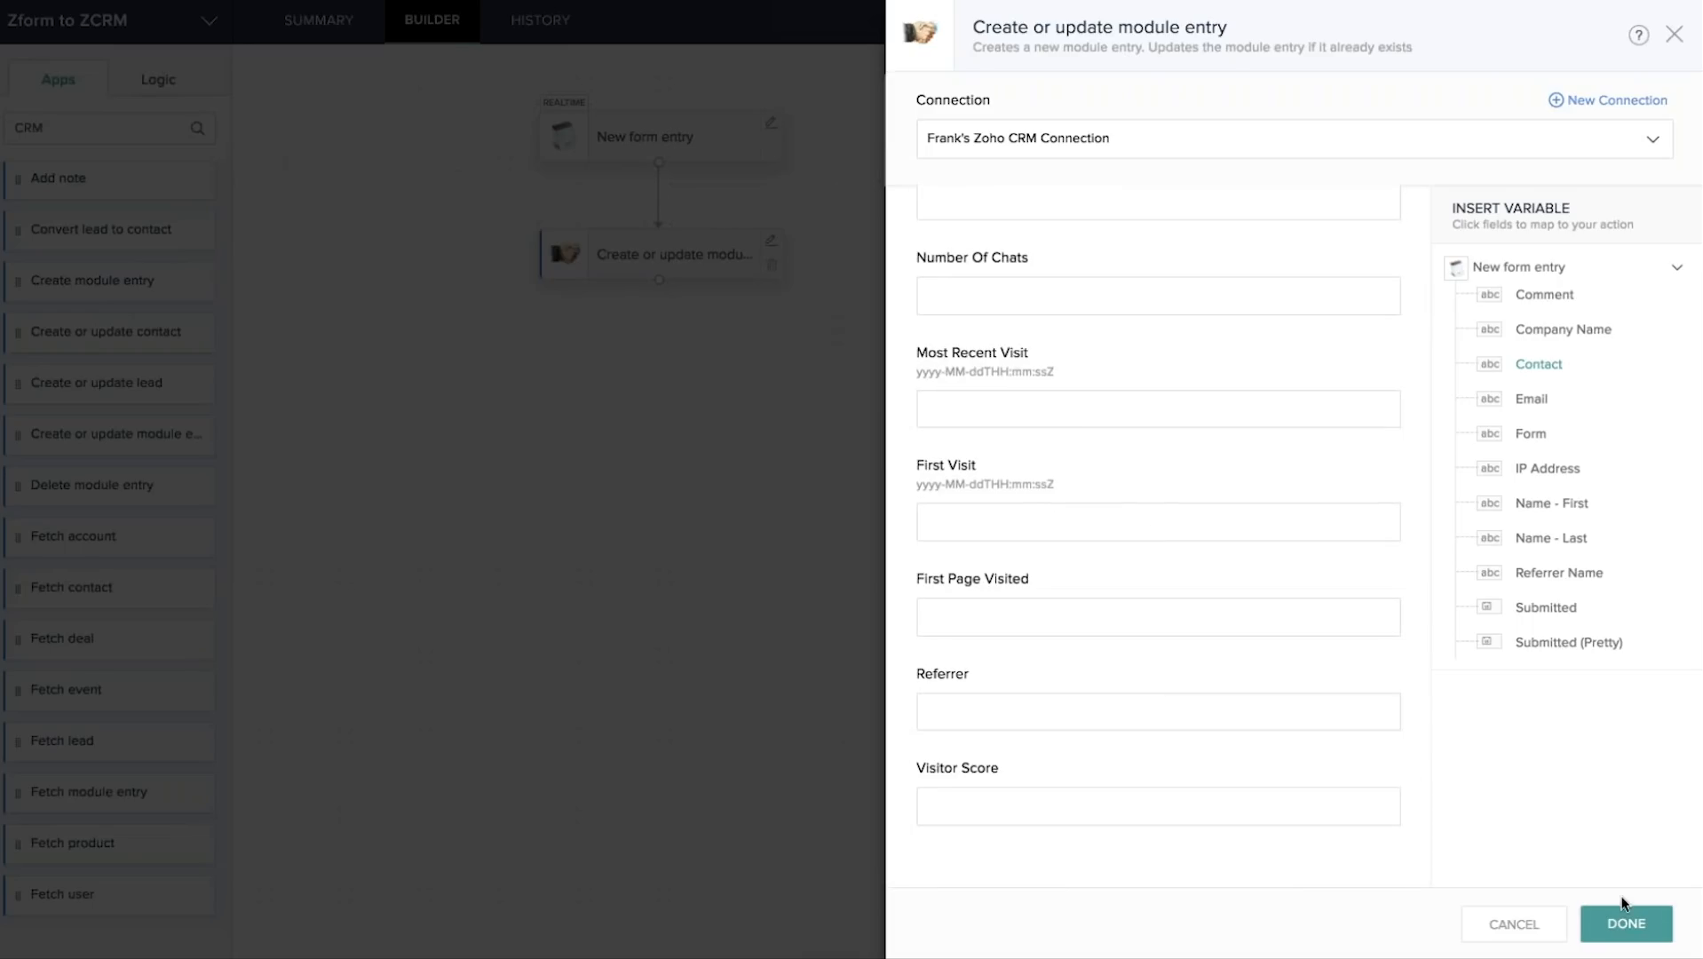
pyautogui.click(1625, 927)
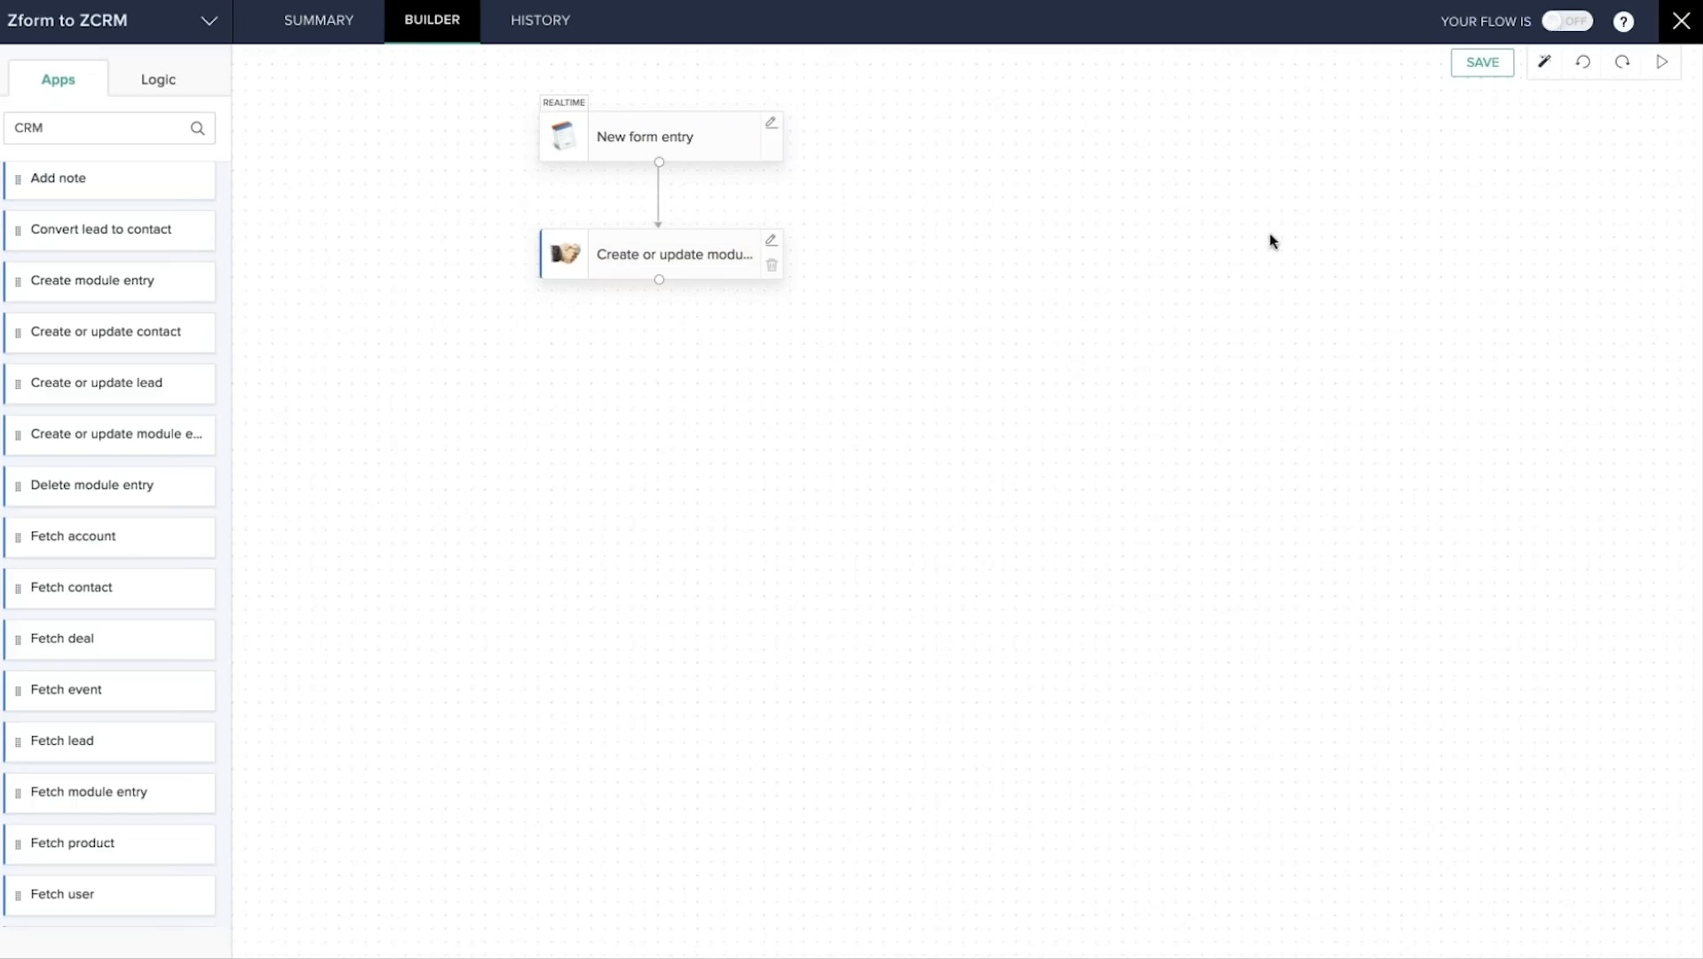
# Save the Zform to ZCRM flow and flip its YOUR FLOW IS toggle to ON.
pyautogui.click(1480, 64)
pyautogui.click(1479, 65)
pyautogui.click(1479, 64)
pyautogui.click(1580, 24)
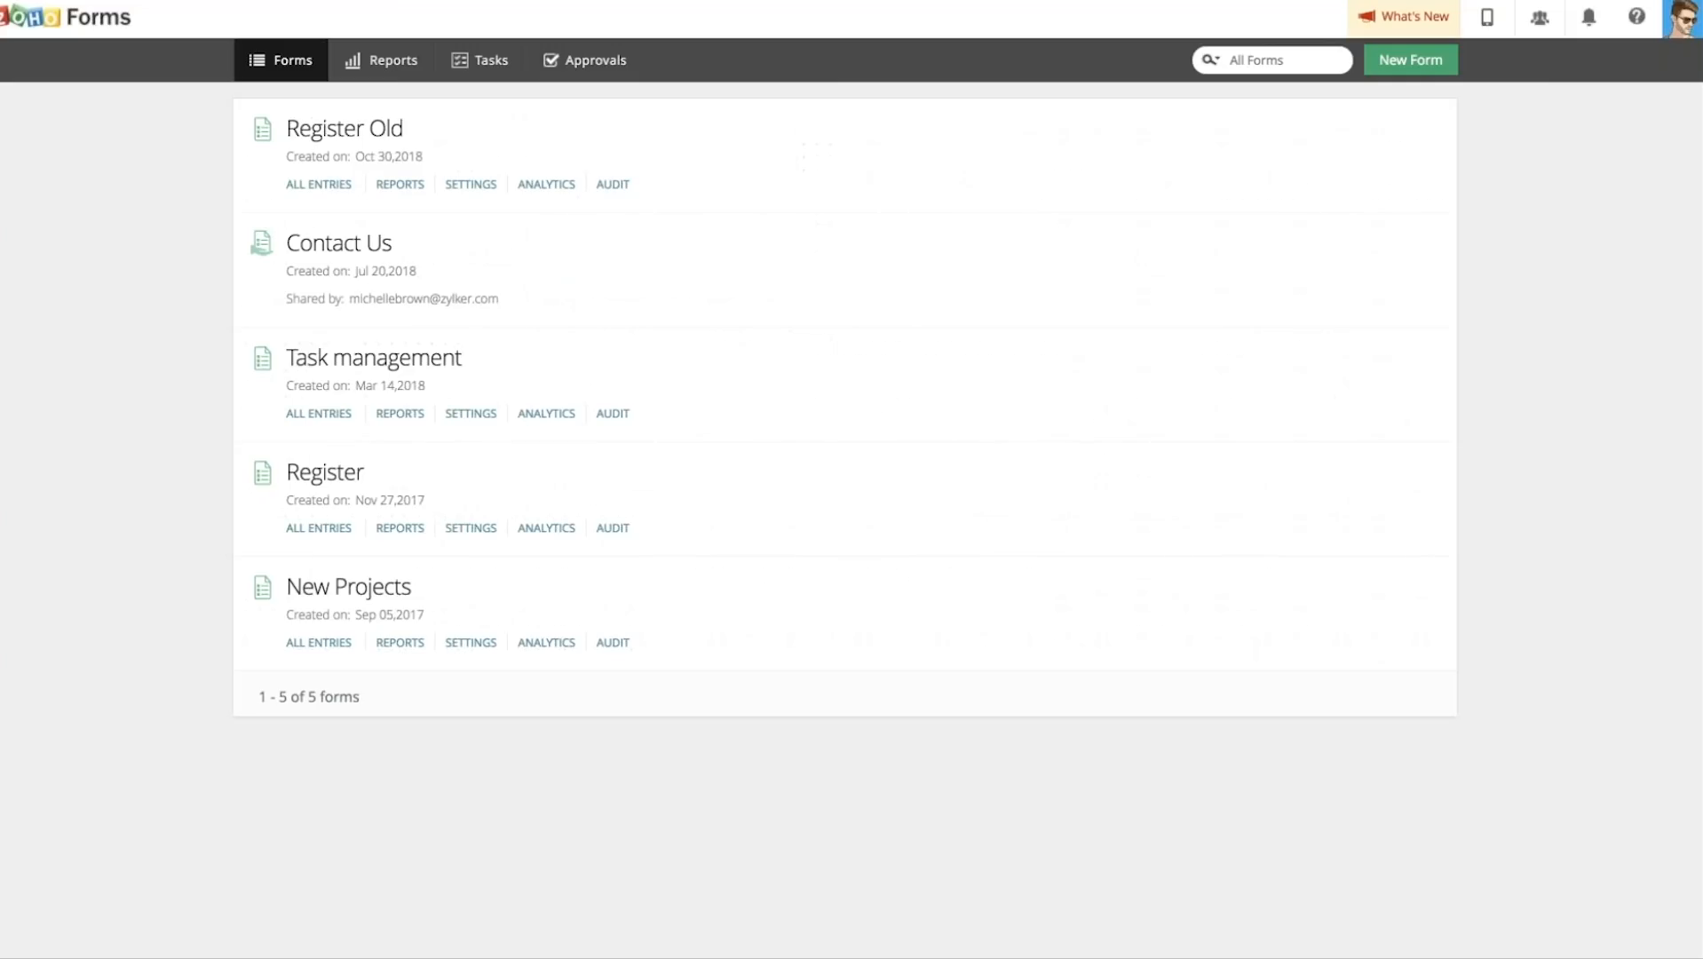
# In the Register form, enter the test lead's first and last name, email address and contact number.
pyautogui.click(324, 473)
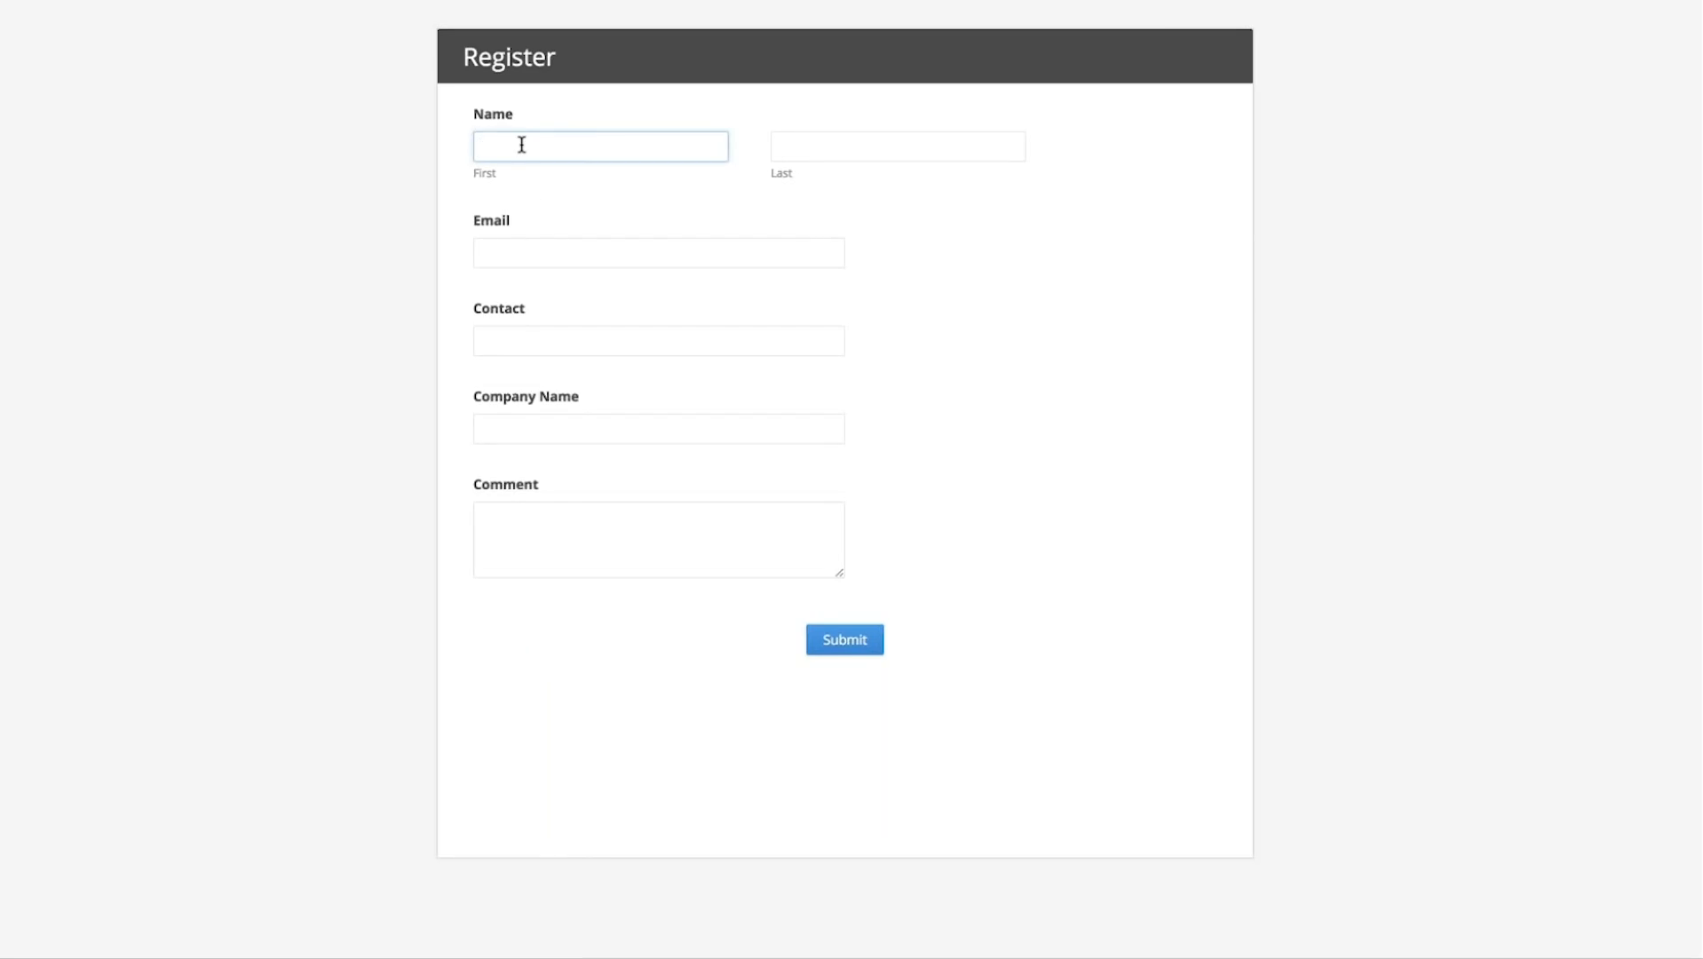
pyautogui.press('Tab')
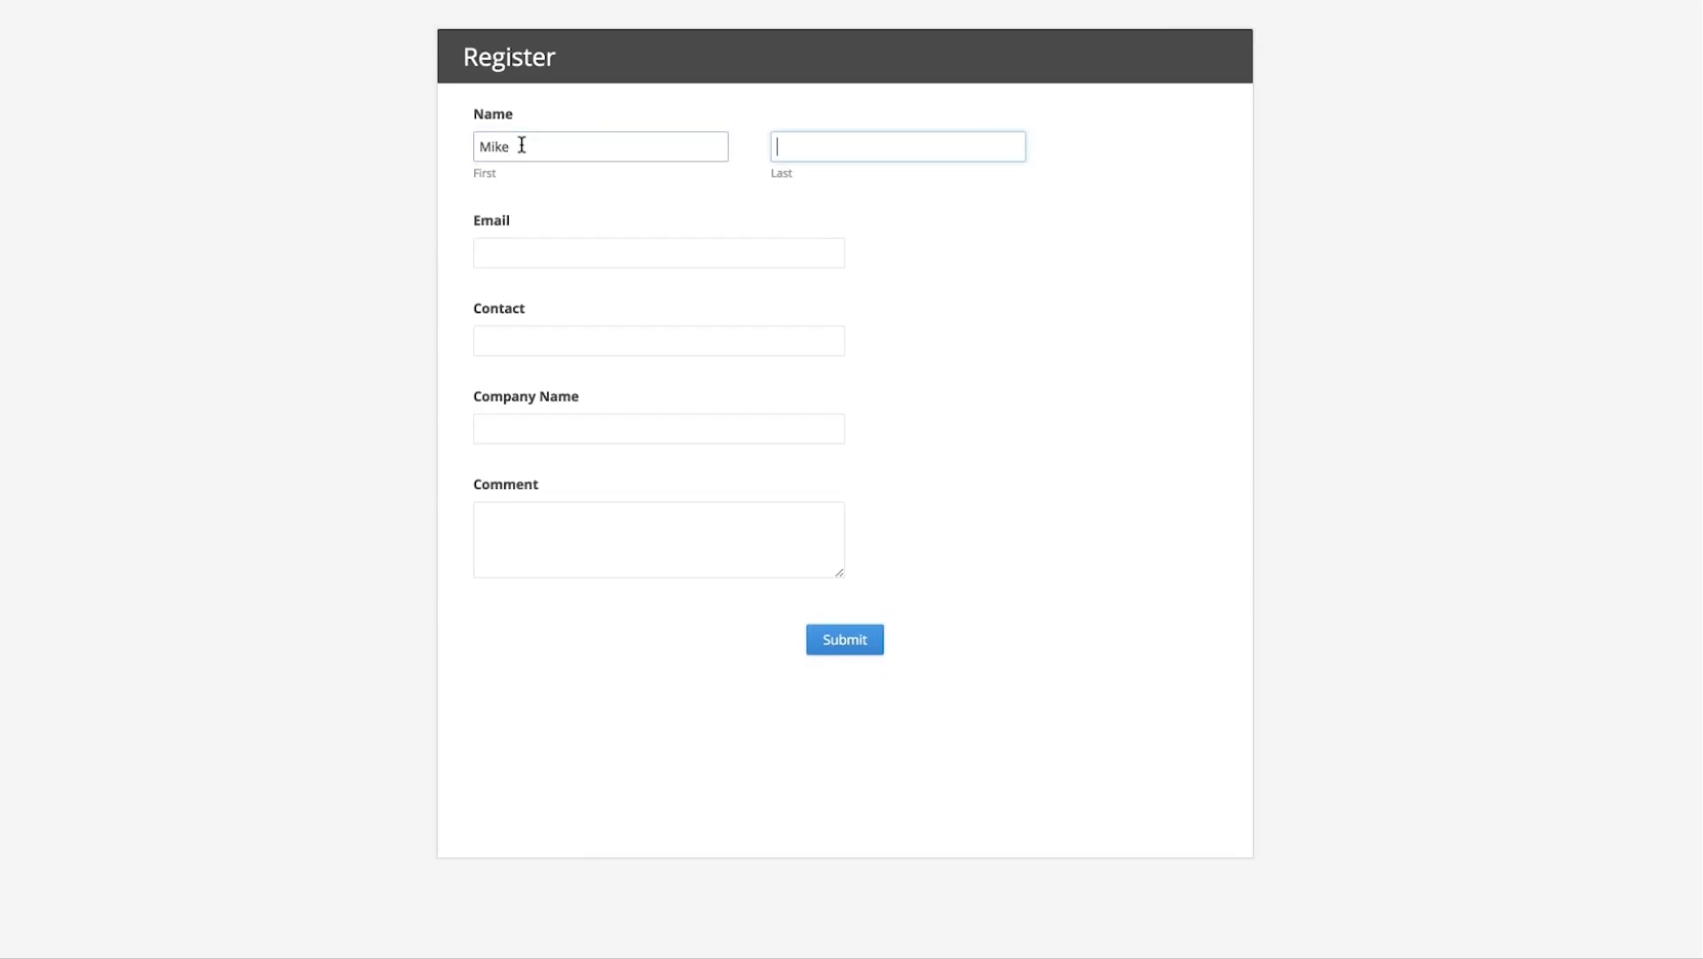
pyautogui.click(502, 252)
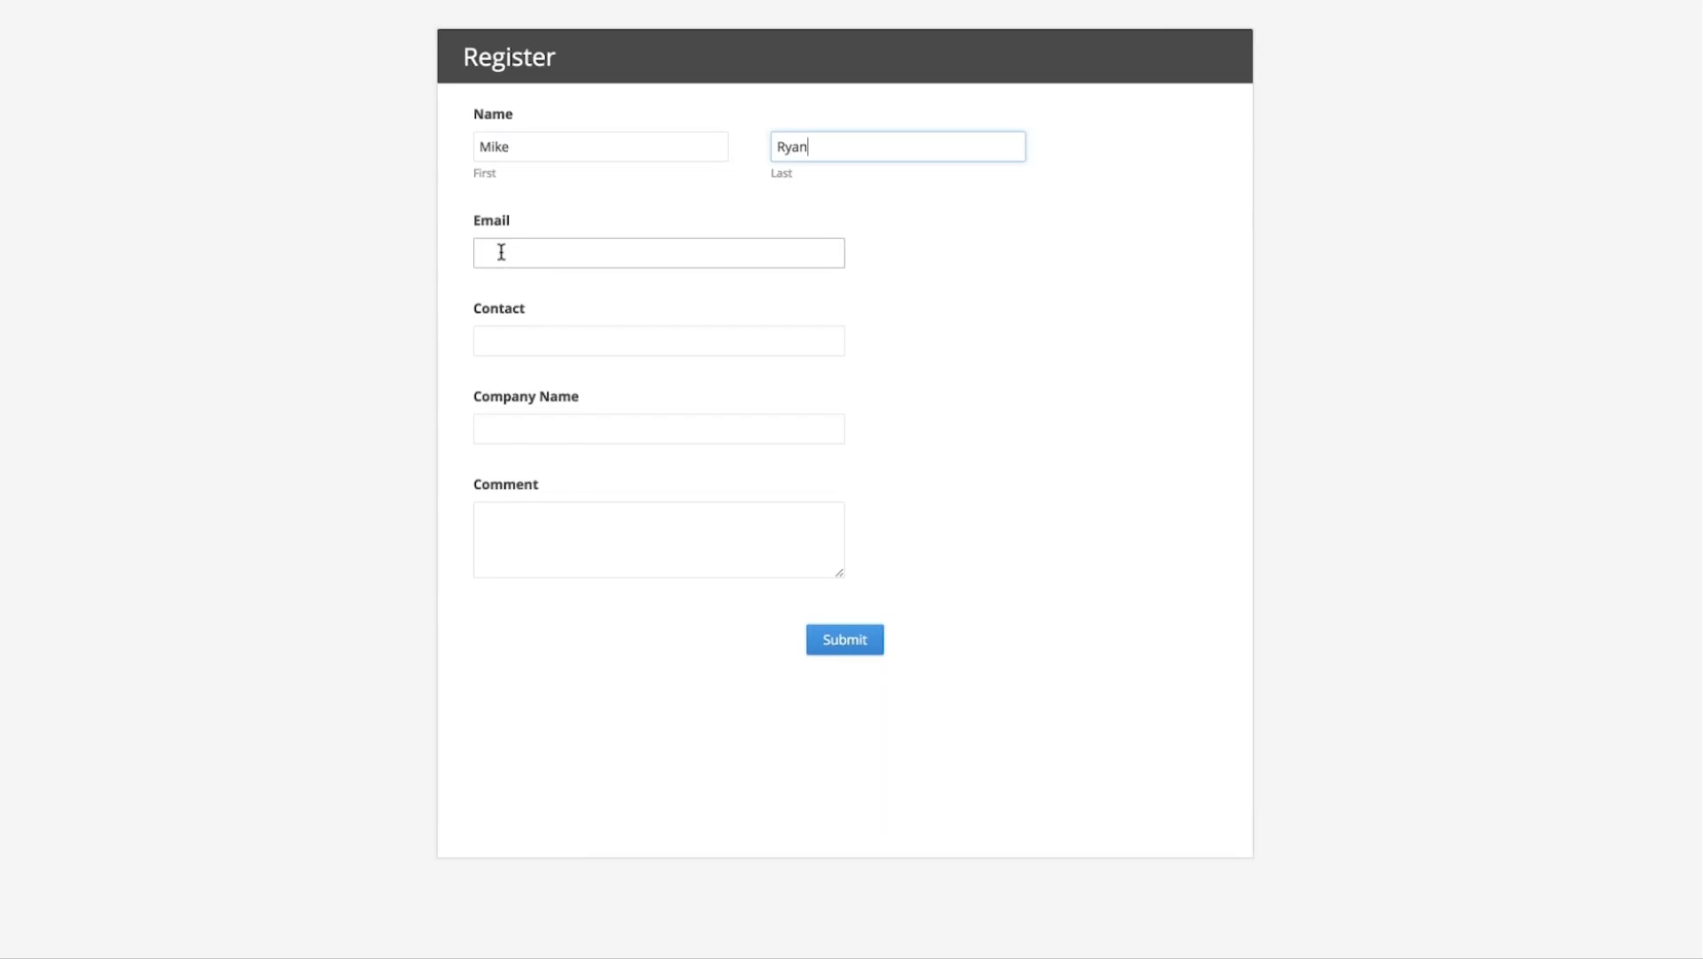
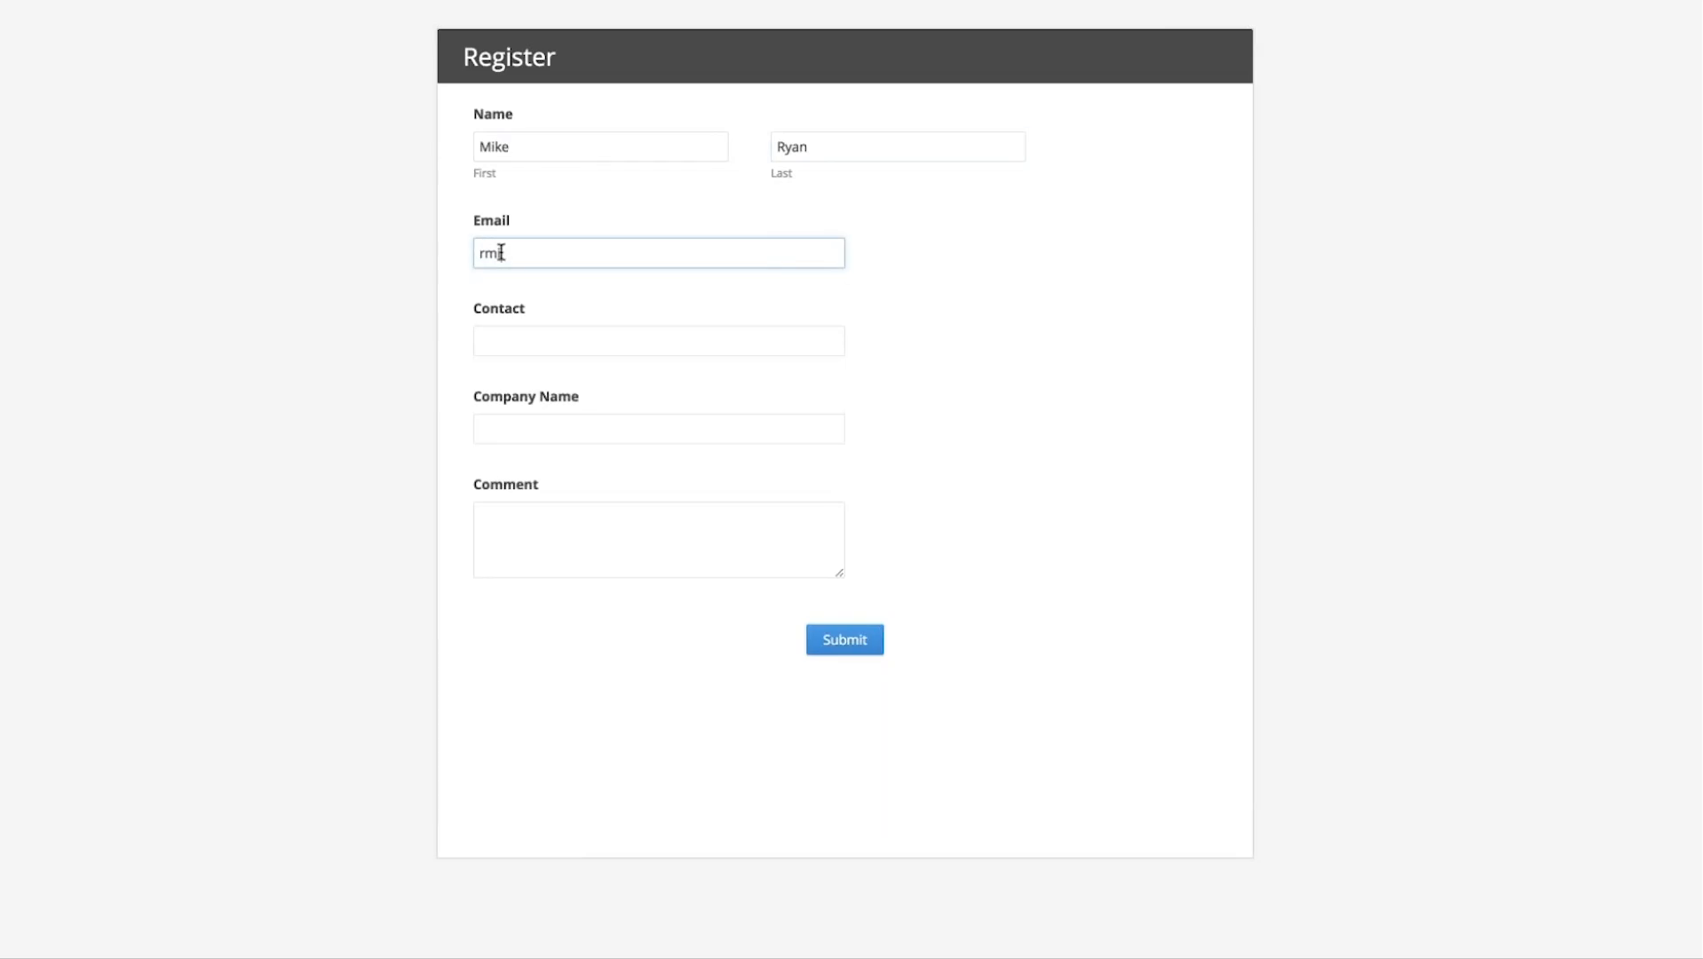
pyautogui.press('Tab')
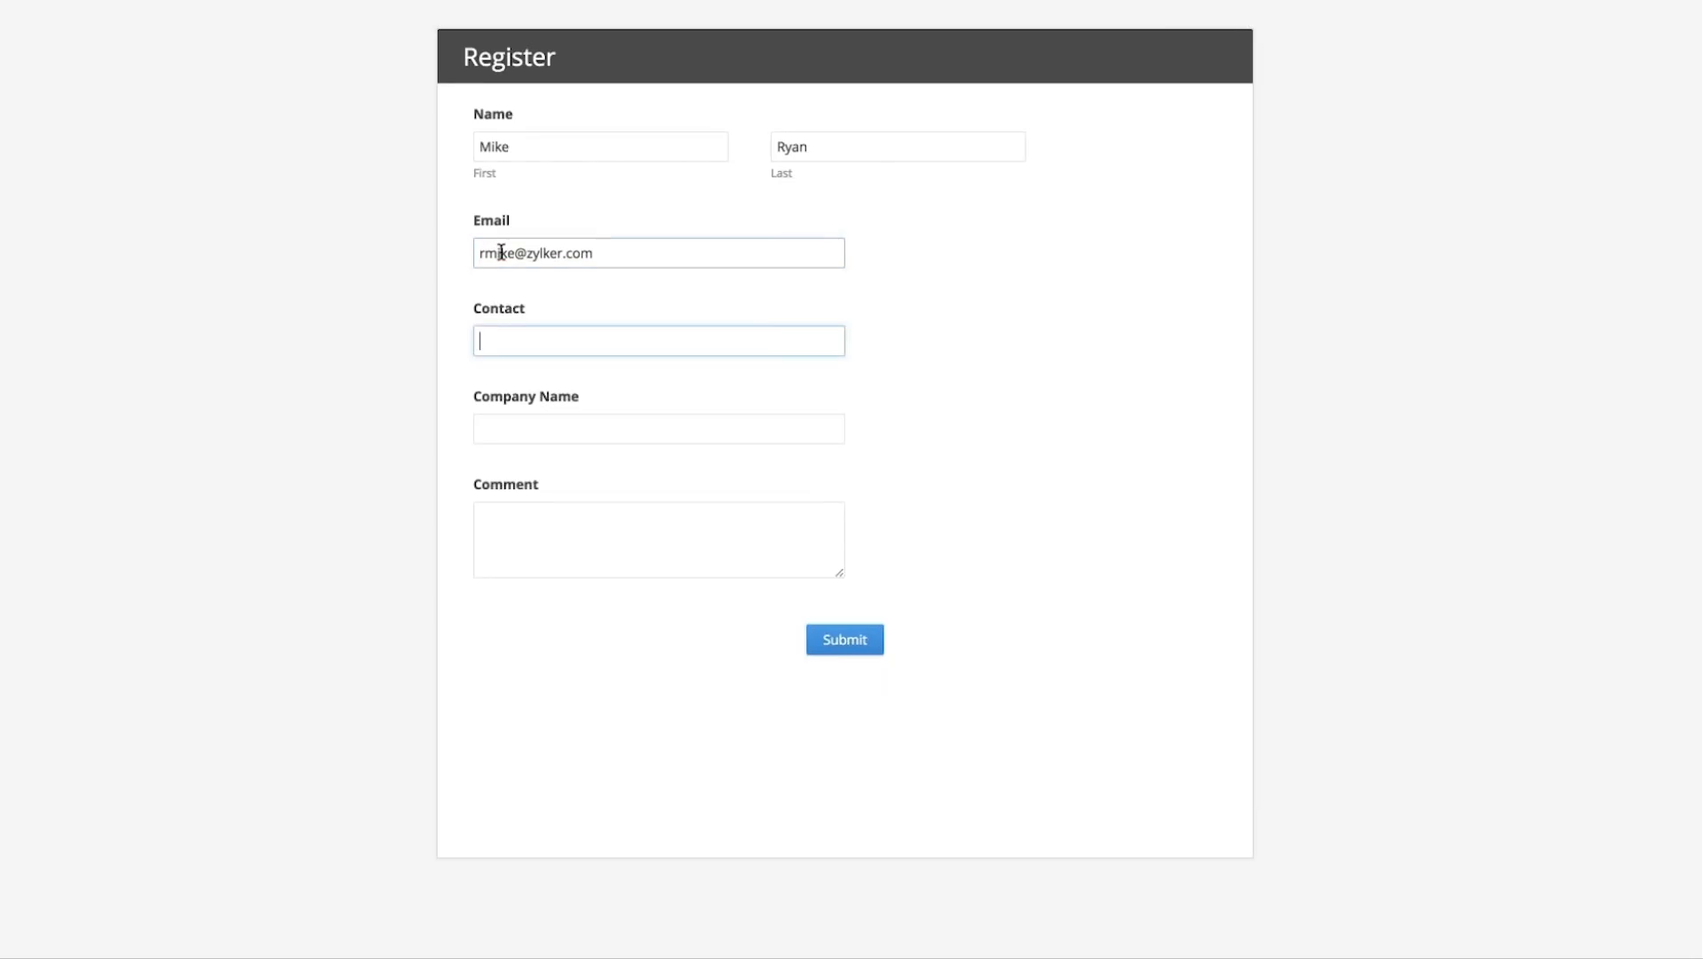
# Enter company name 'Zylker' and comment 'Hi', then submit the registration form.
pyautogui.click(519, 425)
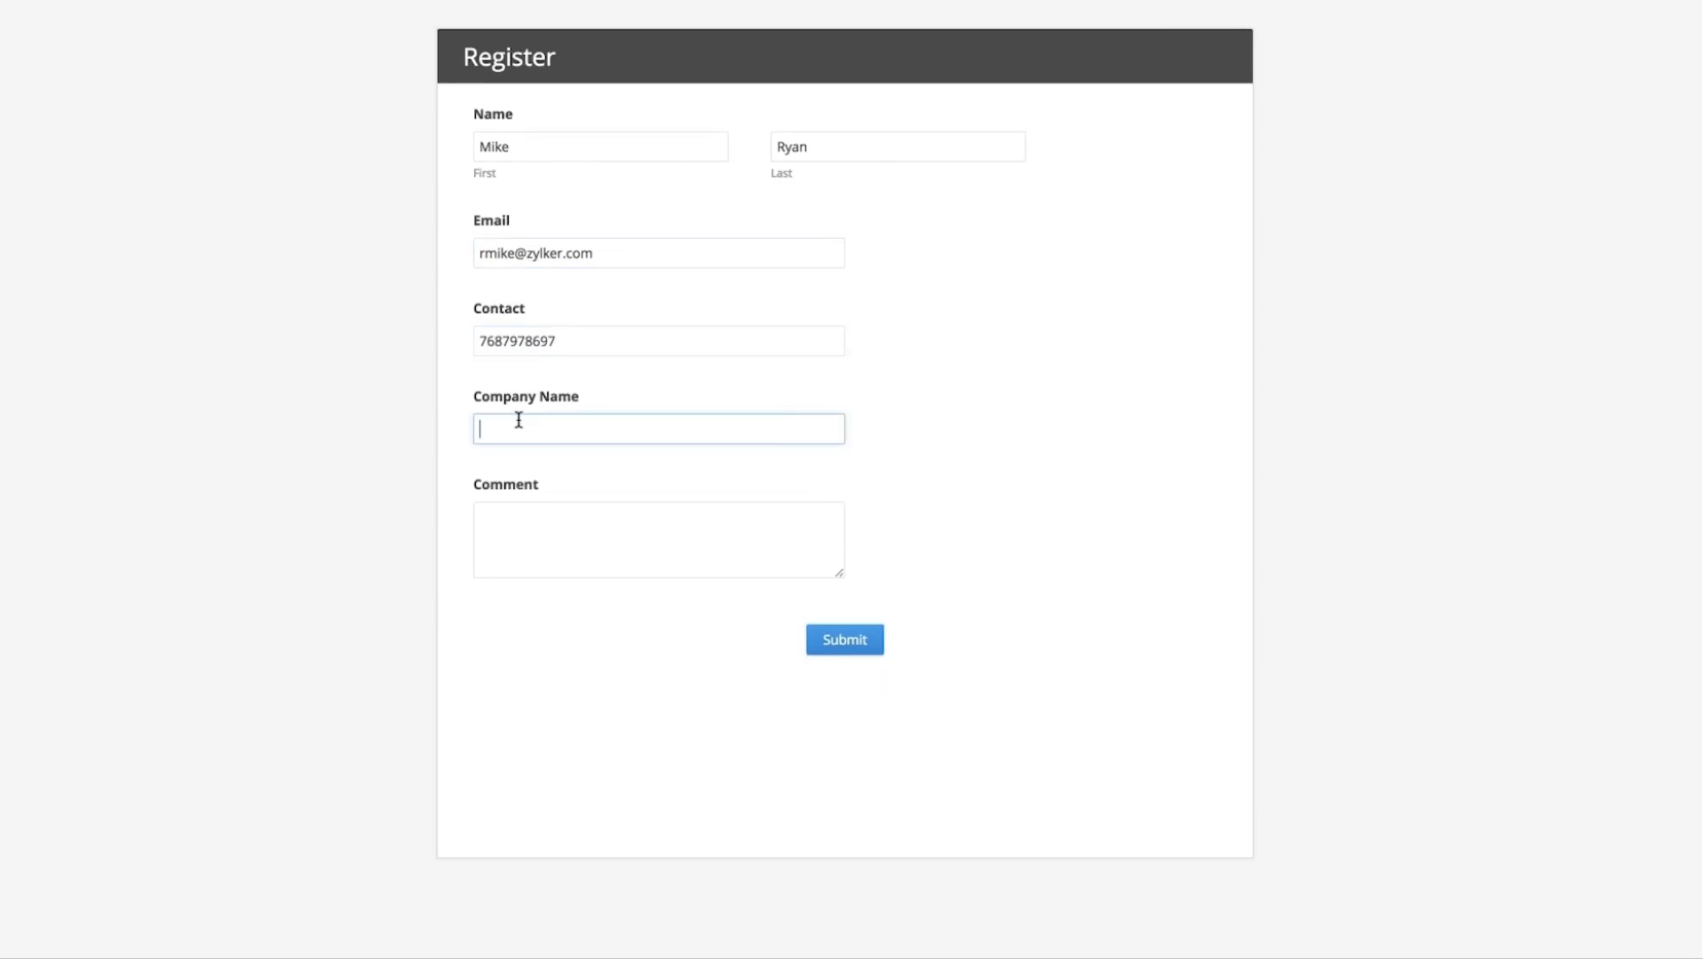
pyautogui.write('Zyl')
pyautogui.write('ker')
pyautogui.click(538, 526)
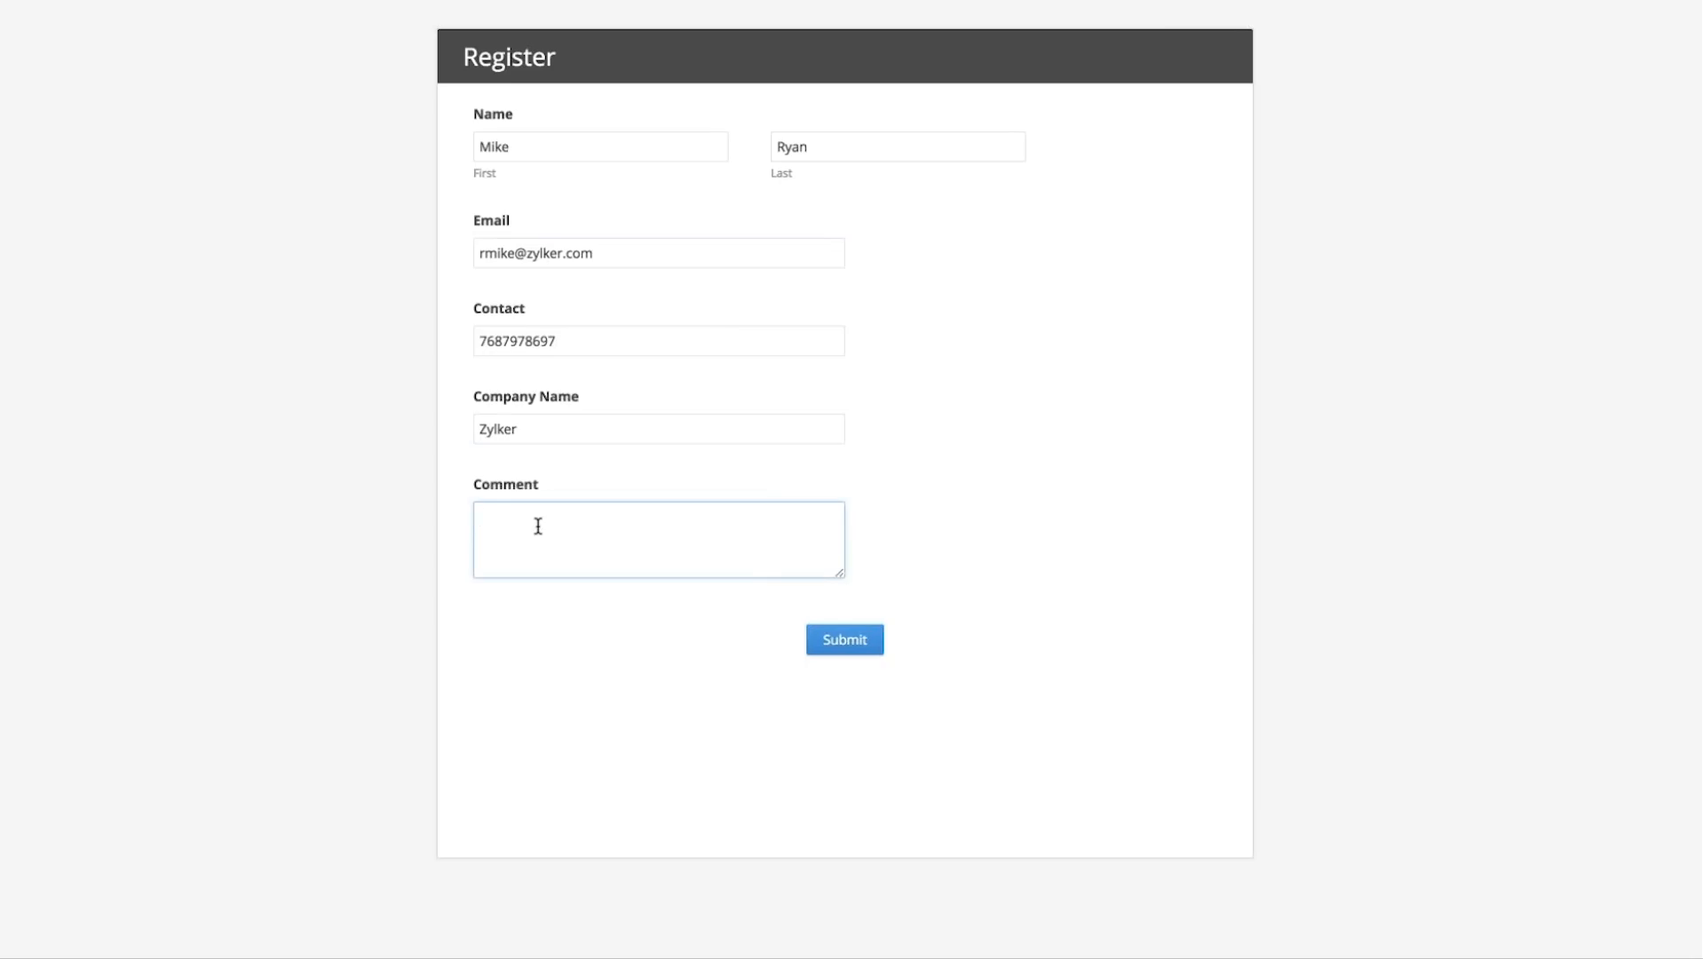
pyautogui.write('Hi')
pyautogui.click(866, 647)
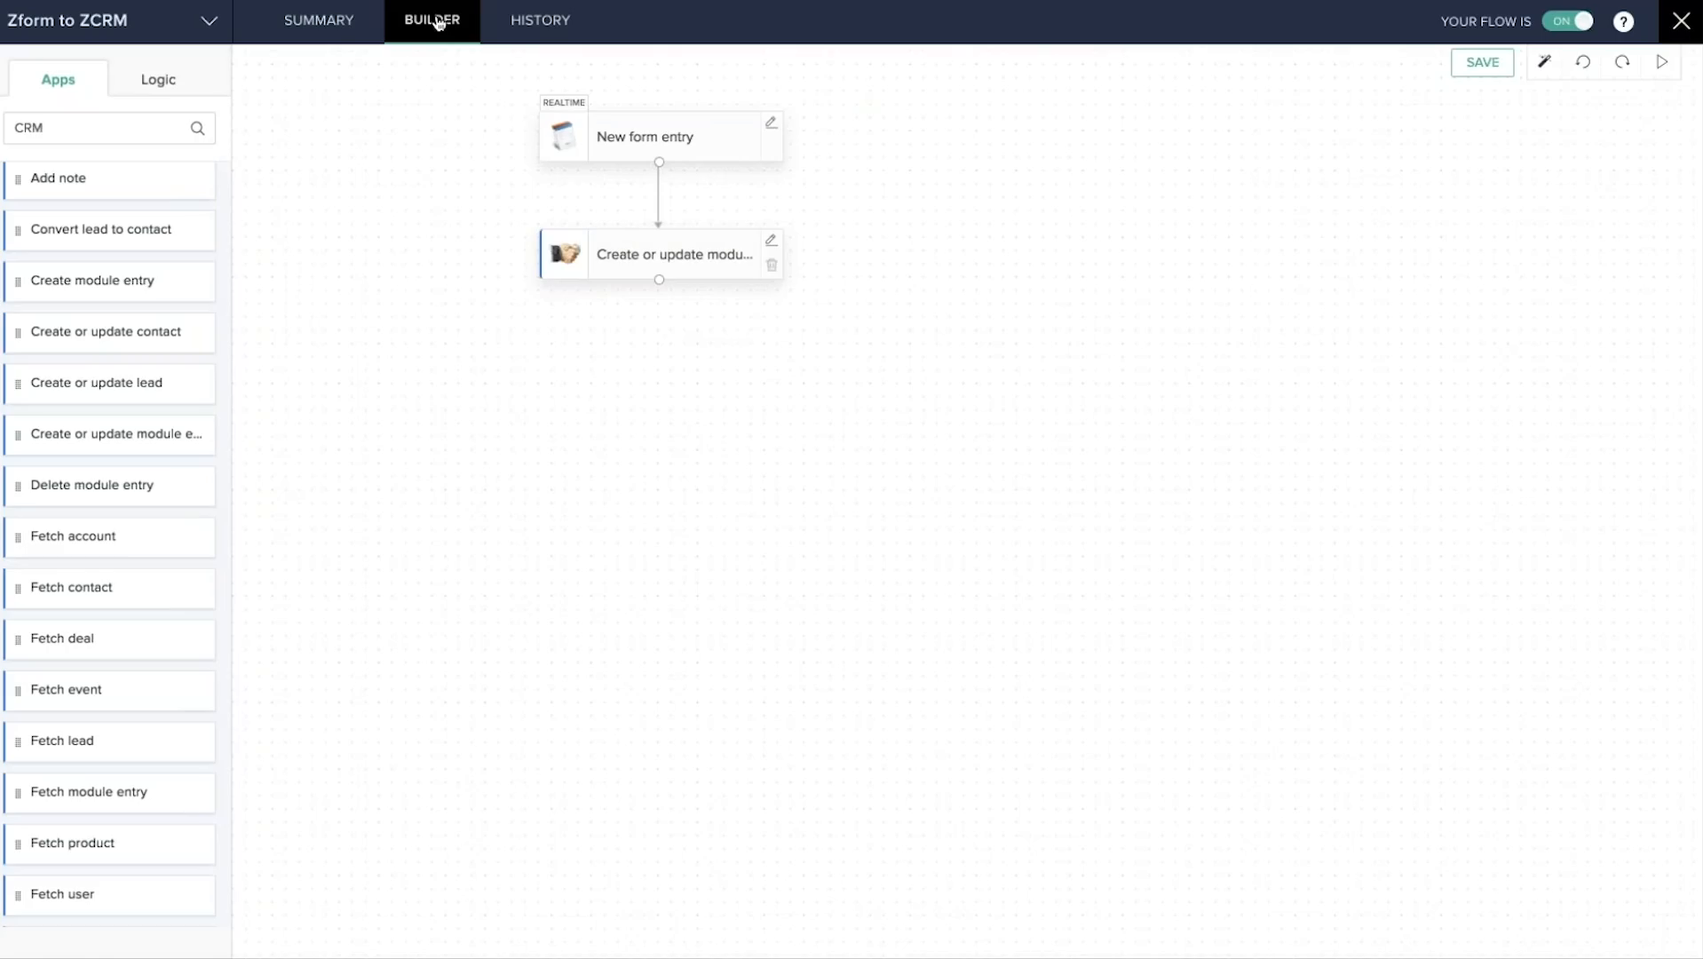
# Open the flow's History tab and the details of the completed Zform to ZCRM run.
pyautogui.click(535, 30)
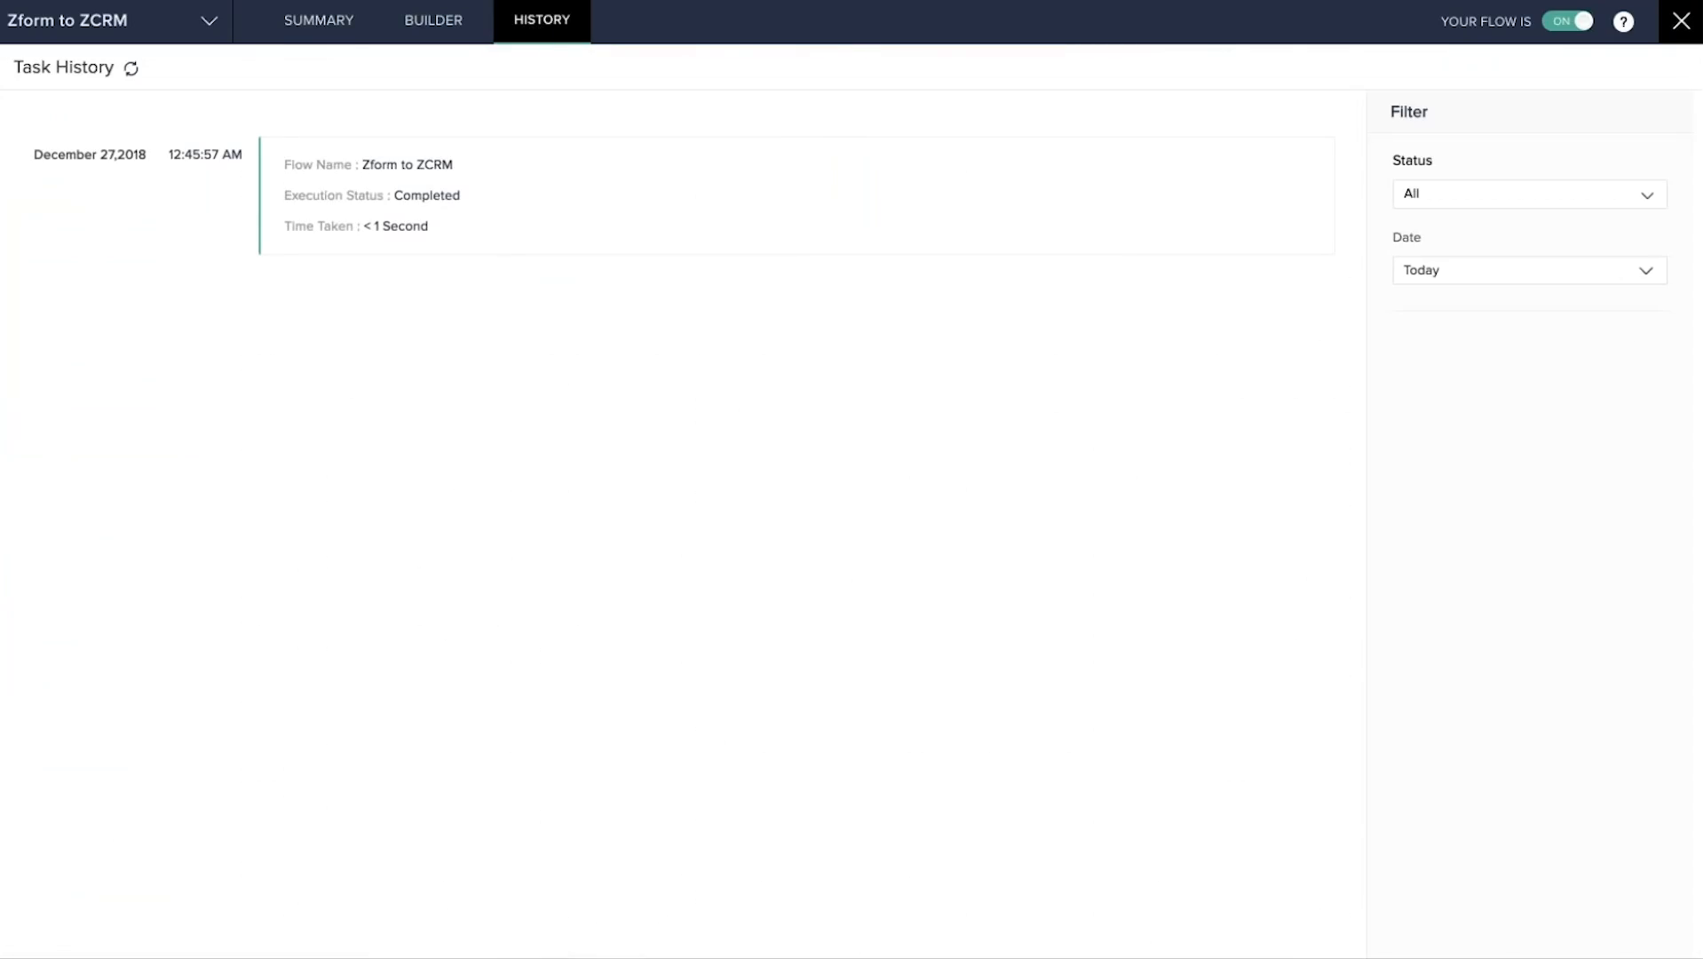
pyautogui.click(1568, 273)
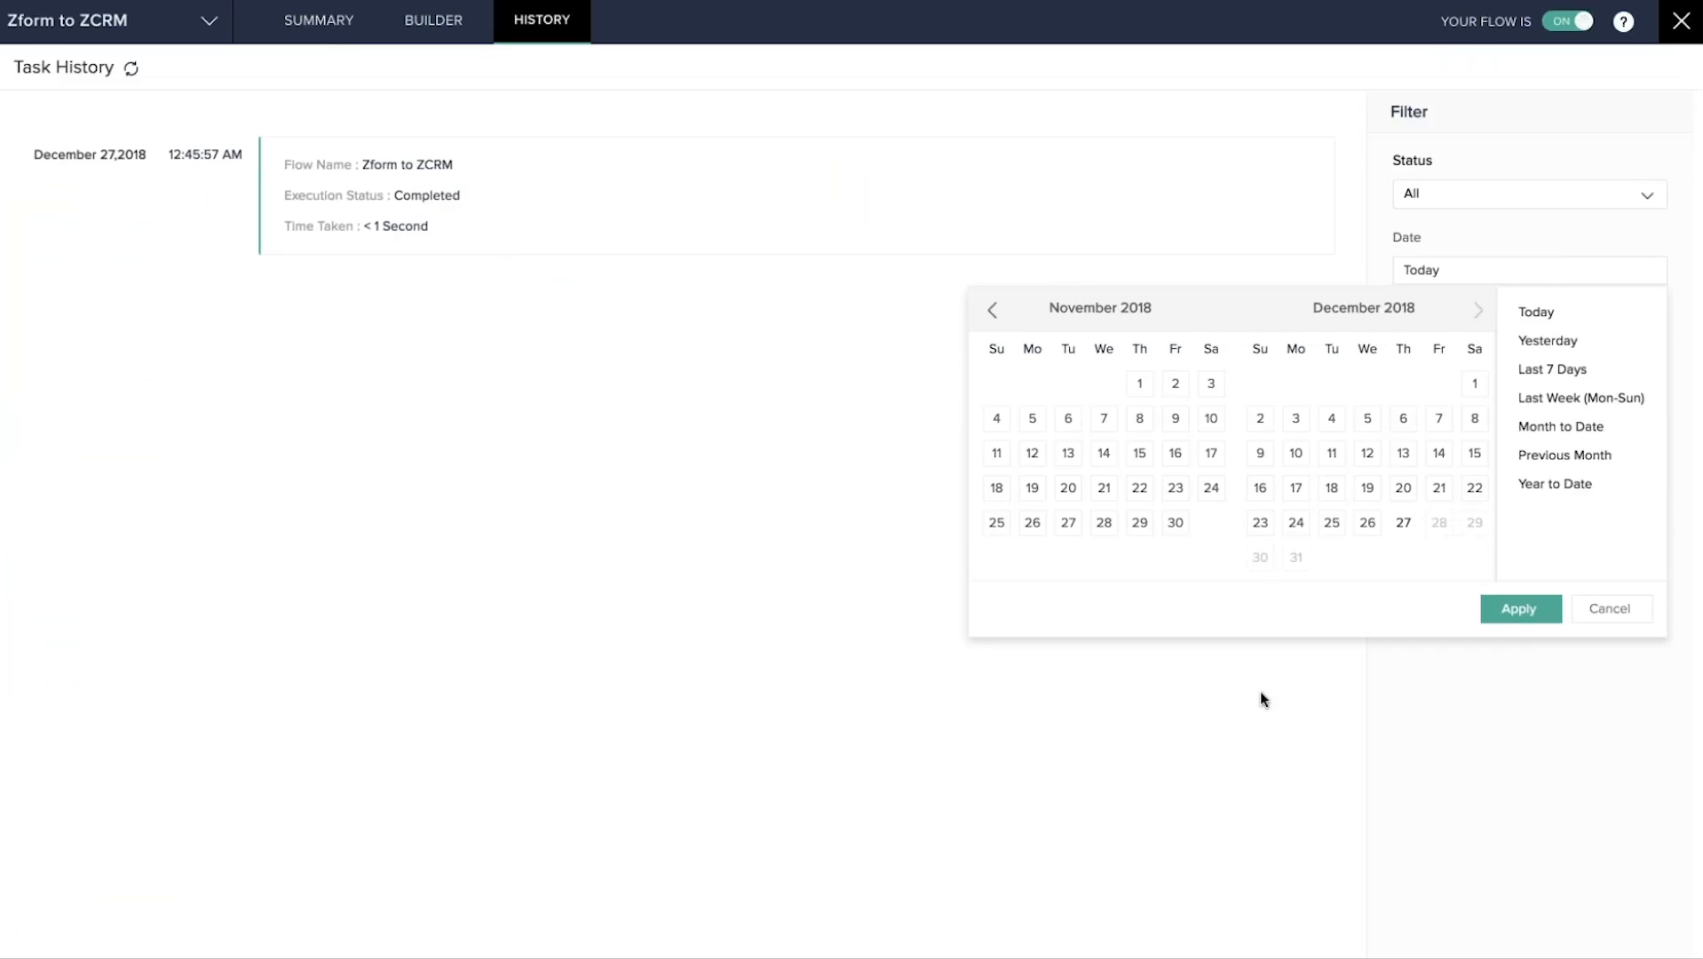
pyautogui.click(768, 423)
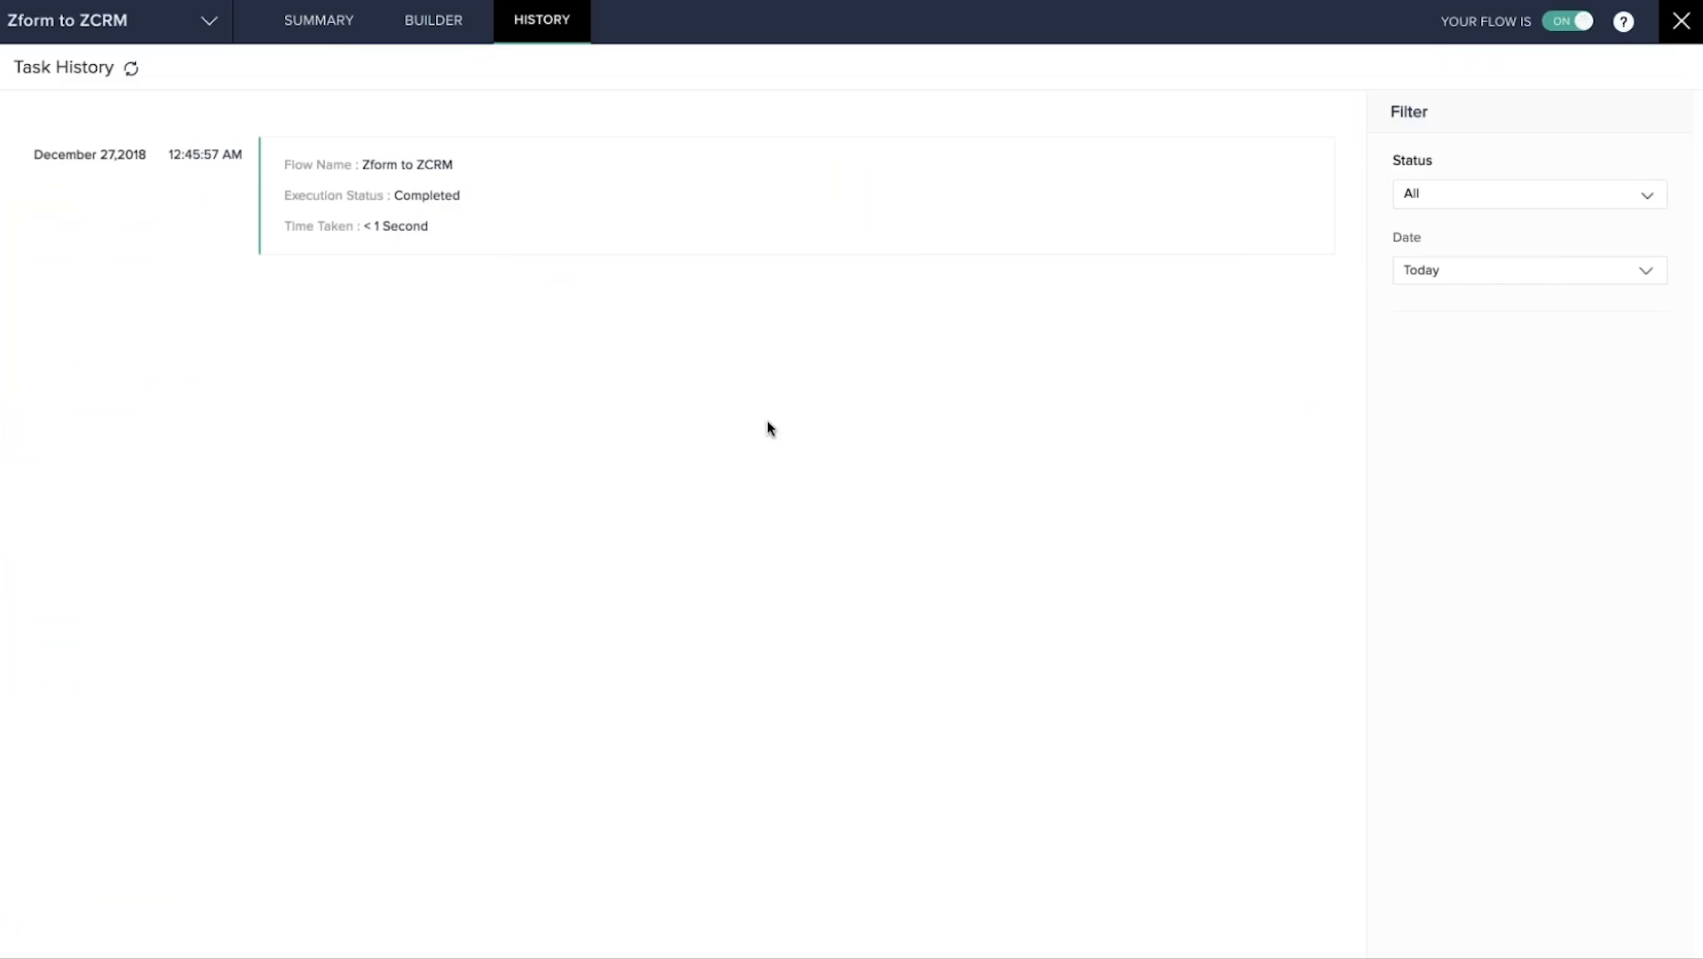
pyautogui.click(479, 197)
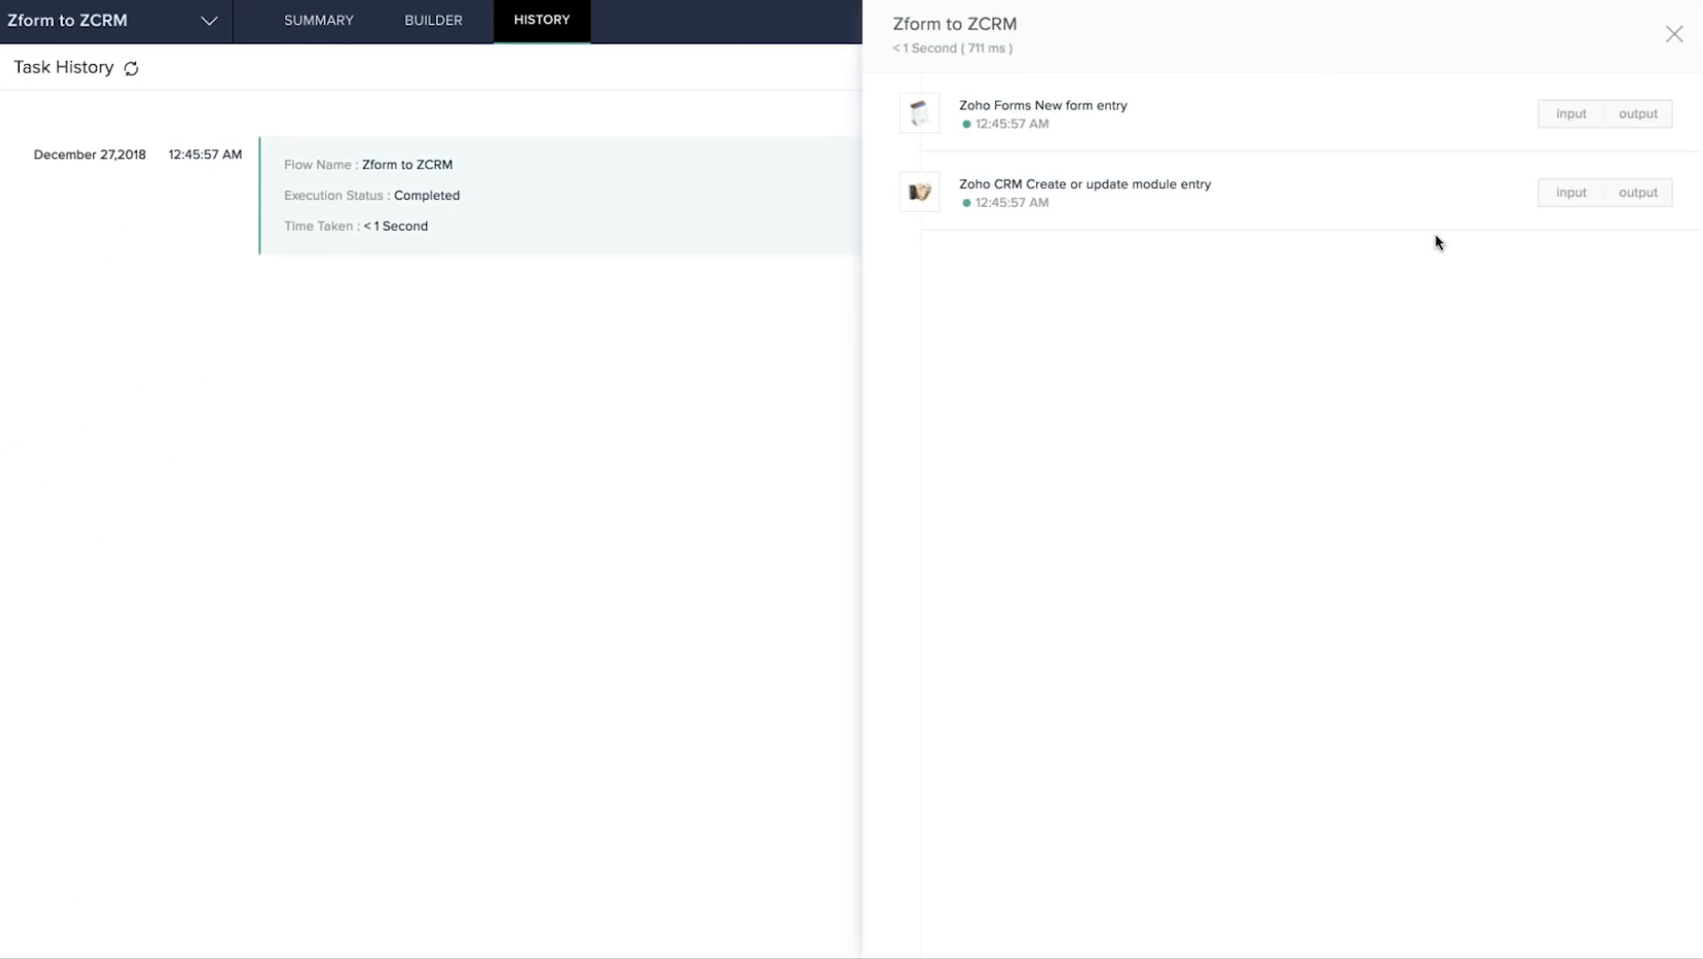
# Inspect the Zoho Forms step's input and output, then the data passed into the CRM step.
pyautogui.click(1566, 121)
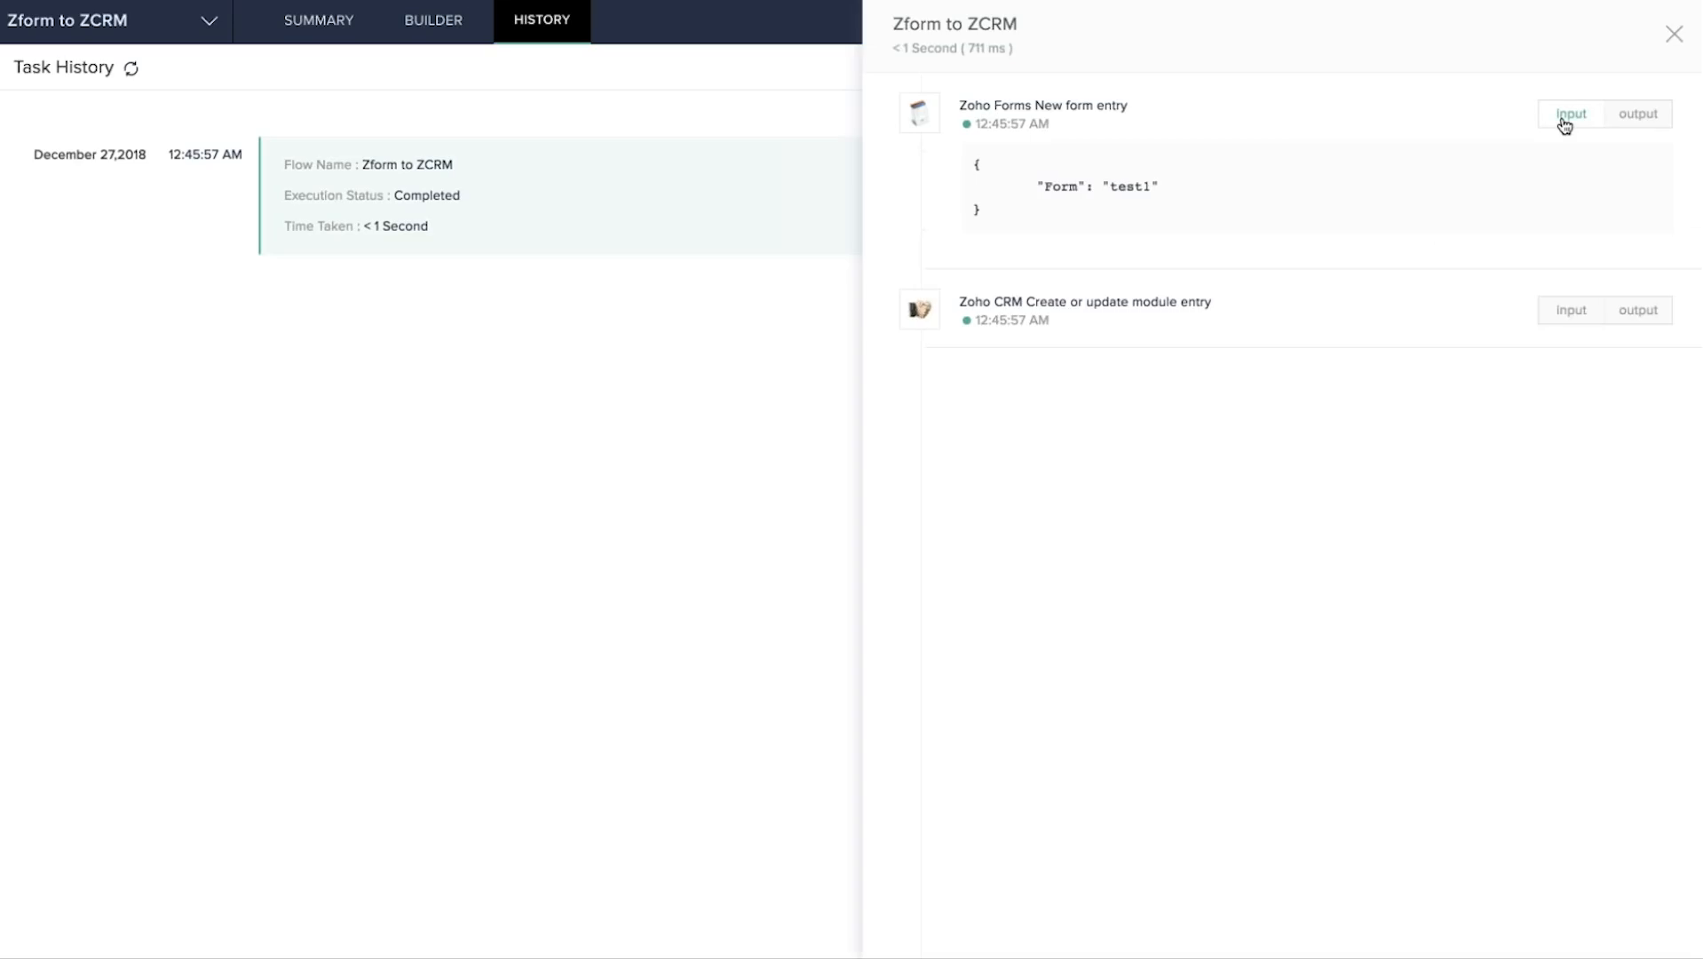
pyautogui.click(1649, 119)
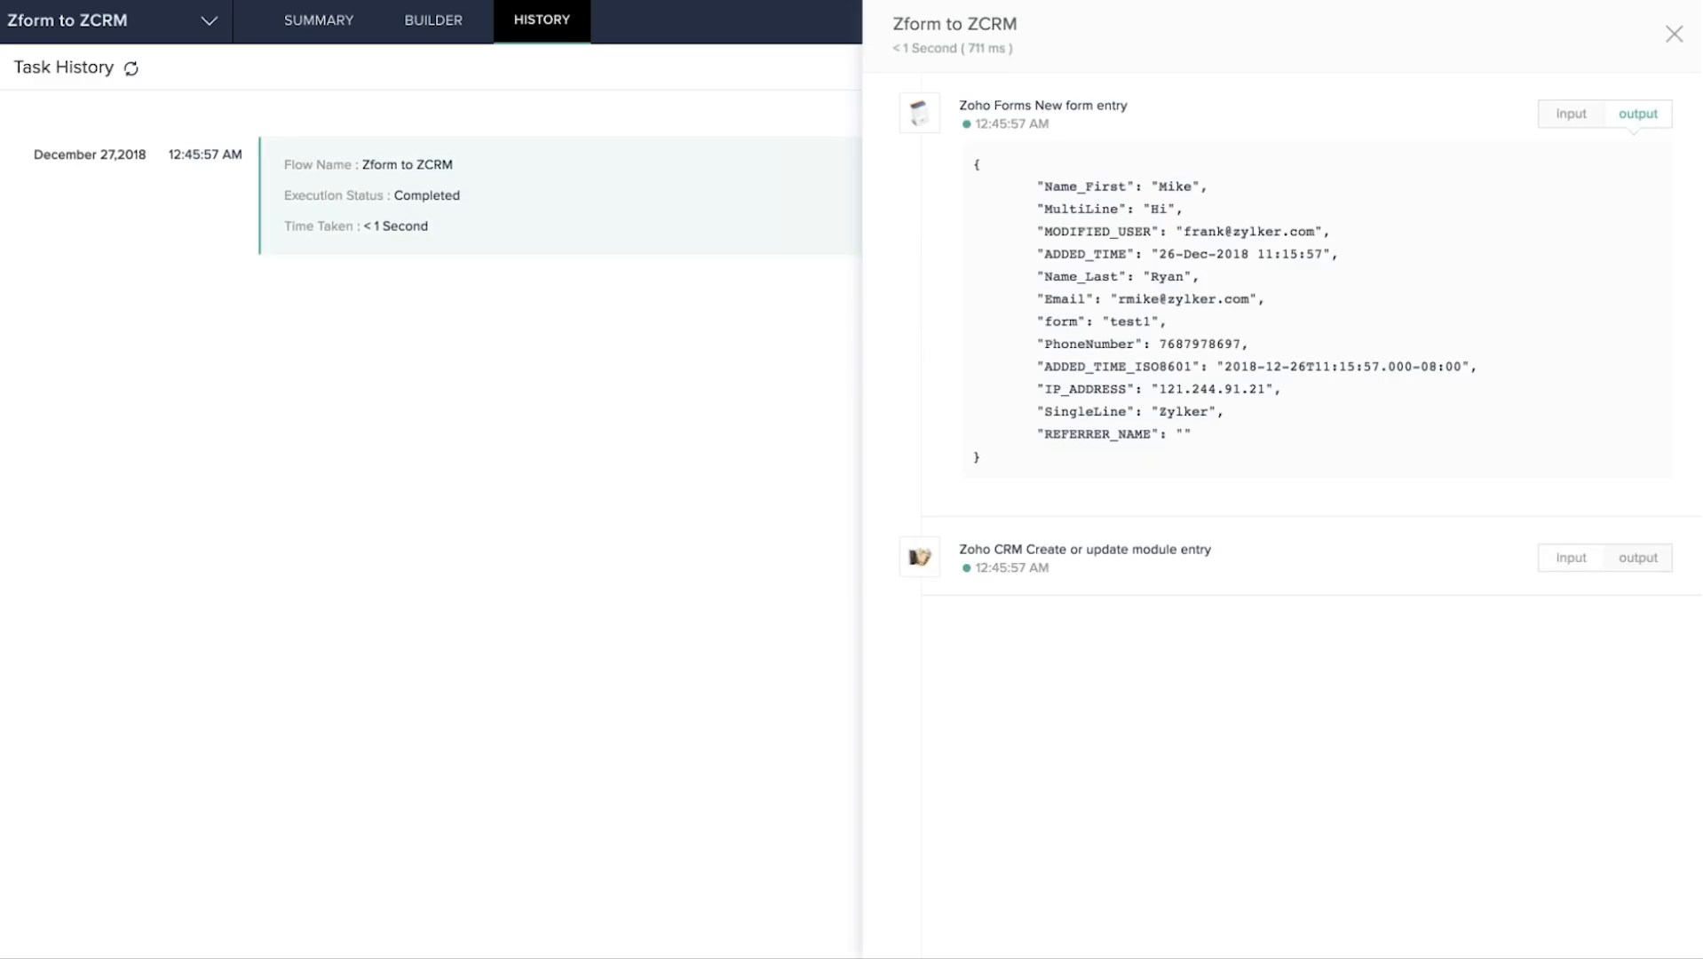
pyautogui.click(1569, 559)
pyautogui.scroll(-3, 1209, 688)
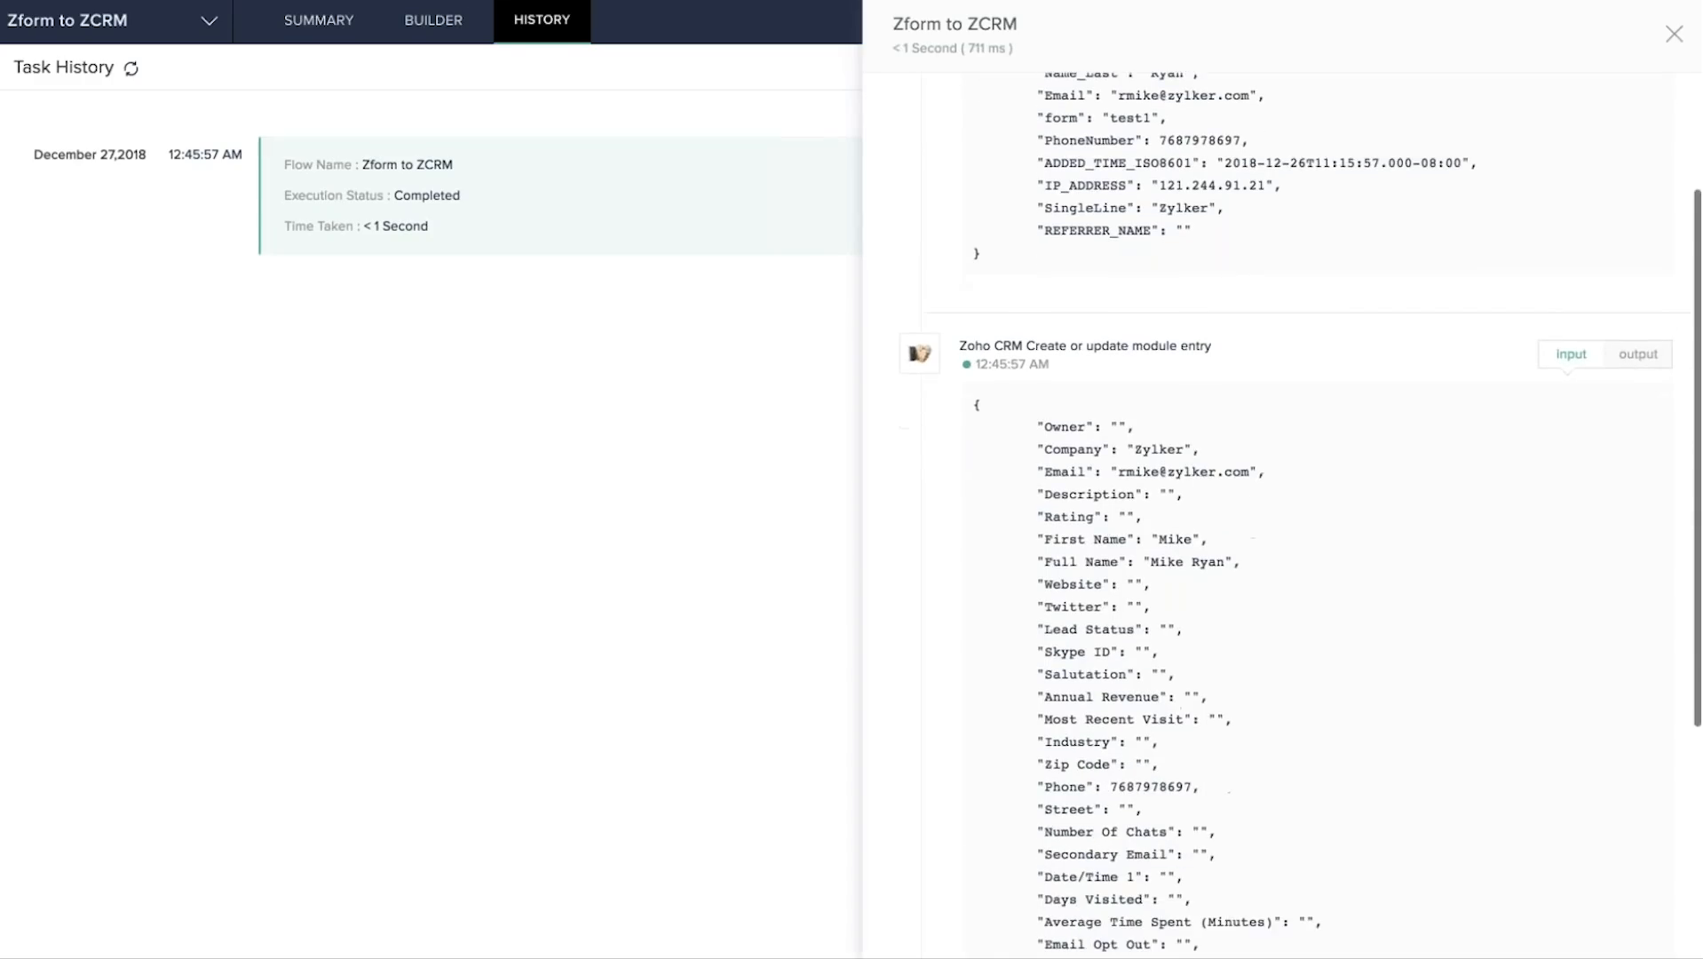
pyautogui.scroll(3, 1118, 272)
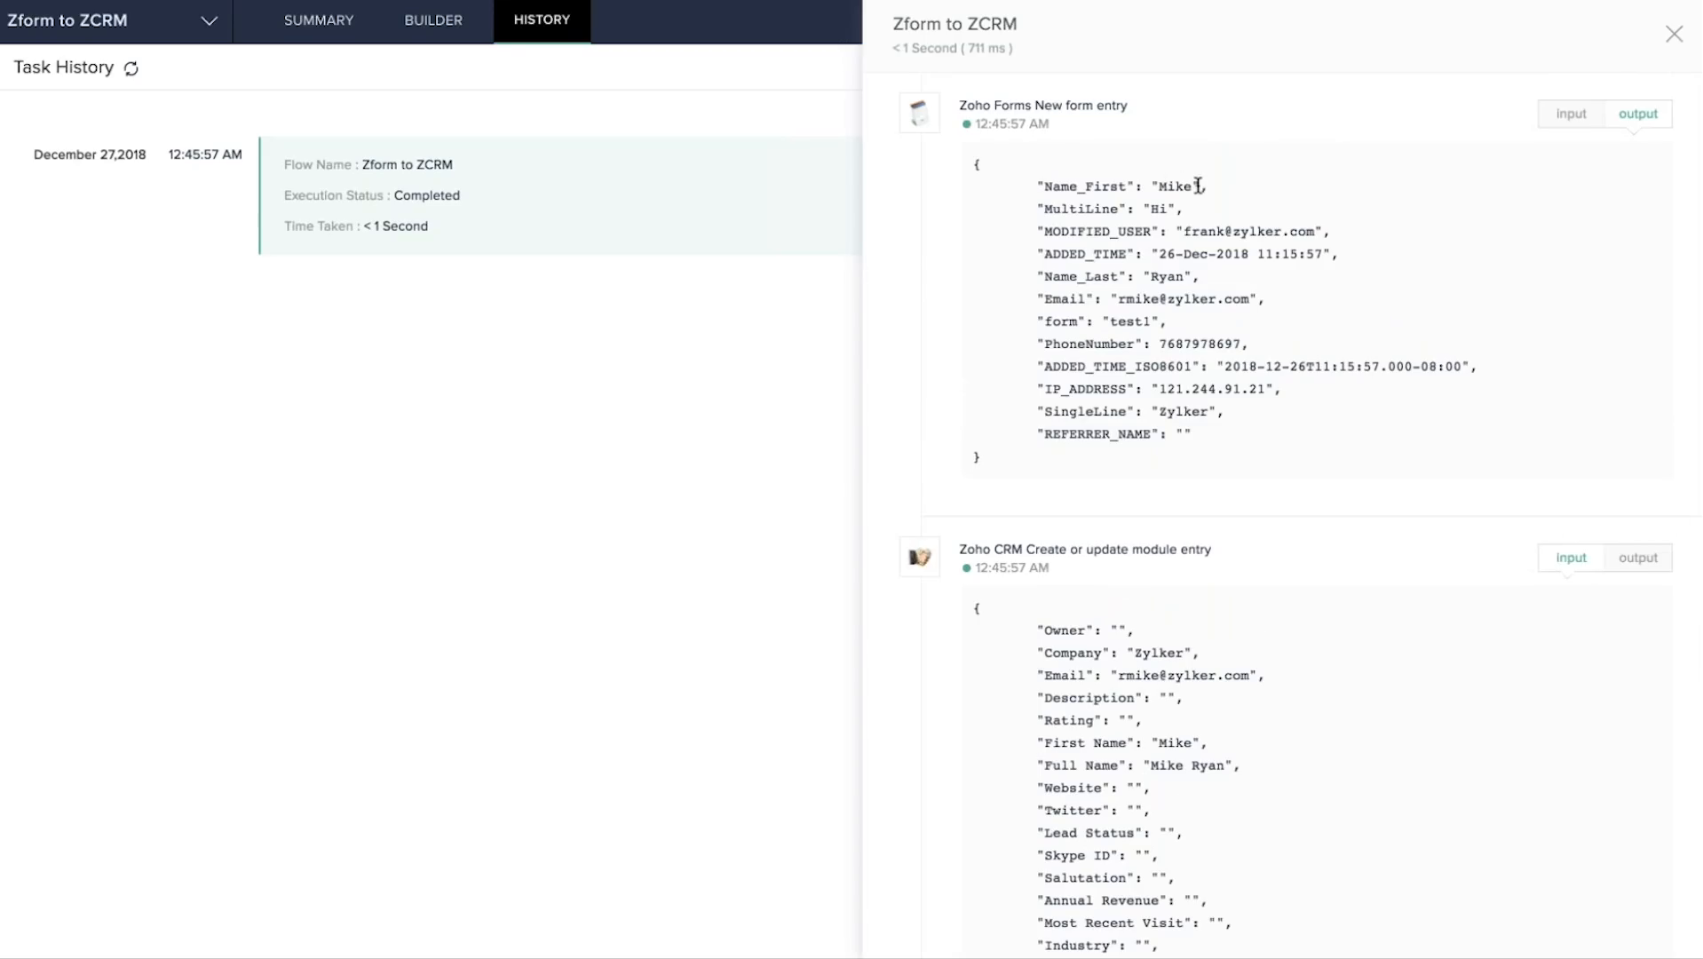
pyautogui.scroll(-6, 1284, 284)
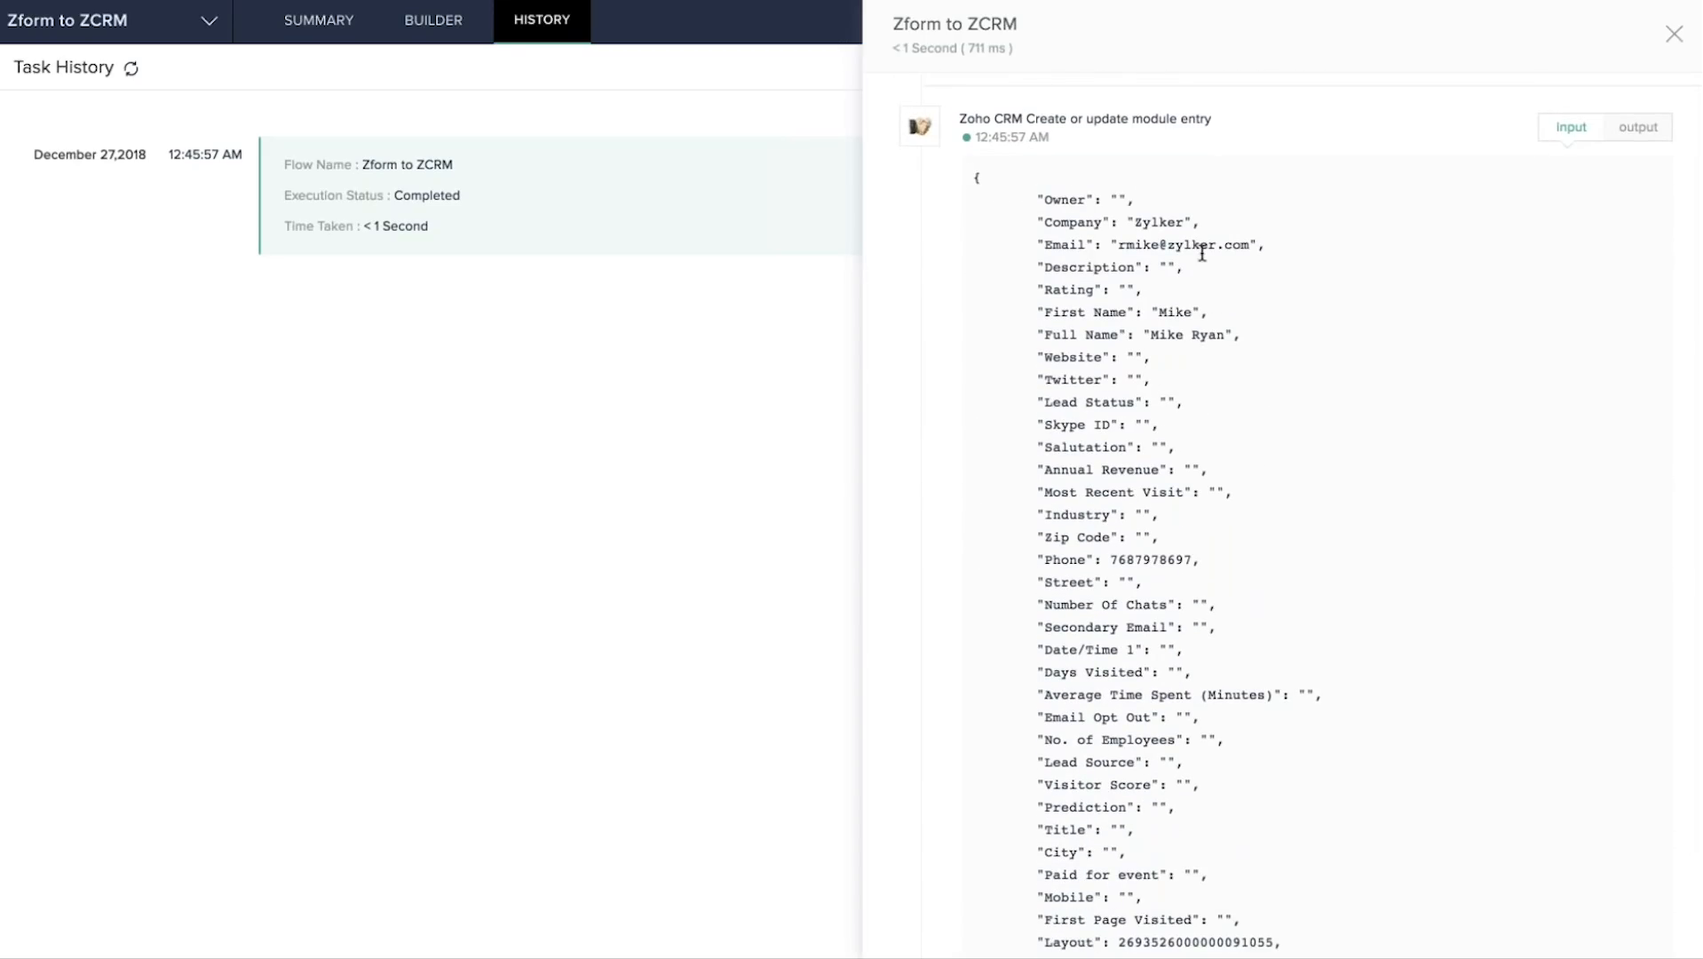
pyautogui.scroll(6, 1296, 501)
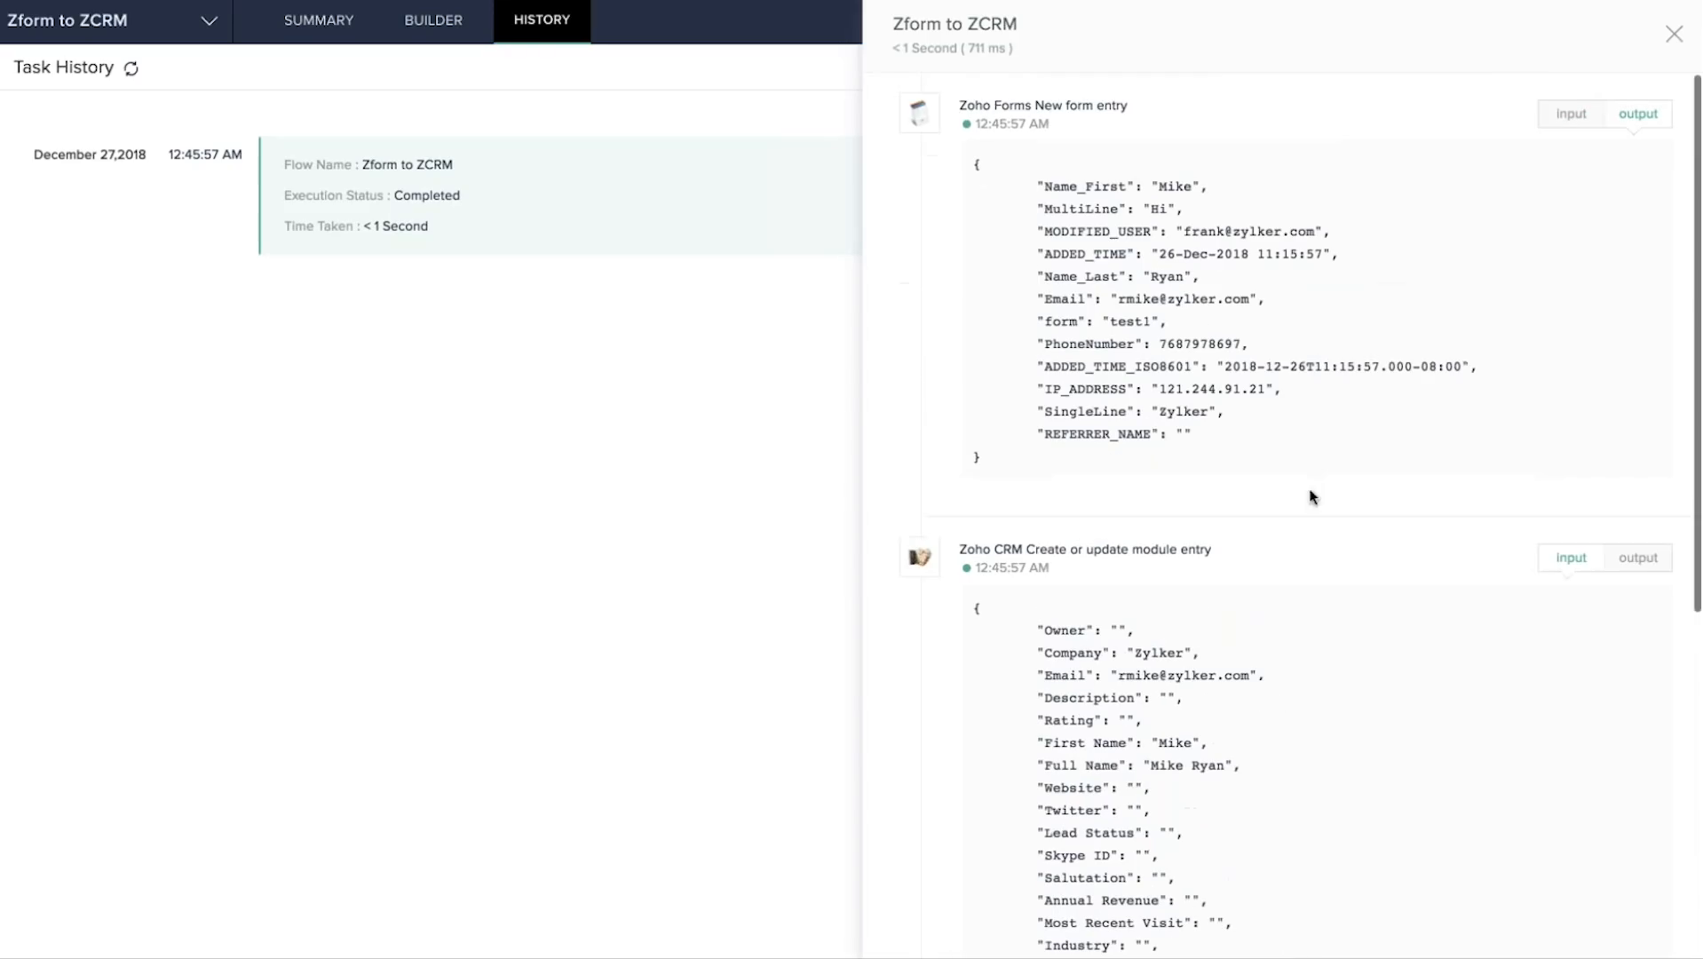
# Review the result returned by the Zoho CRM step, then close the run details.
pyautogui.click(1627, 567)
pyautogui.scroll(-6, 1325, 672)
pyautogui.scroll(-4, 1325, 672)
pyautogui.scroll(10, 1325, 672)
pyautogui.click(1676, 36)
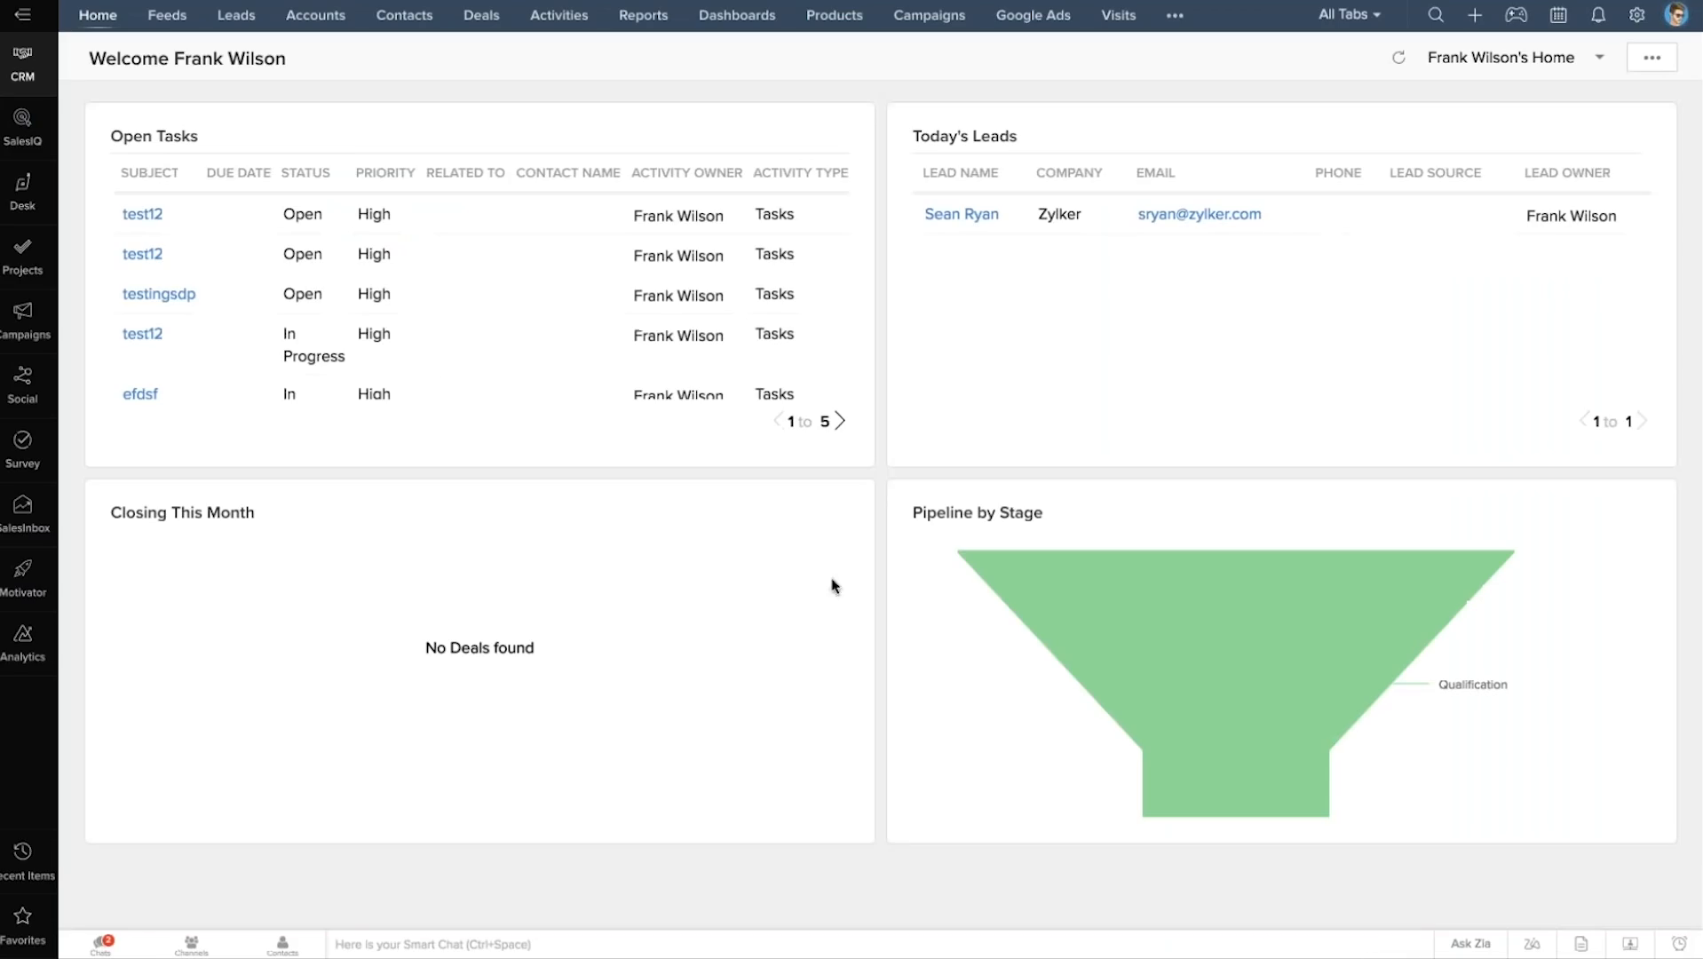
# Open the newest Zylker lead from the top of the All Leads list.
pyautogui.click(232, 21)
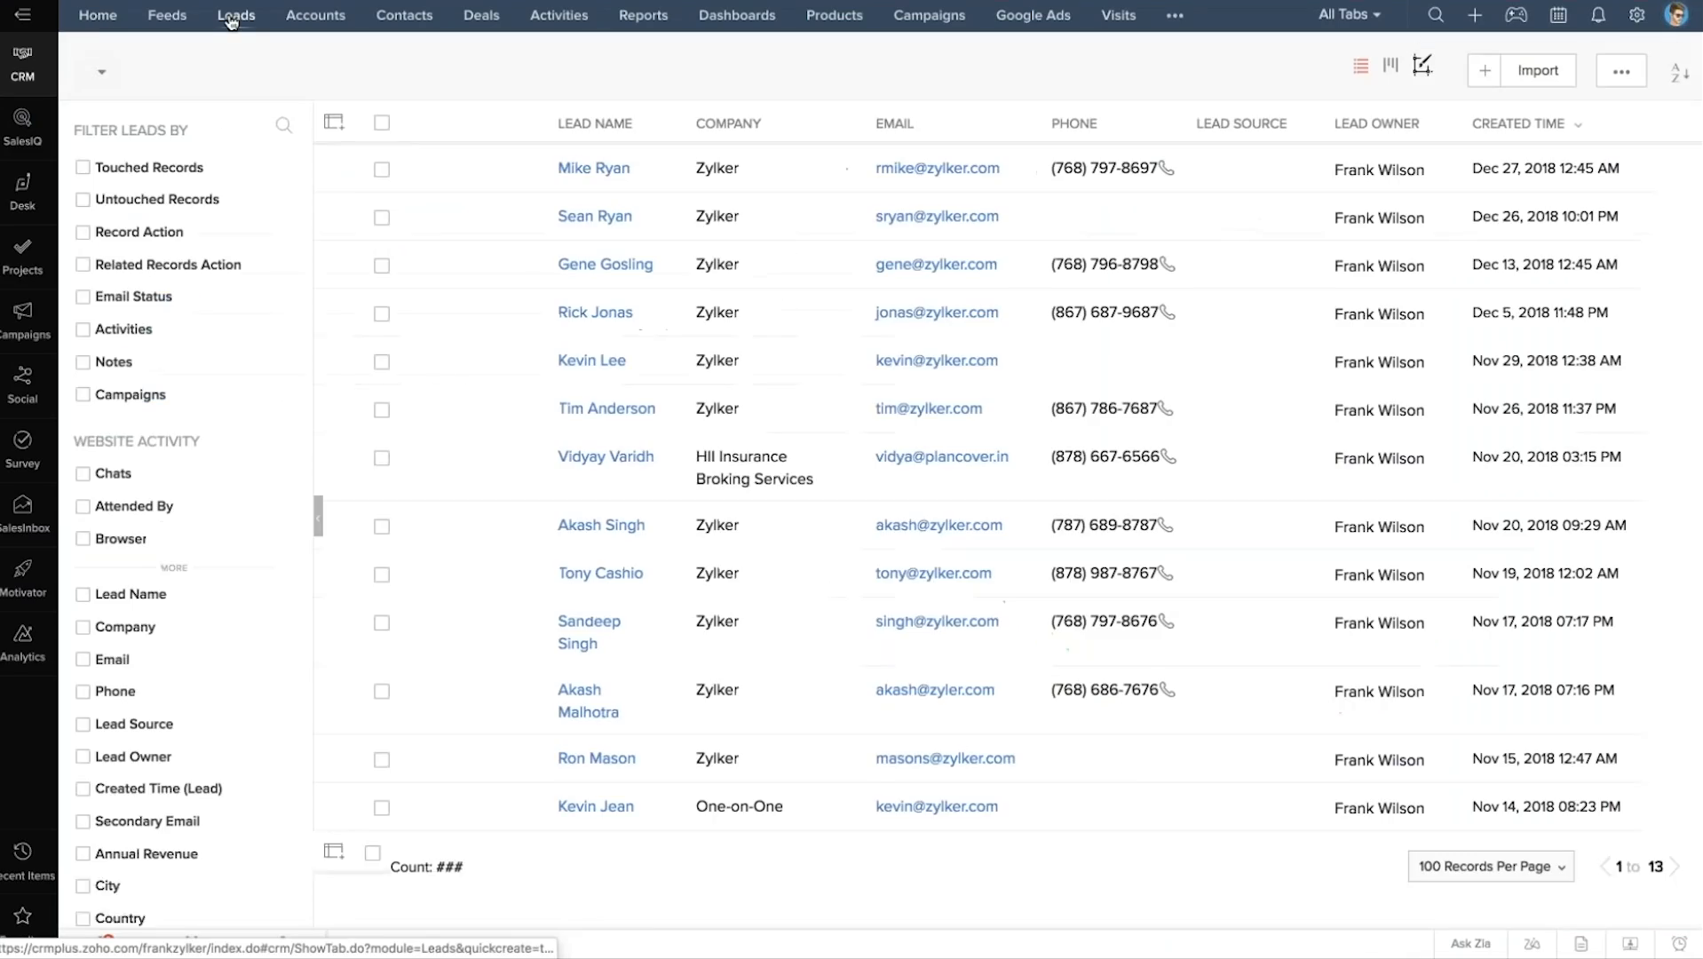
pyautogui.click(592, 170)
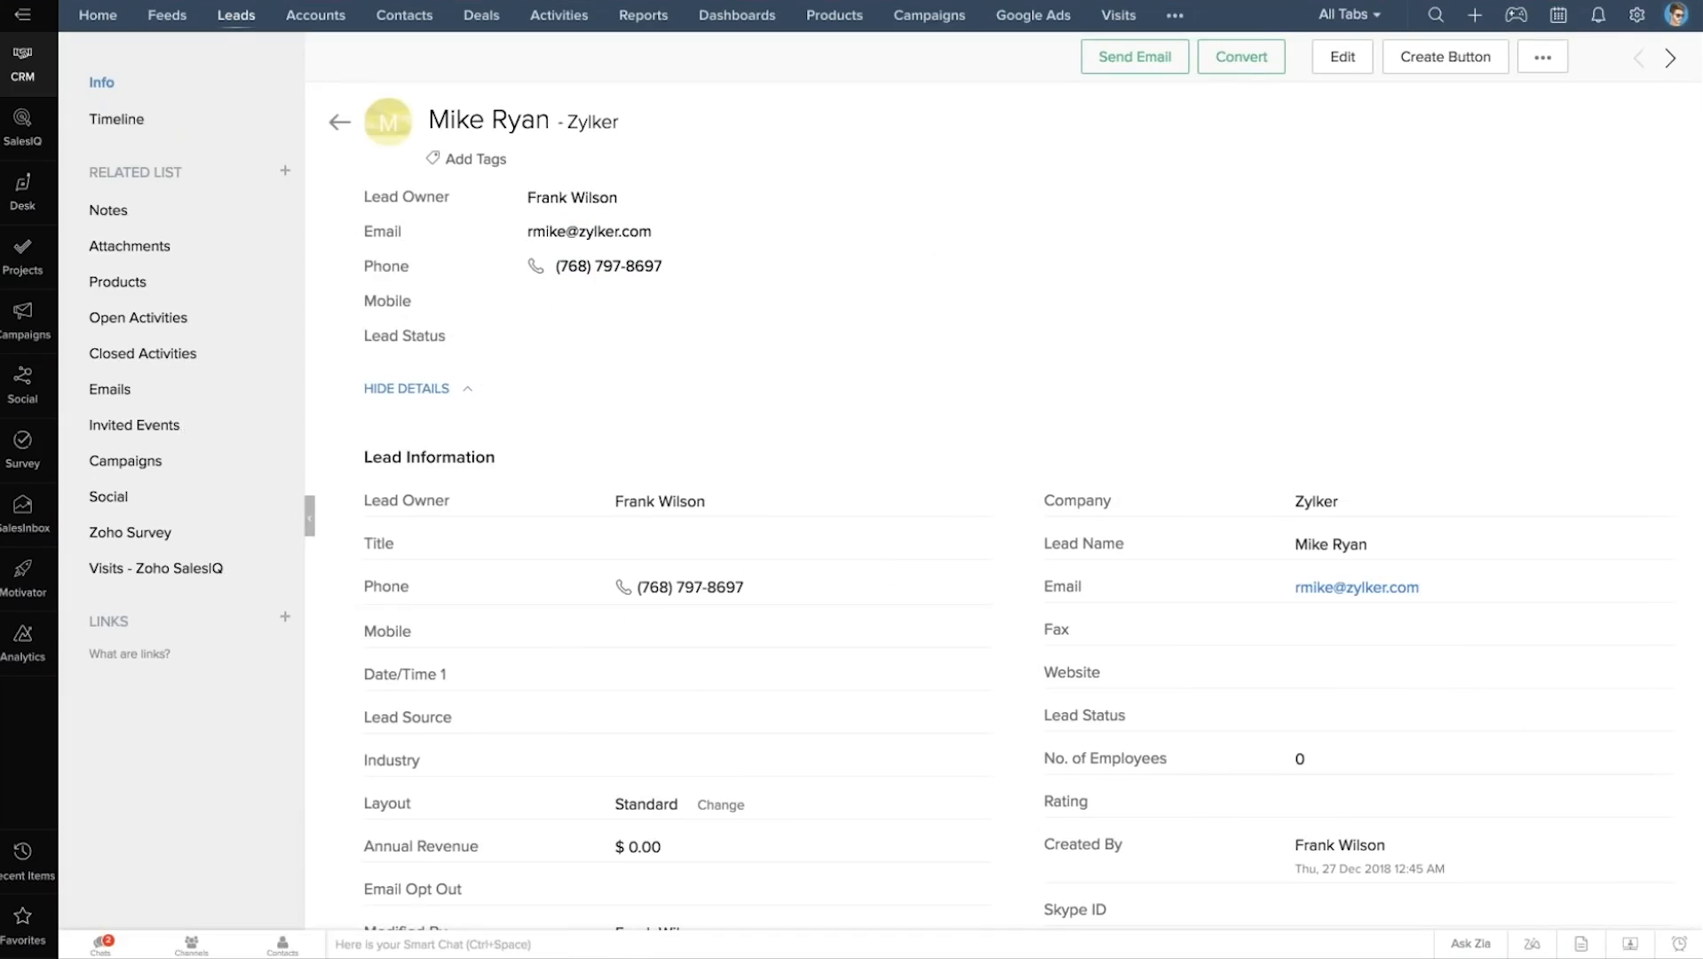
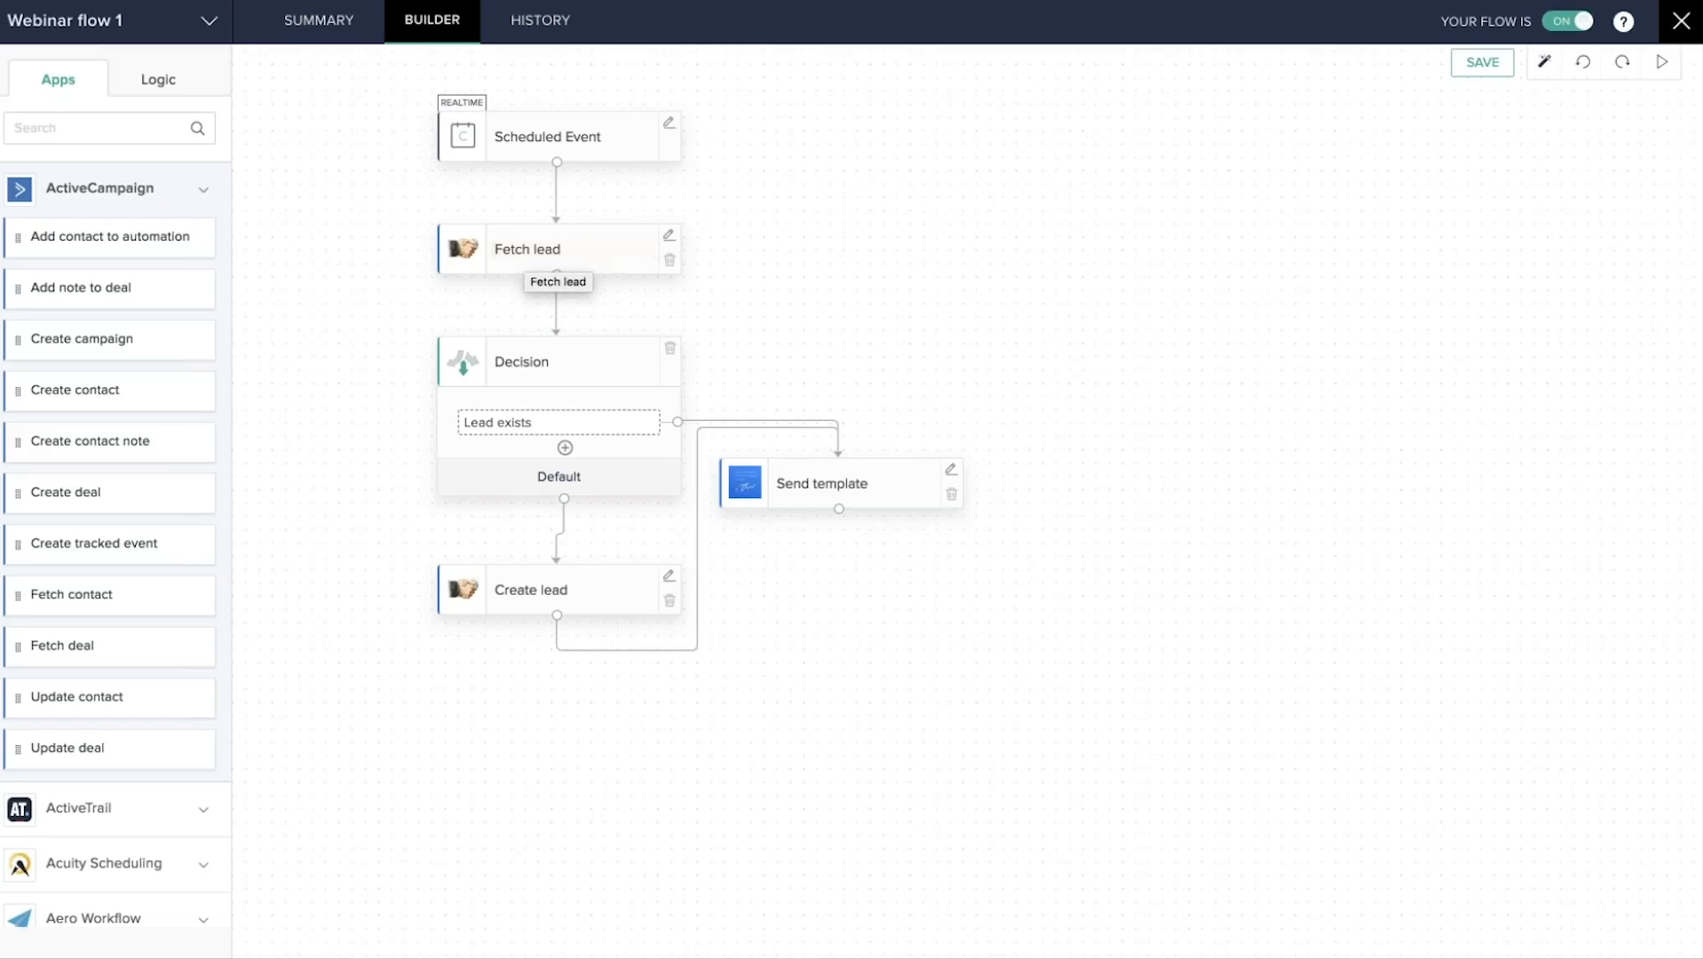
# Search 'crm' in the apps list, expand Zoho CRM, and check that Fetch lead finds Leads by email.
pyautogui.click(35, 127)
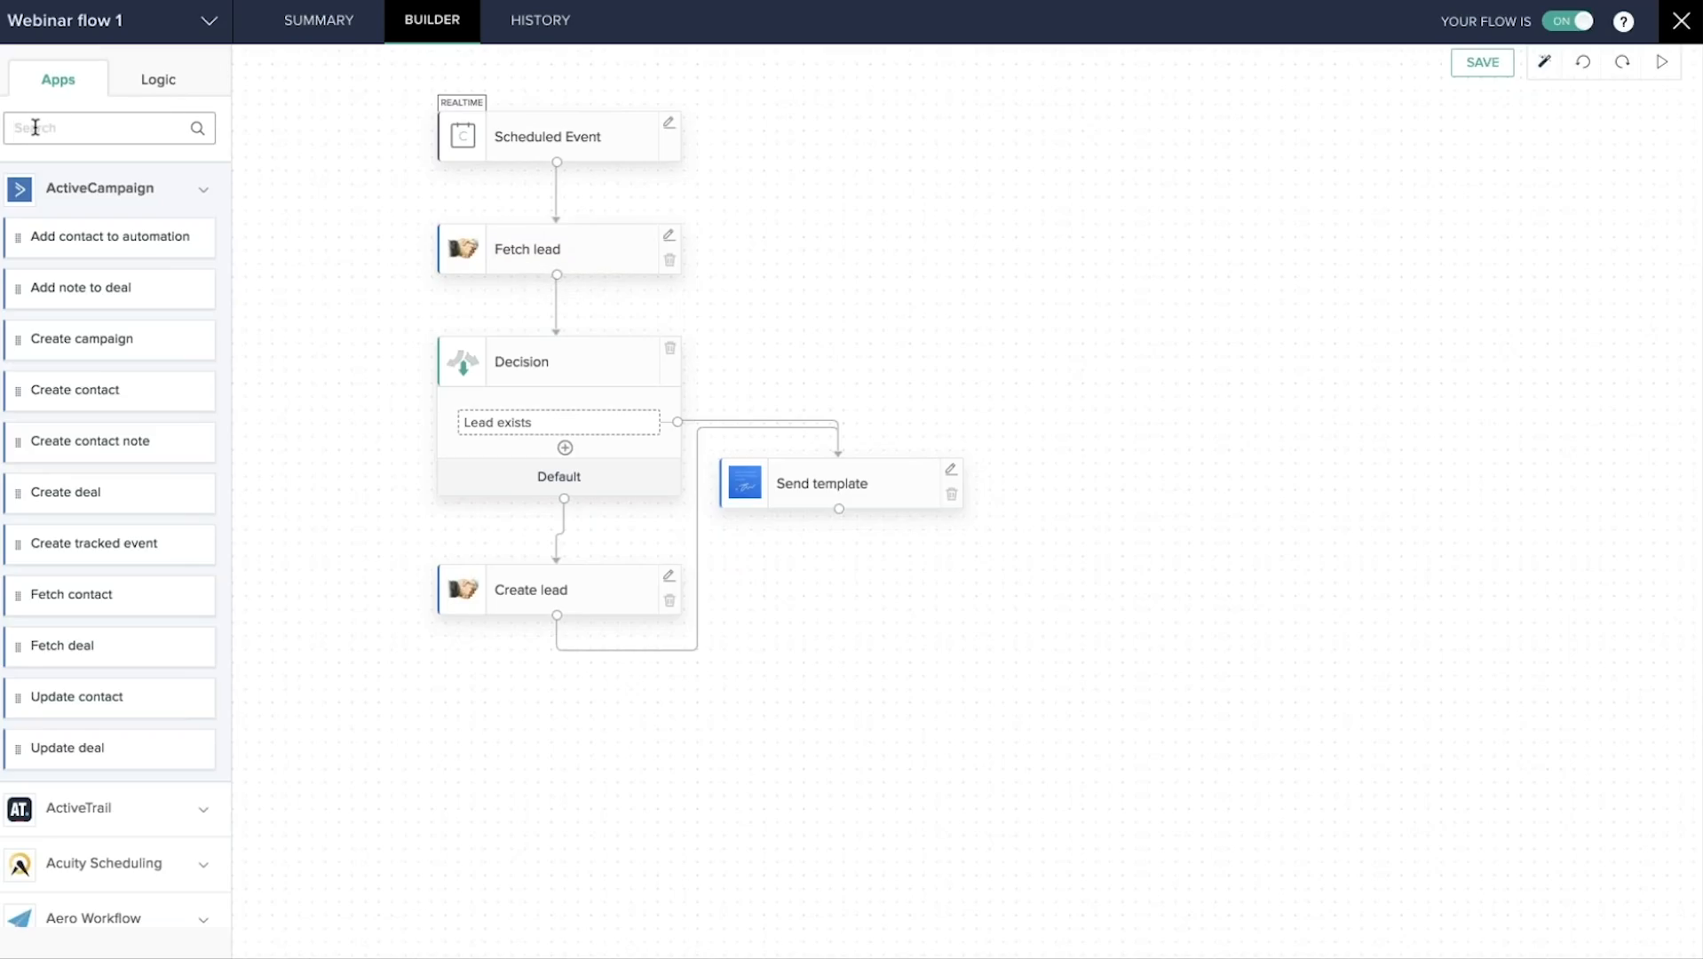
pyautogui.write('crm')
pyautogui.click(80, 520)
pyautogui.scroll(-5, 115, 533)
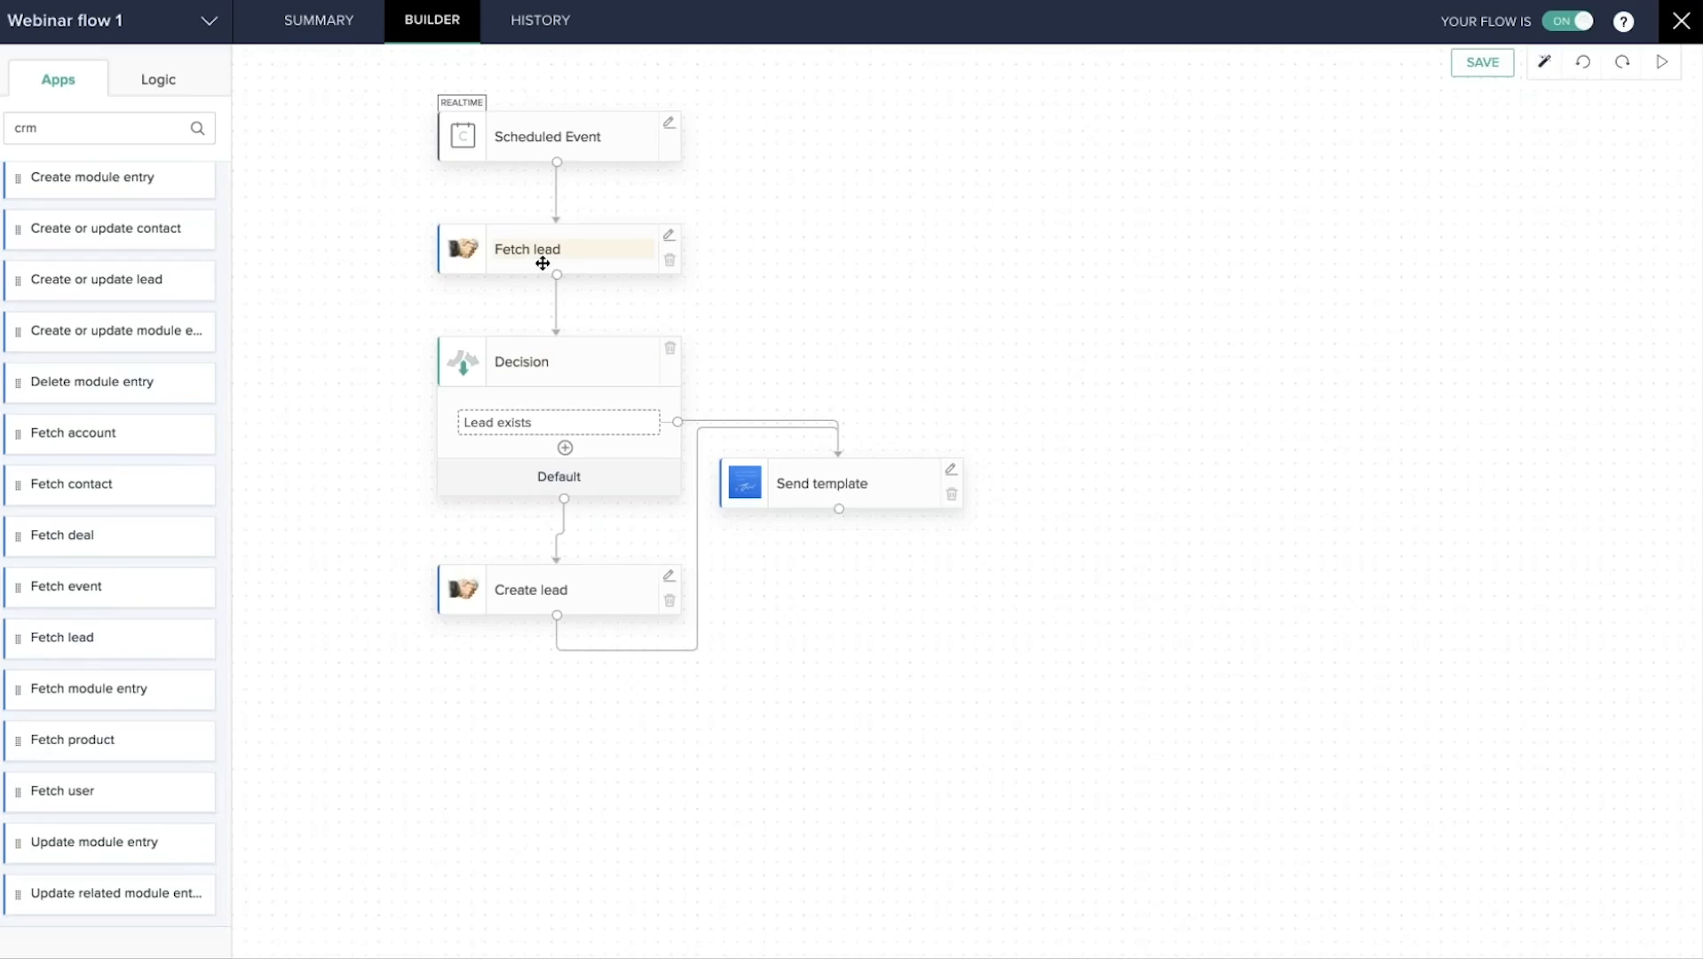
pyautogui.click(668, 234)
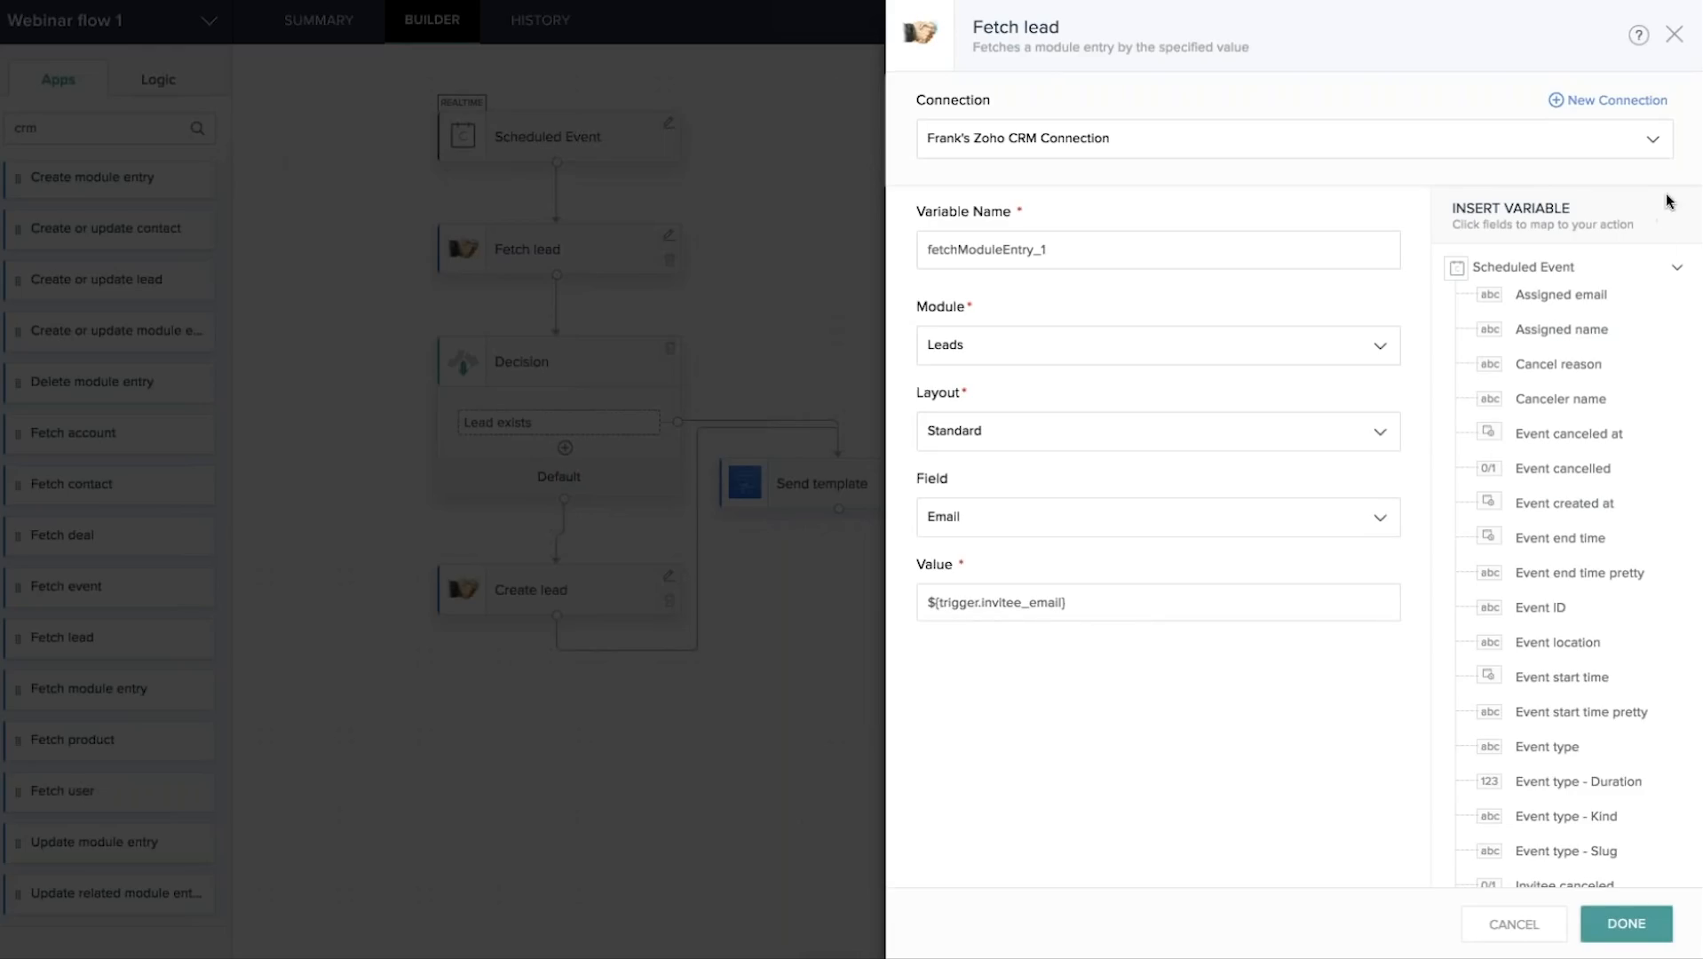
pyautogui.click(1675, 33)
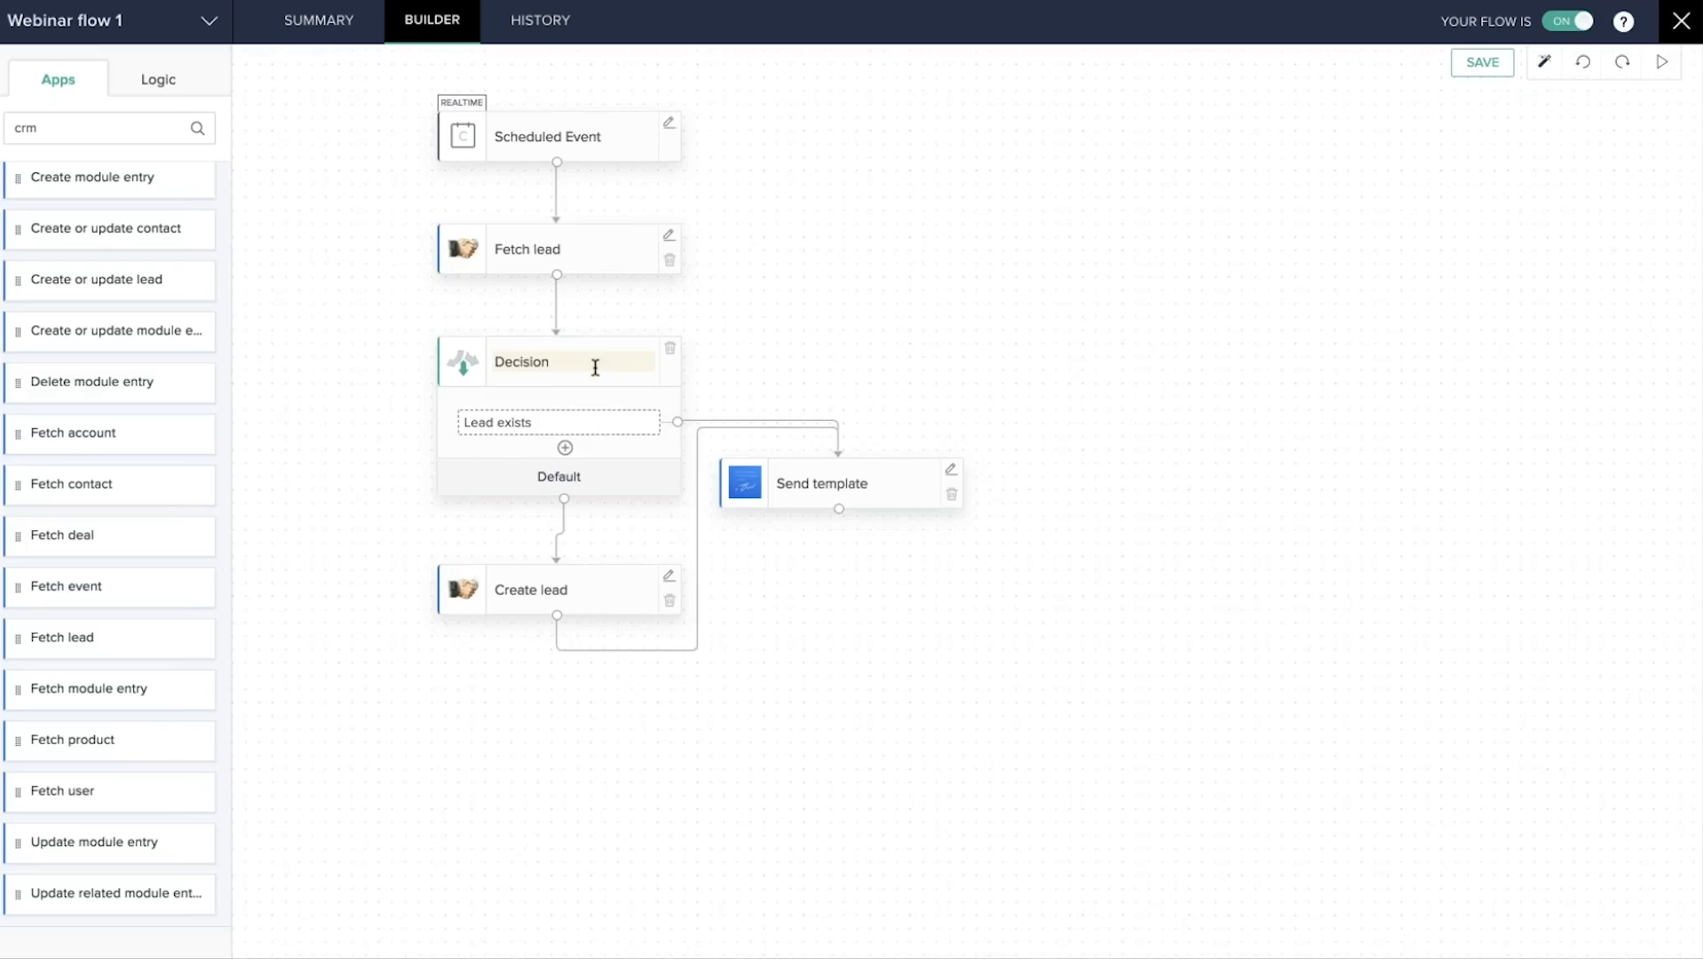
# Open the Lead exists condition from Logic and browse its field list, keeping Entry Id.
pyautogui.click(149, 83)
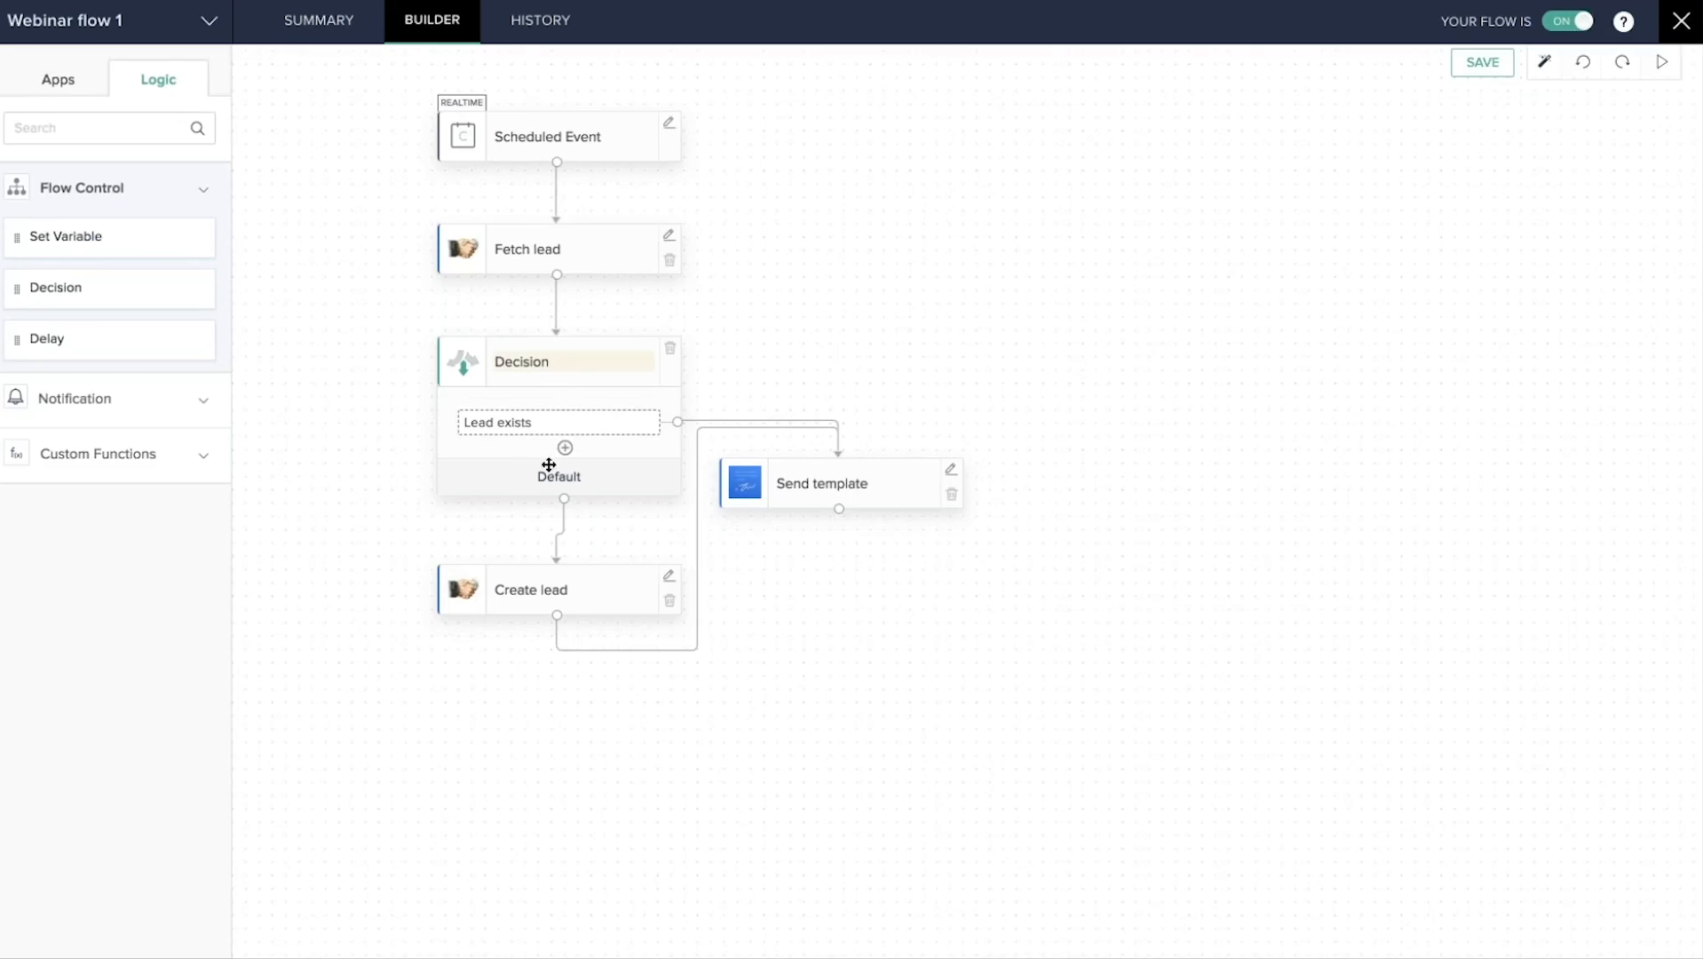
pyautogui.click(627, 426)
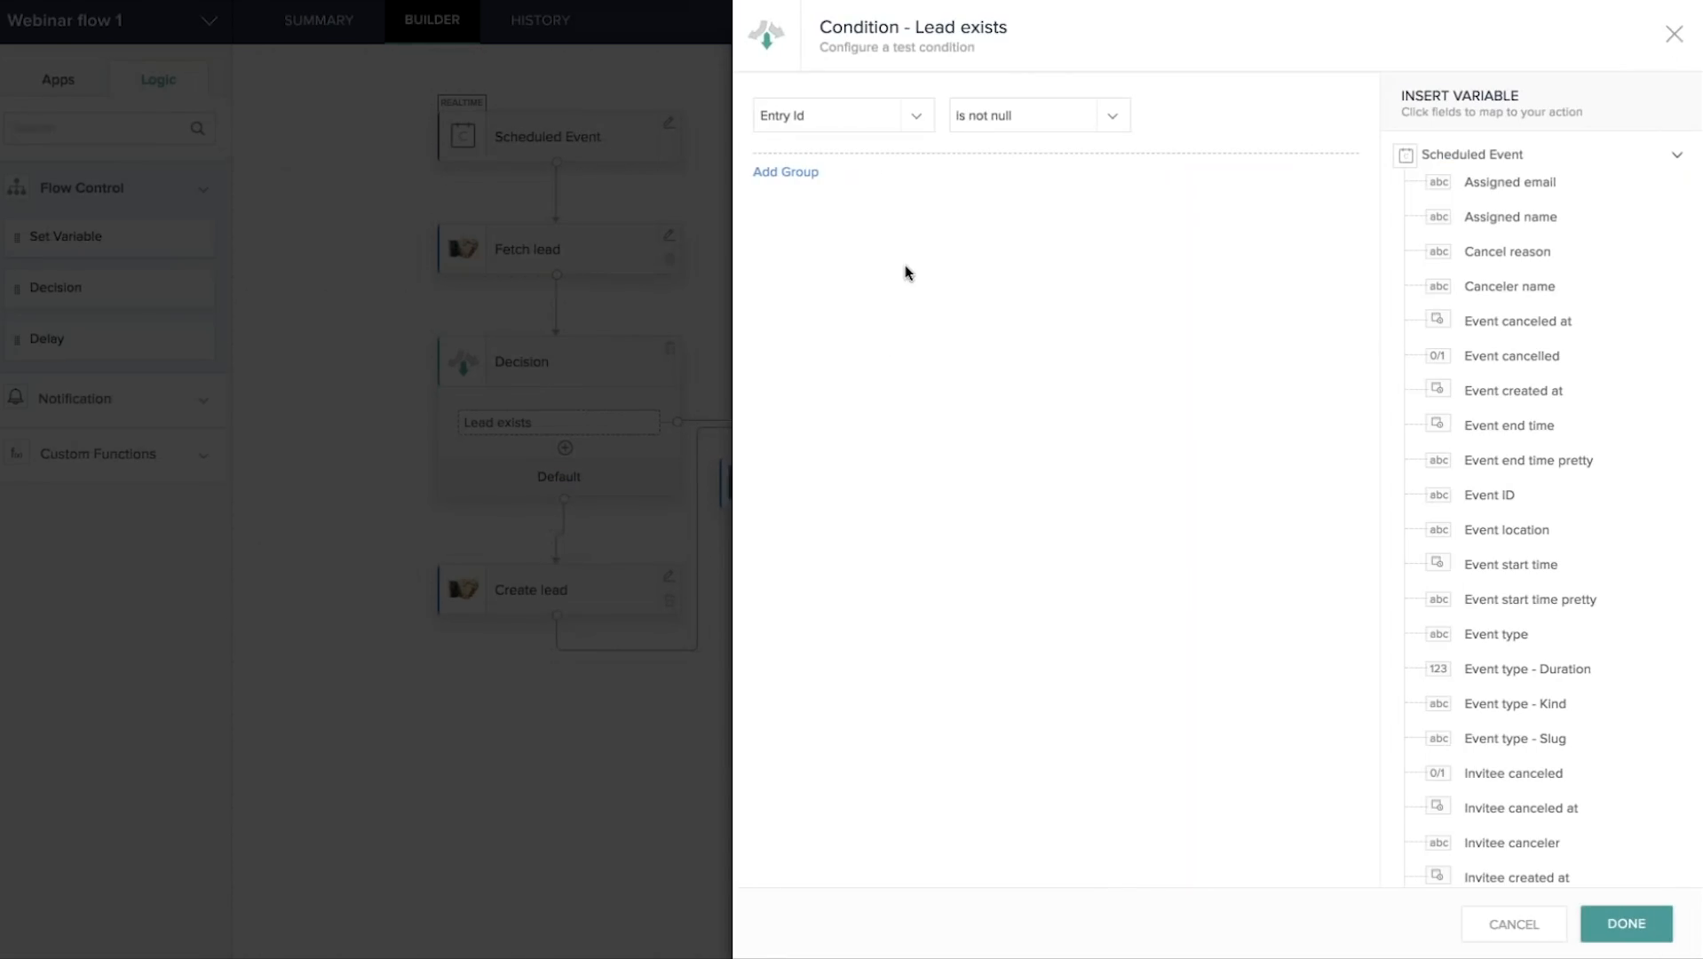
pyautogui.click(861, 125)
pyautogui.scroll(10, 858, 205)
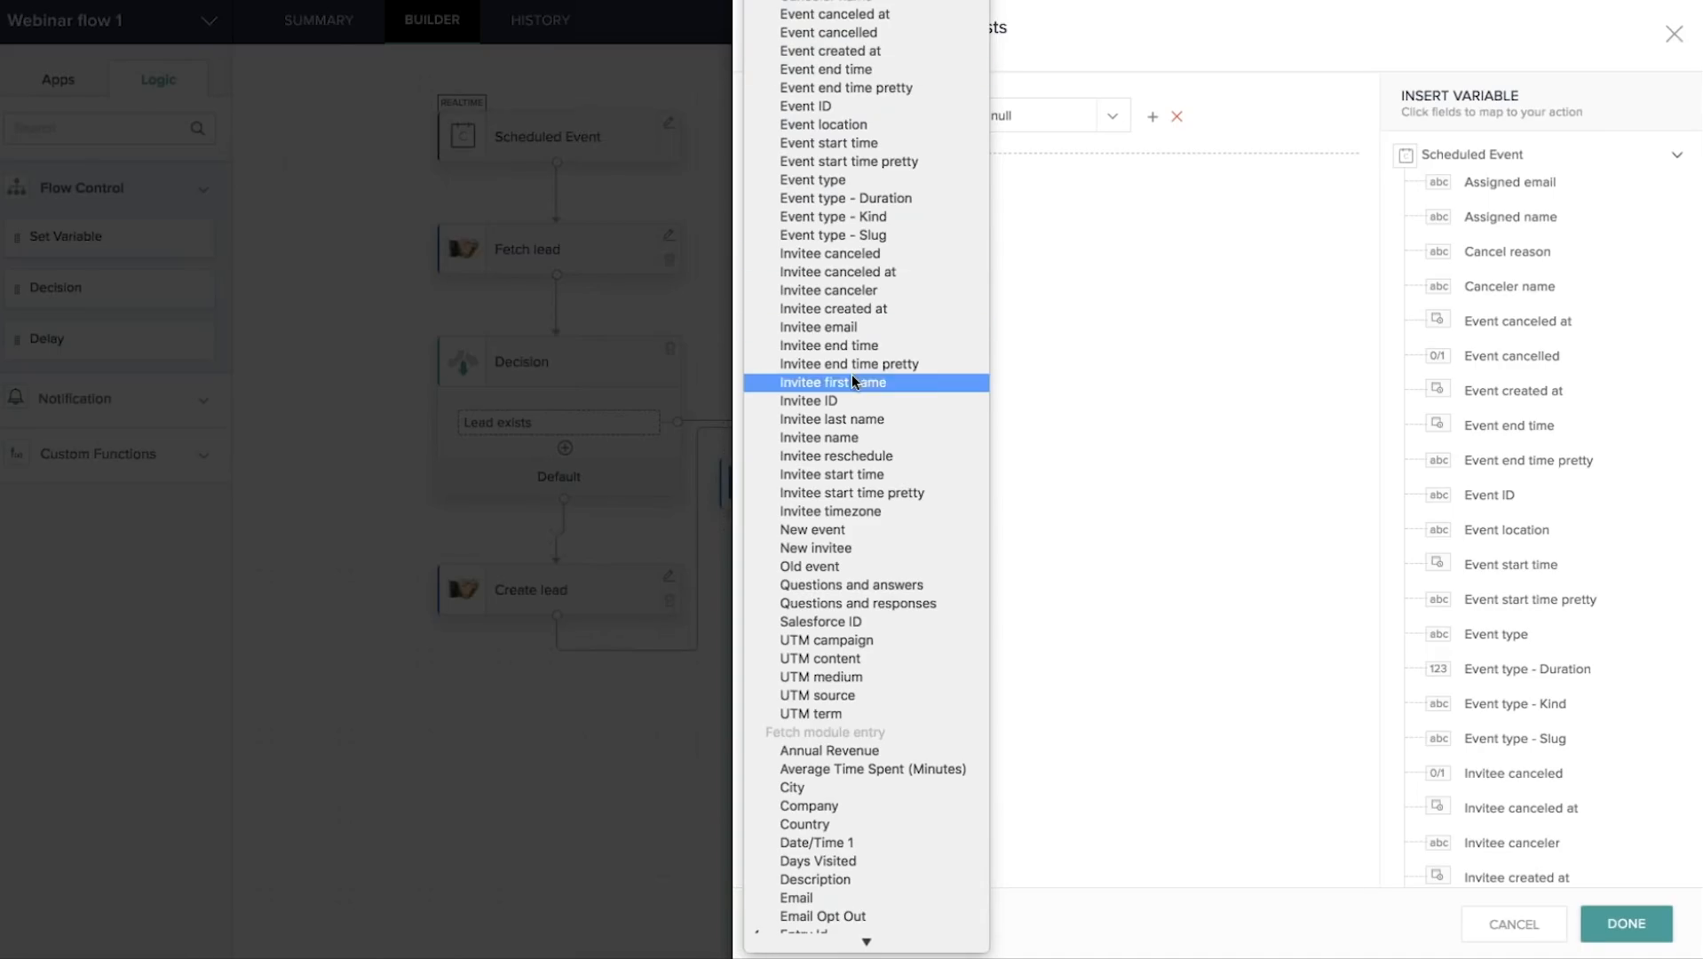
pyautogui.scroll(-5, 852, 374)
pyautogui.scroll(-2, 852, 374)
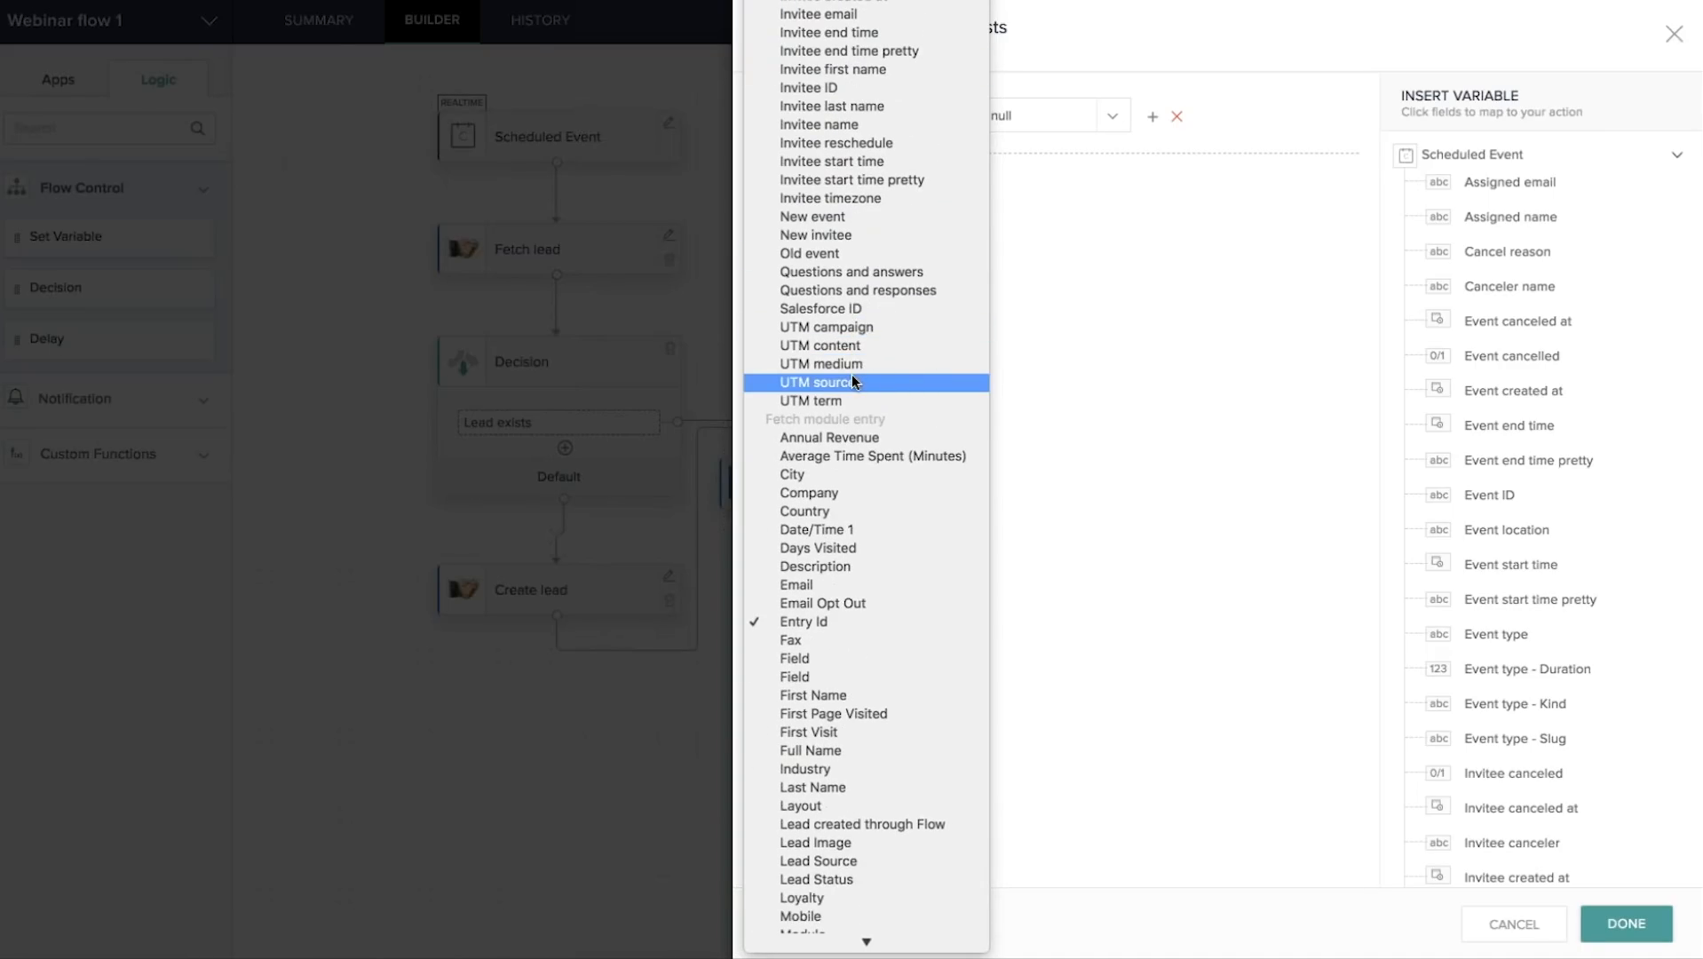
pyautogui.scroll(-6, 852, 374)
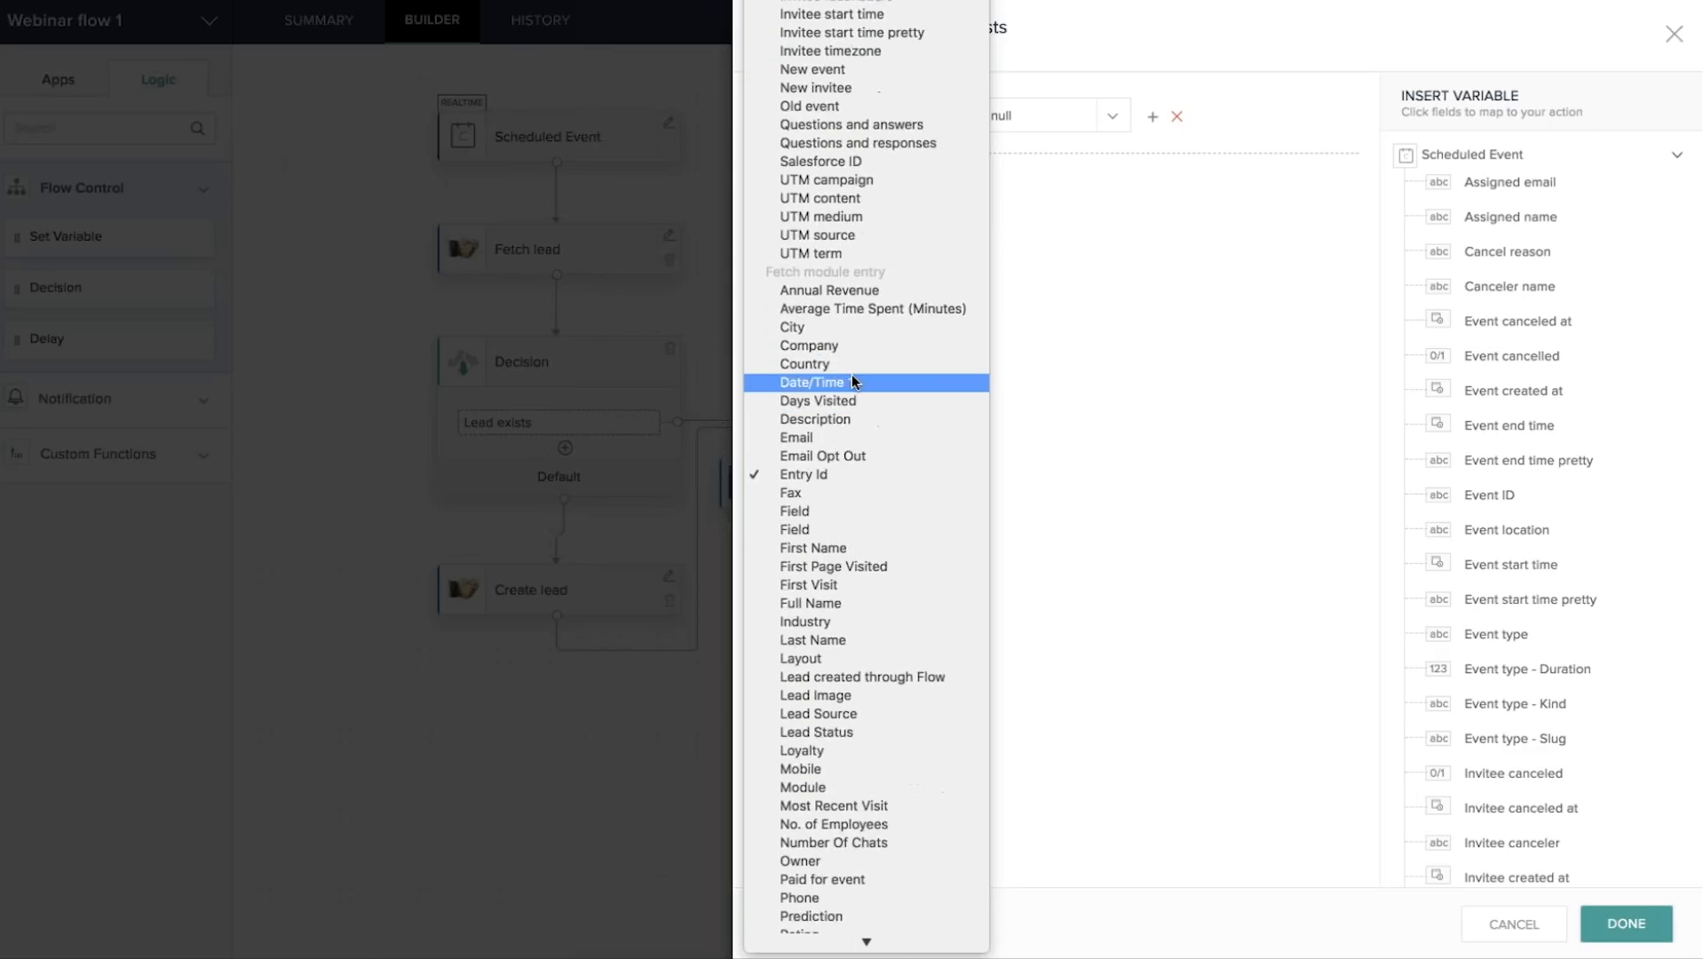
pyautogui.scroll(-1, 852, 374)
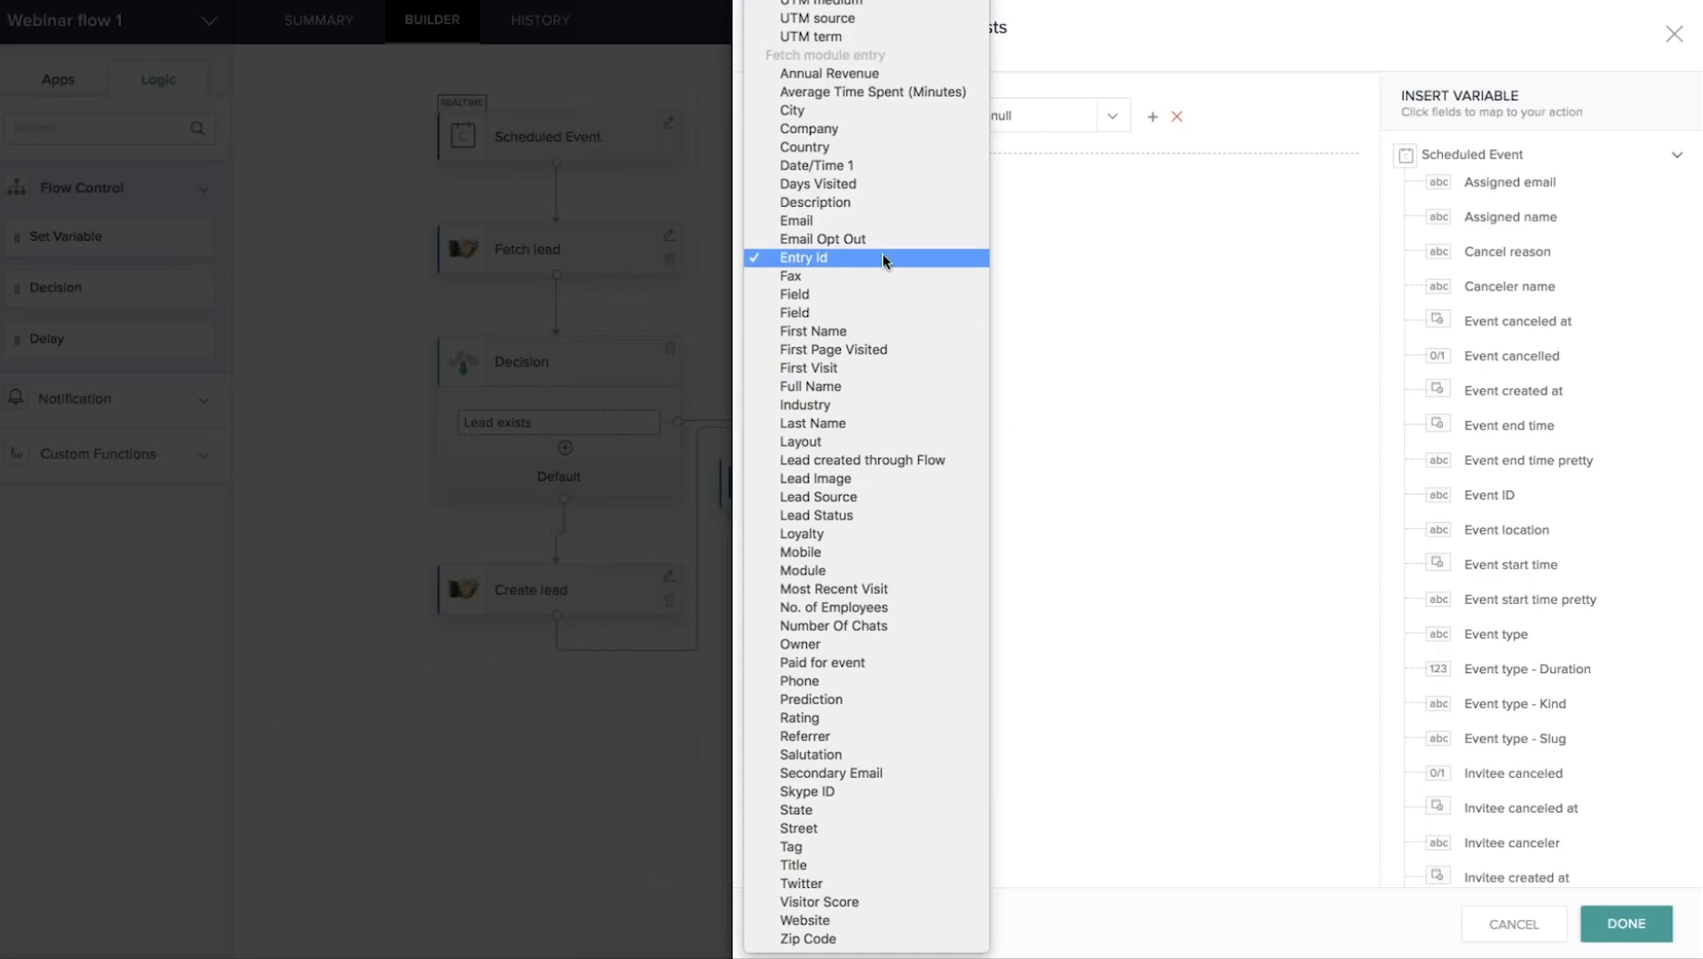
pyautogui.click(1056, 256)
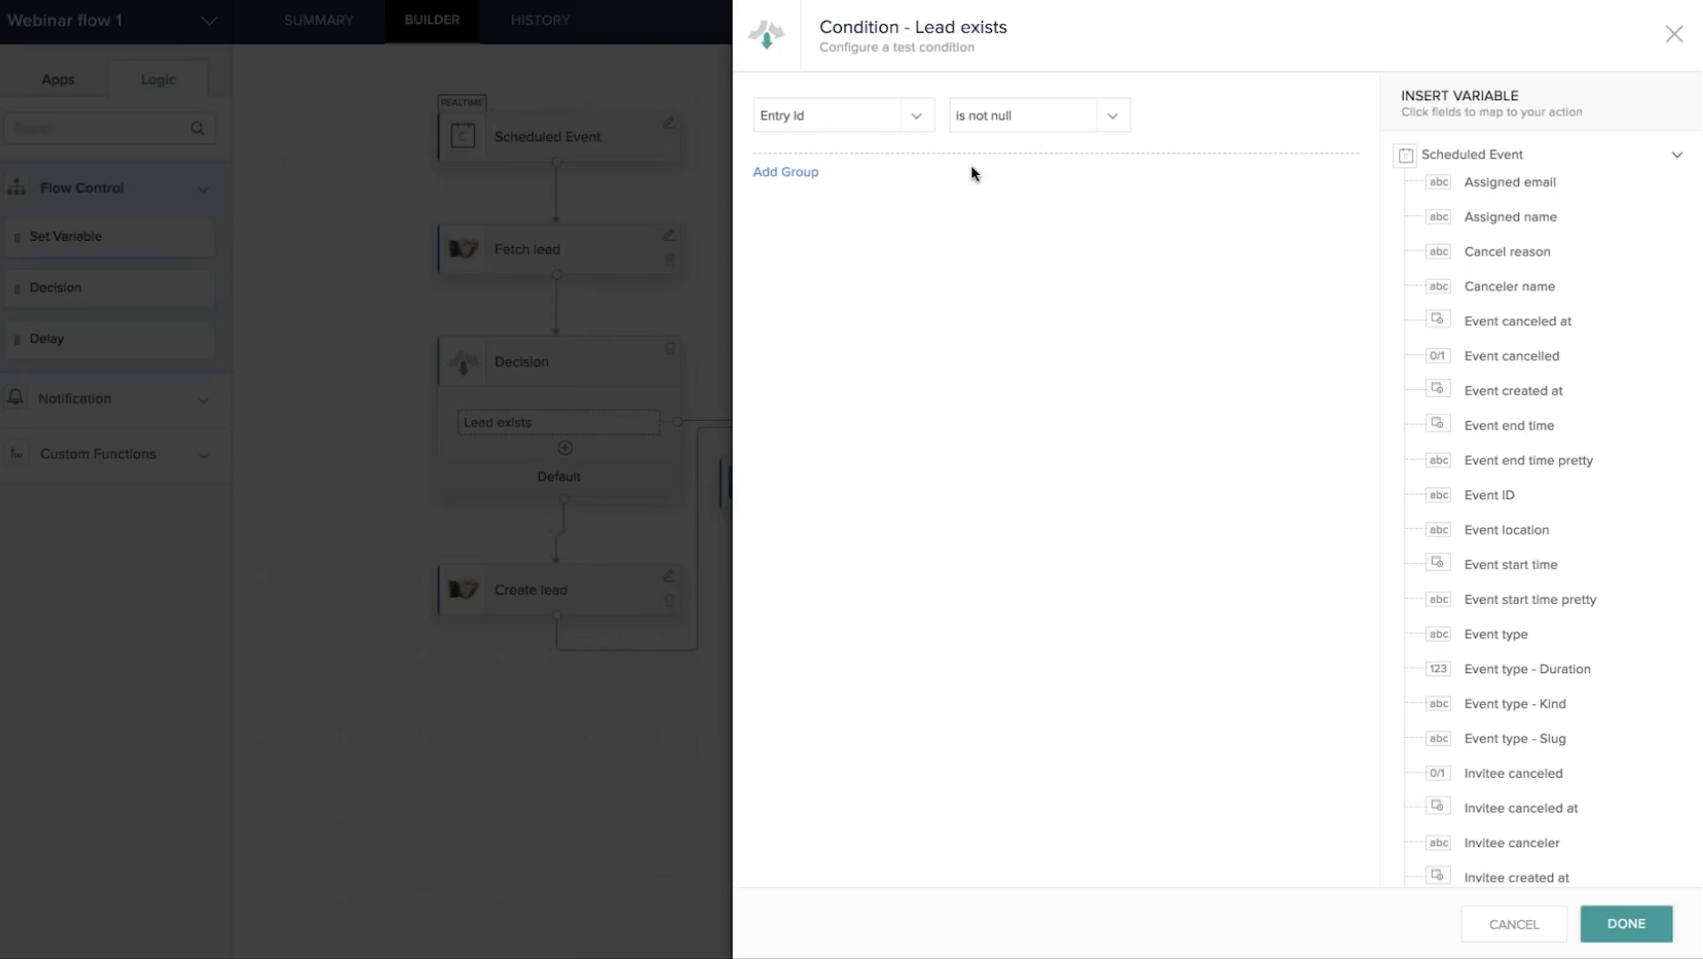
# Check the comparison operators, leave 'is not null' unchanged, and close the condition.
pyautogui.click(1026, 114)
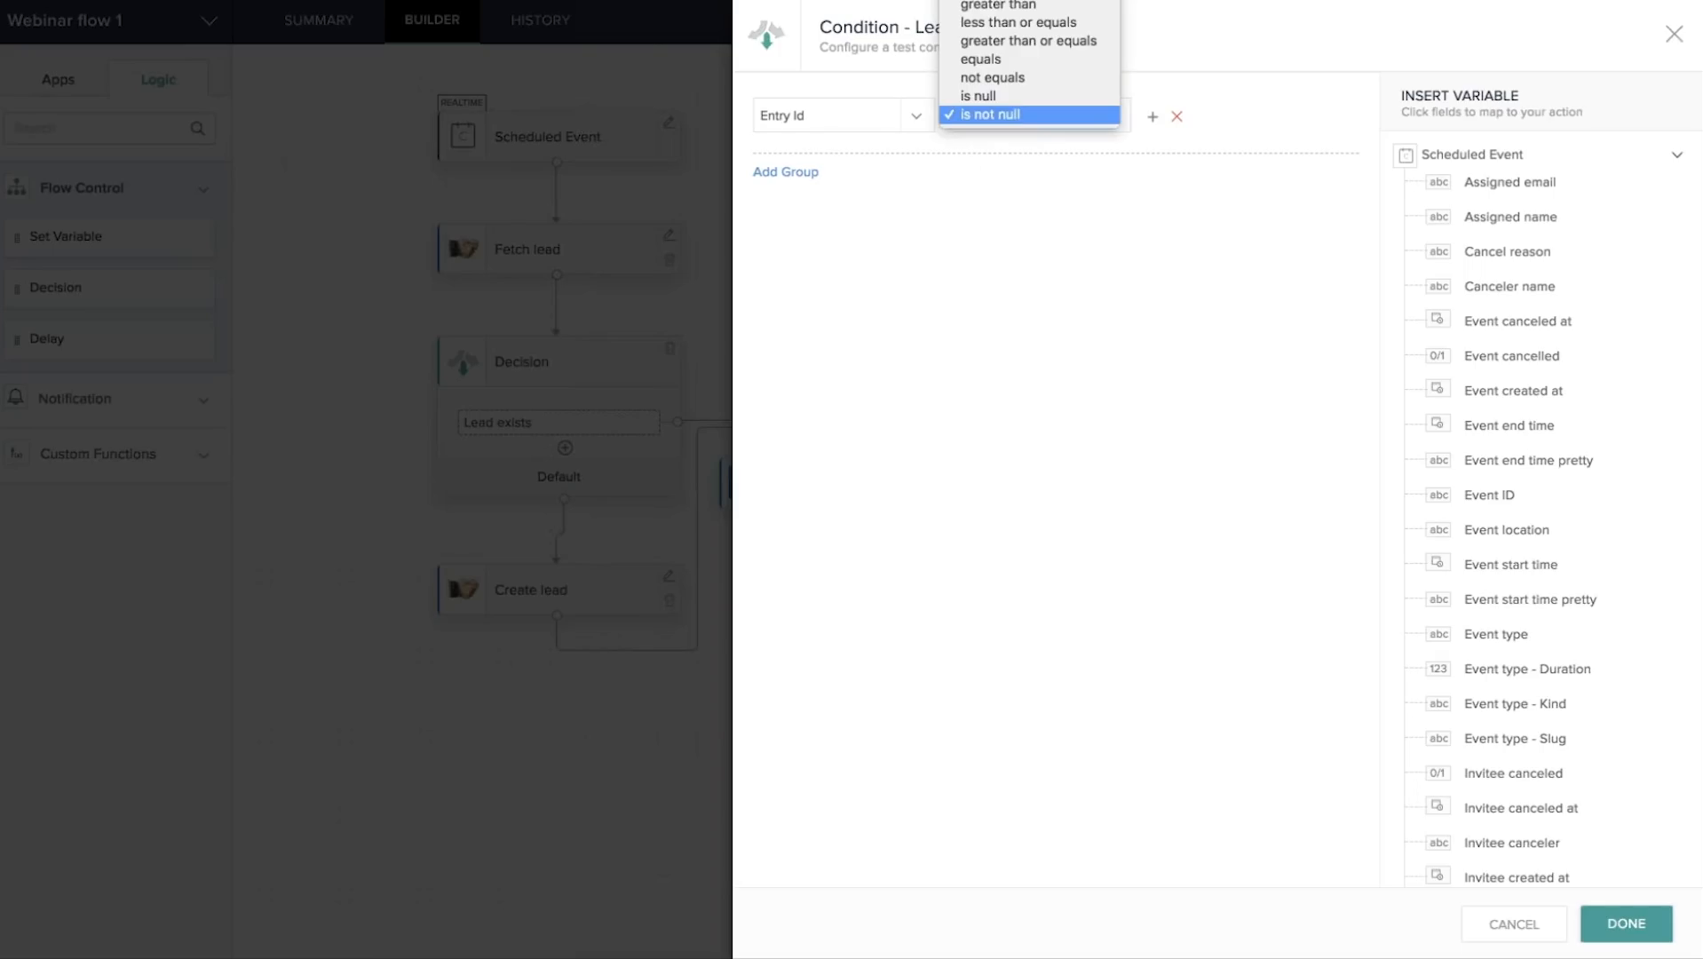
pyautogui.click(1041, 258)
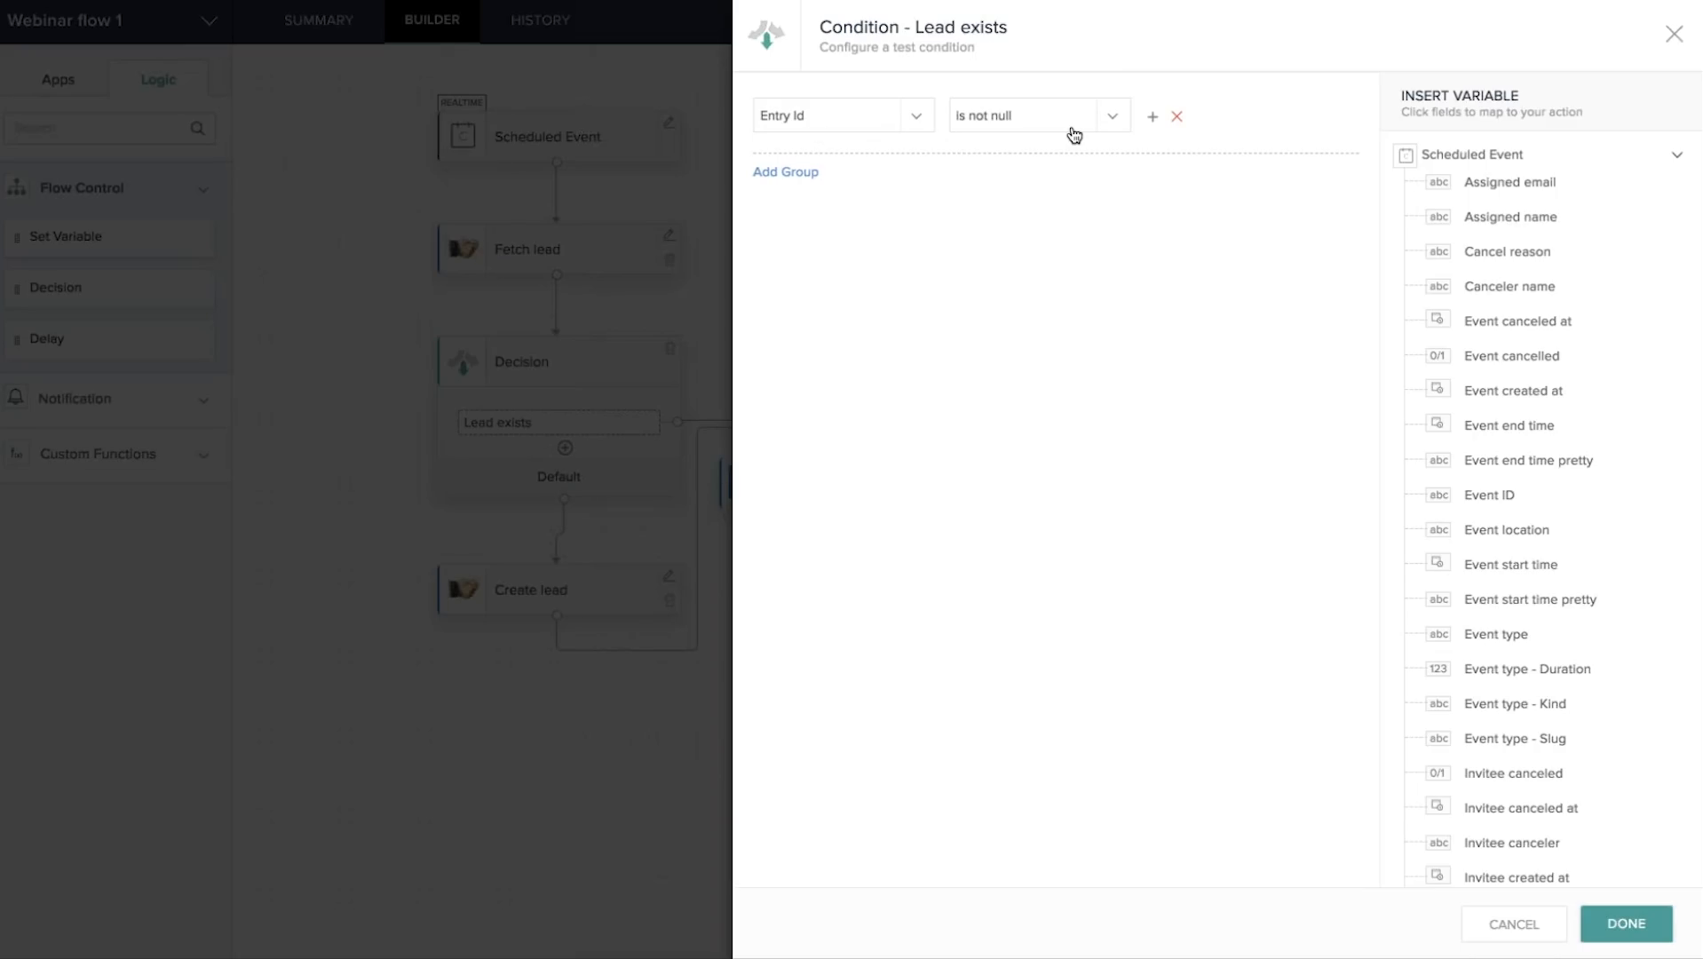
pyautogui.click(1675, 36)
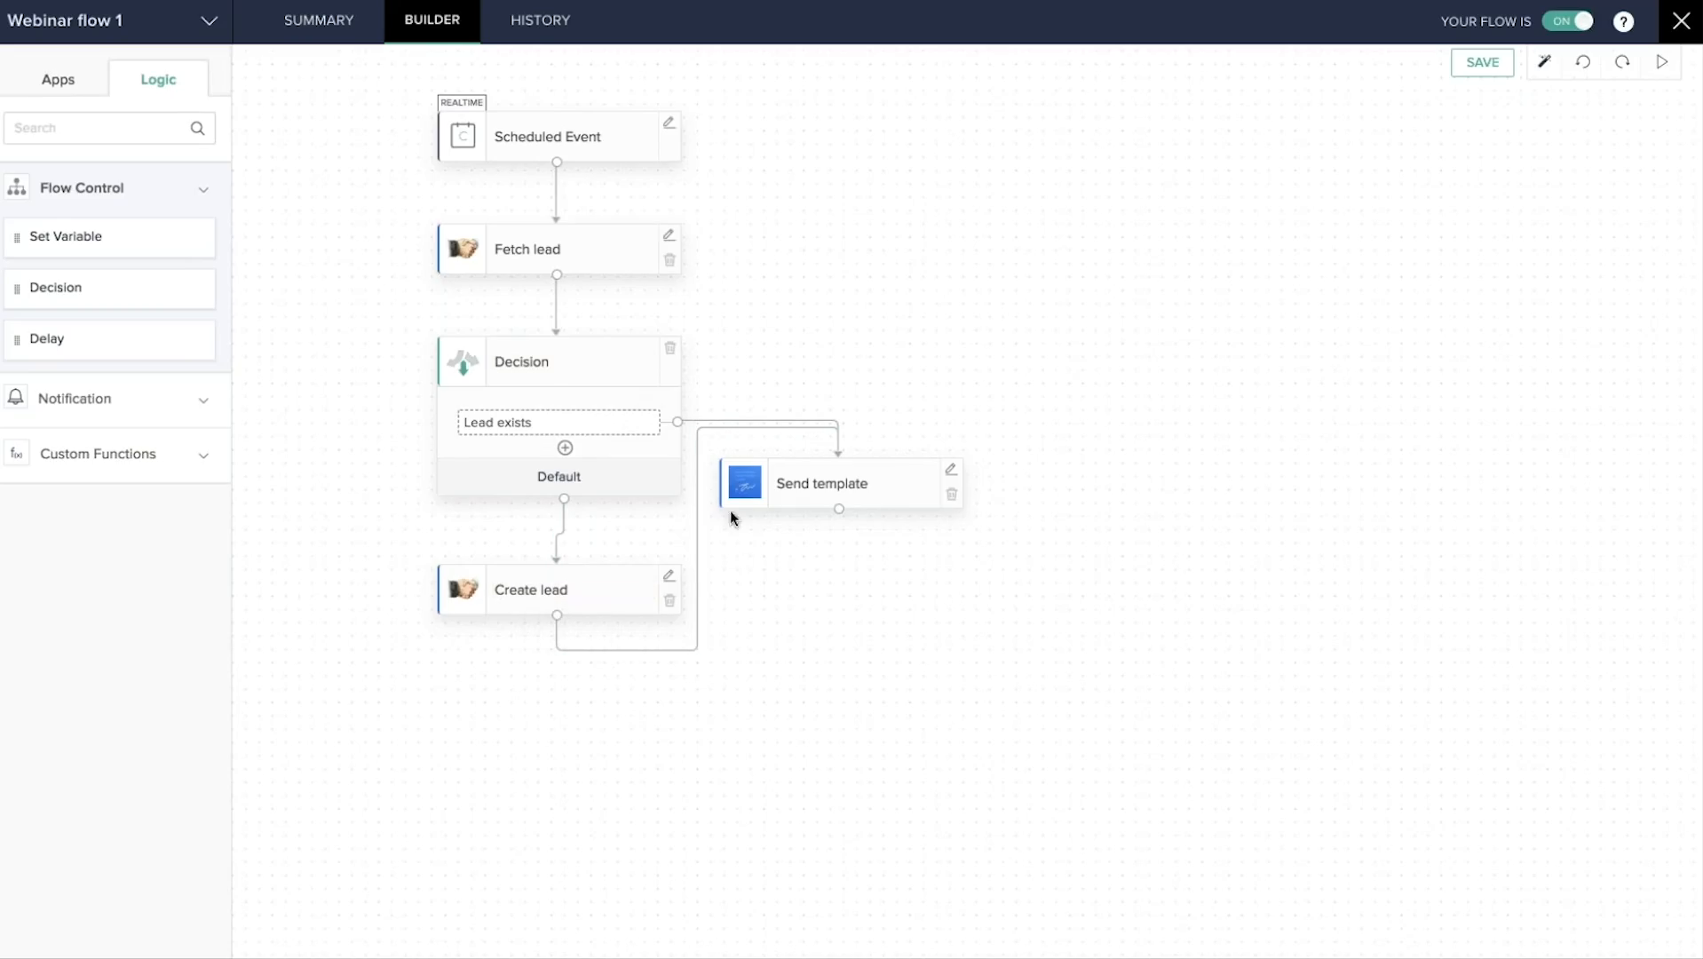
# Scan the Webinar flow 2 canvas from Completed document down to the QuickBooks invoicing steps.
pyautogui.moveTo(702, 648)
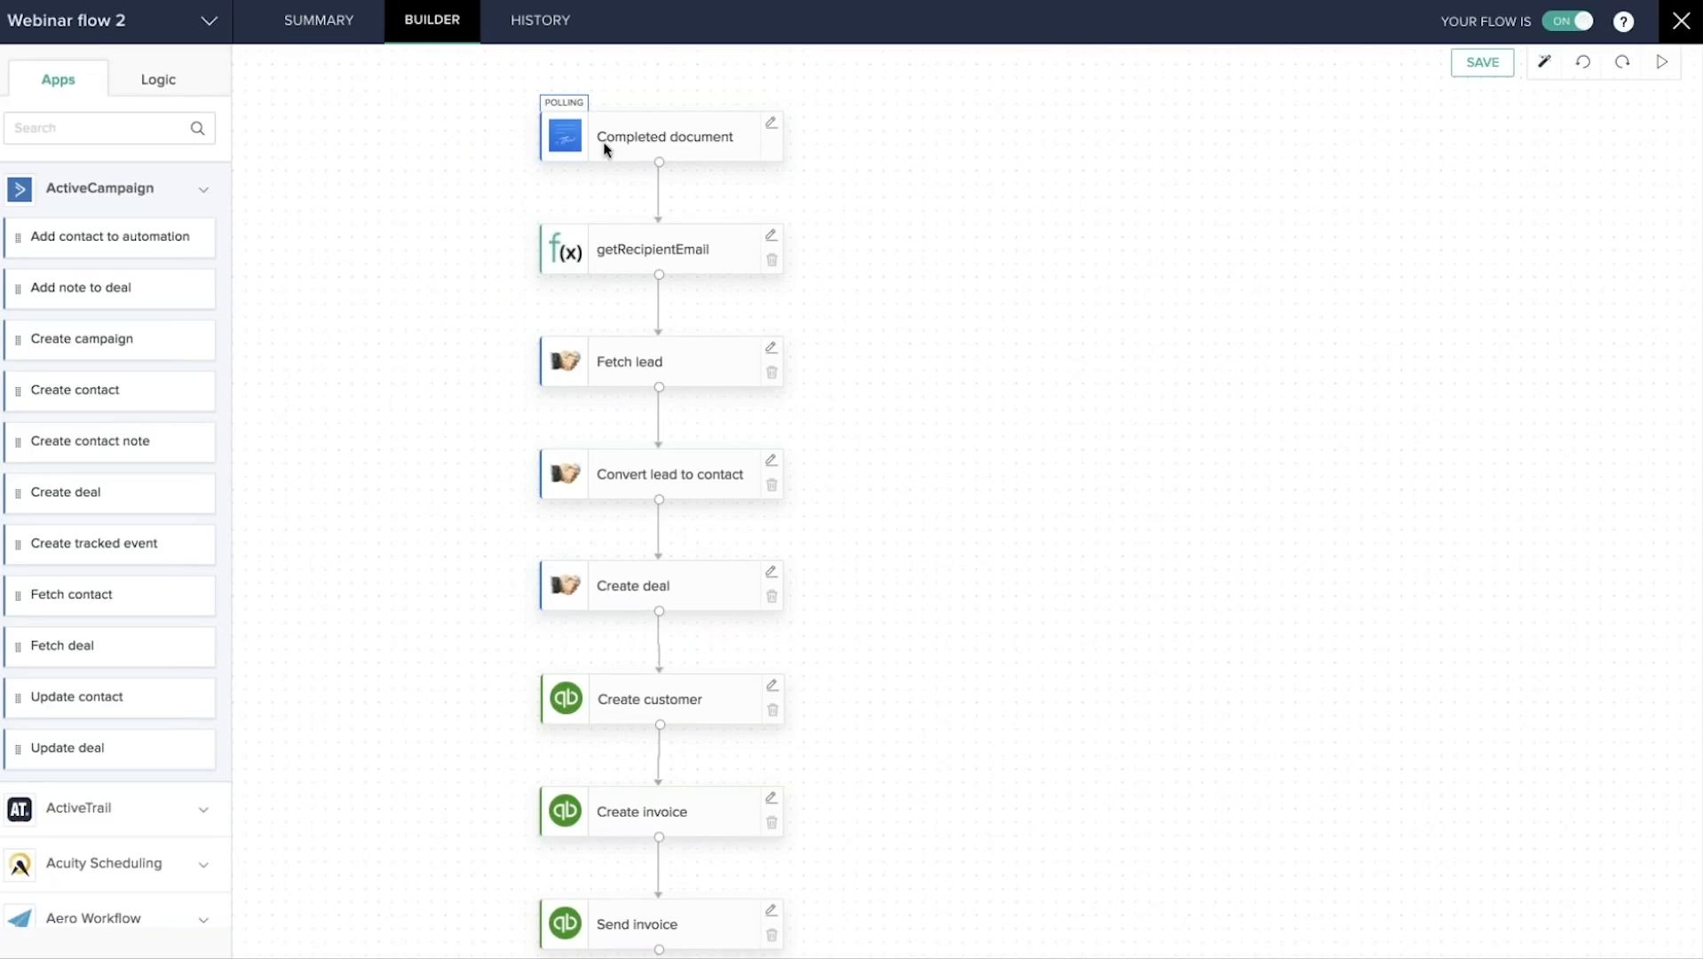
pyautogui.scroll(-1, 689, 226)
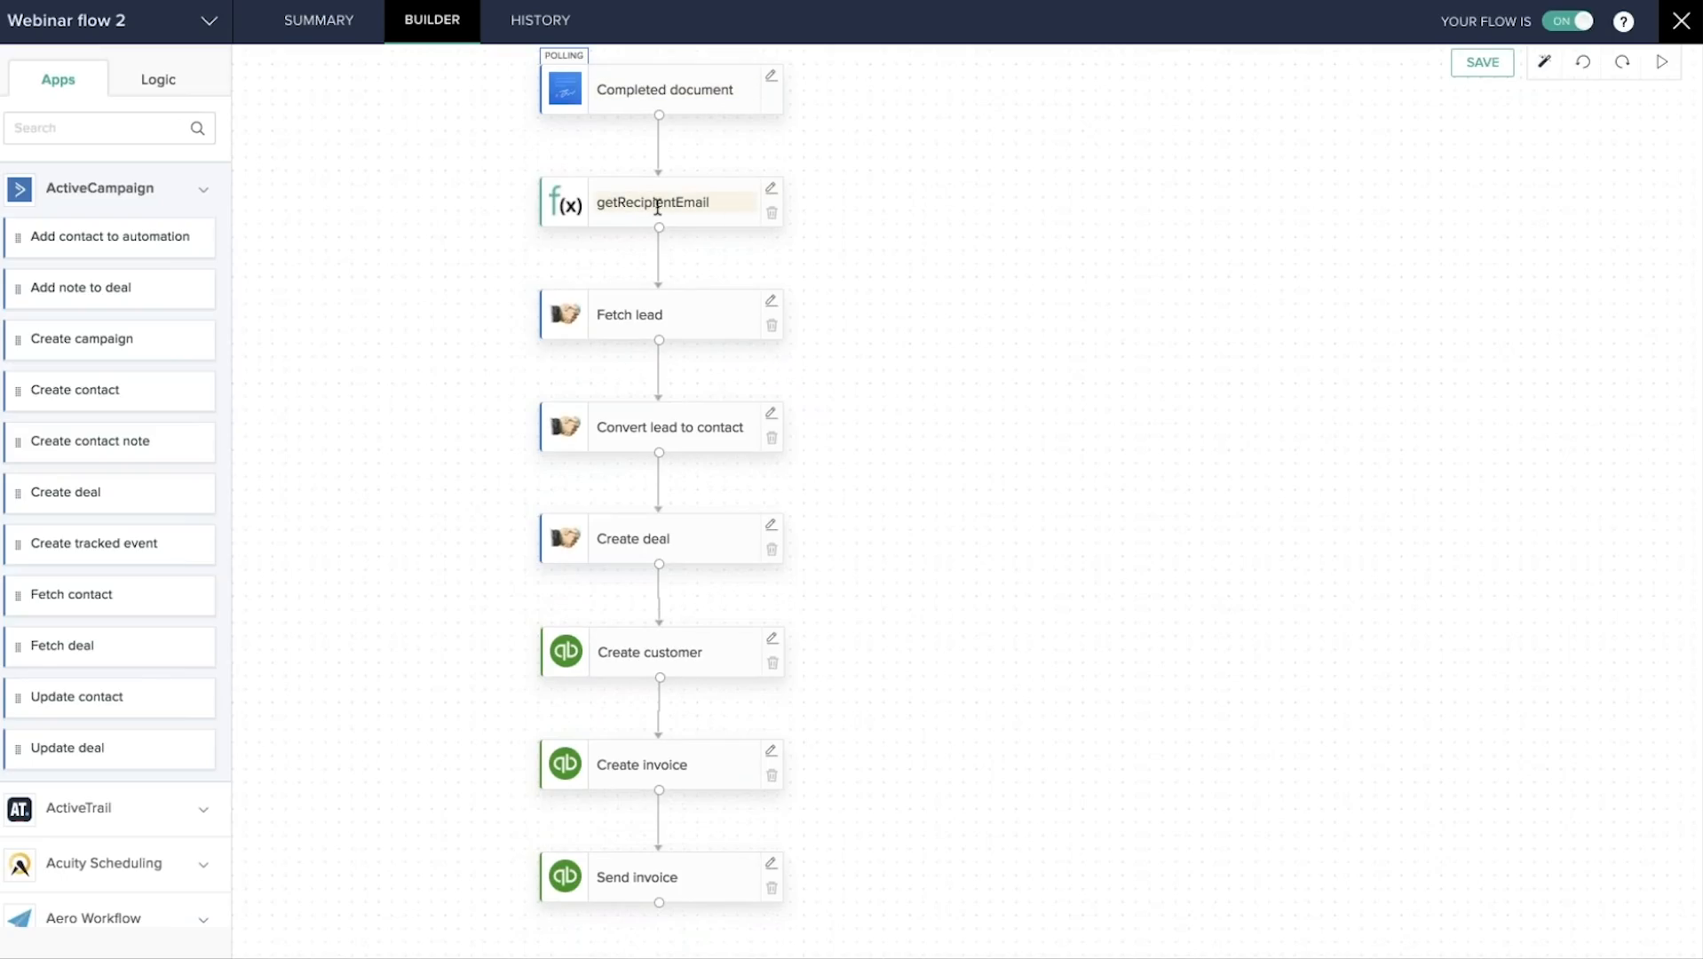
pyautogui.scroll(1, 665, 145)
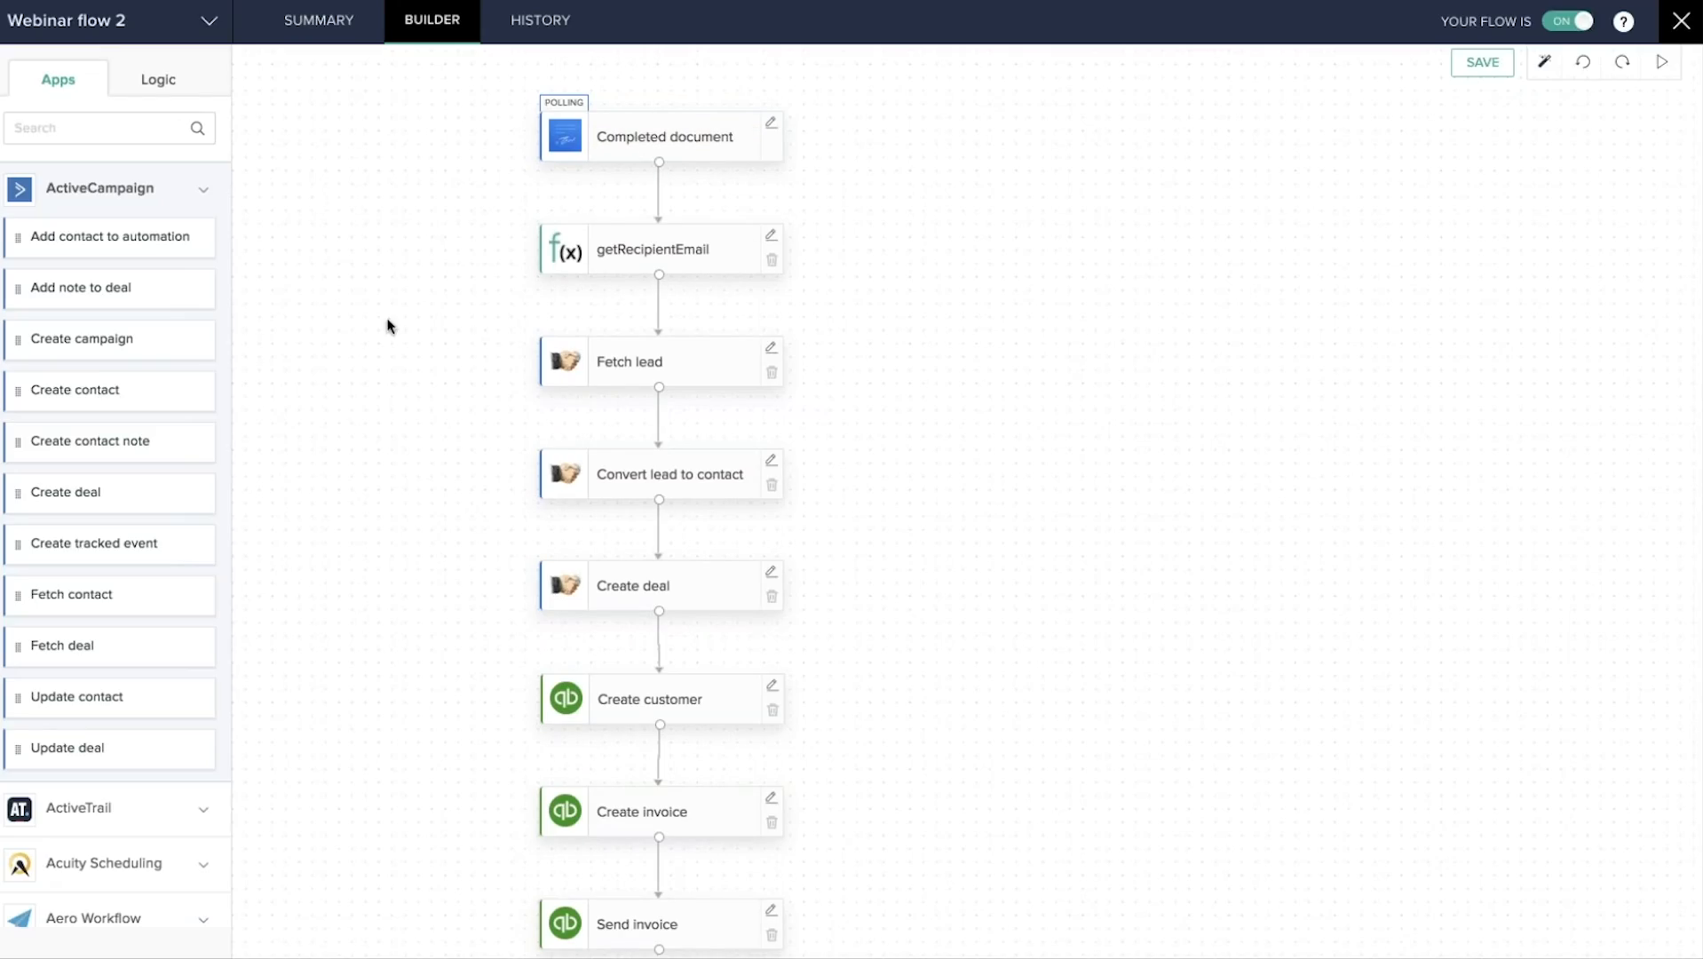
# Expand Custom Functions under Logic and scroll to the end of the list.
pyautogui.click(157, 81)
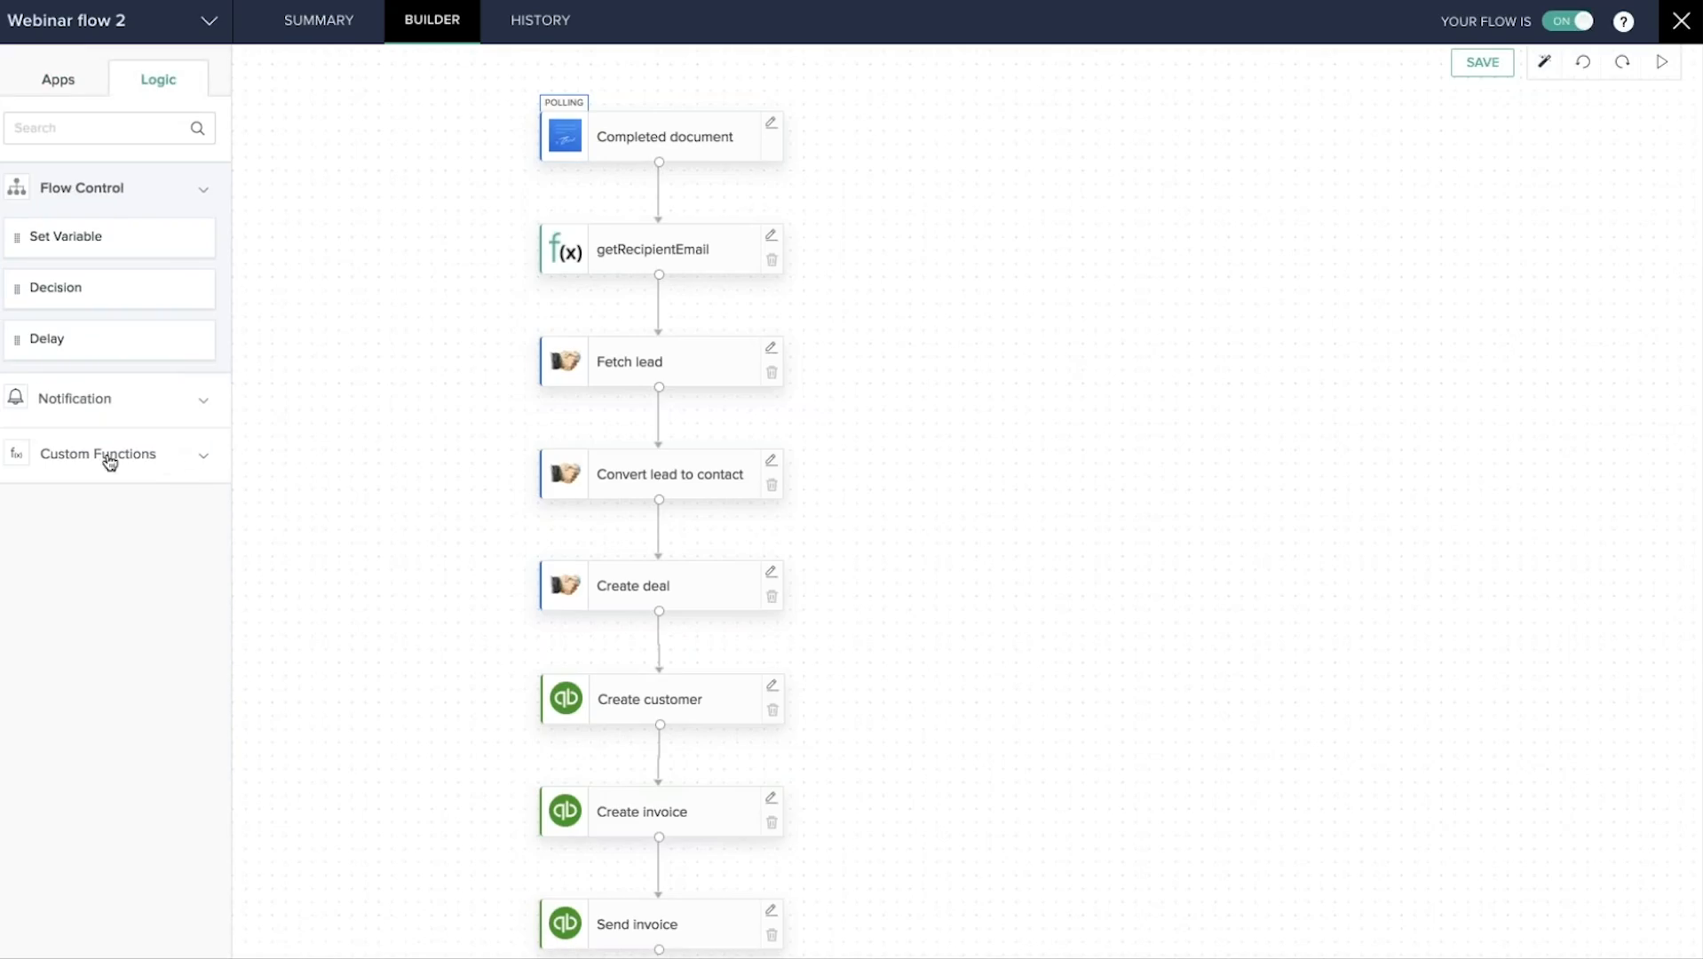
pyautogui.click(182, 468)
pyautogui.scroll(-4, 140, 513)
pyautogui.scroll(-5, 140, 512)
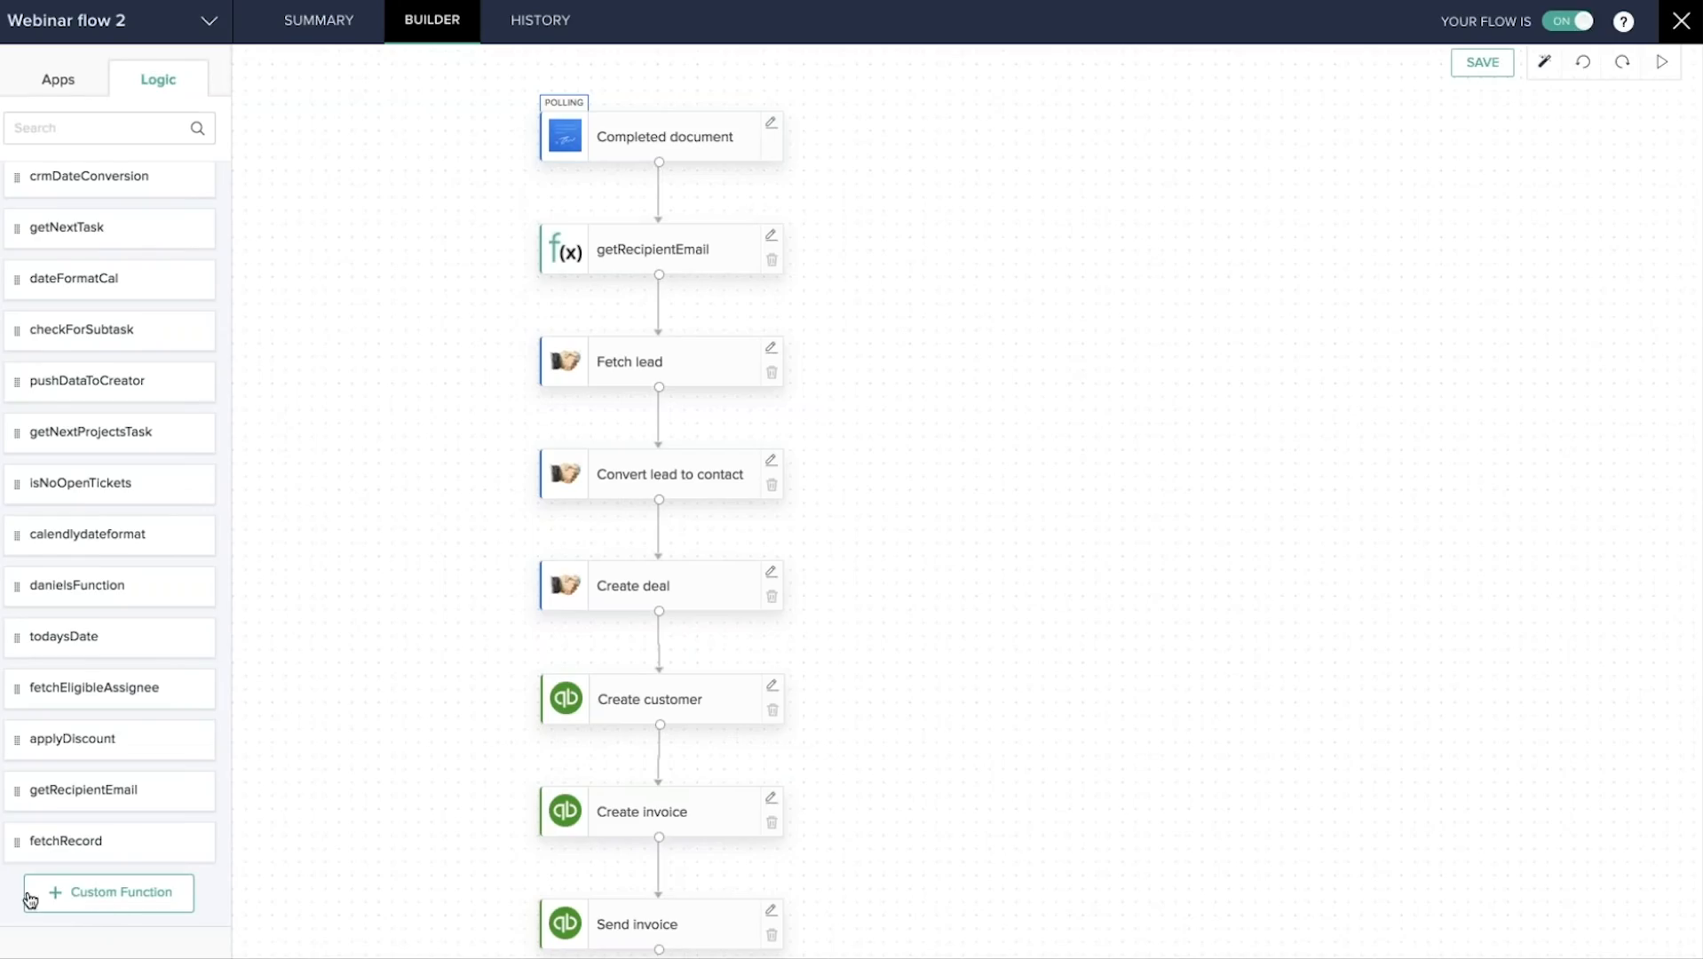
pyautogui.click(98, 904)
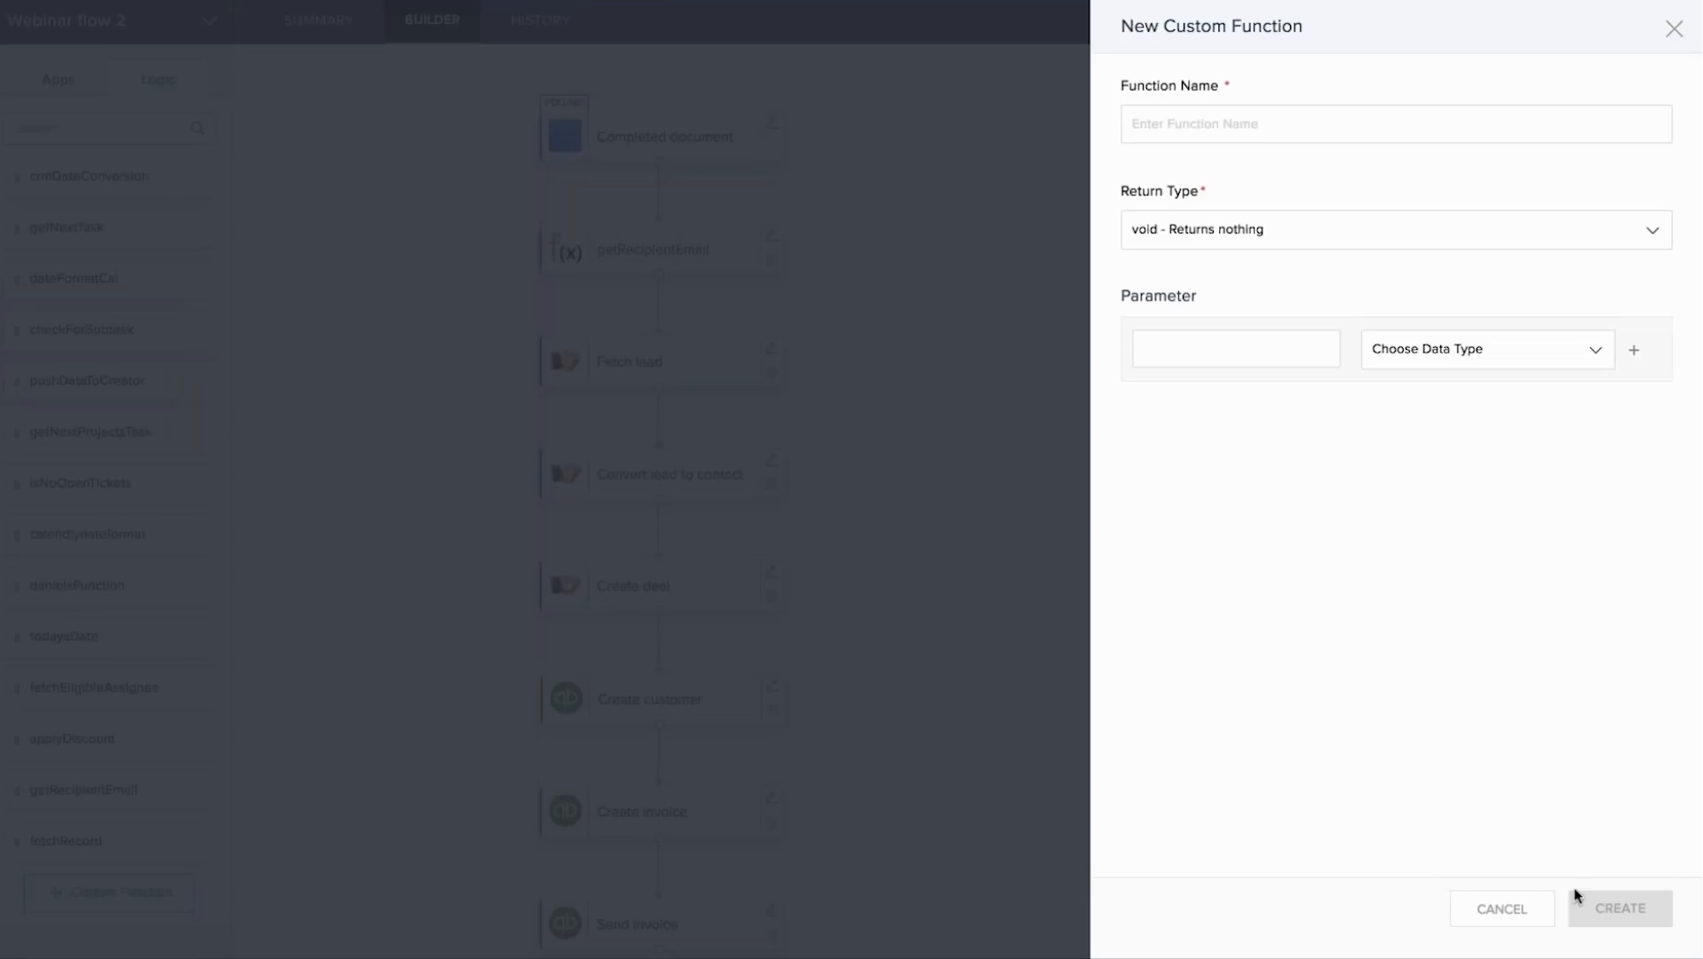
pyautogui.click(1674, 29)
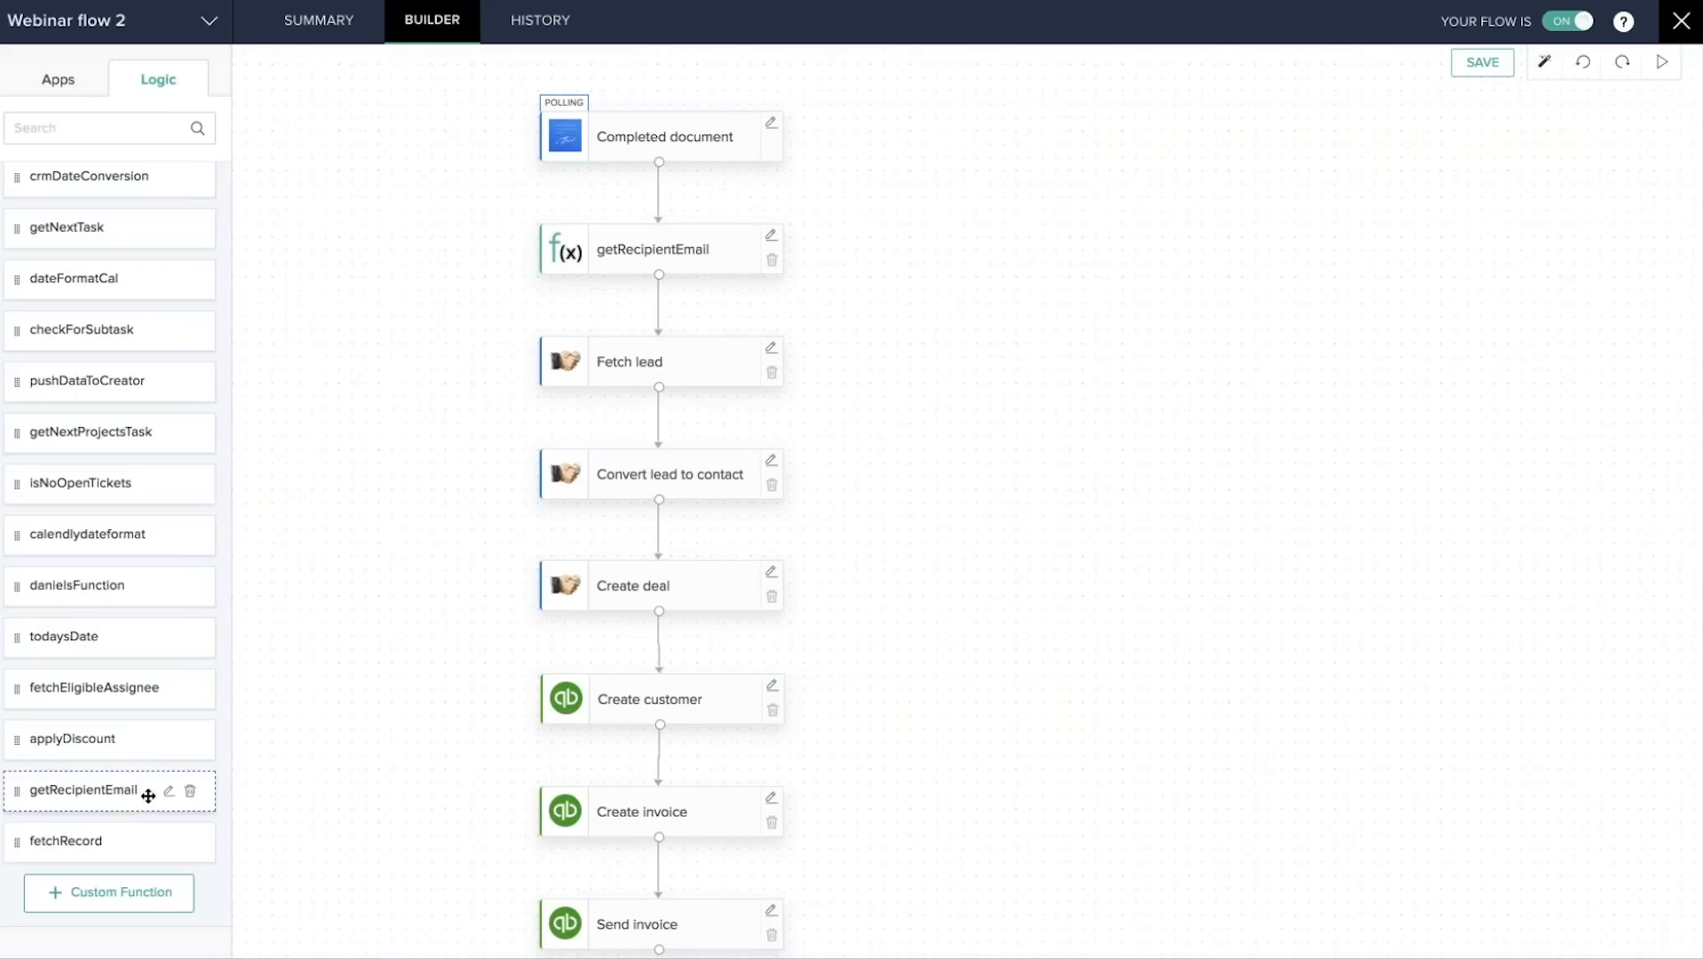
pyautogui.click(168, 793)
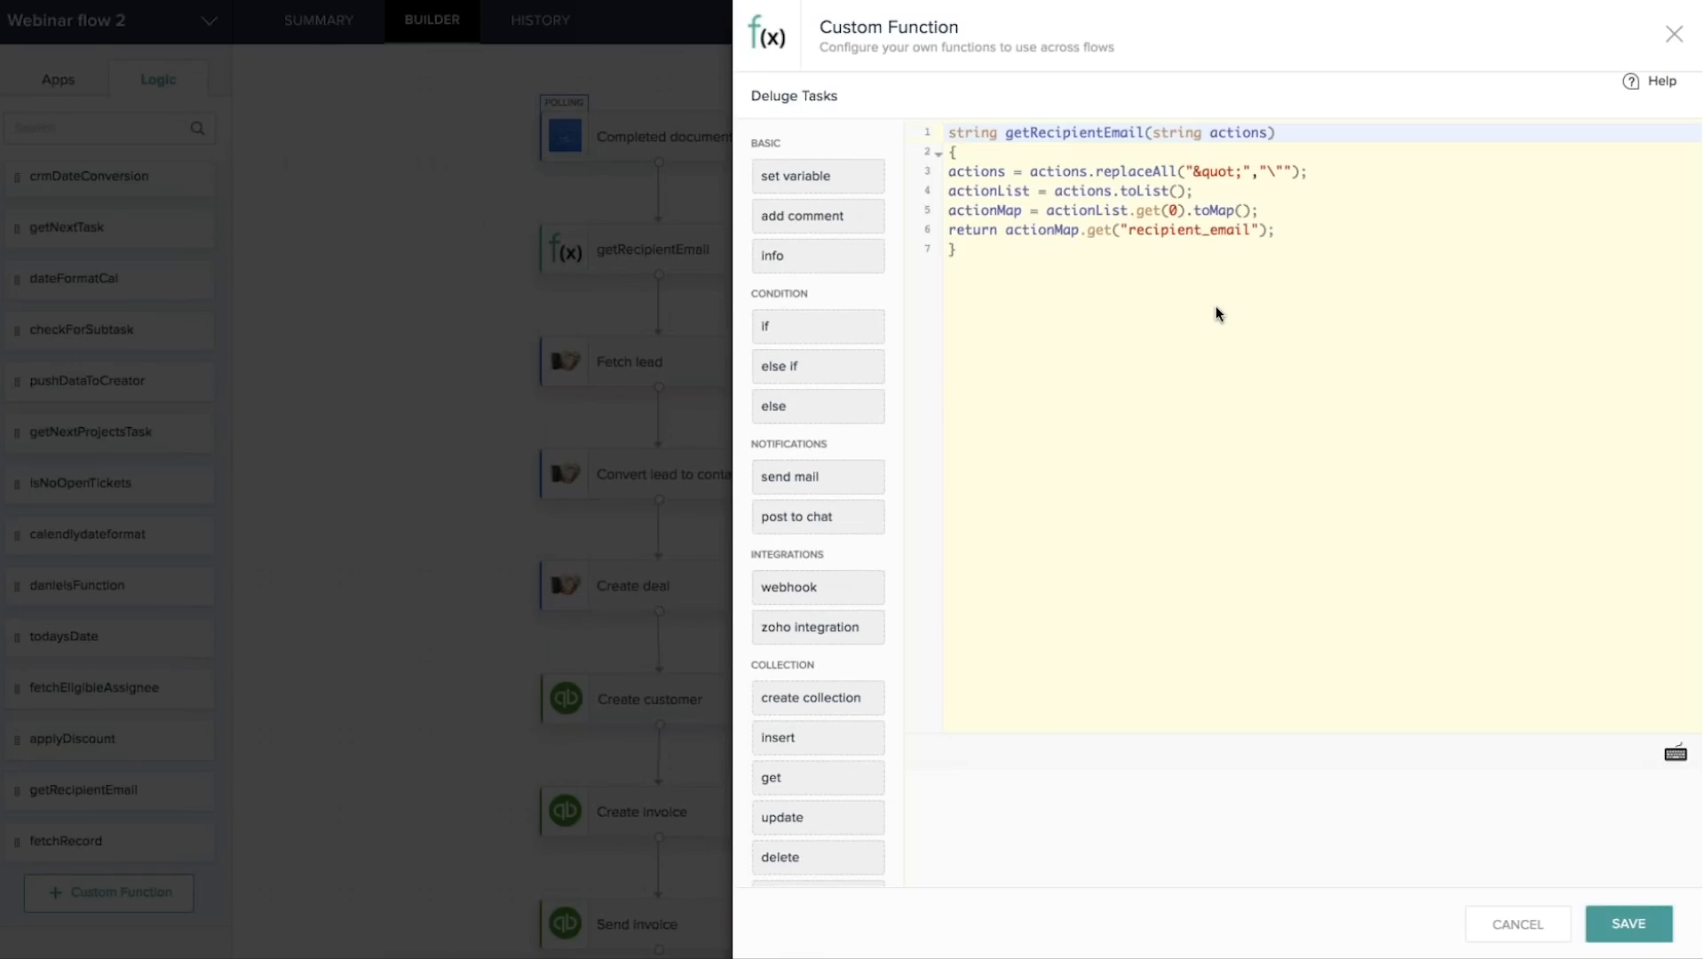
pyautogui.click(1675, 37)
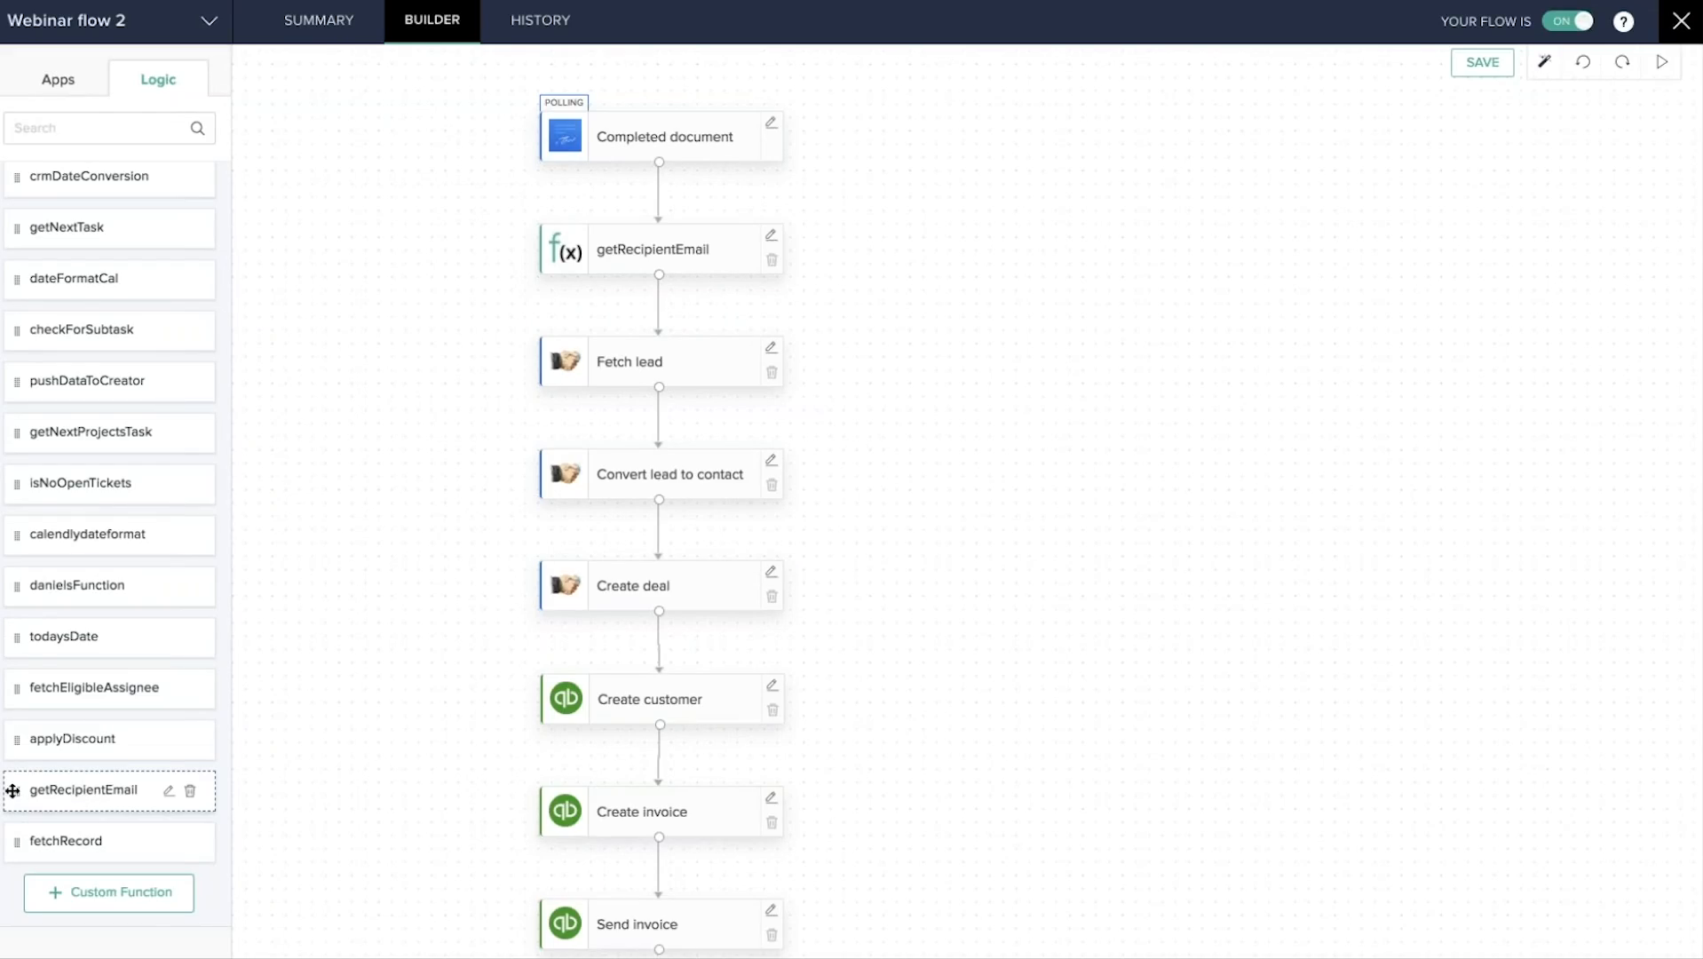
pyautogui.click(772, 238)
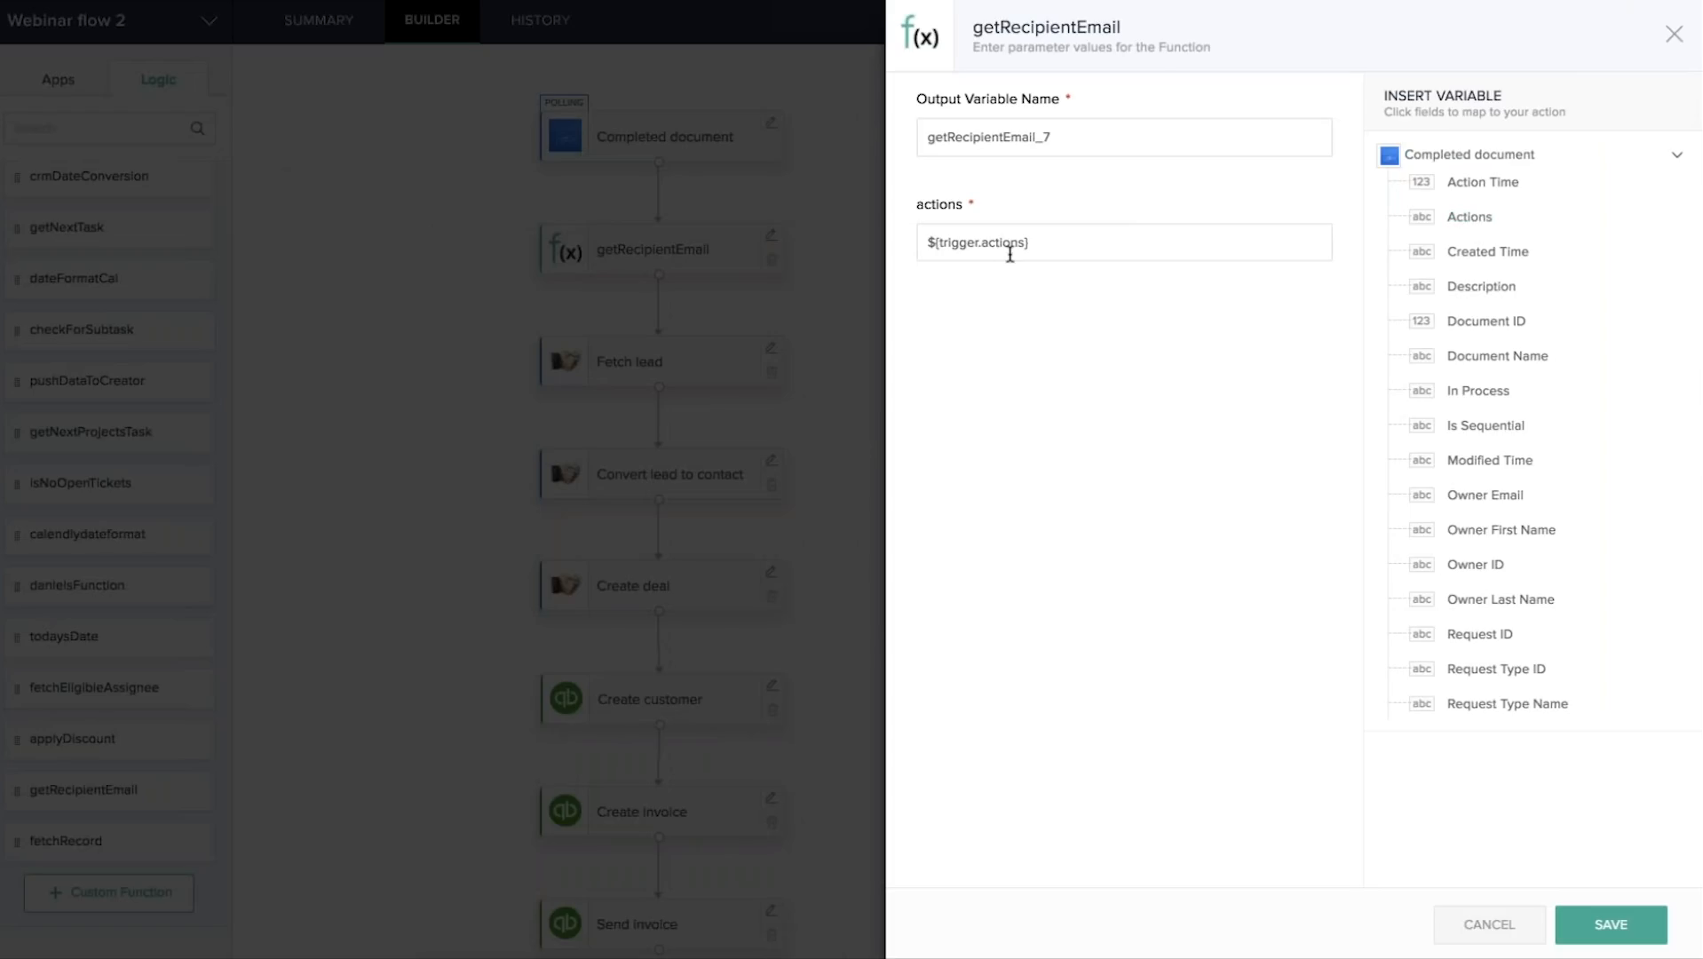
pyautogui.click(1675, 34)
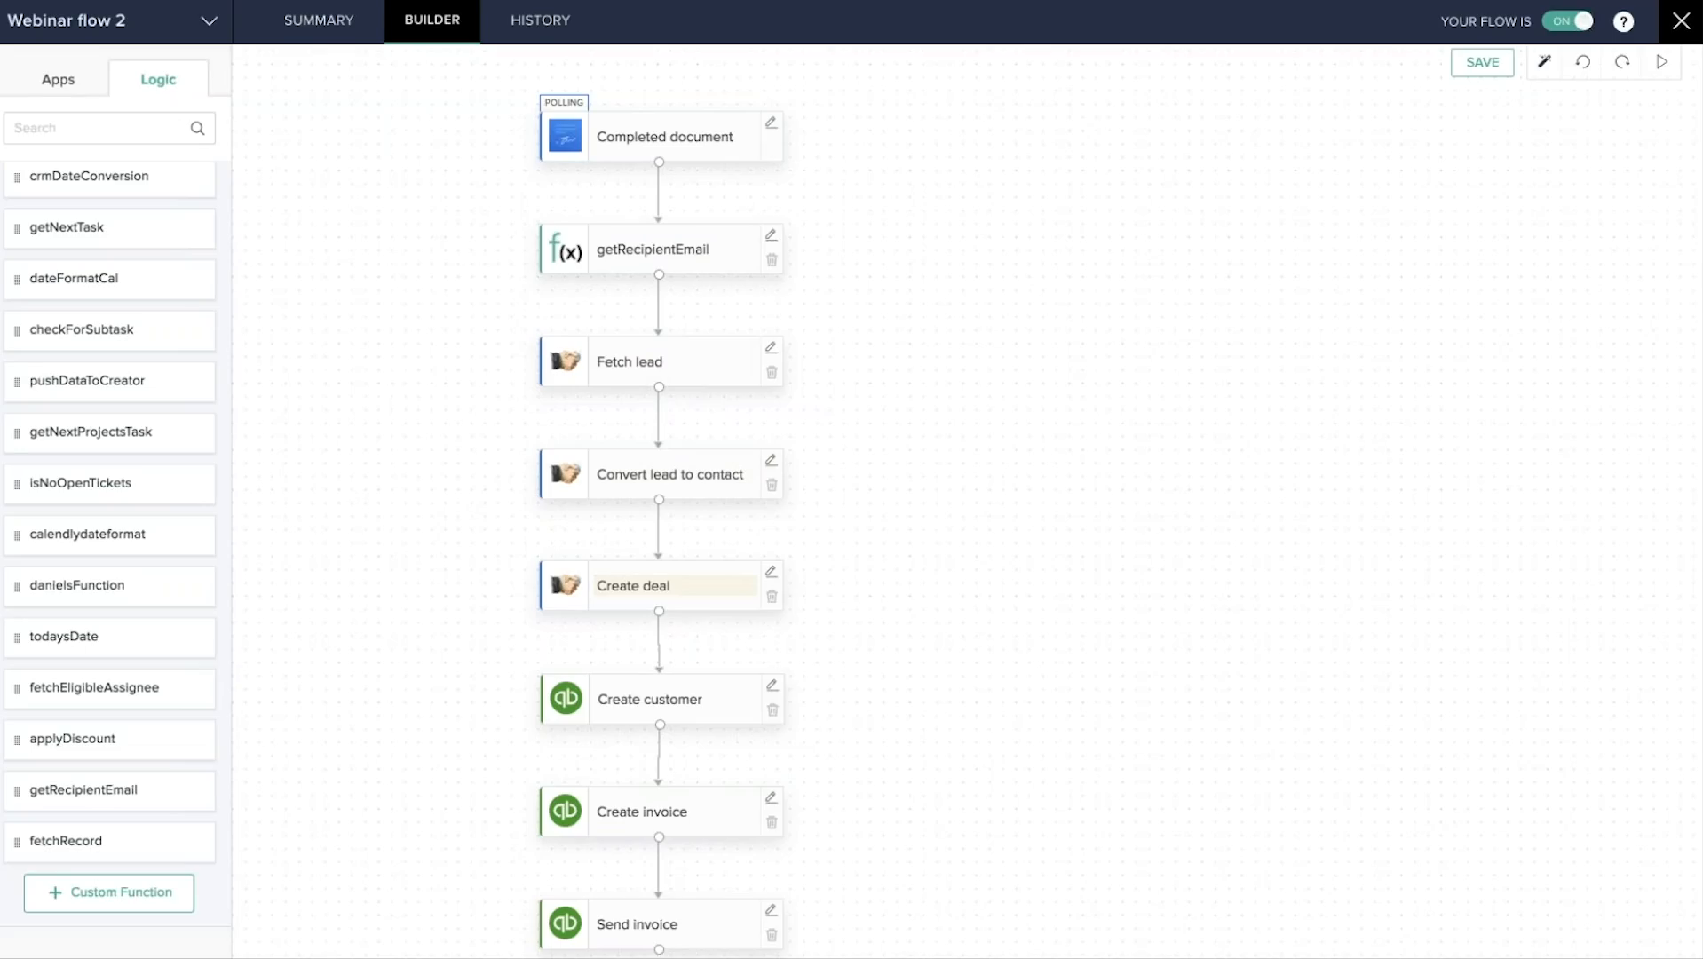
pyautogui.scroll(-2, 662, 590)
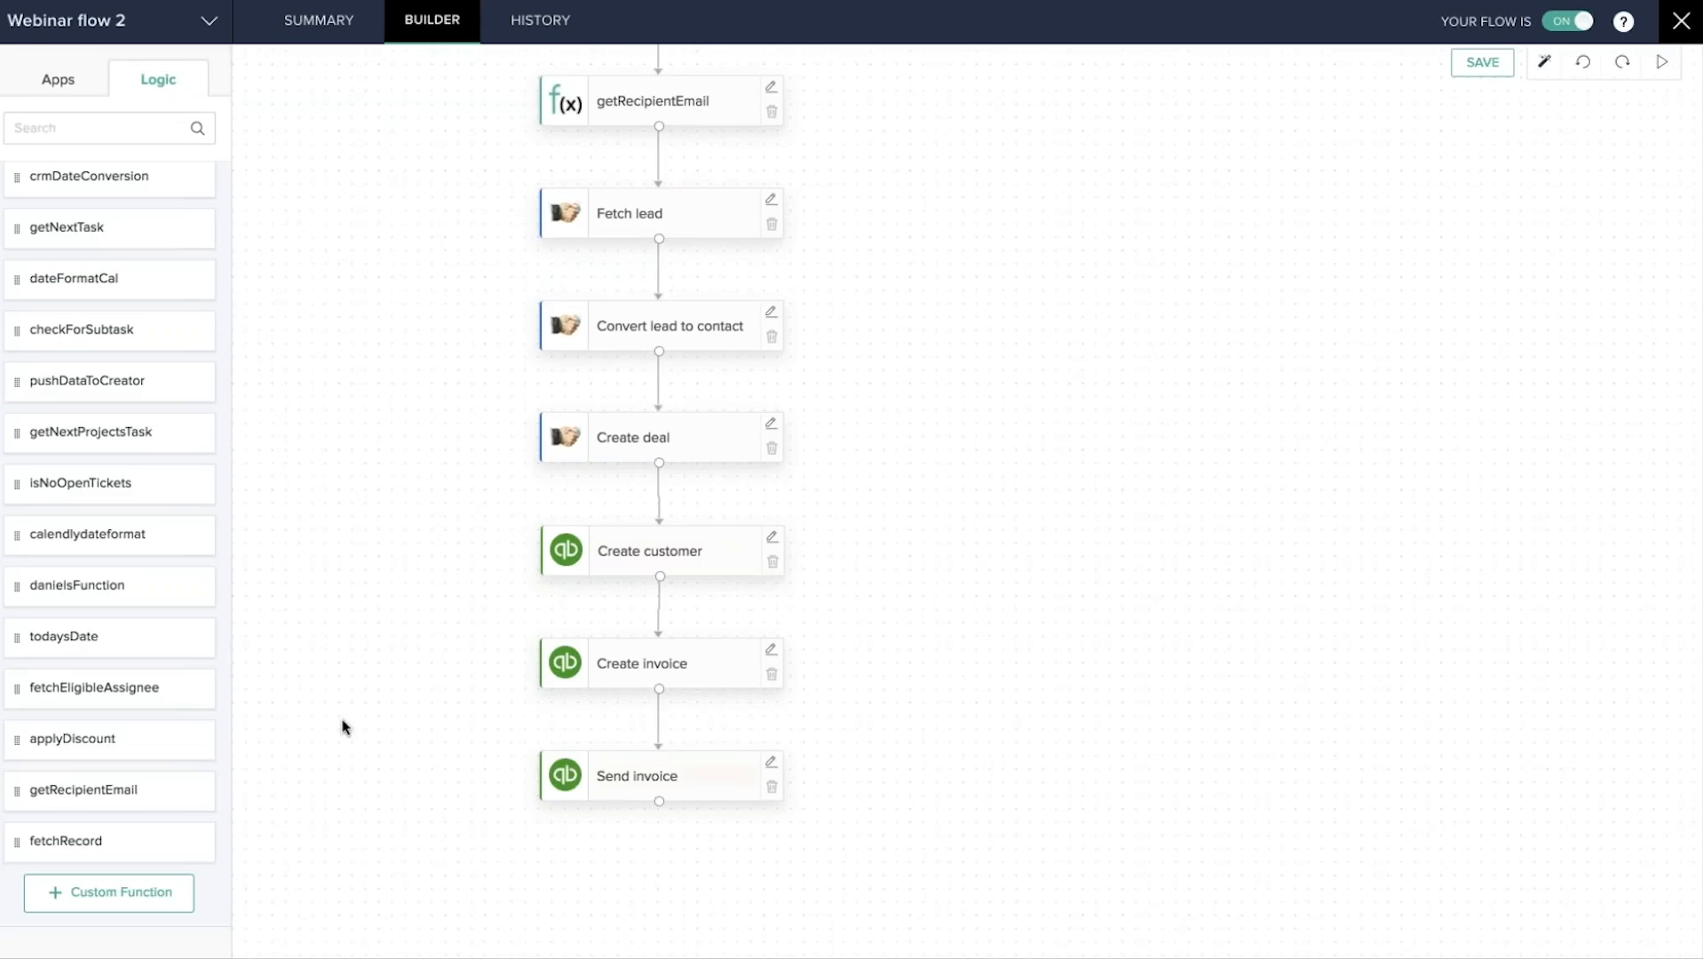
# Search 'quic' in the apps list and expand the QuickBooks actions.
pyautogui.click(56, 86)
pyautogui.click(58, 127)
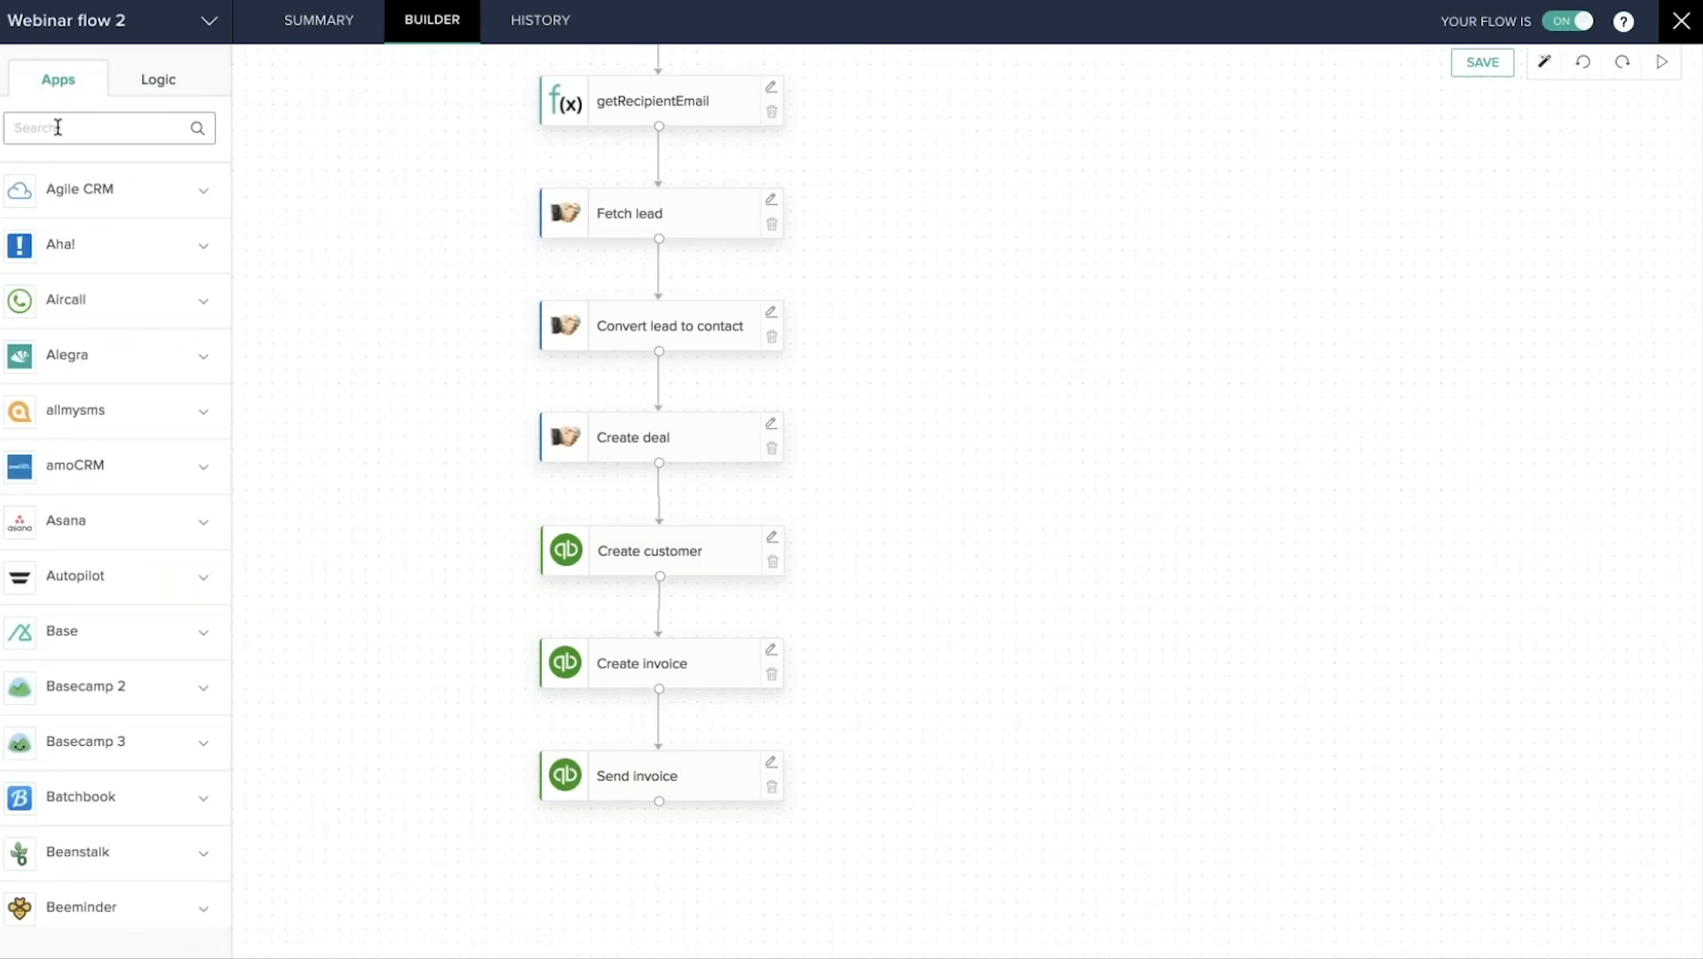
pyautogui.write('quic')
pyautogui.click(143, 242)
pyautogui.scroll(-5, 125, 505)
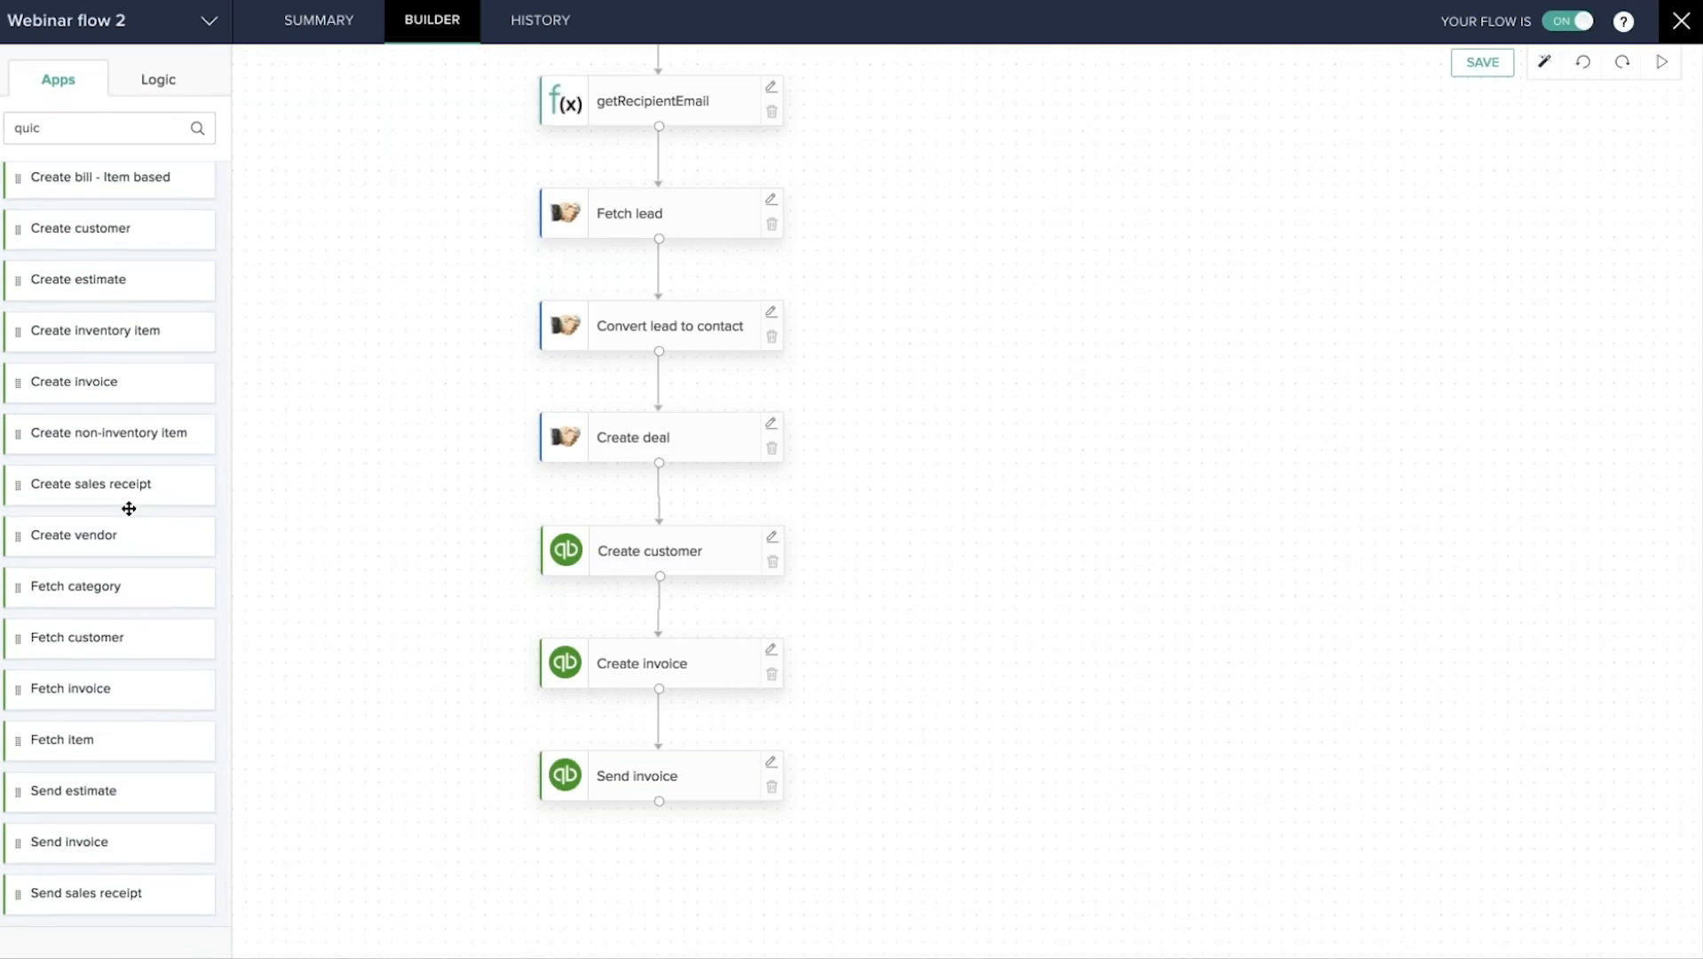
pyautogui.scroll(5, 129, 508)
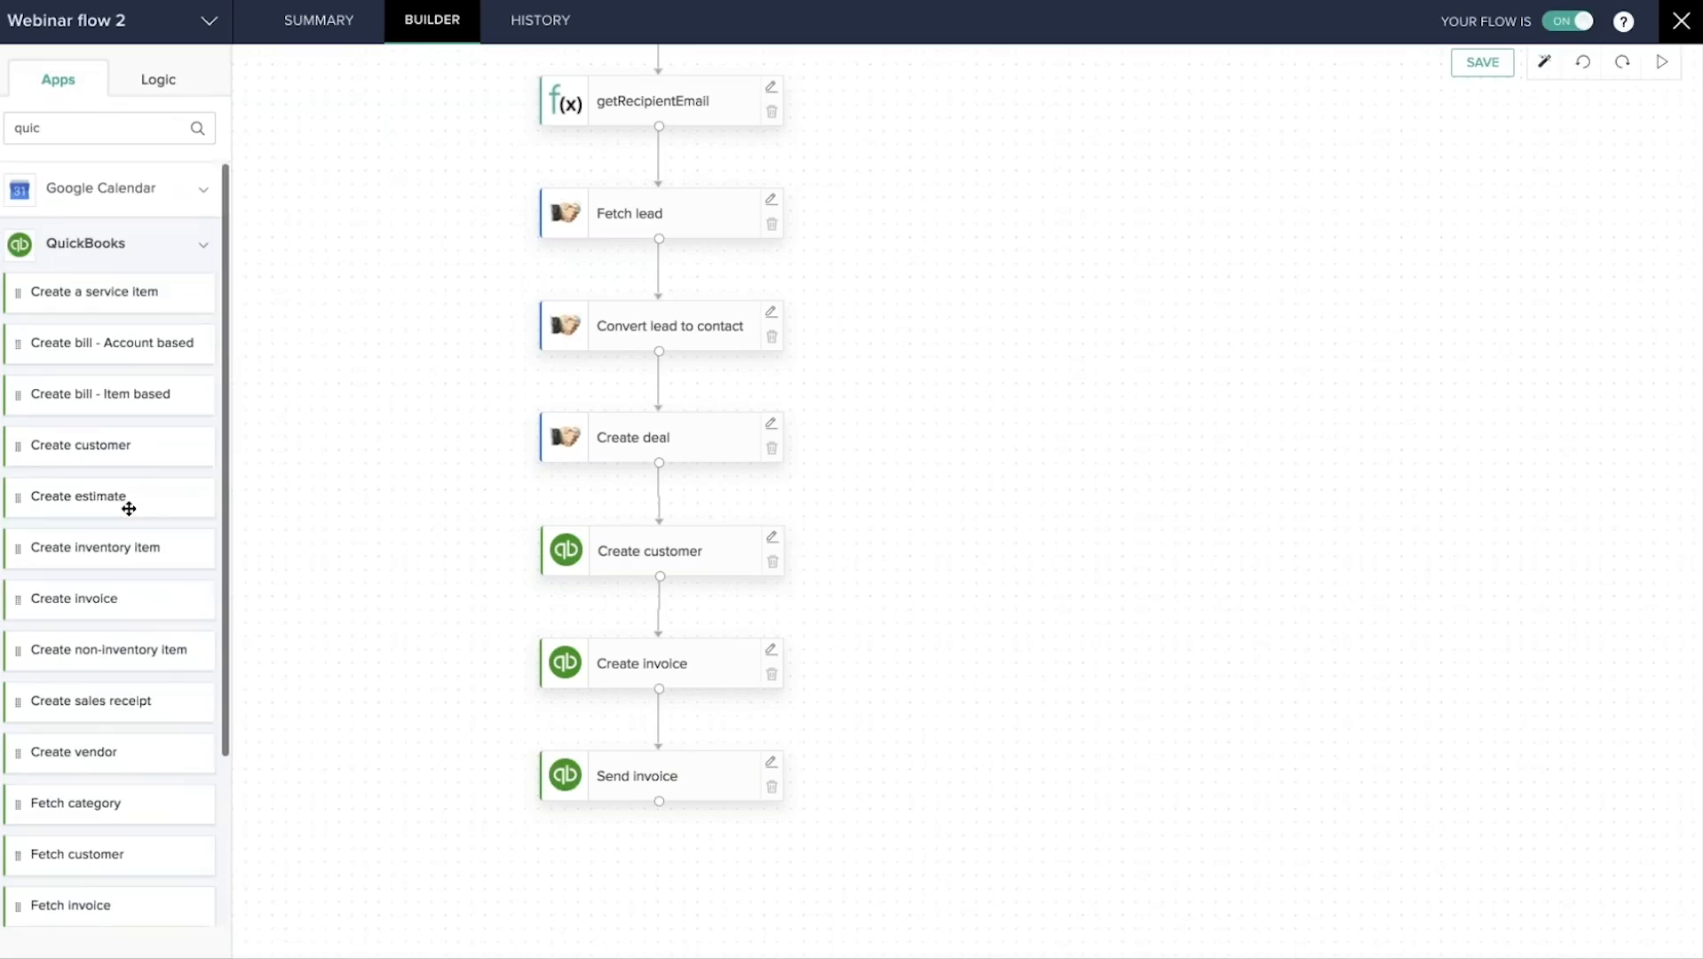
# Review the Create invoice step's settings, then close them and scroll the canvas.
pyautogui.click(771, 653)
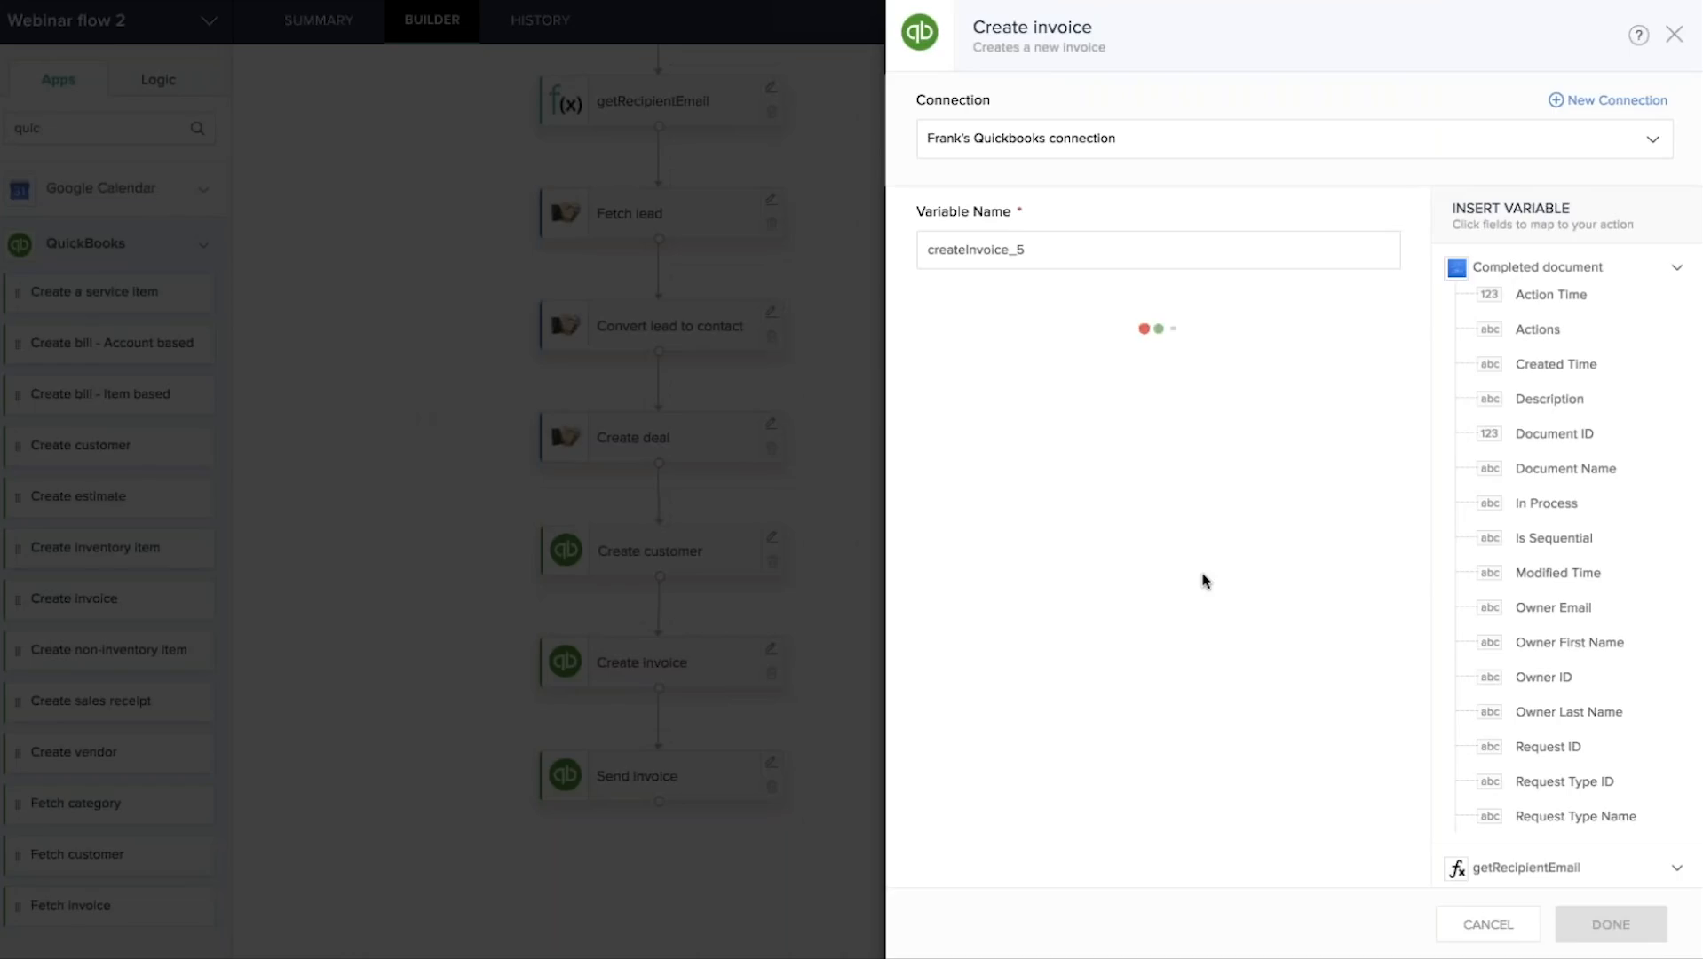
pyautogui.scroll(-3, 1174, 595)
pyautogui.scroll(-10, 1175, 593)
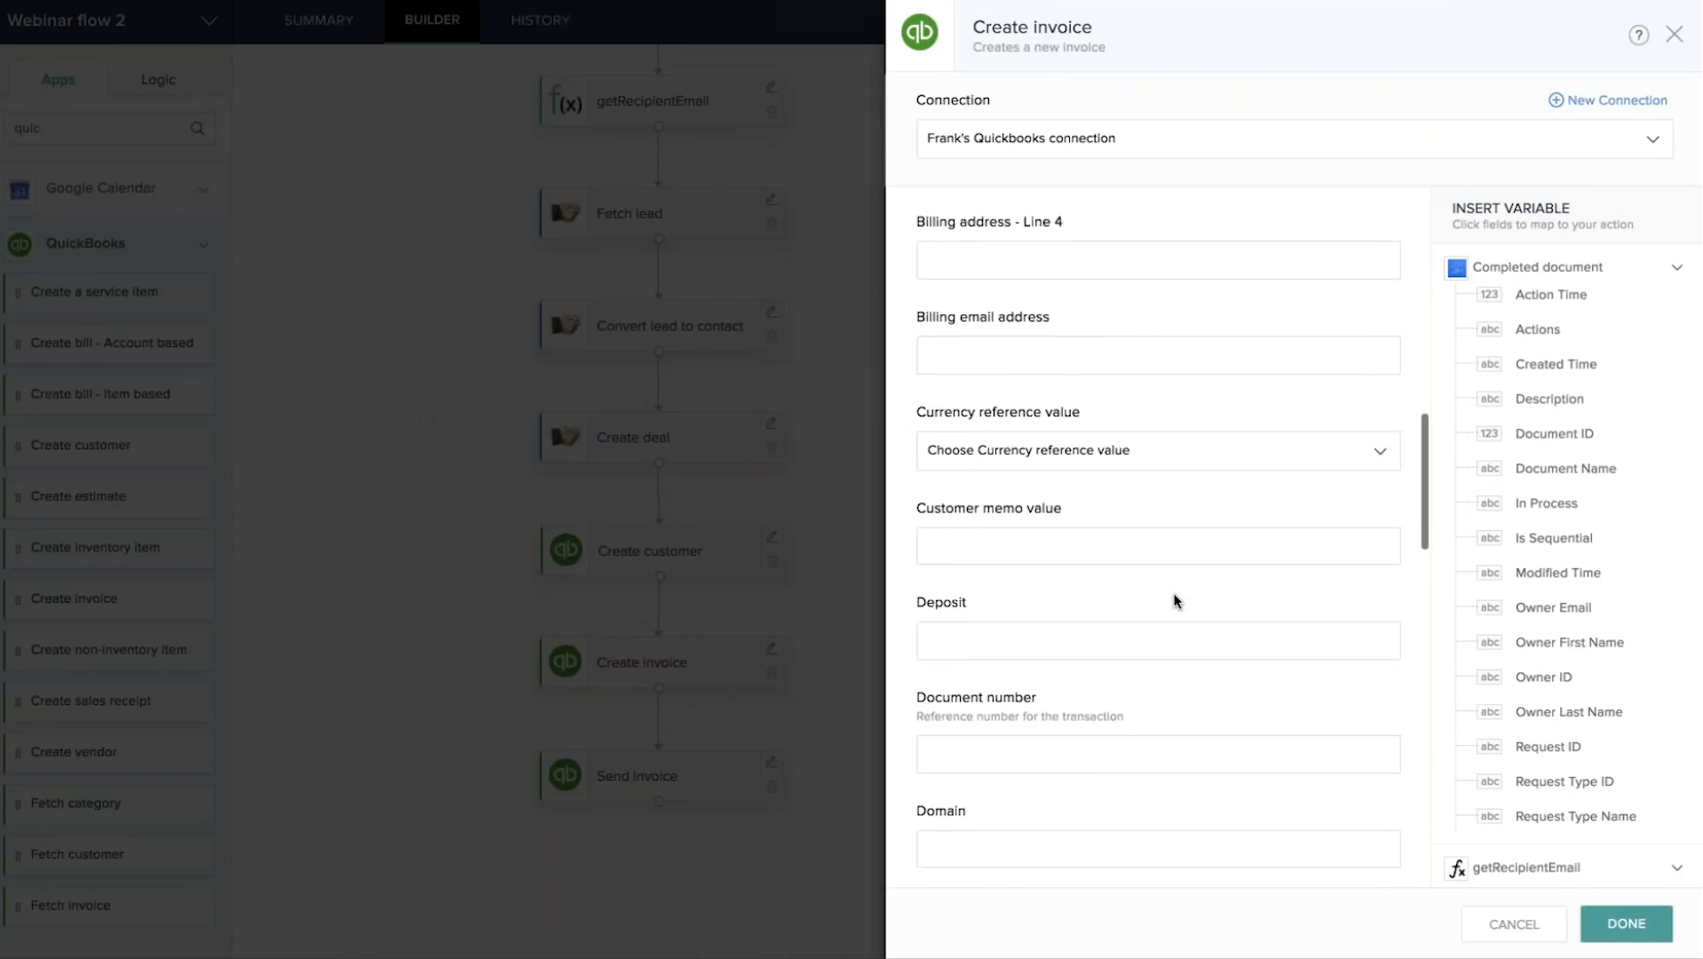
pyautogui.scroll(1, 1174, 593)
pyautogui.click(1674, 34)
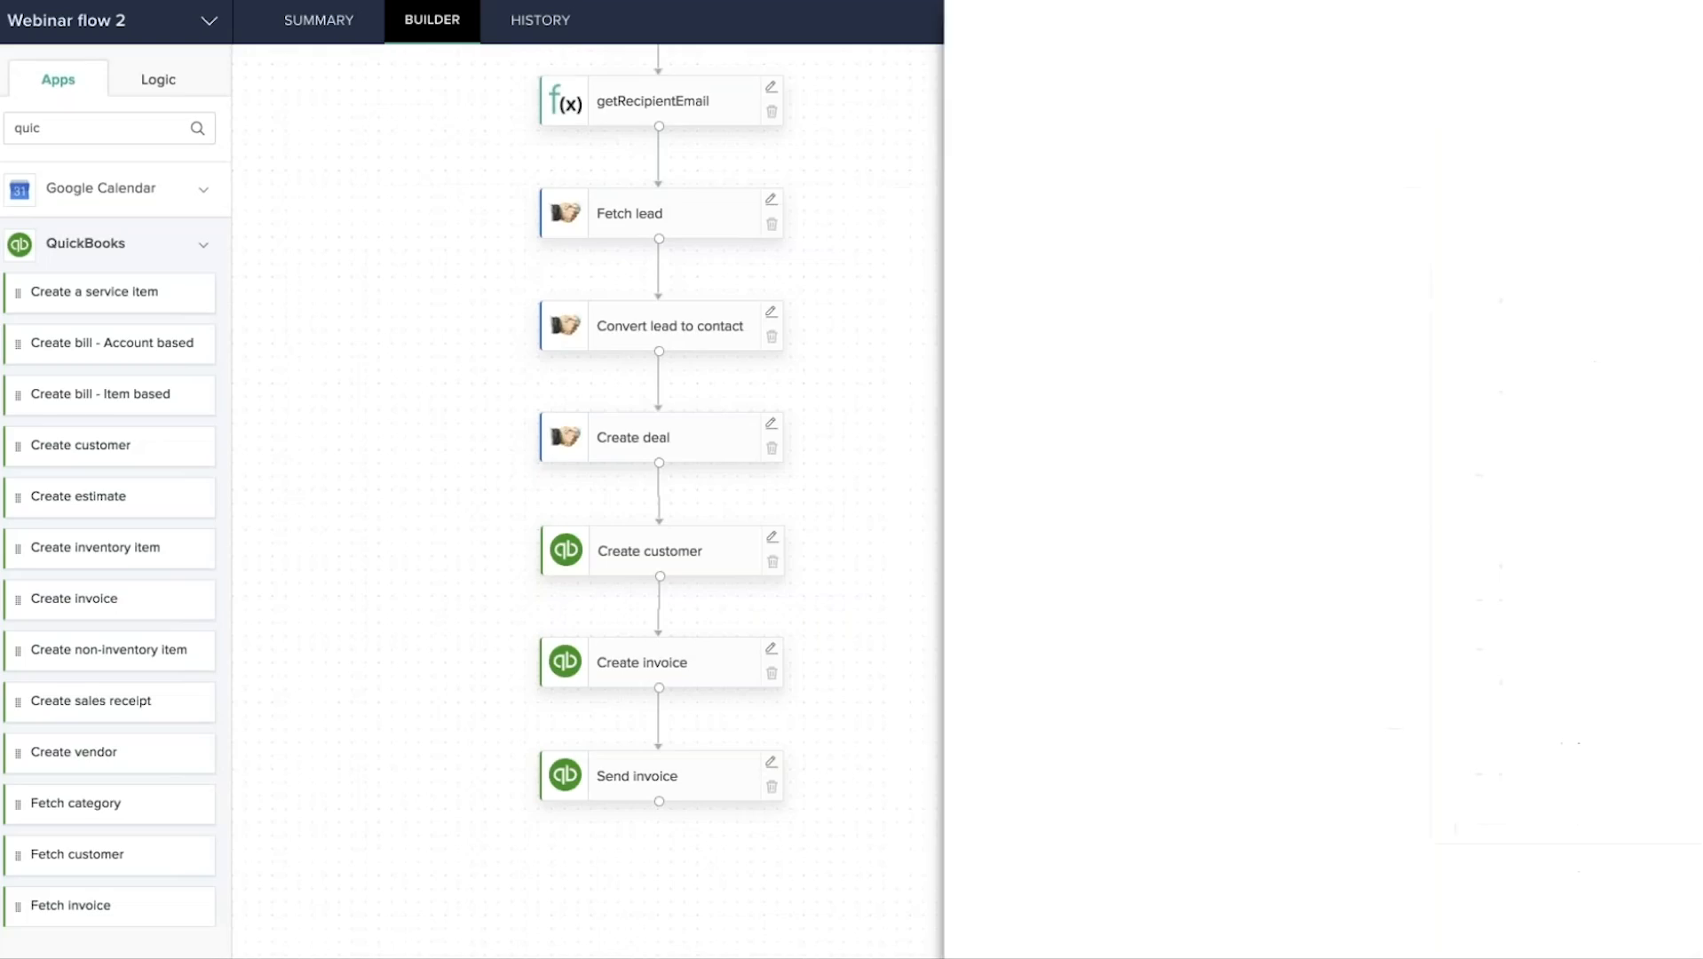
pyautogui.scroll(1, 892, 293)
pyautogui.scroll(1, 893, 294)
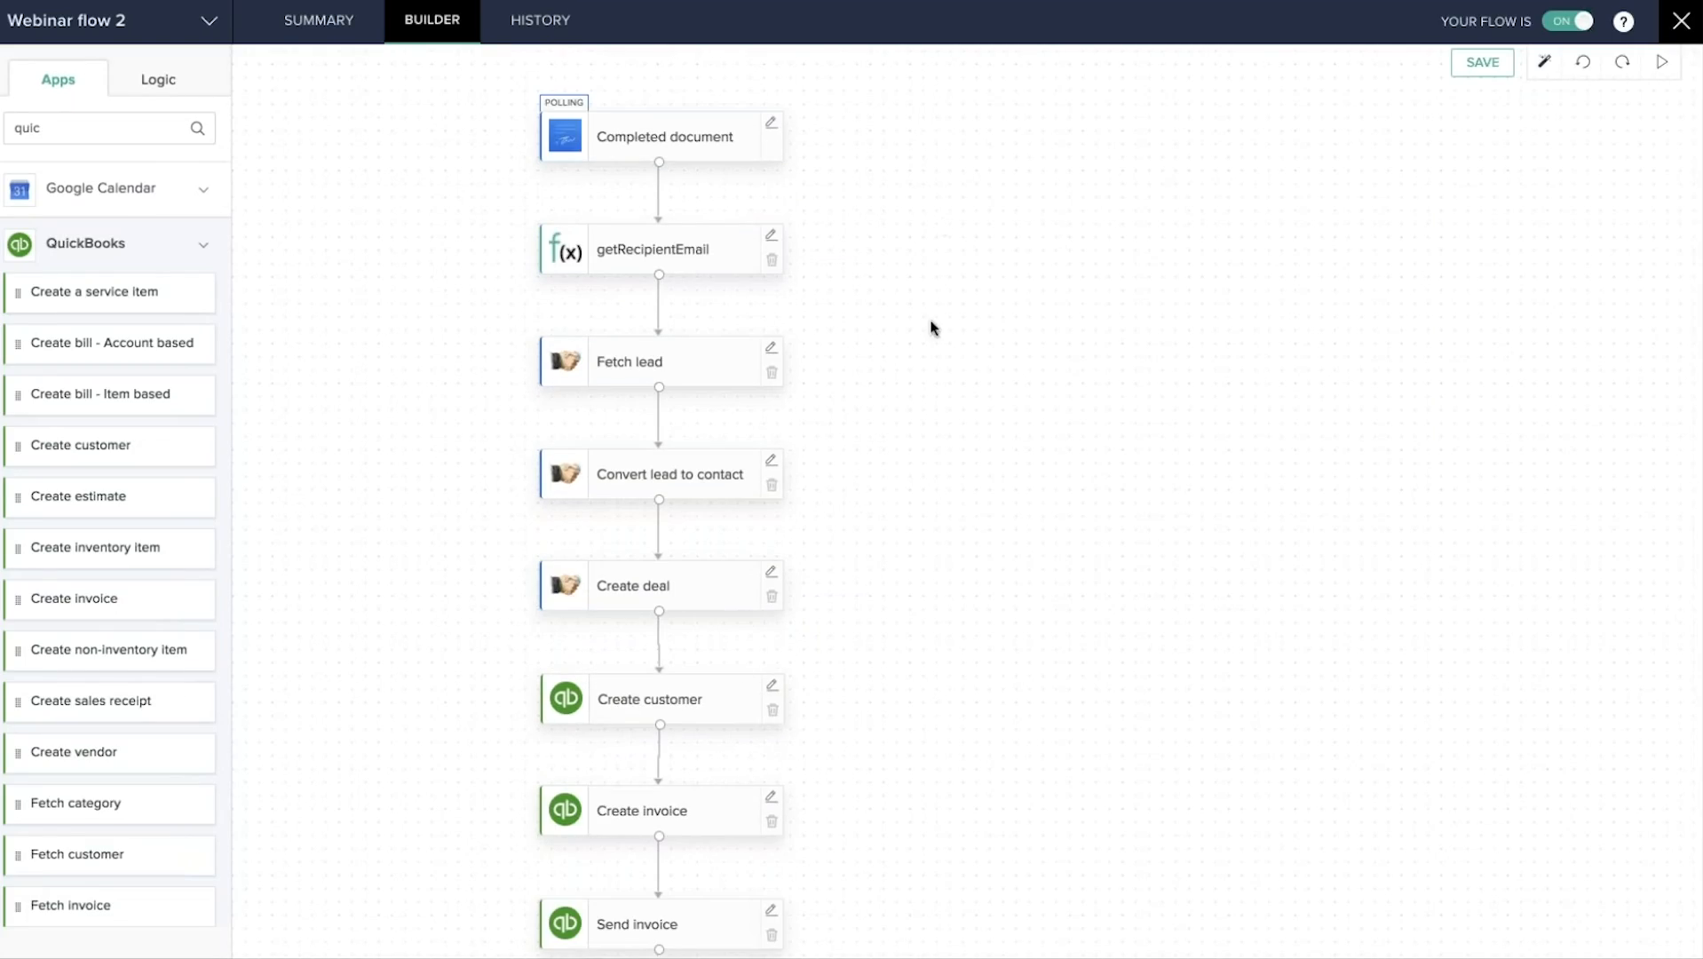
pyautogui.scroll(-2, 930, 477)
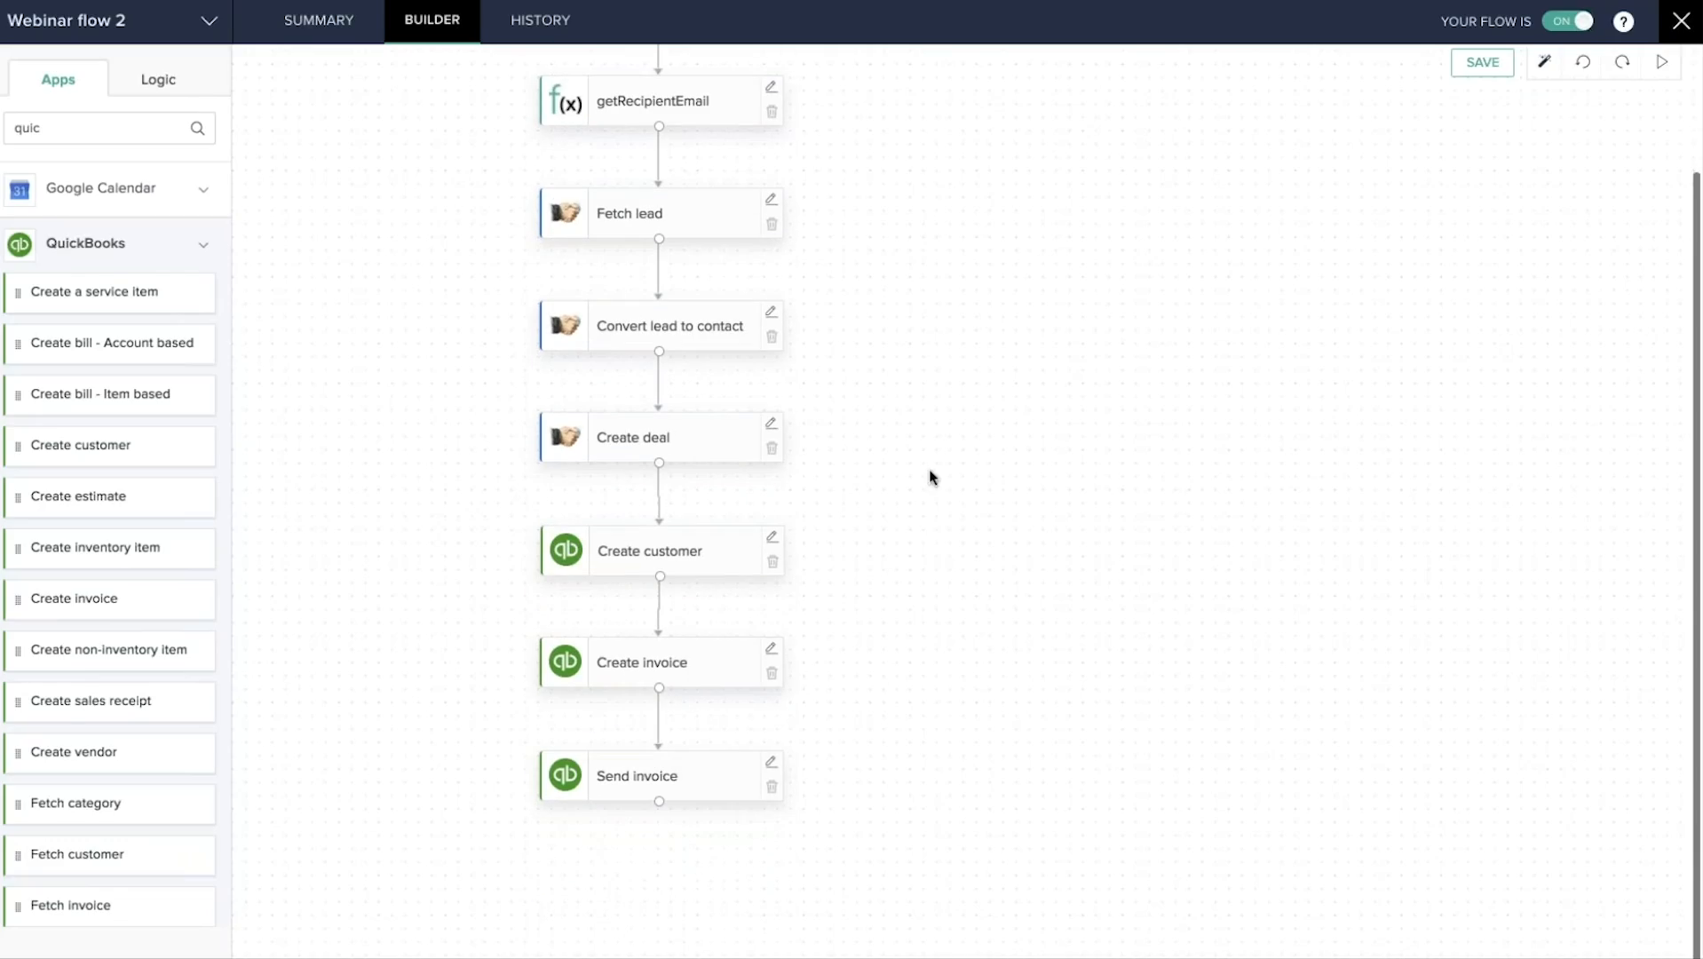
pyautogui.scroll(2, 900, 432)
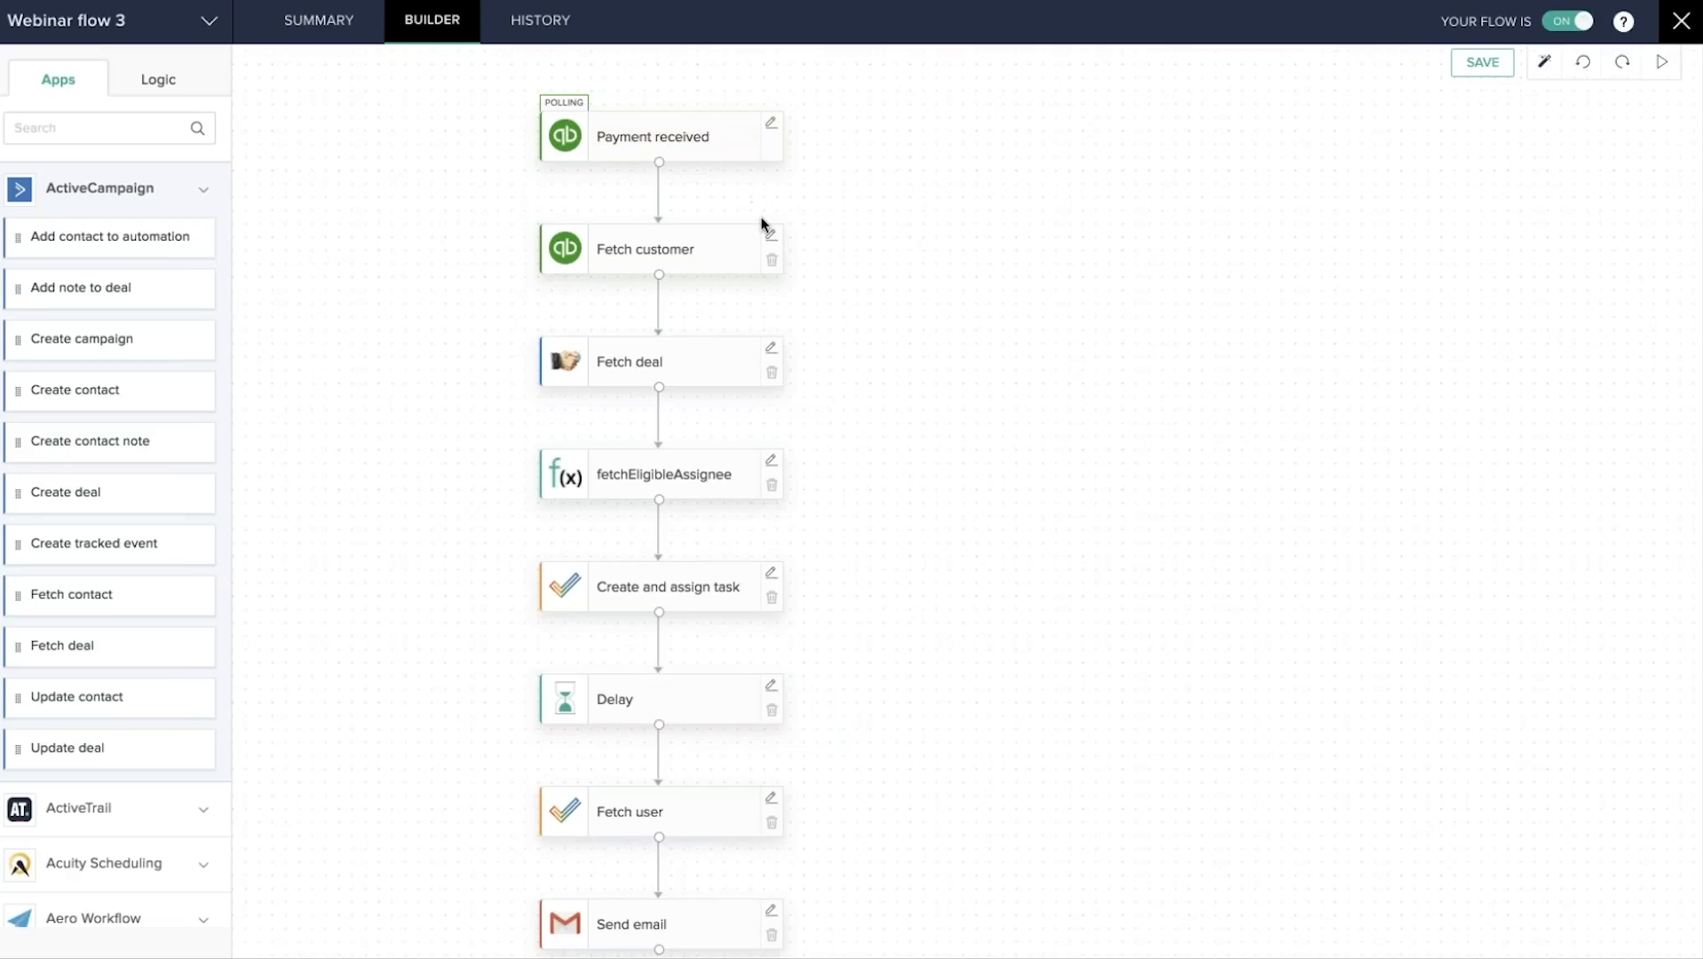
pyautogui.scroll(-1, 761, 217)
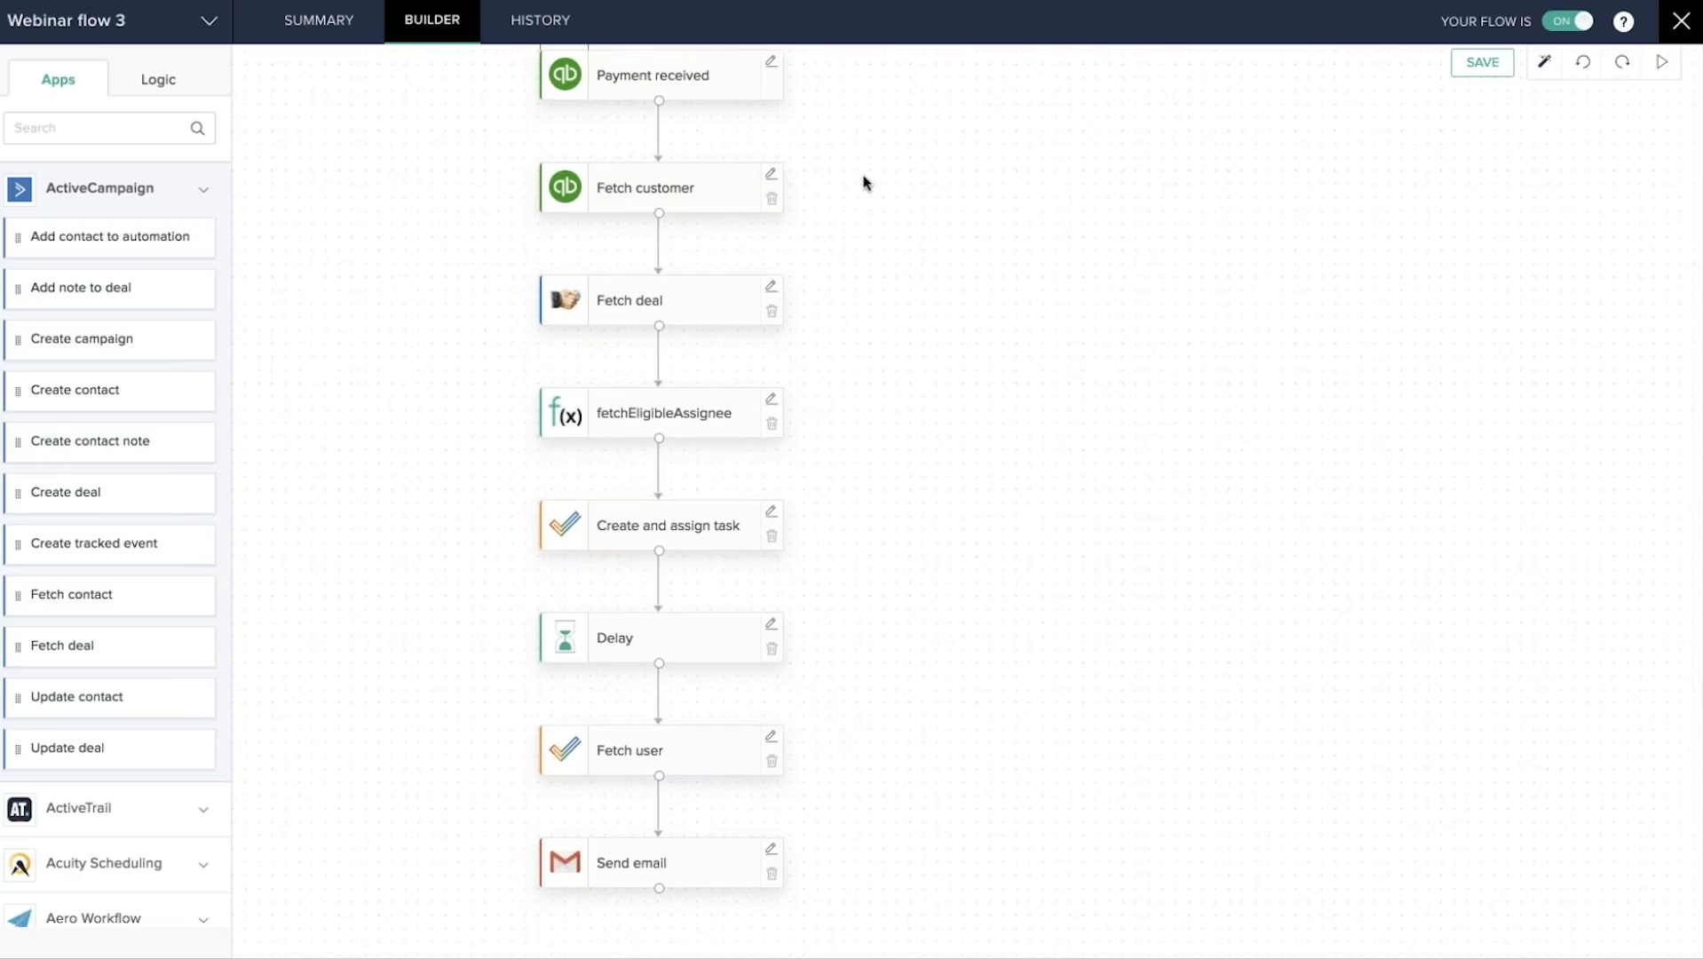
pyautogui.scroll(1, 863, 183)
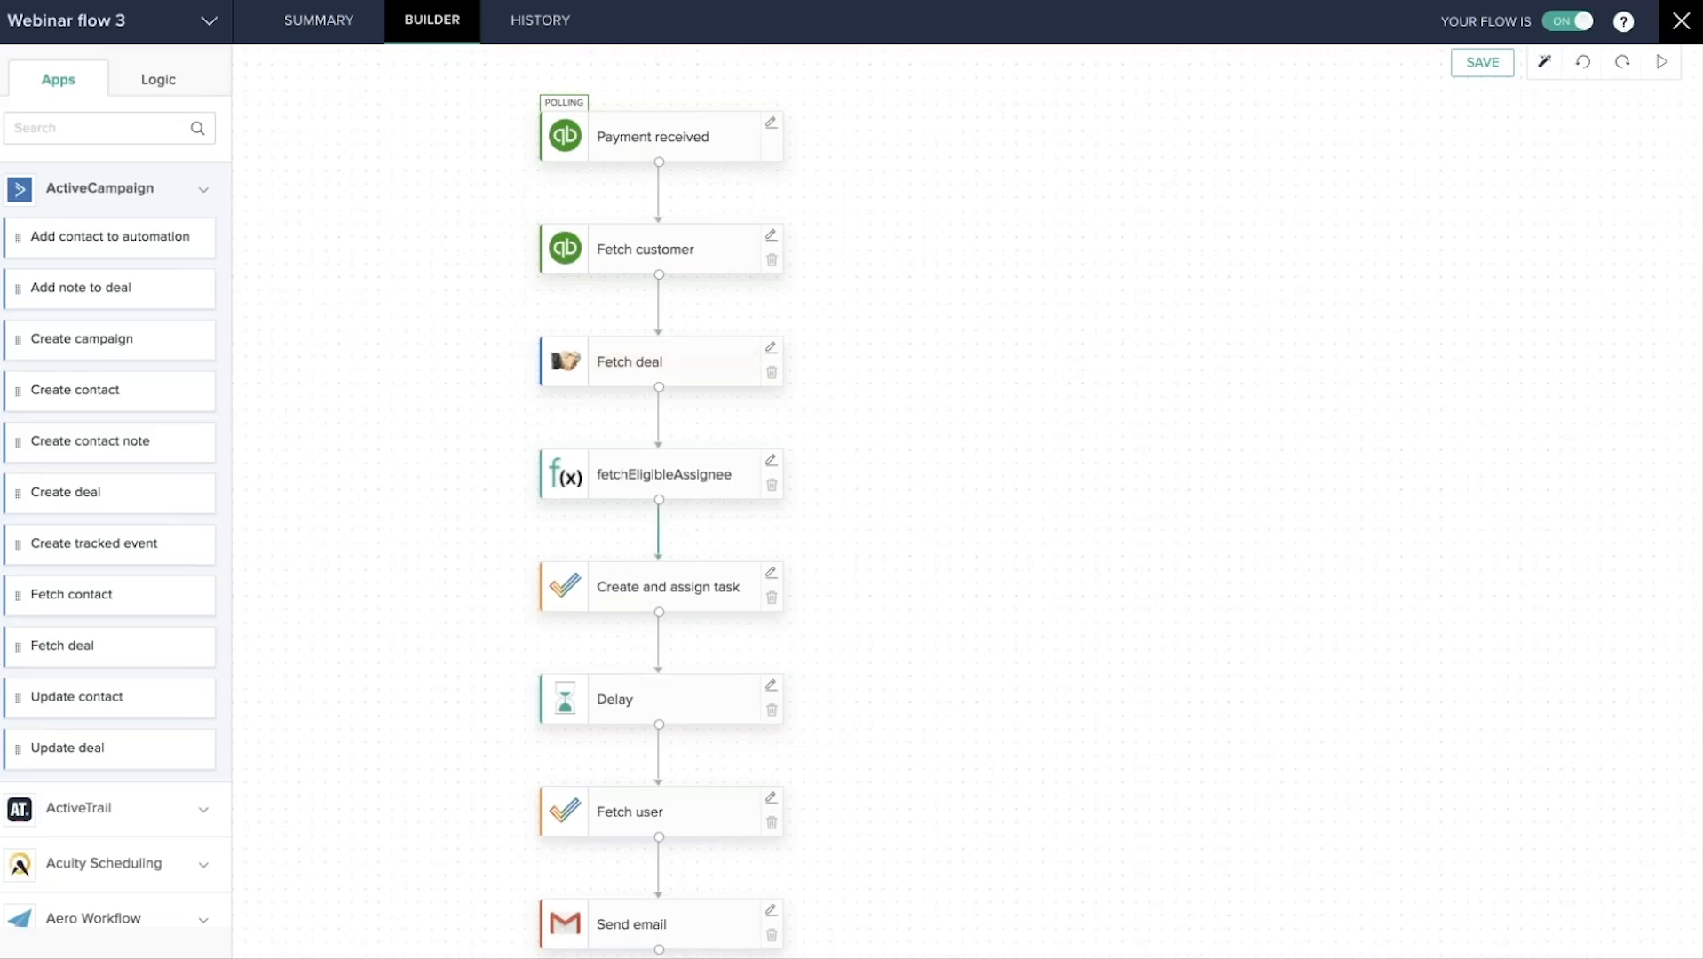
pyautogui.scroll(-2, 838, 490)
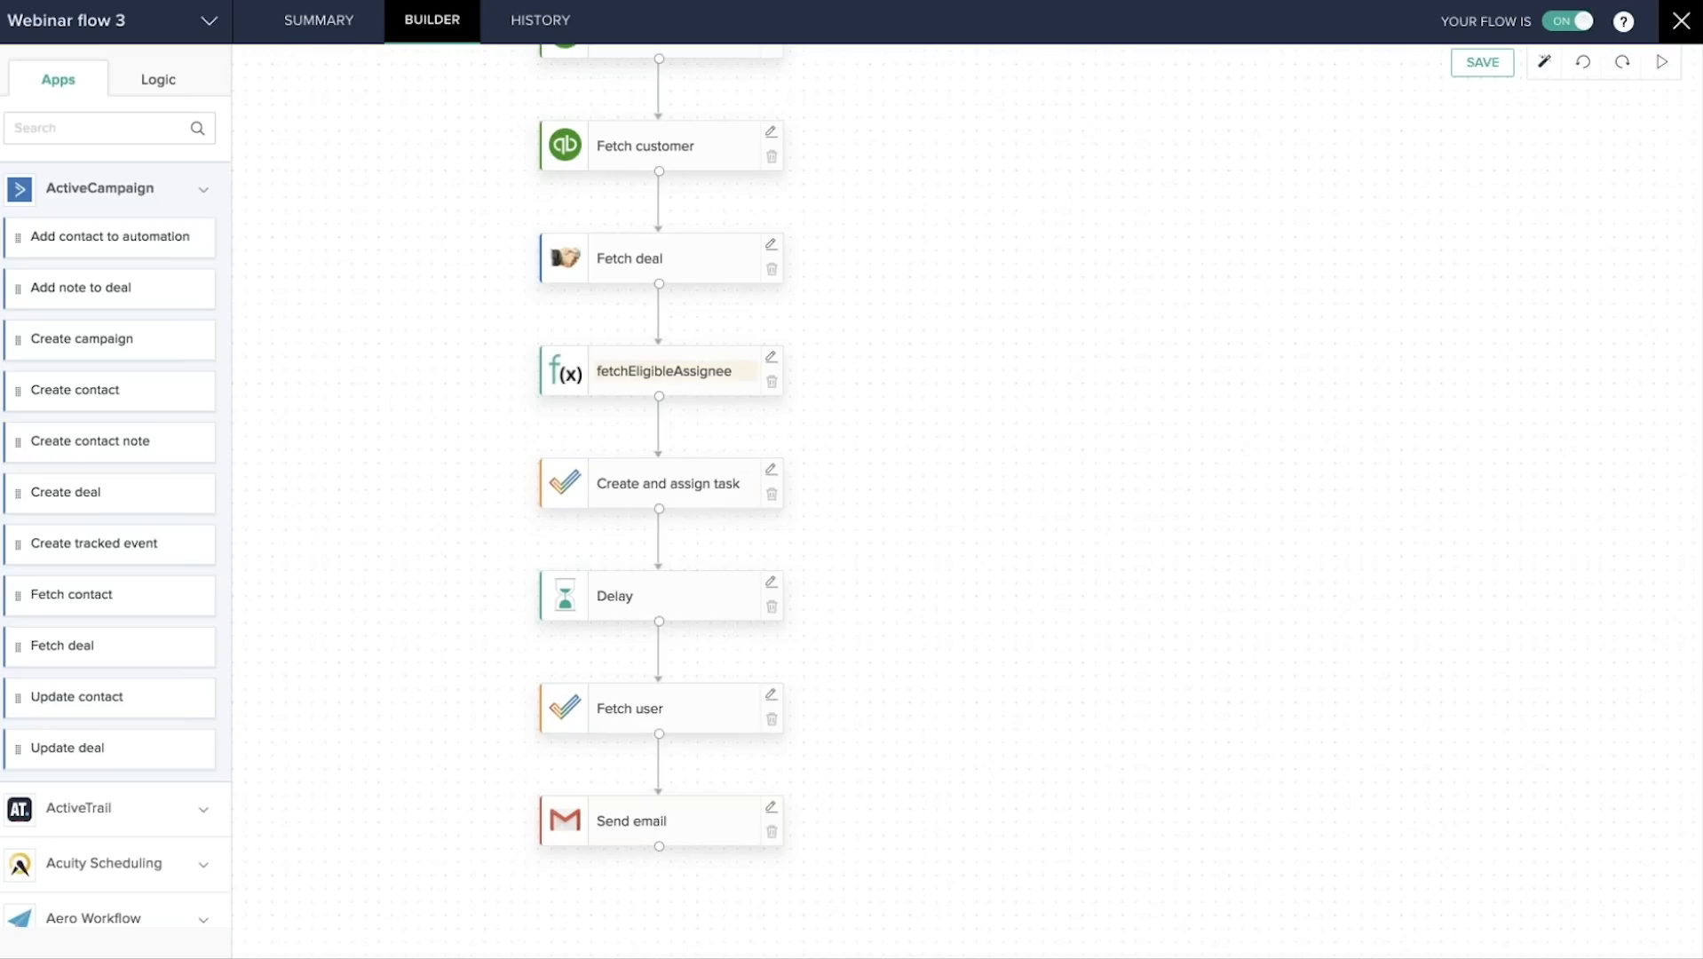
# Expand Custom Functions under Logic, showing DateConv, formatDate and addMinutesToDateTime.
pyautogui.click(156, 81)
pyautogui.click(167, 463)
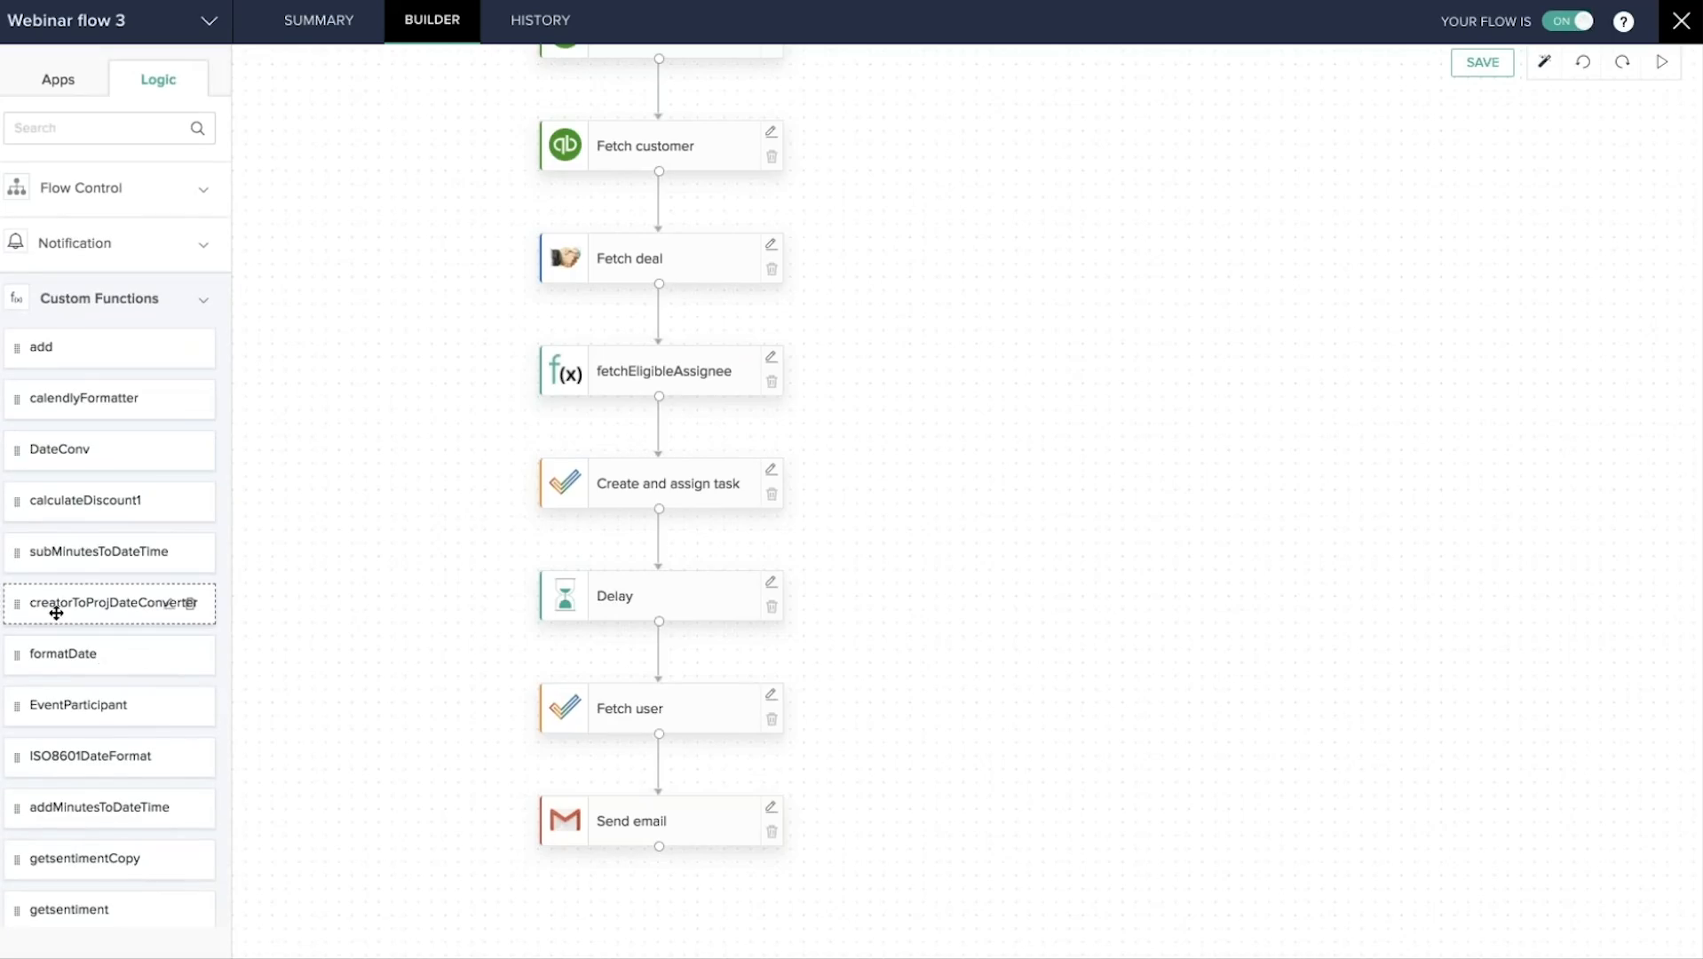
pyautogui.click(766, 360)
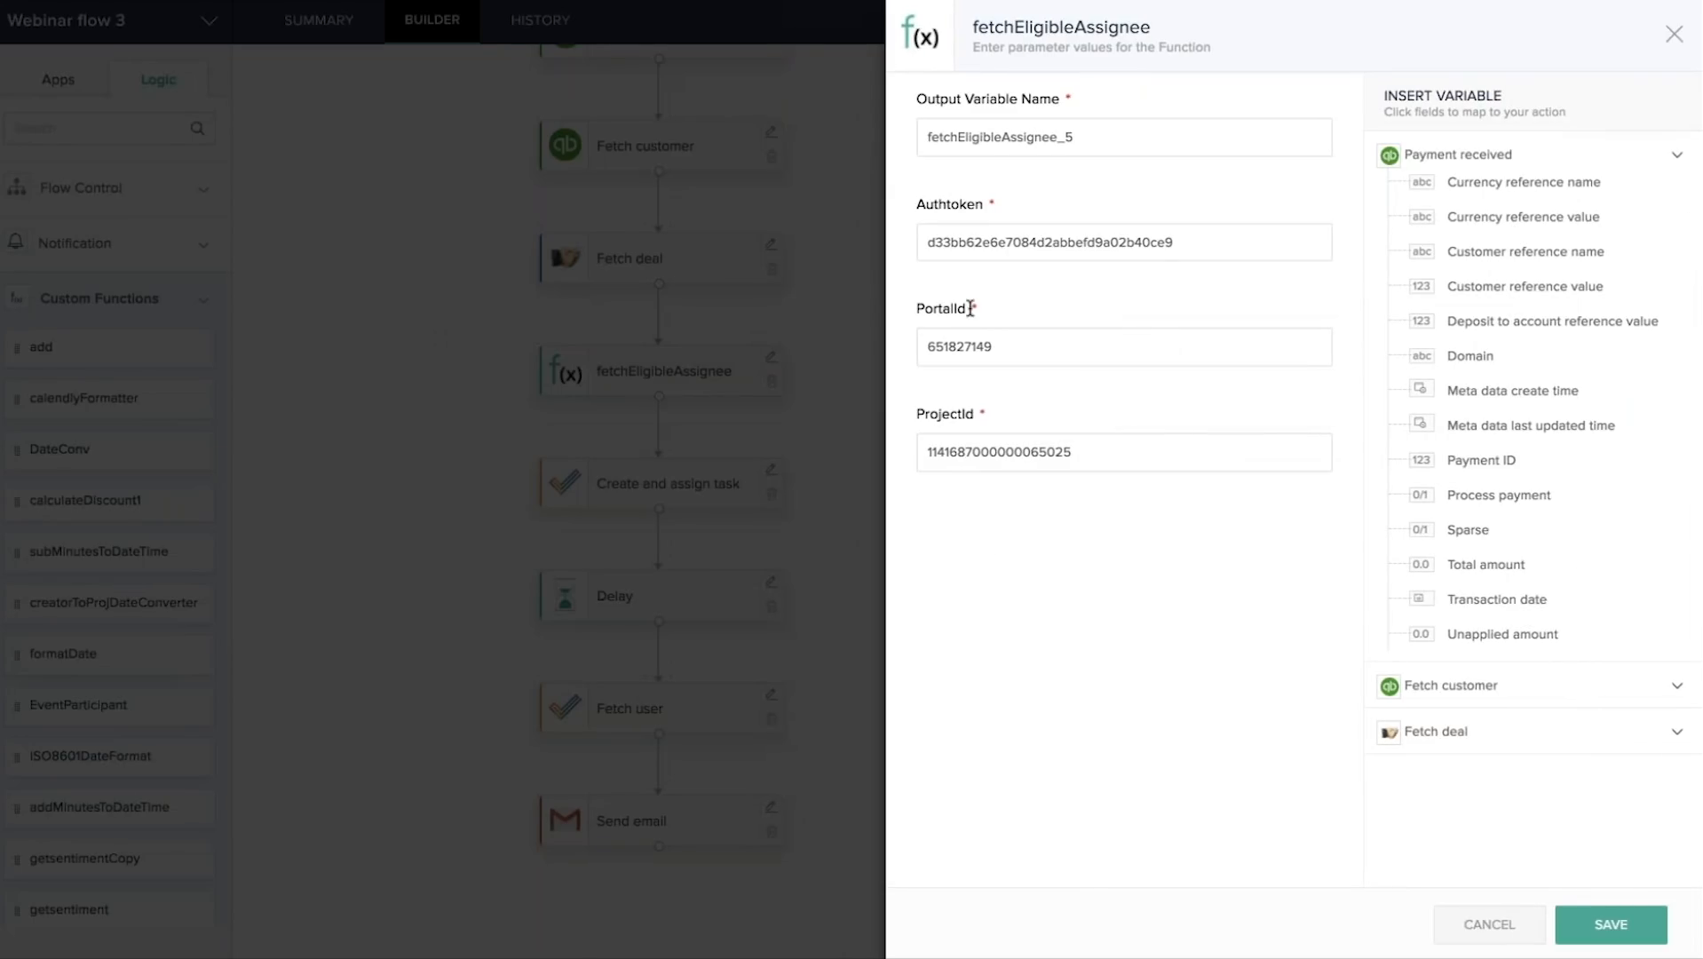
pyautogui.click(1674, 33)
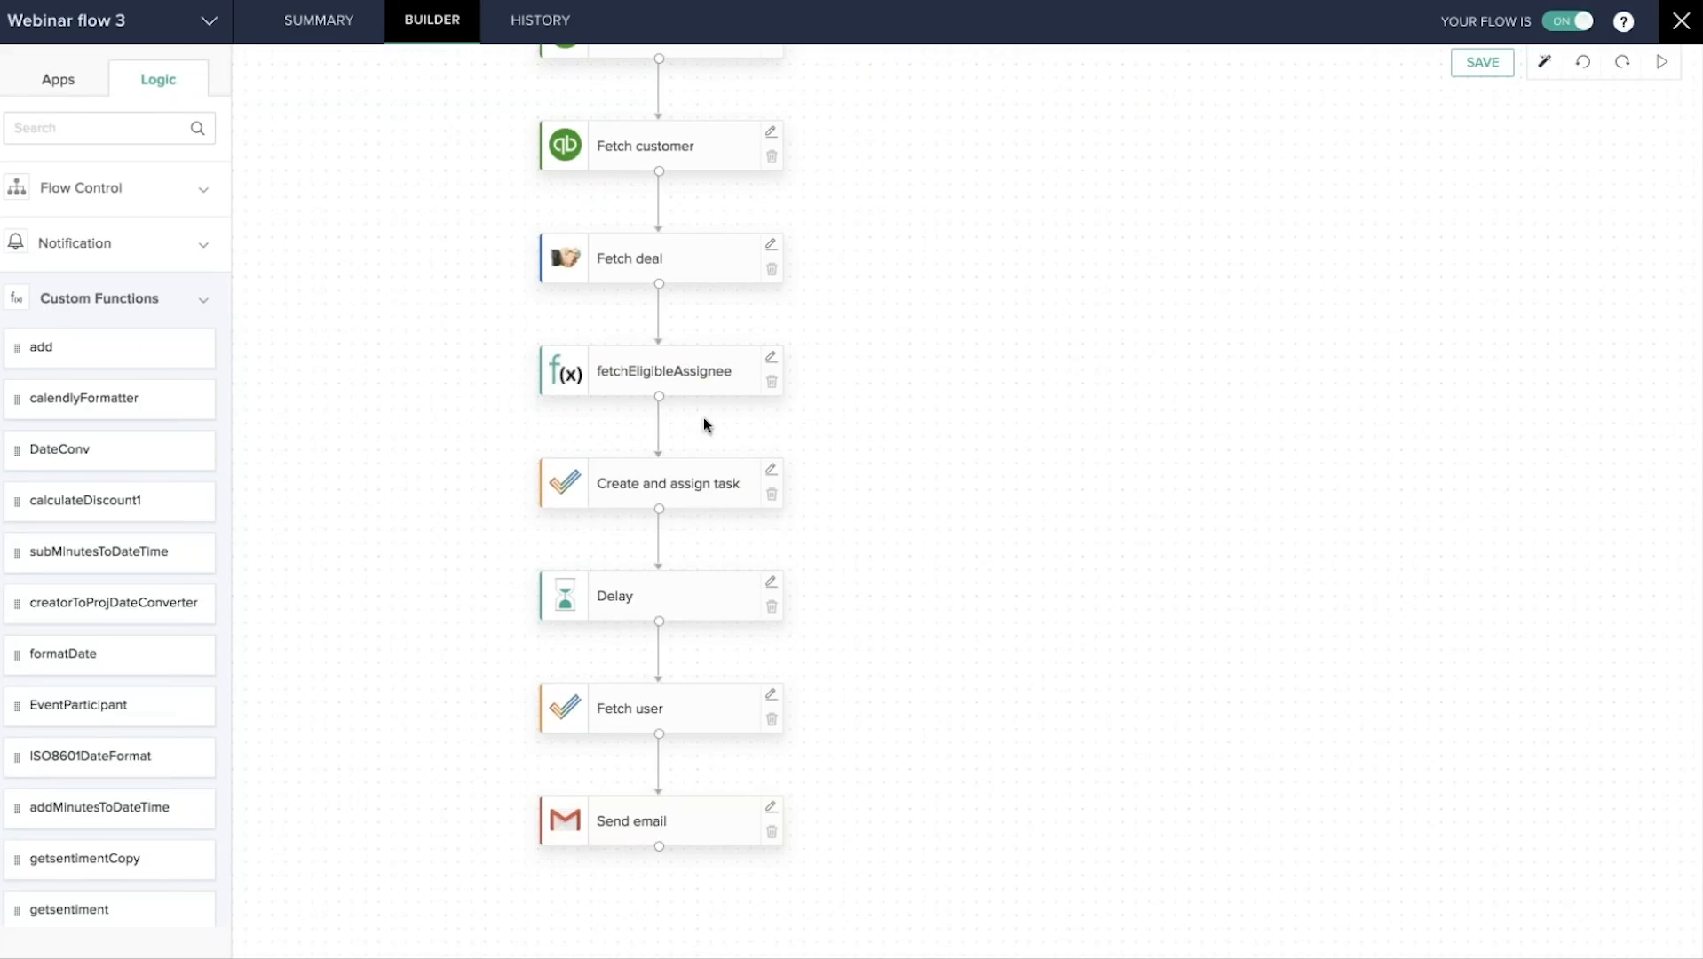
pyautogui.scroll(-1, 689, 439)
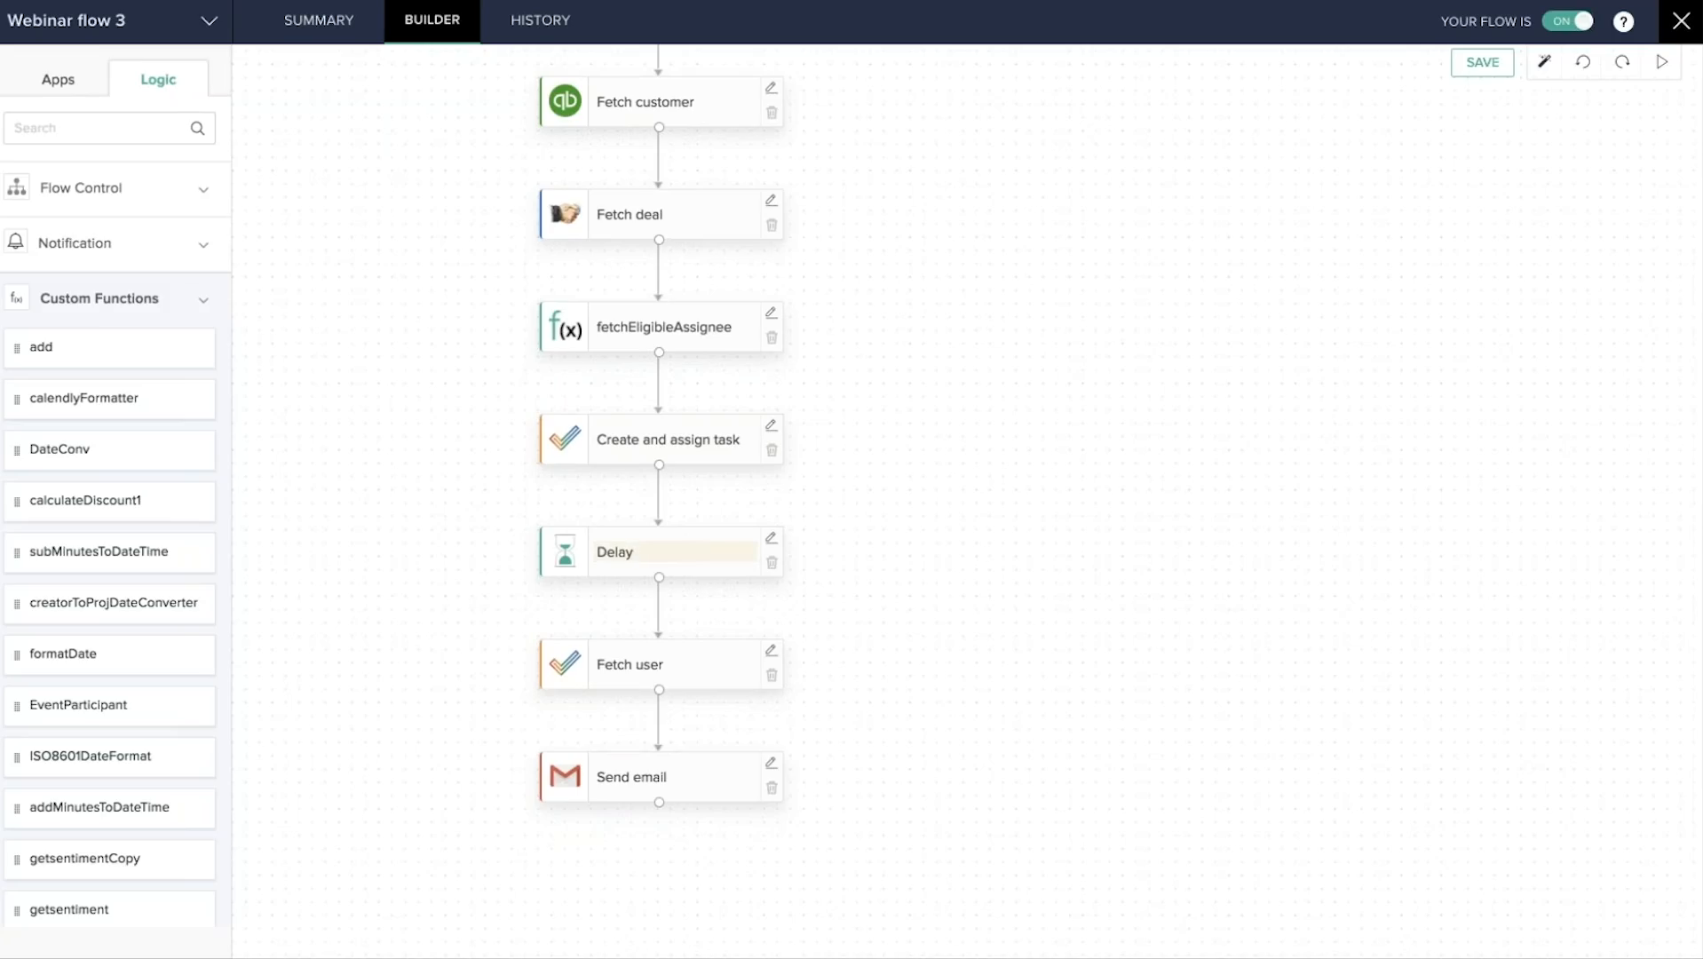
# Expand Flow Control and check the Delay step's unit, keeping it at Minutes.
pyautogui.click(148, 204)
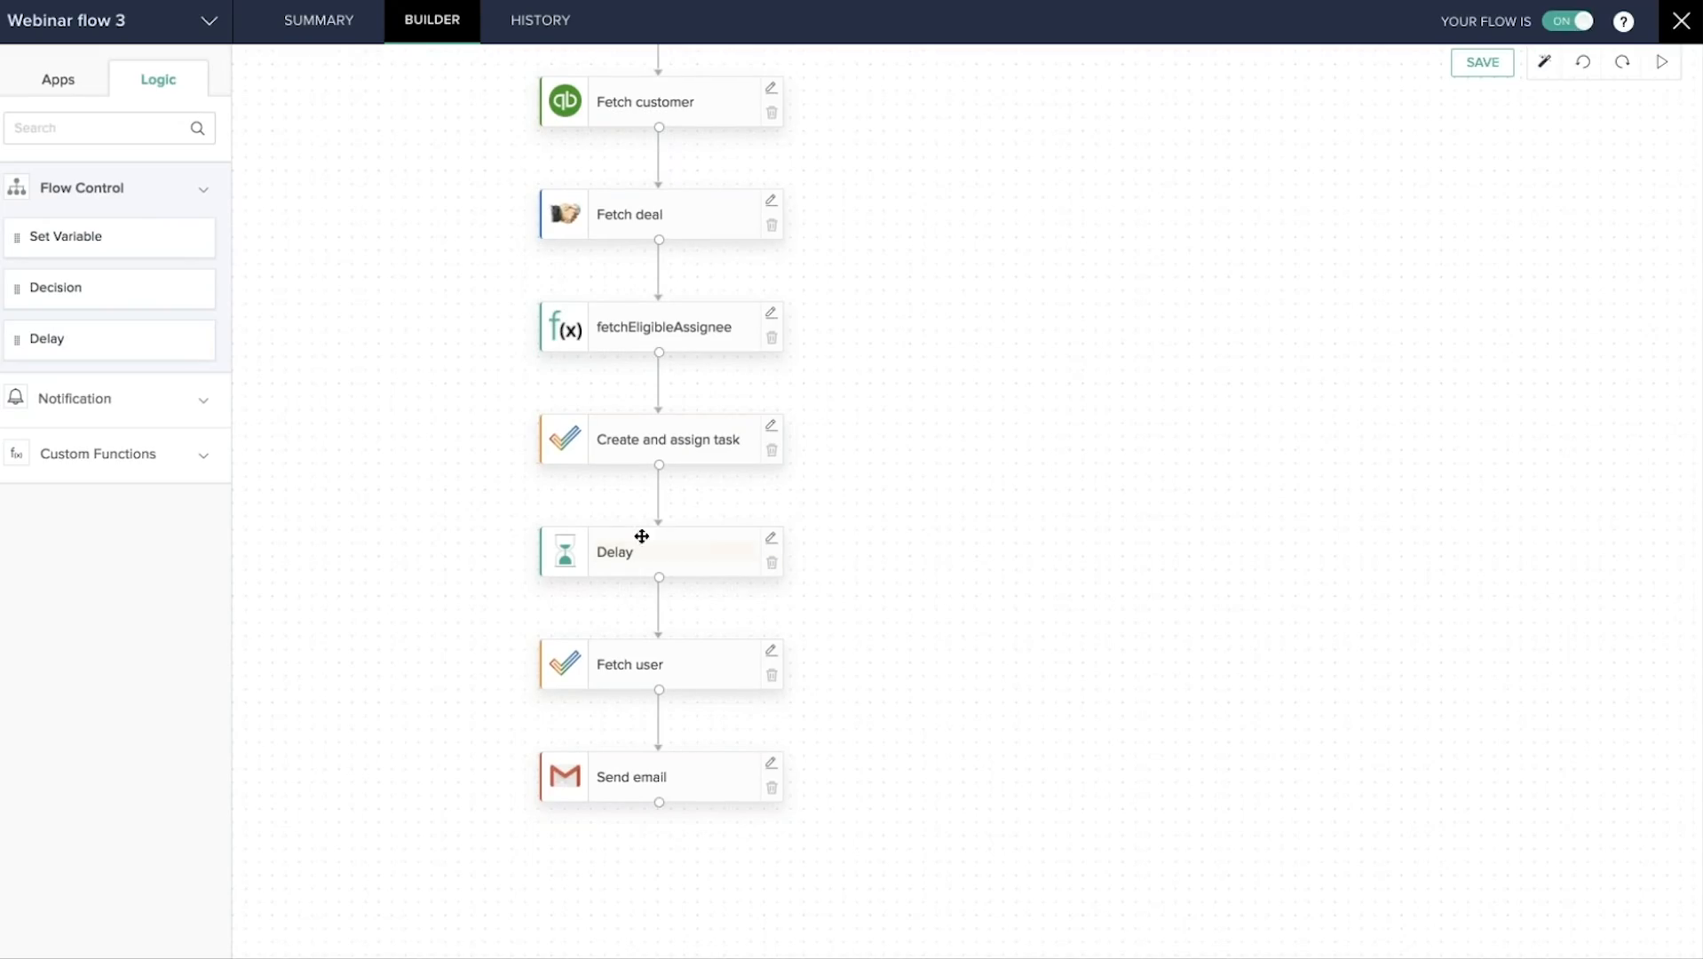
pyautogui.click(771, 540)
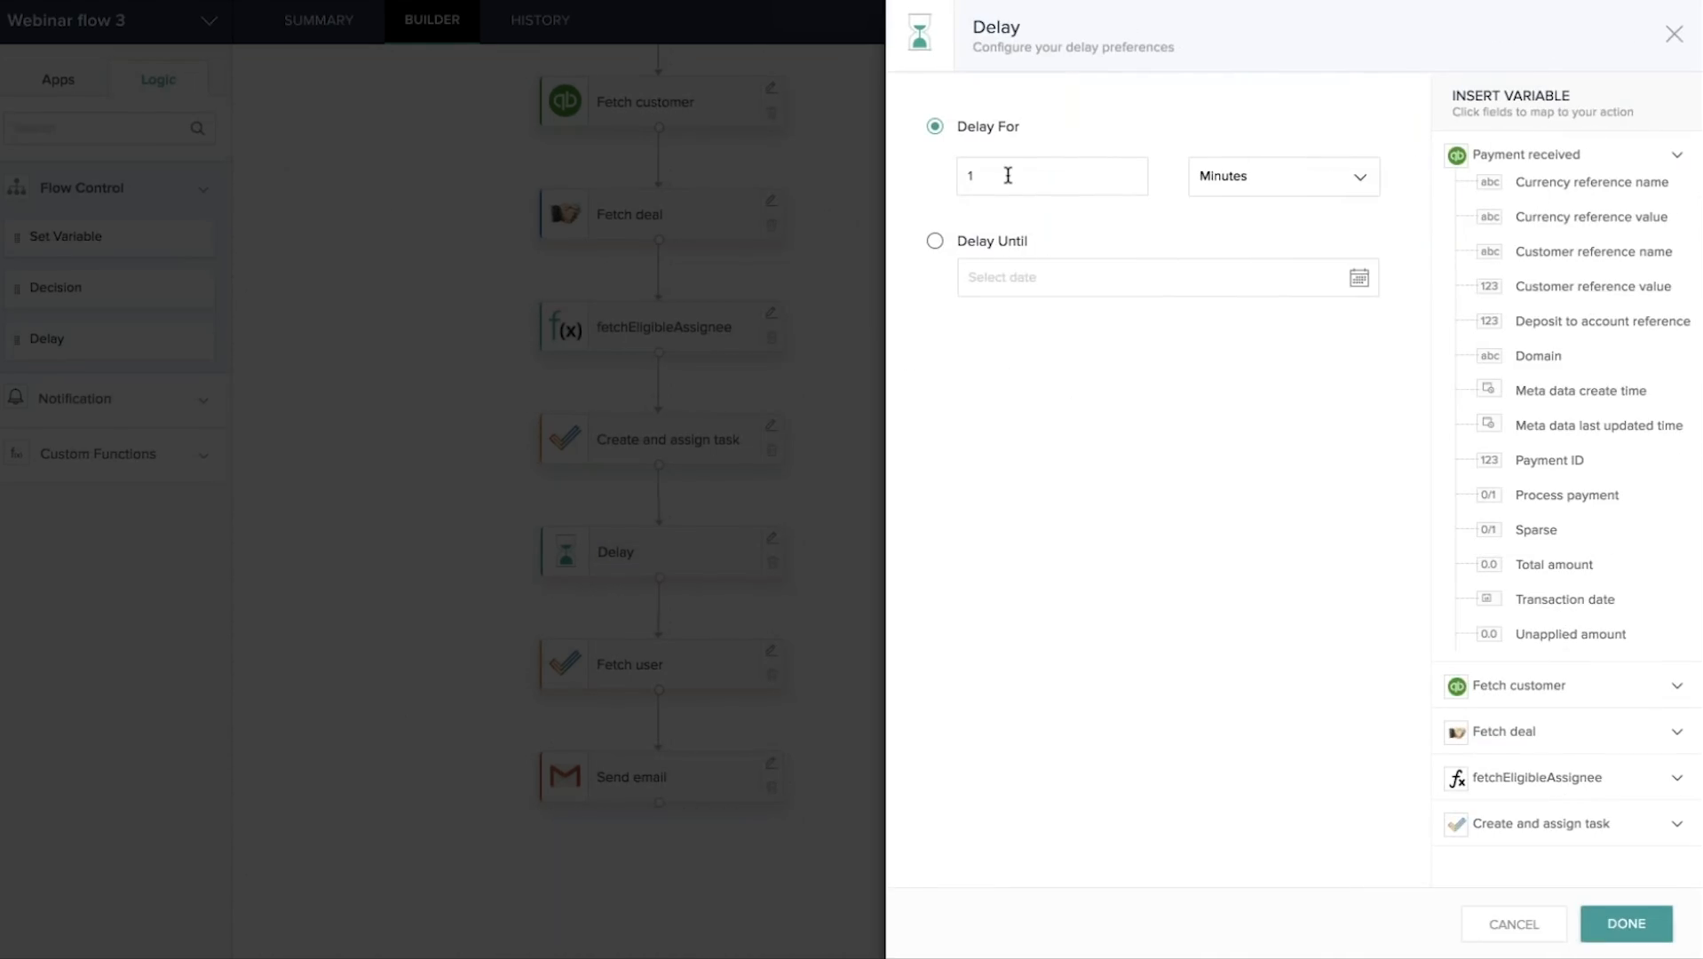
pyautogui.click(1327, 184)
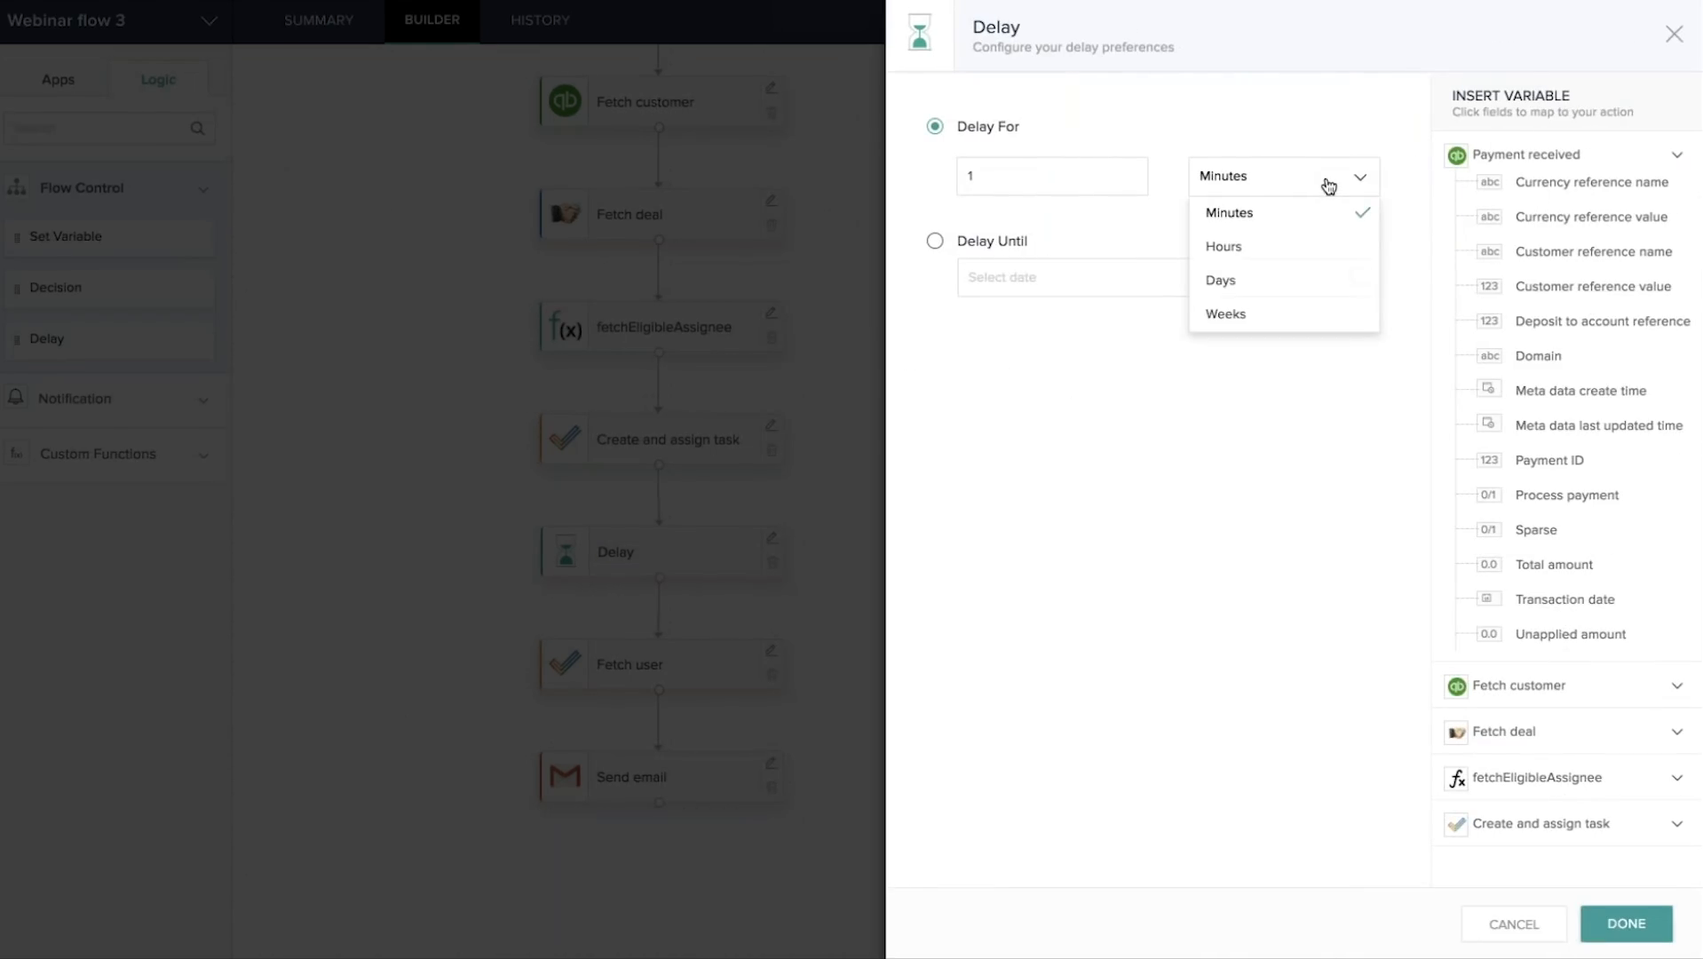
pyautogui.click(1178, 469)
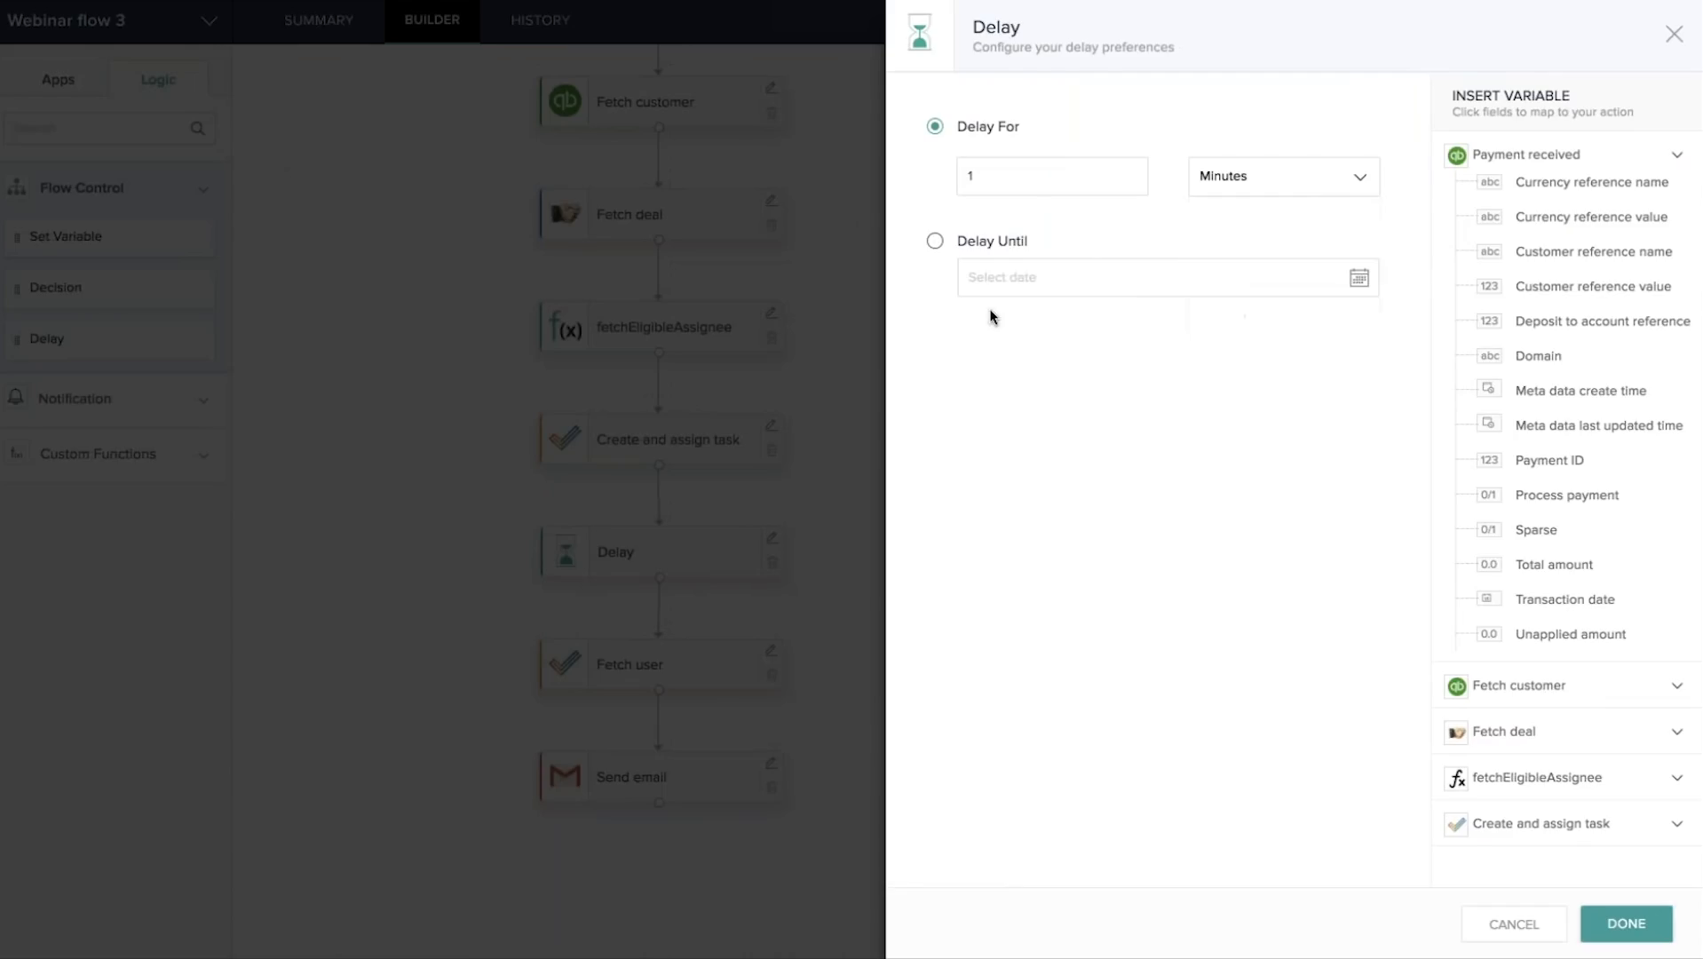
pyautogui.click(1676, 34)
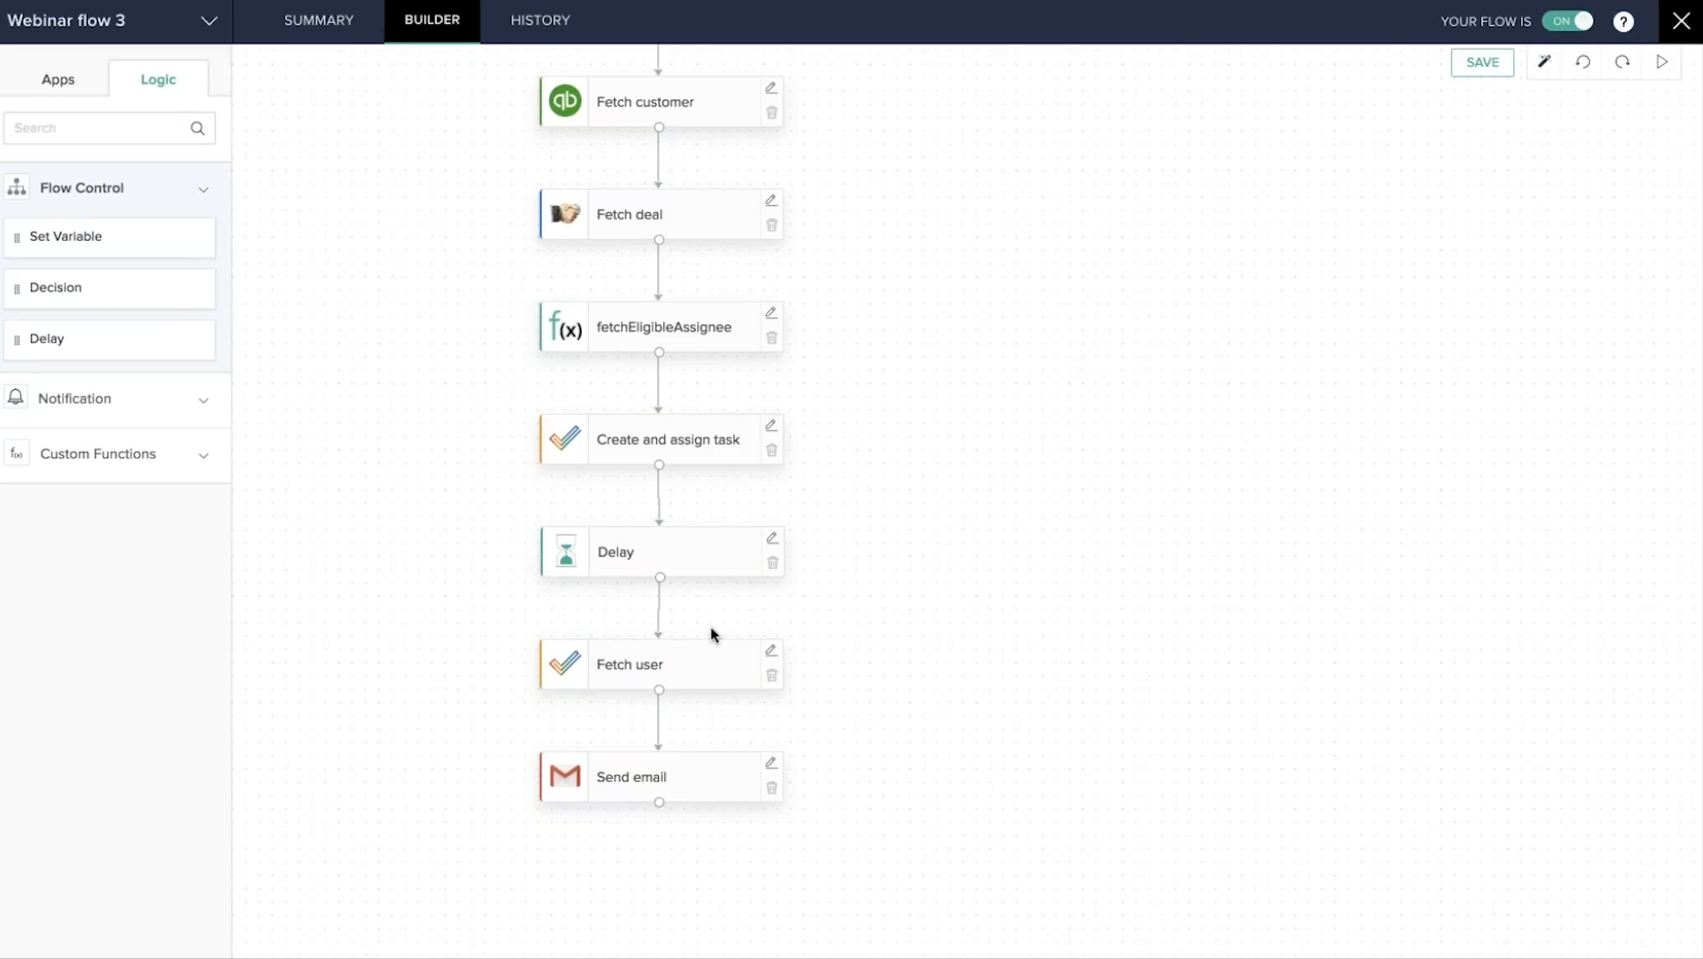
# Scroll over the Webinar flow 3 canvas to review its steps.
pyautogui.scroll(2, 846, 535)
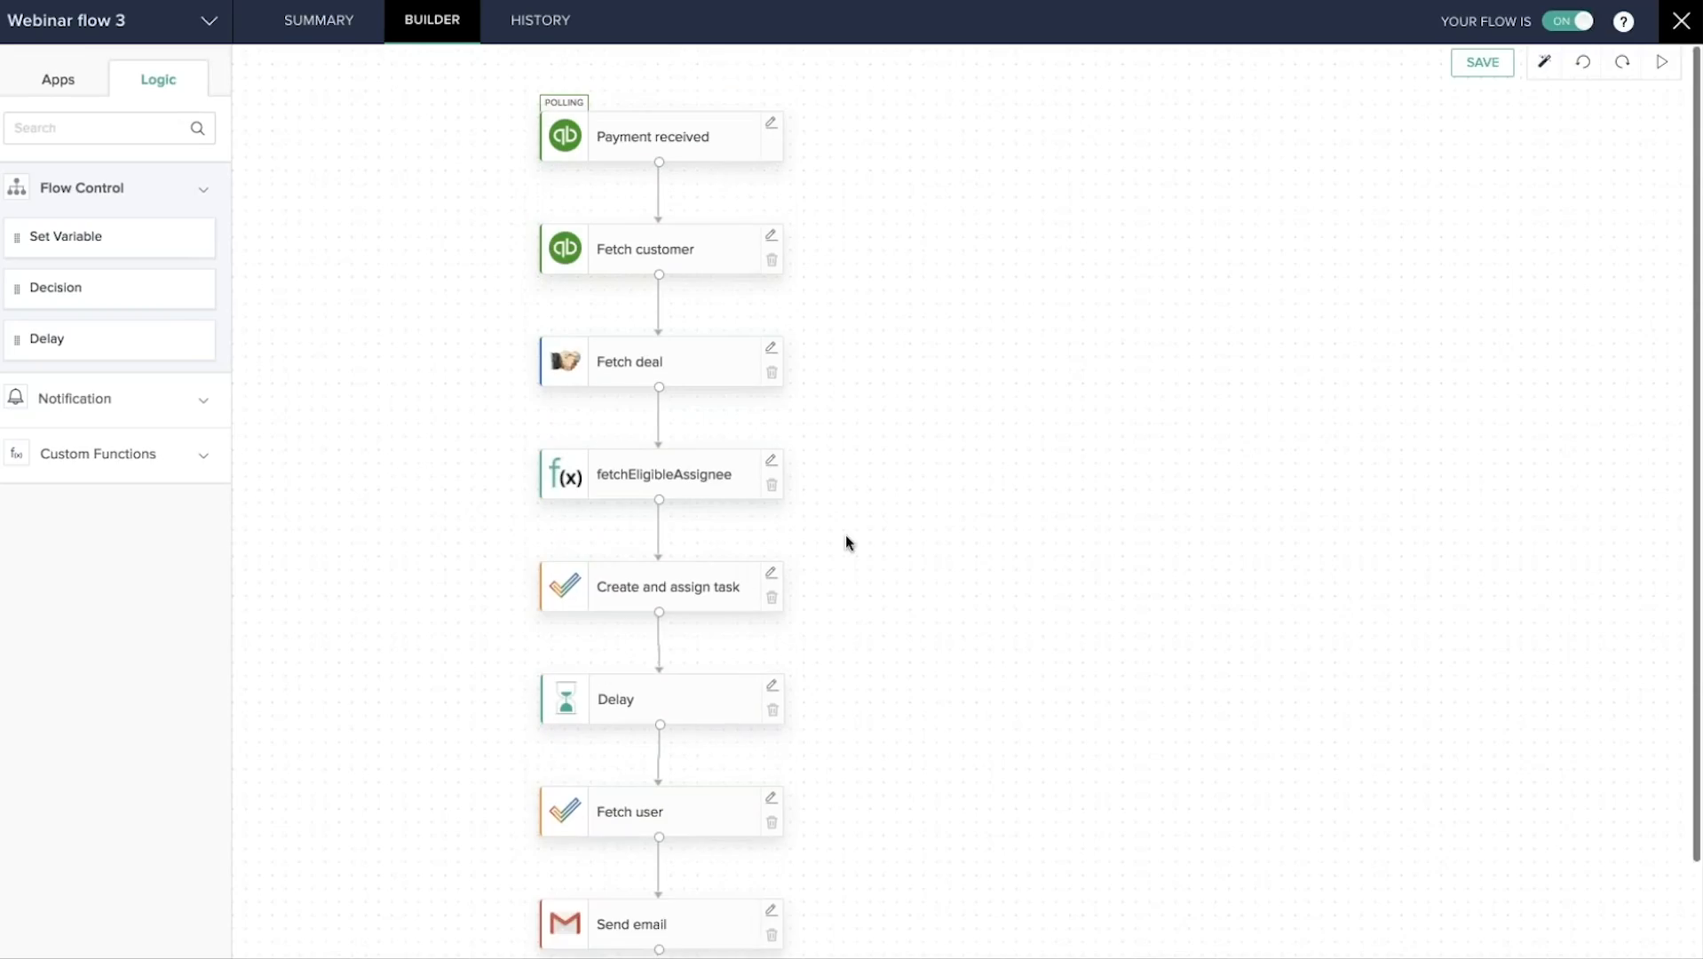
pyautogui.scroll(-2, 846, 651)
pyautogui.scroll(2, 845, 651)
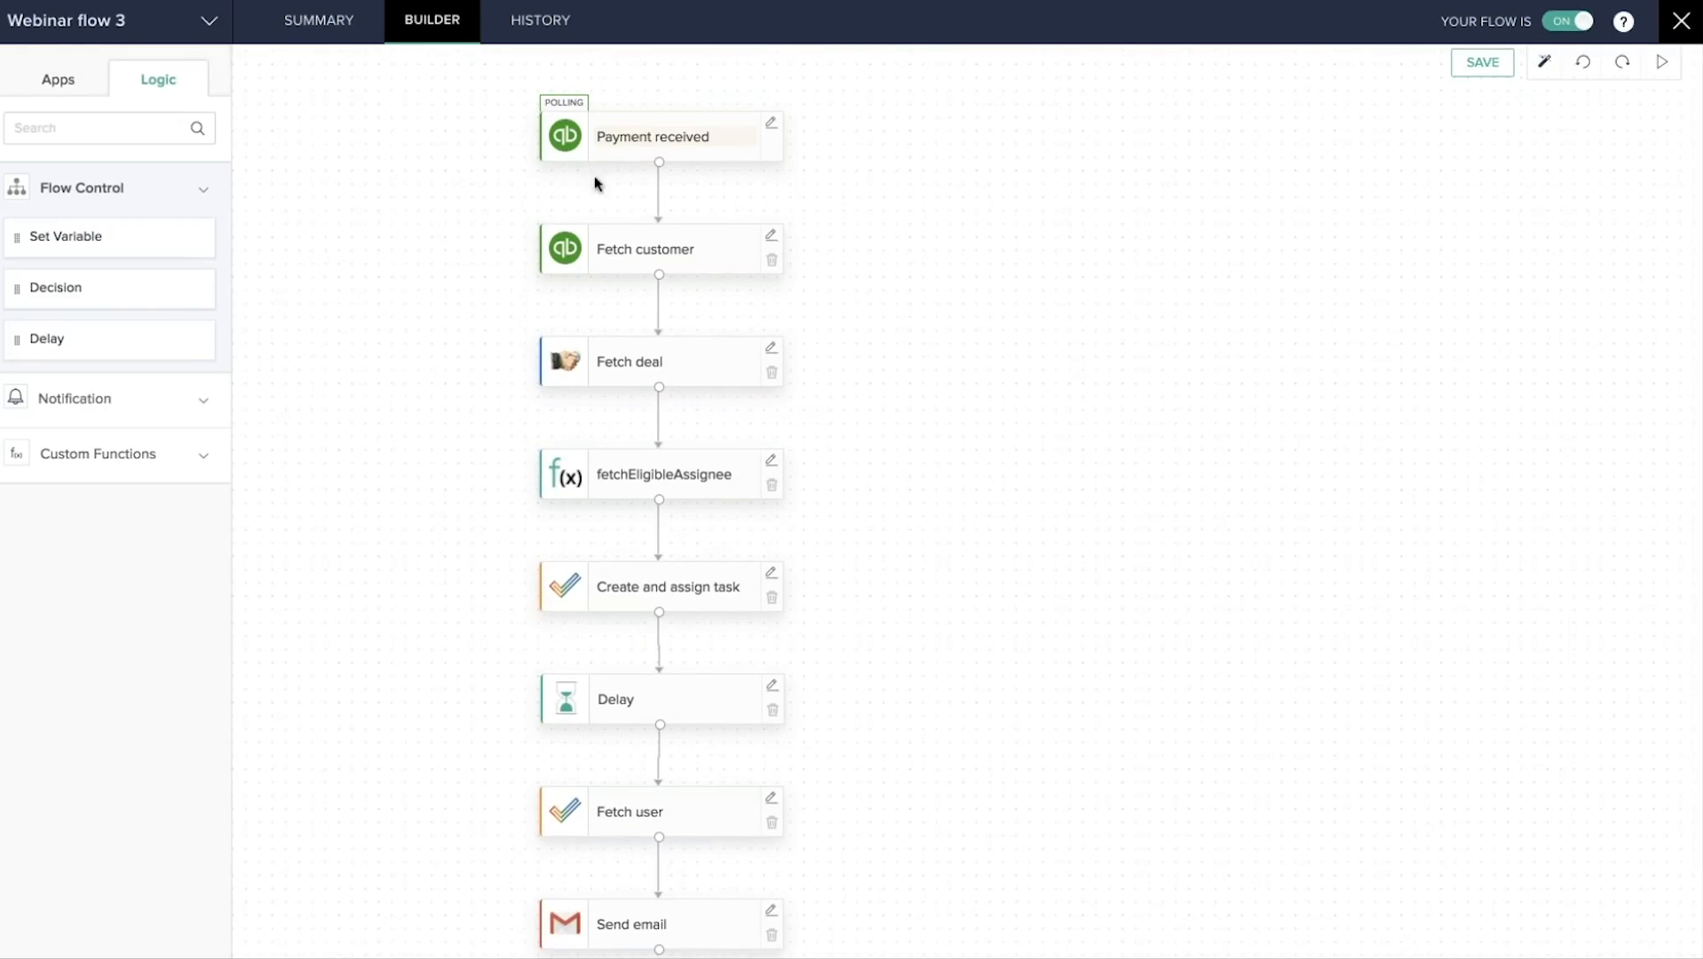
pyautogui.scroll(-2, 855, 464)
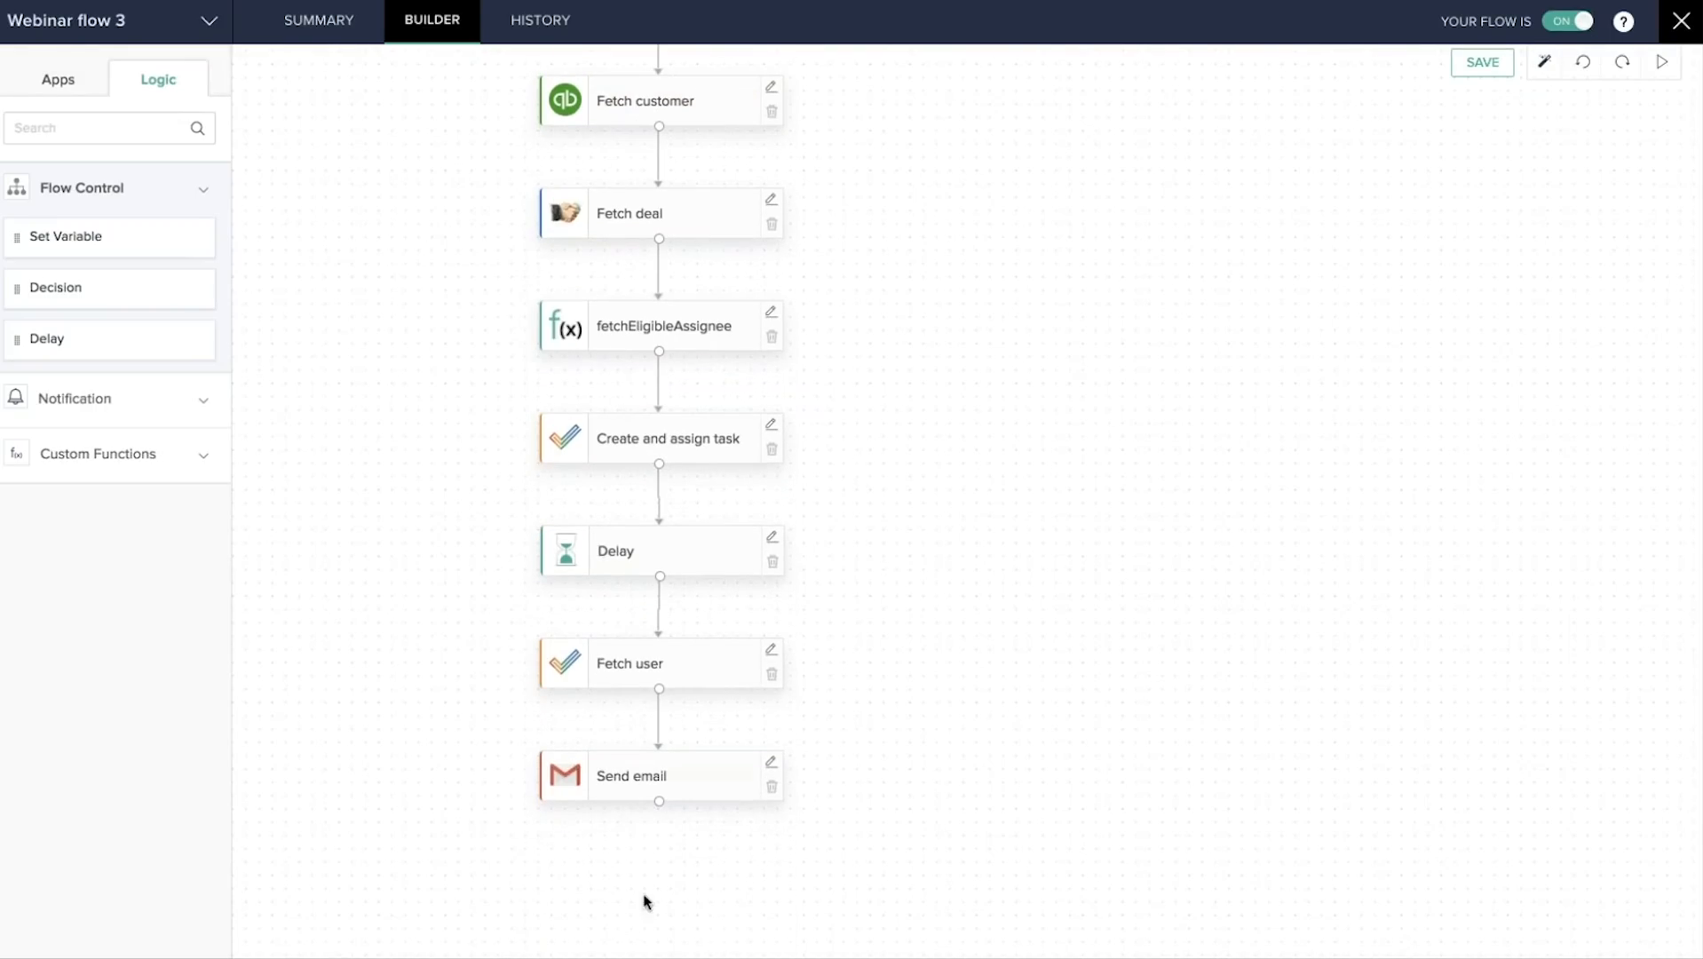
pyautogui.scroll(2, 825, 749)
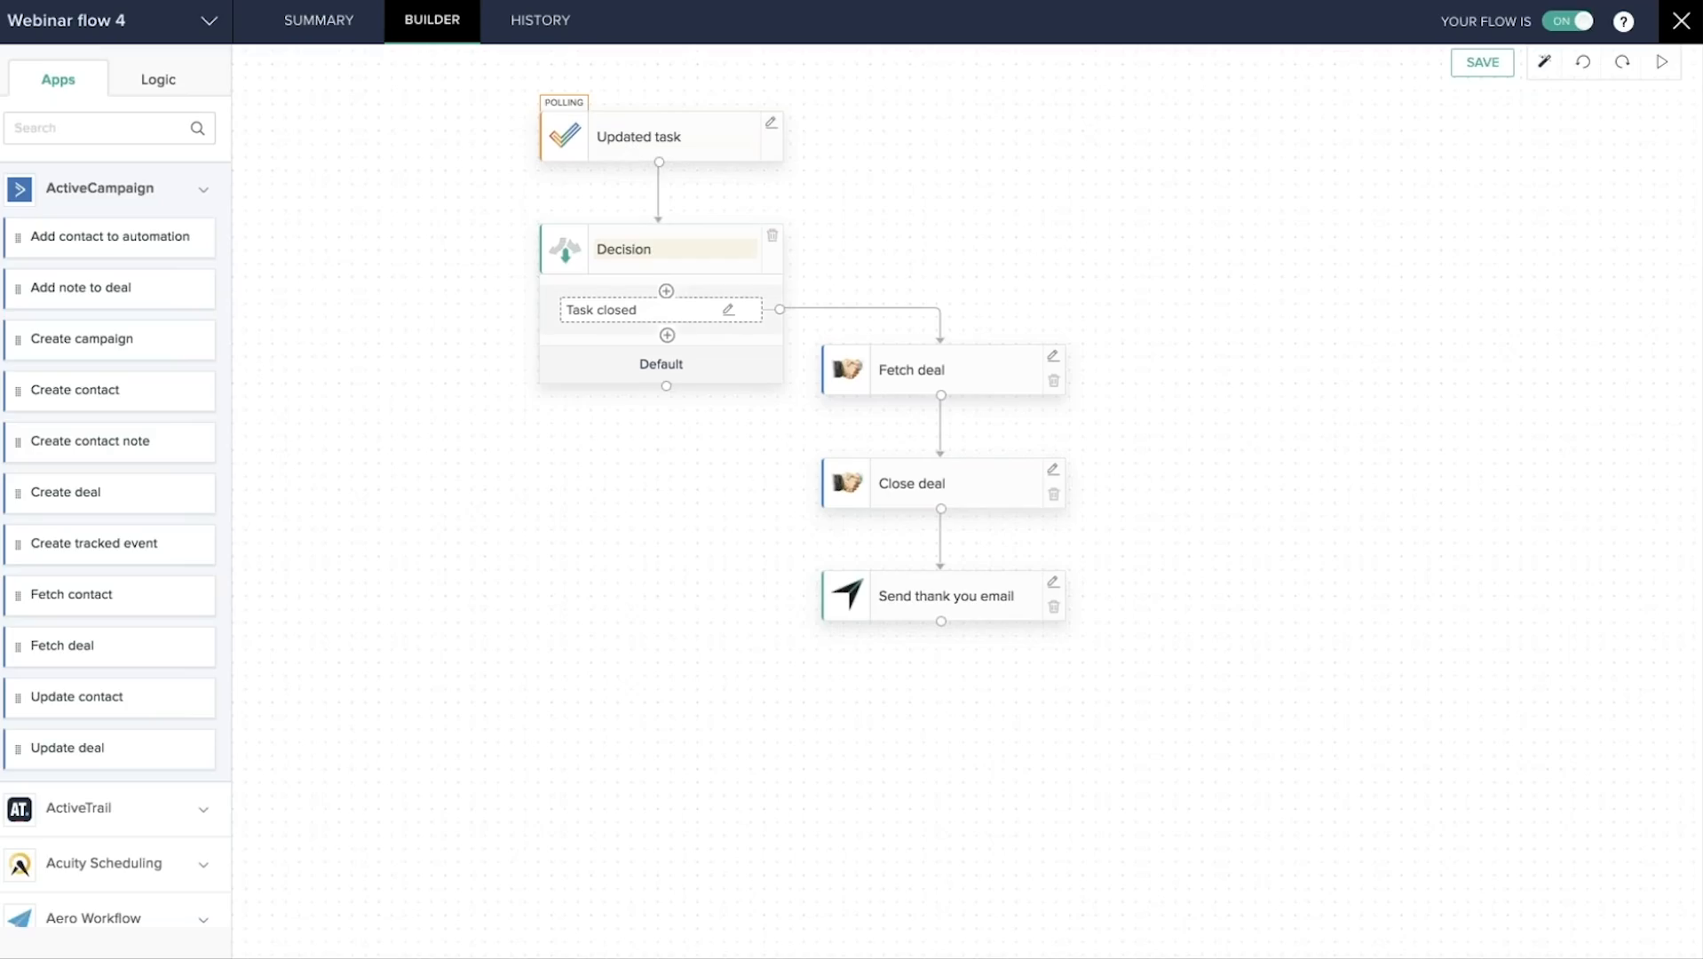
pyautogui.click(728, 312)
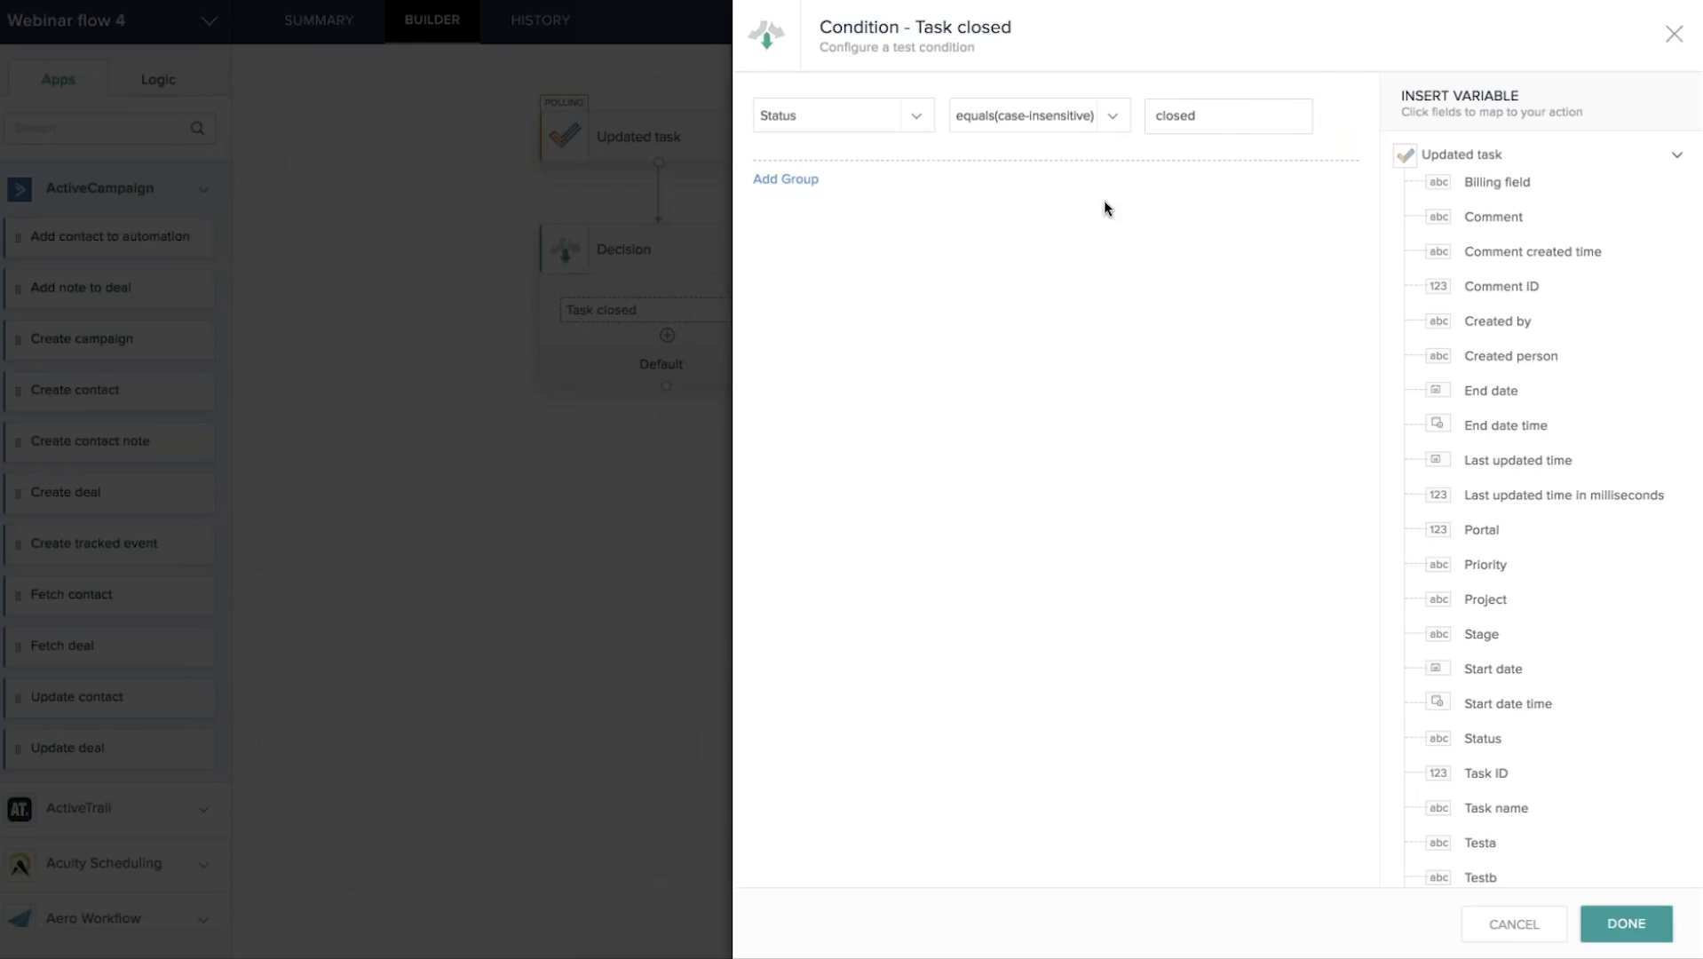
pyautogui.click(1675, 35)
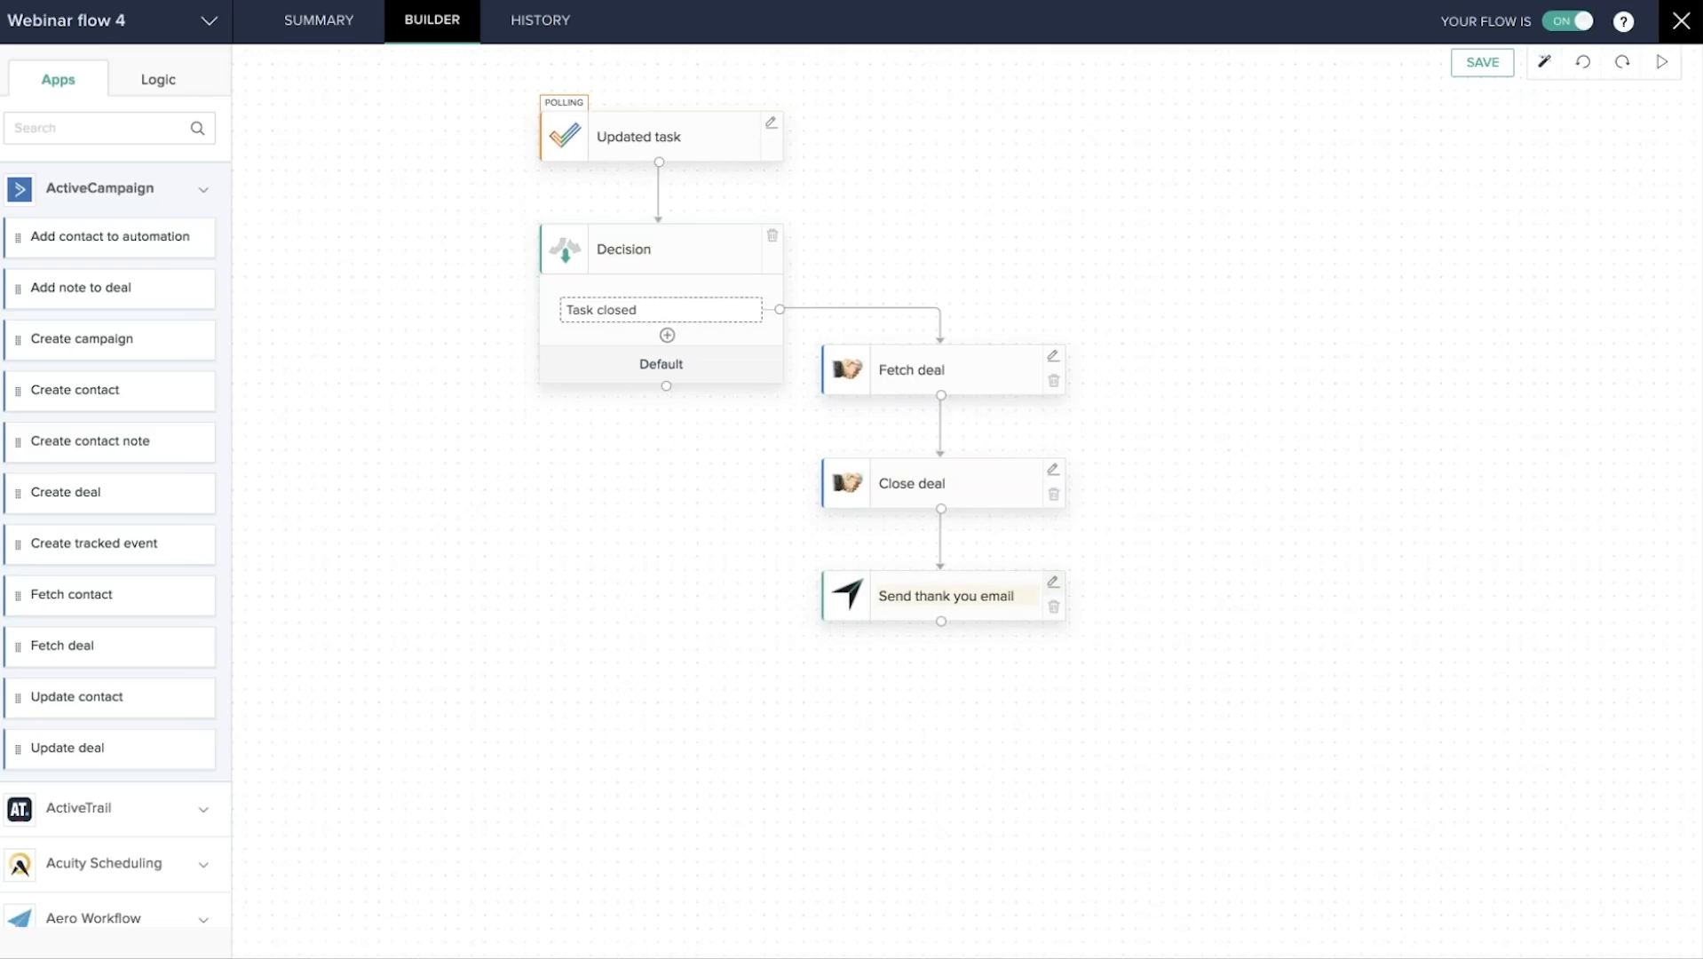
pyautogui.click(160, 82)
# Expand Notification, review the Send thank you email step, and exit the Webinar flow 4 builder.
pyautogui.click(164, 403)
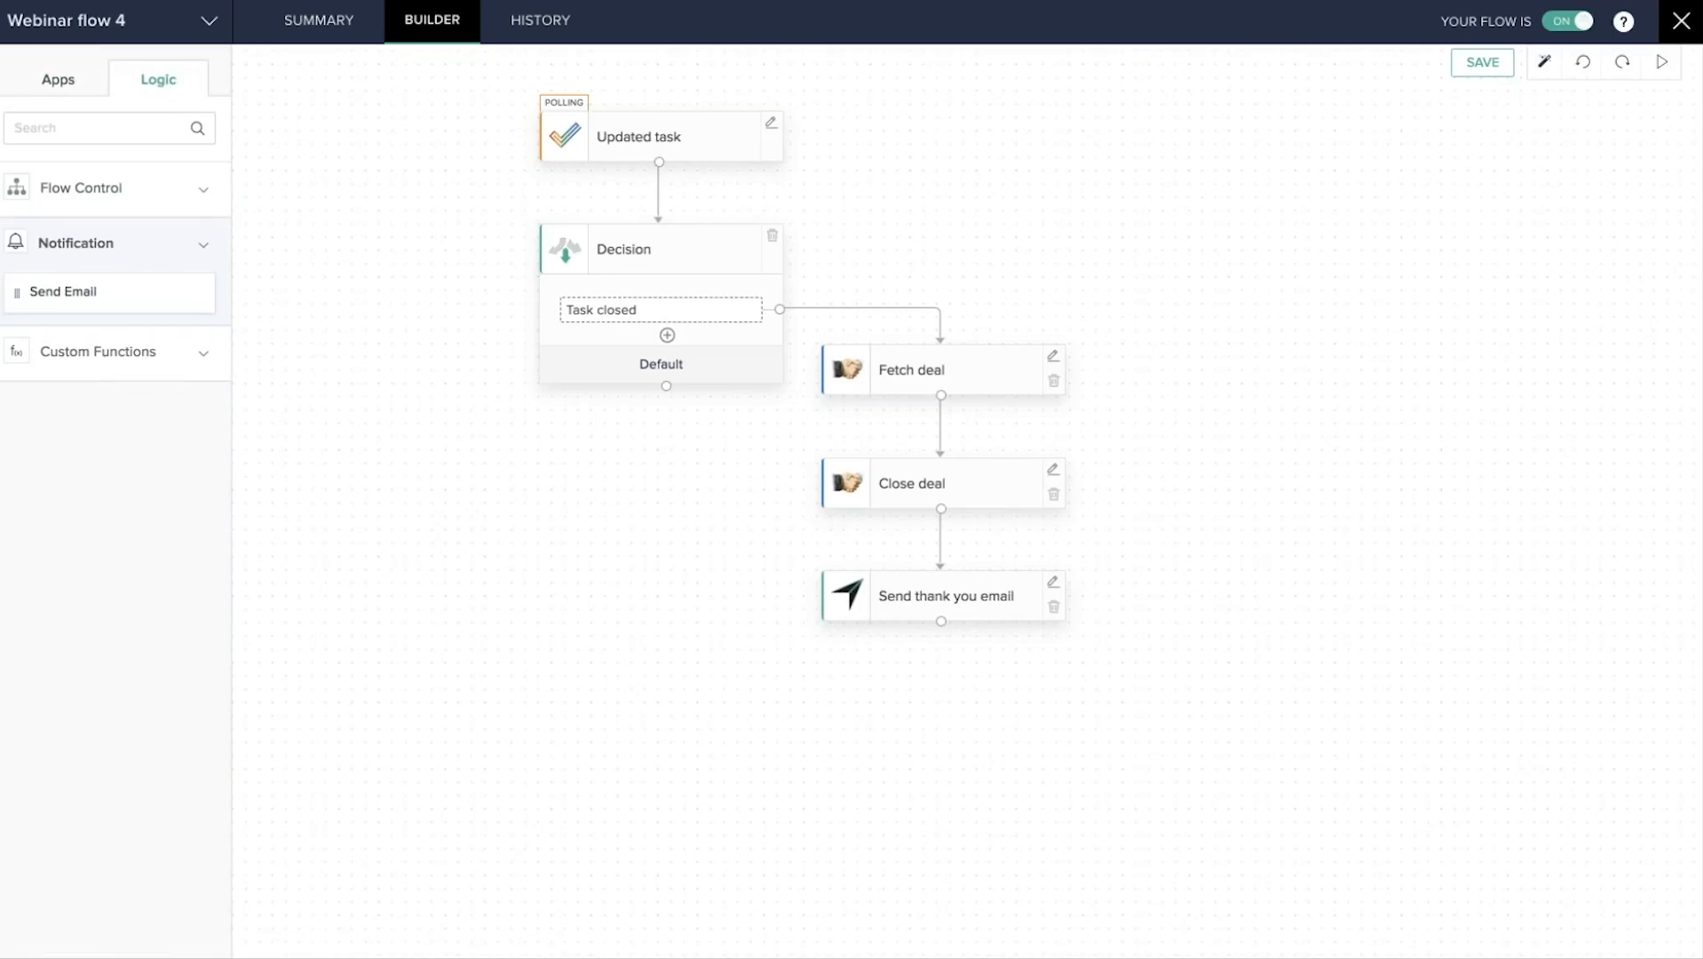
pyautogui.click(1053, 583)
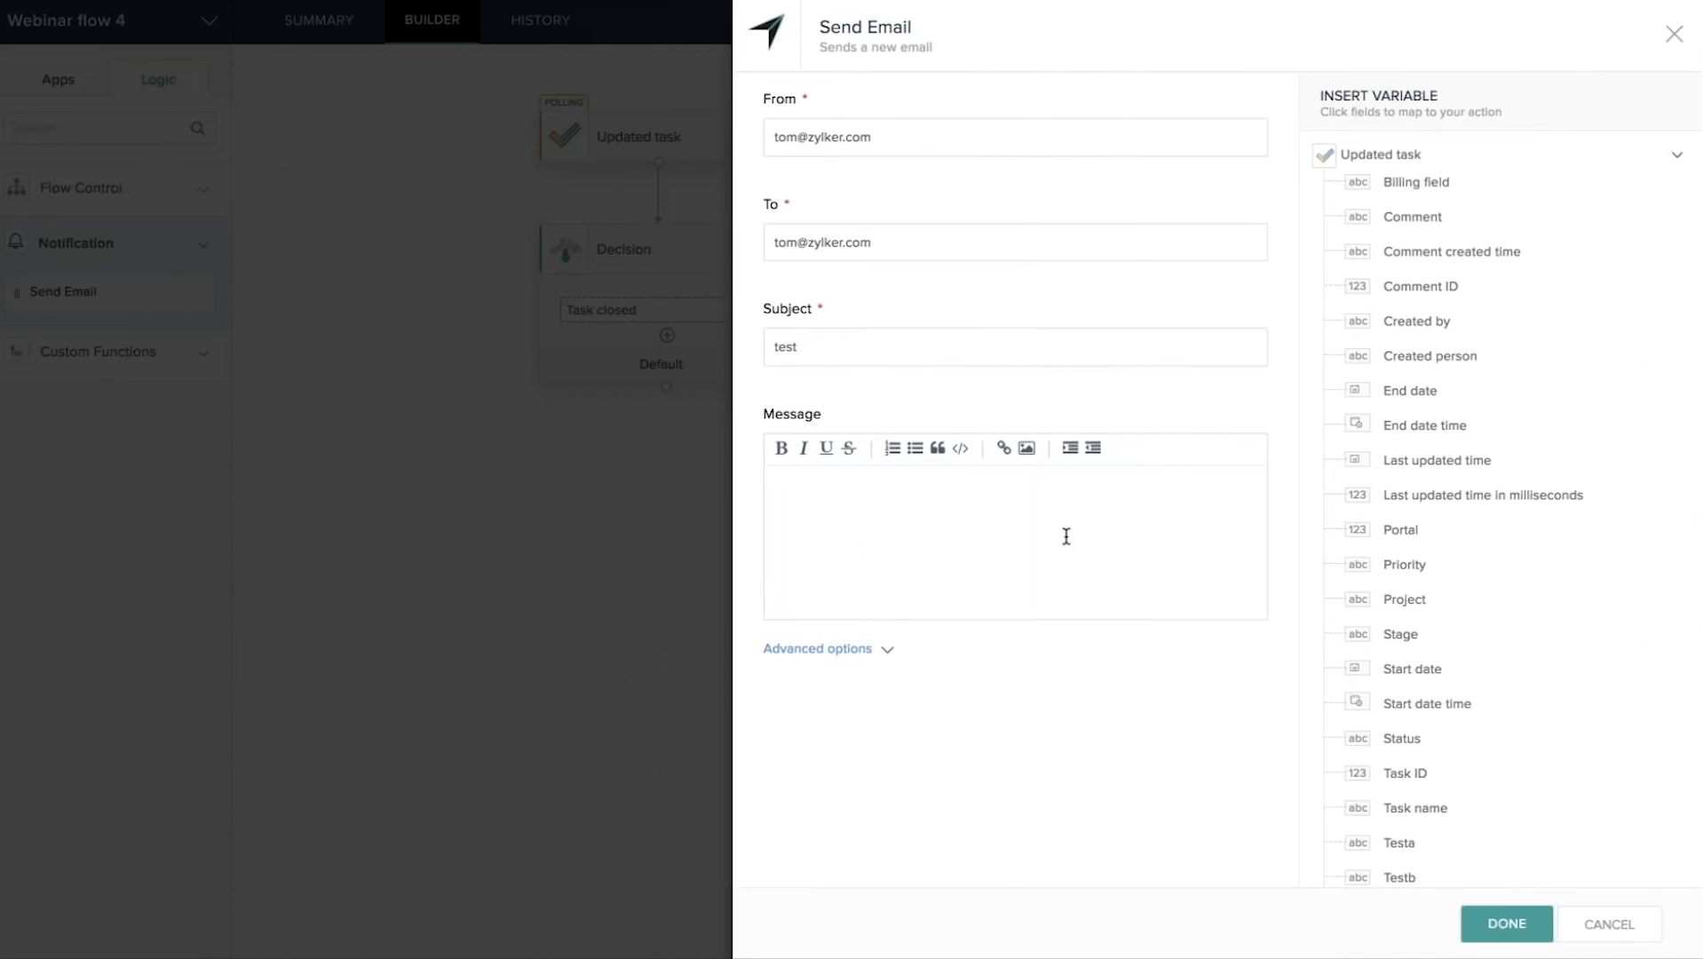
pyautogui.click(1674, 33)
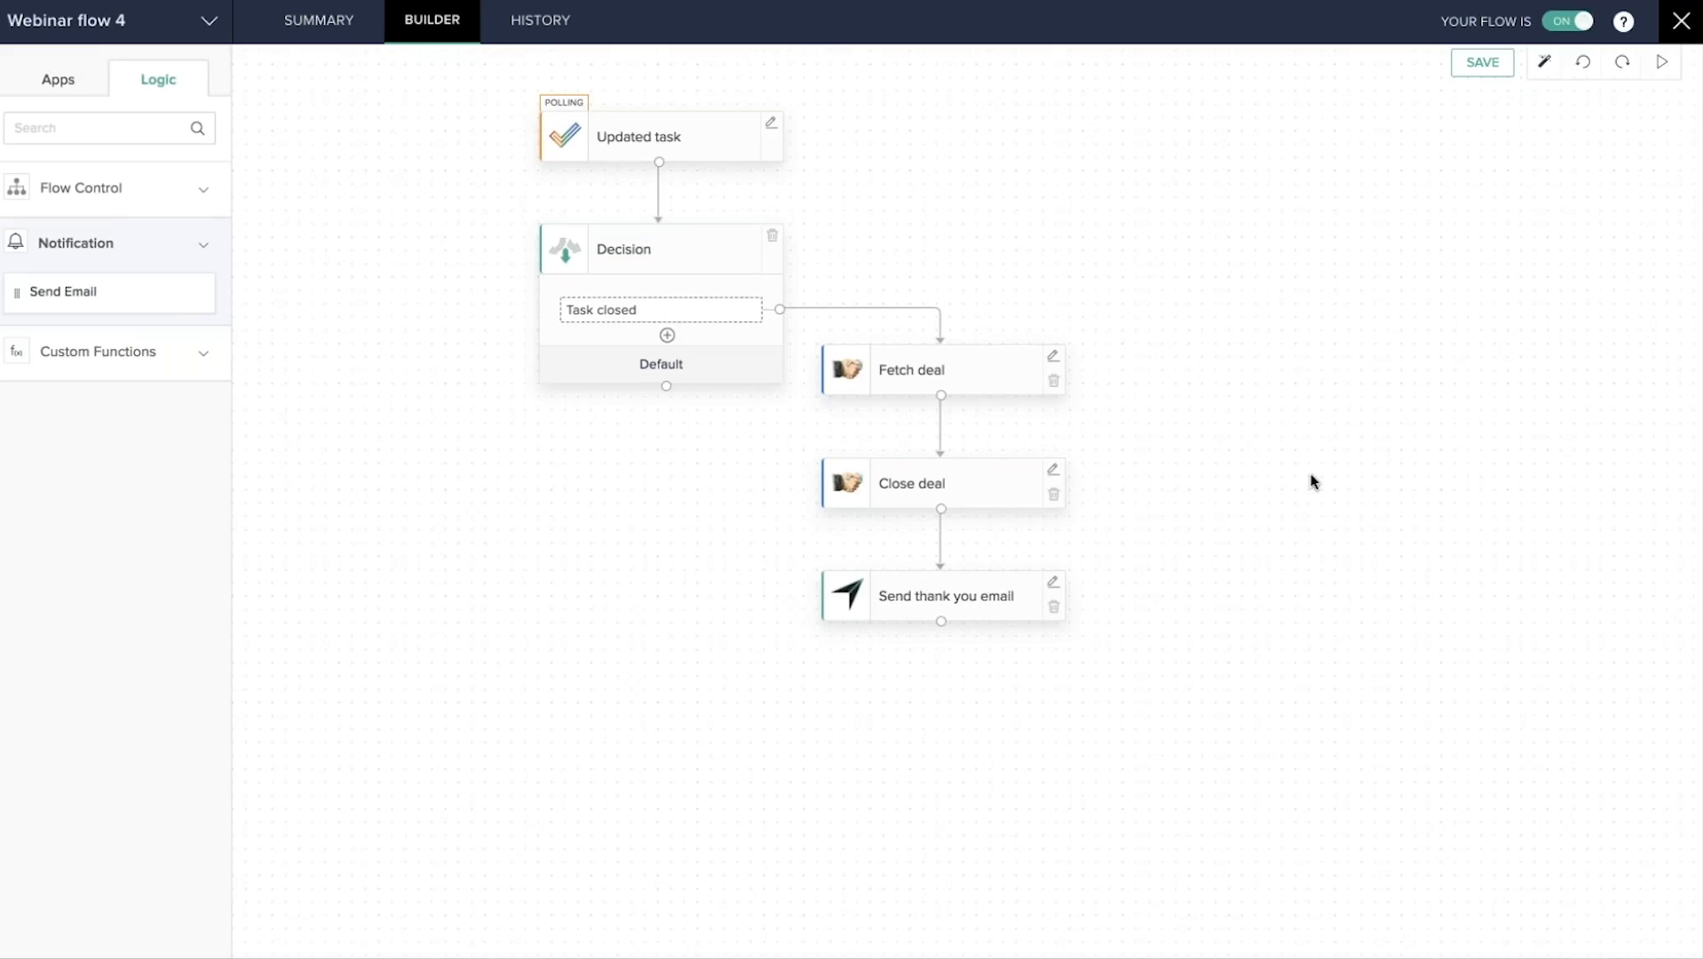
pyautogui.click(1681, 23)
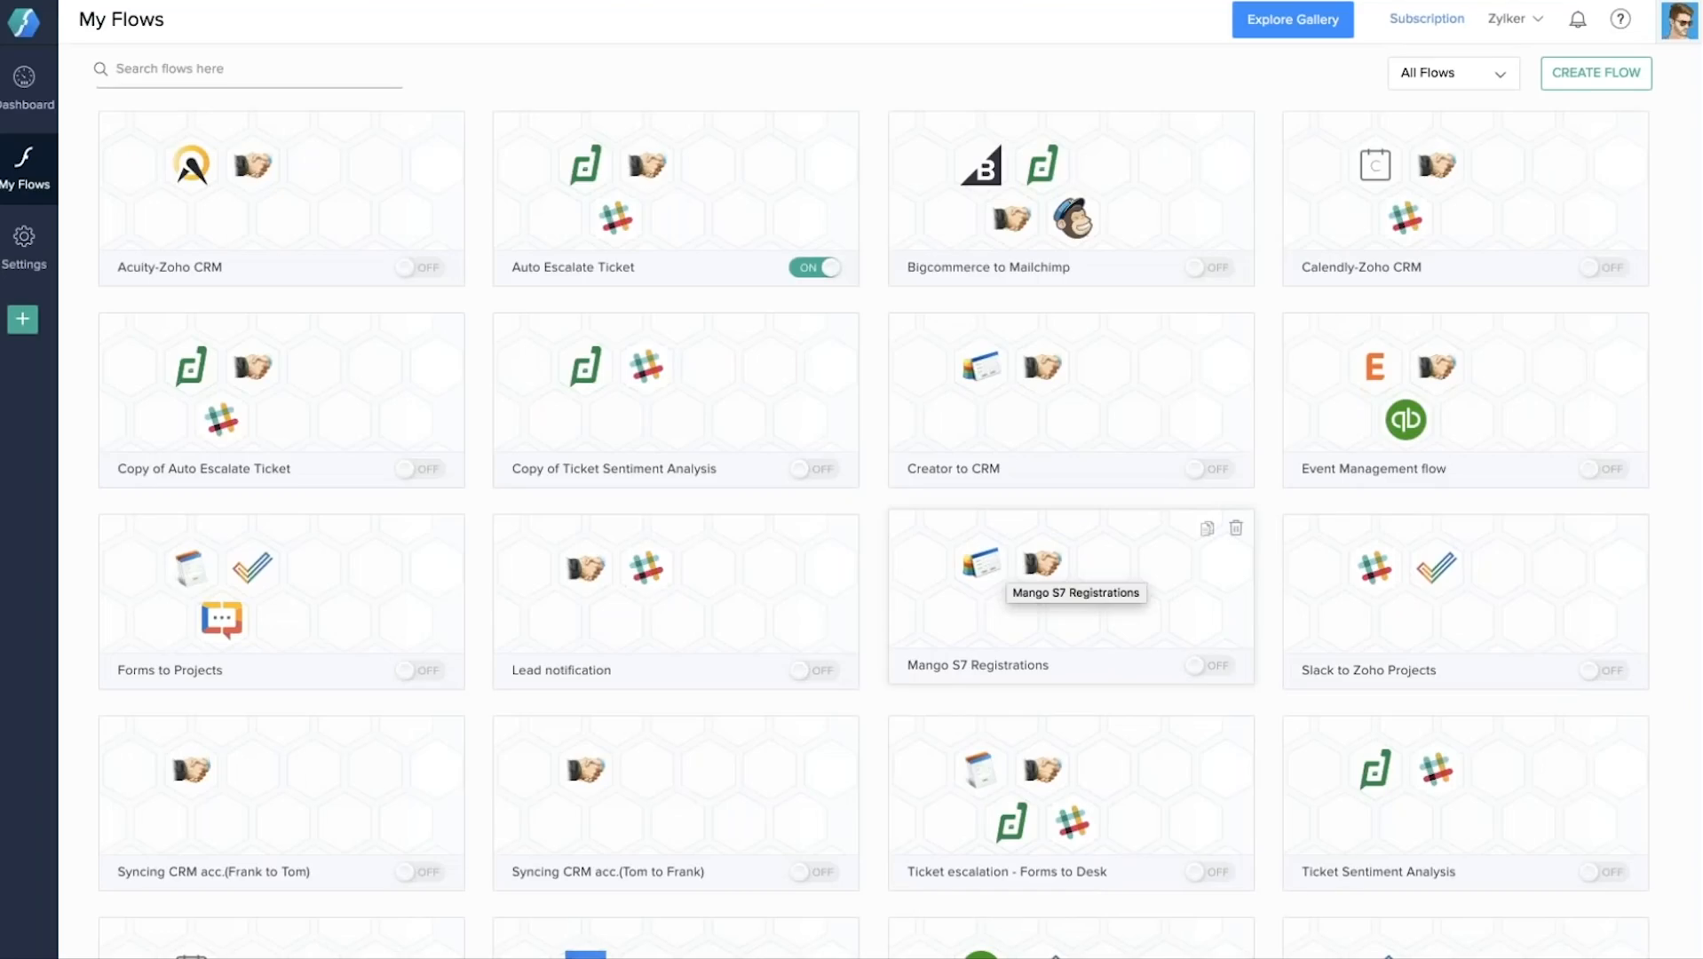
# Scroll My Flows and open the Syncing CRM acc. flow's summary.
pyautogui.scroll(-2, 799, 577)
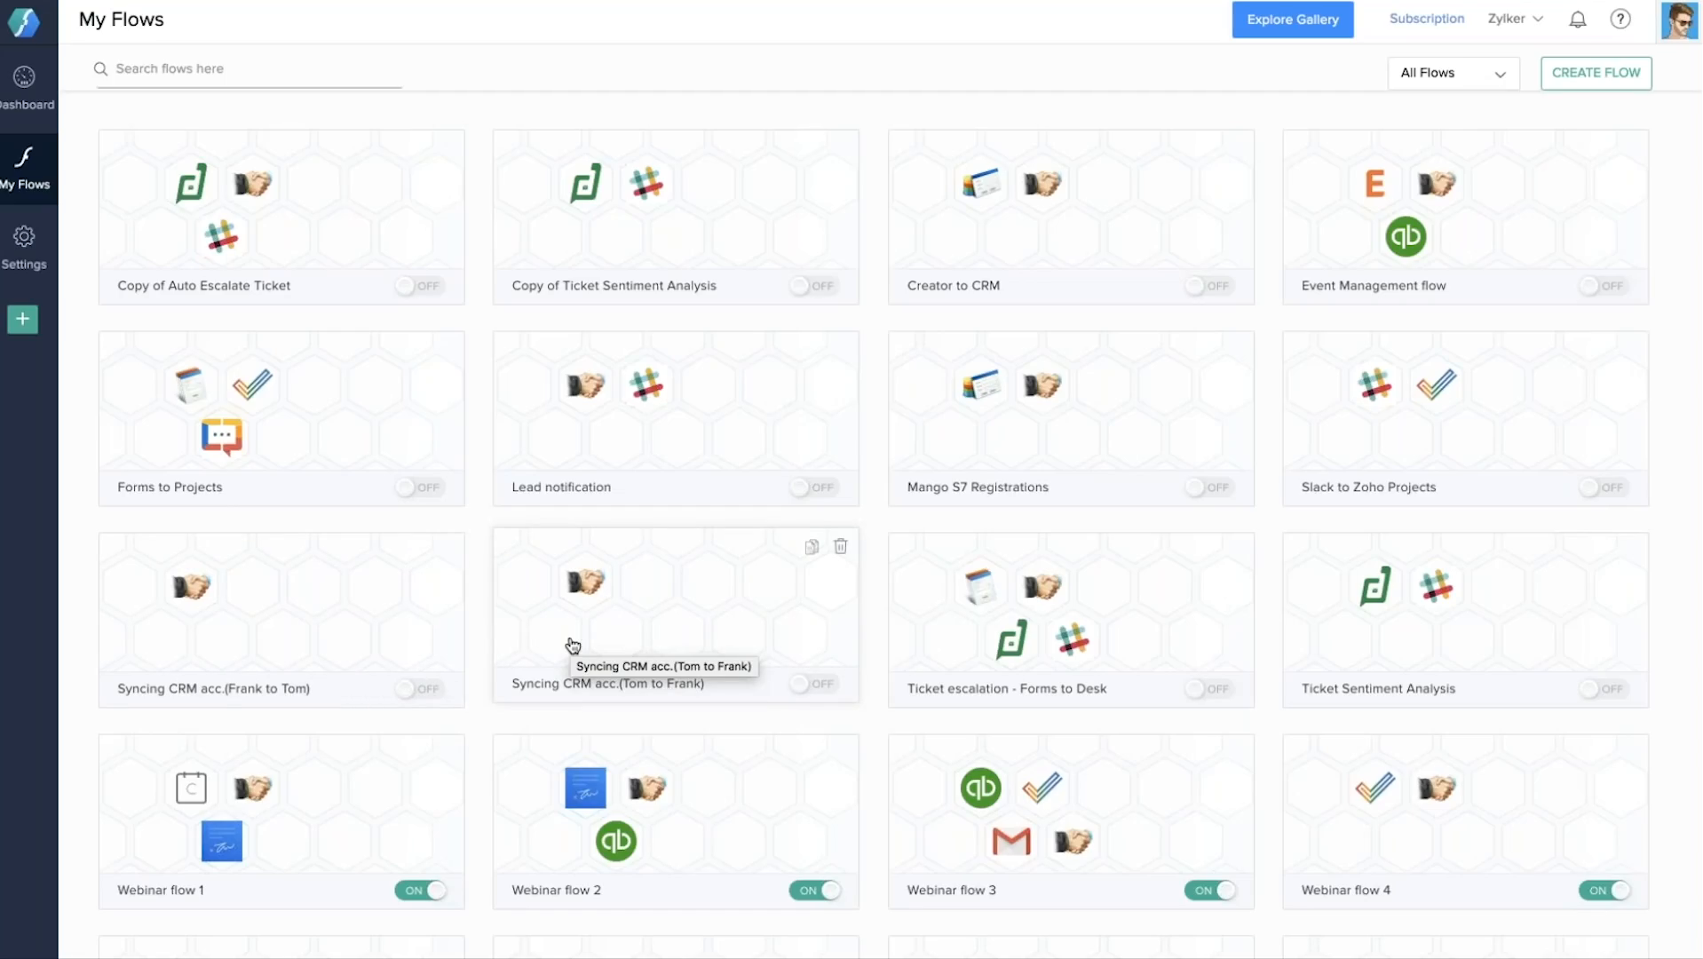
pyautogui.click(276, 615)
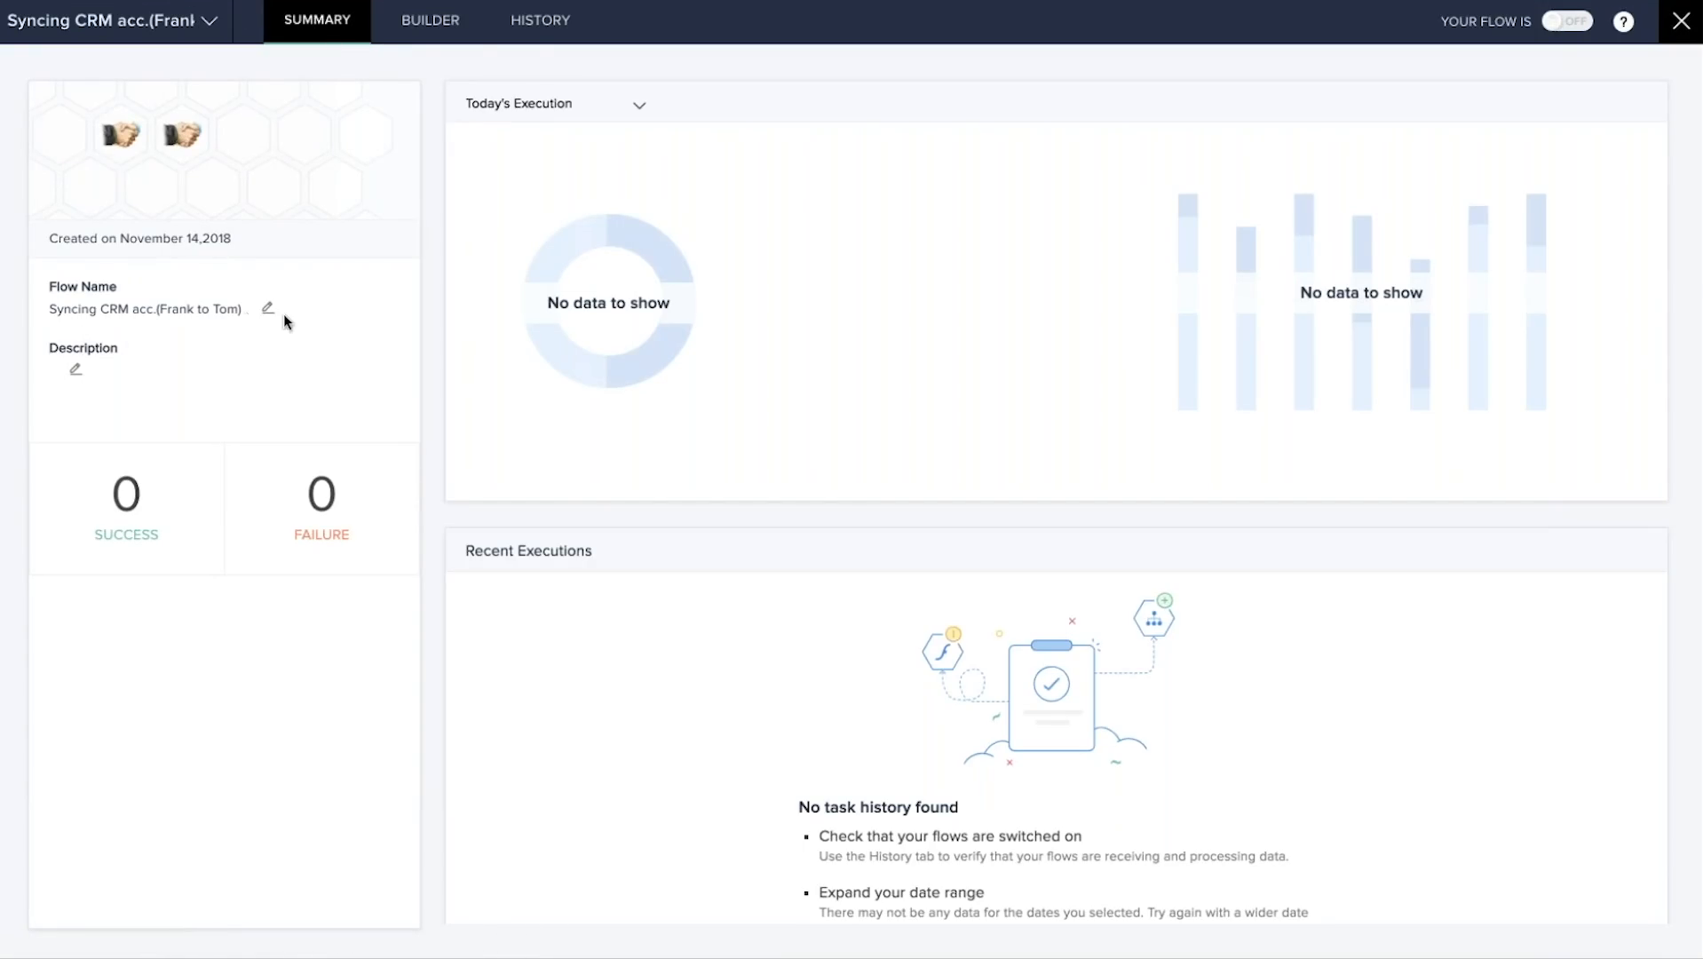
# In the builder, review Fetch module entry, dismiss the oauth token error, then exit to My Flows.
pyautogui.click(439, 24)
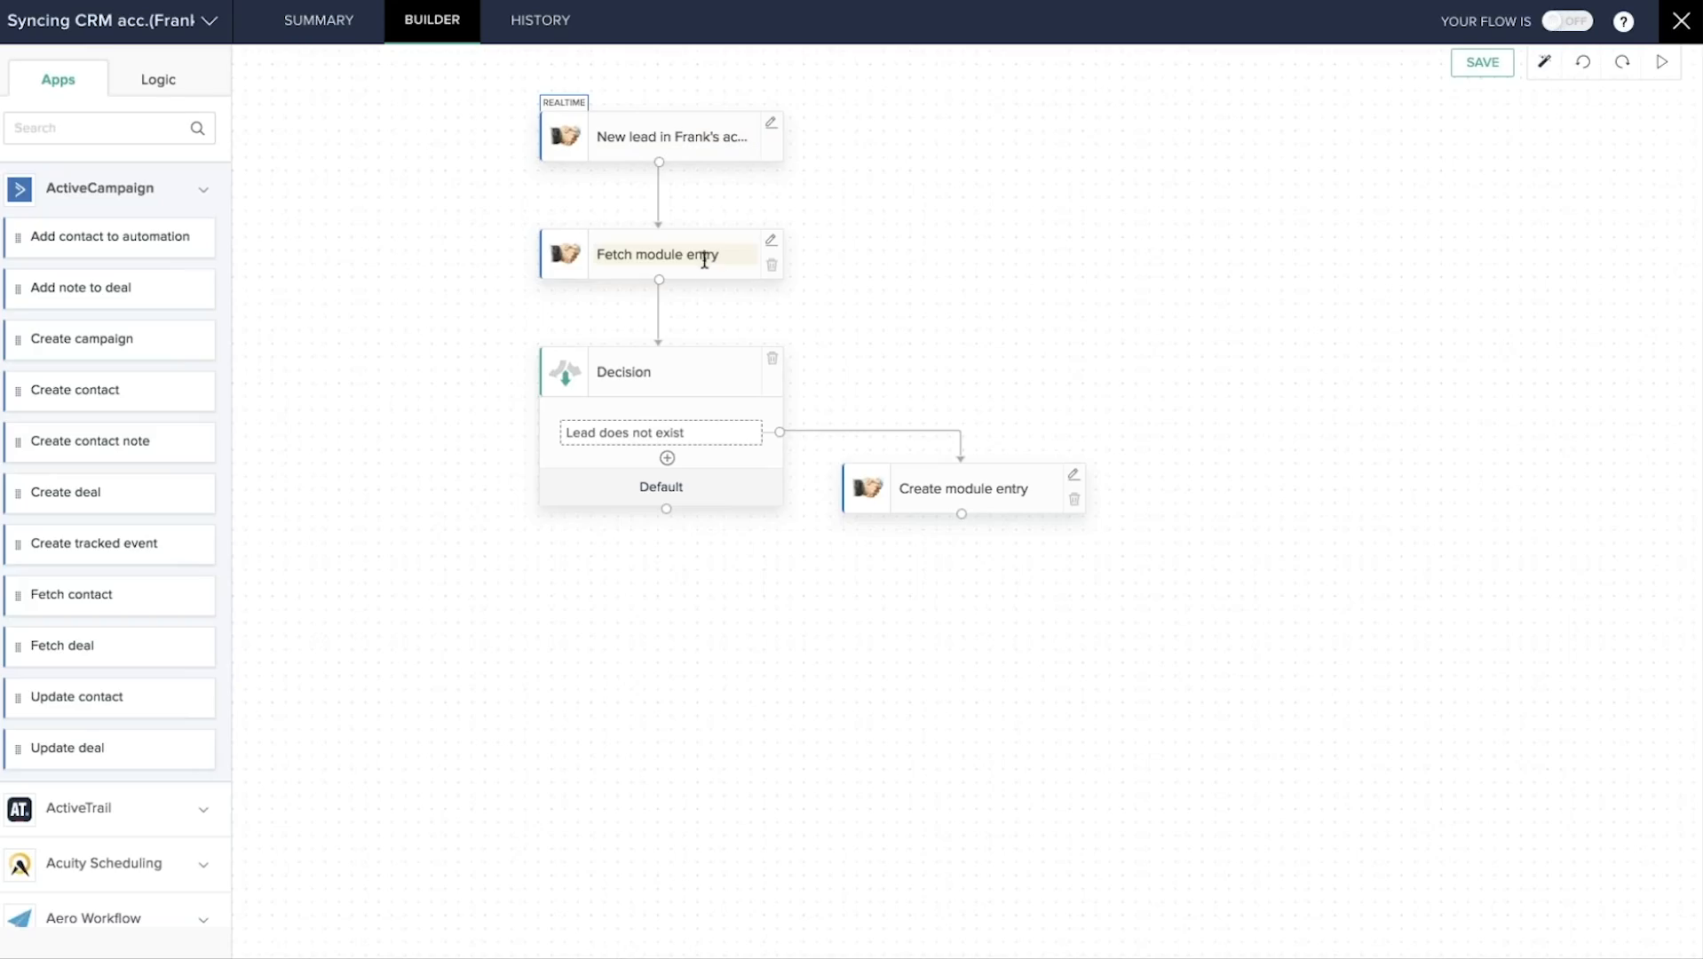
pyautogui.click(771, 244)
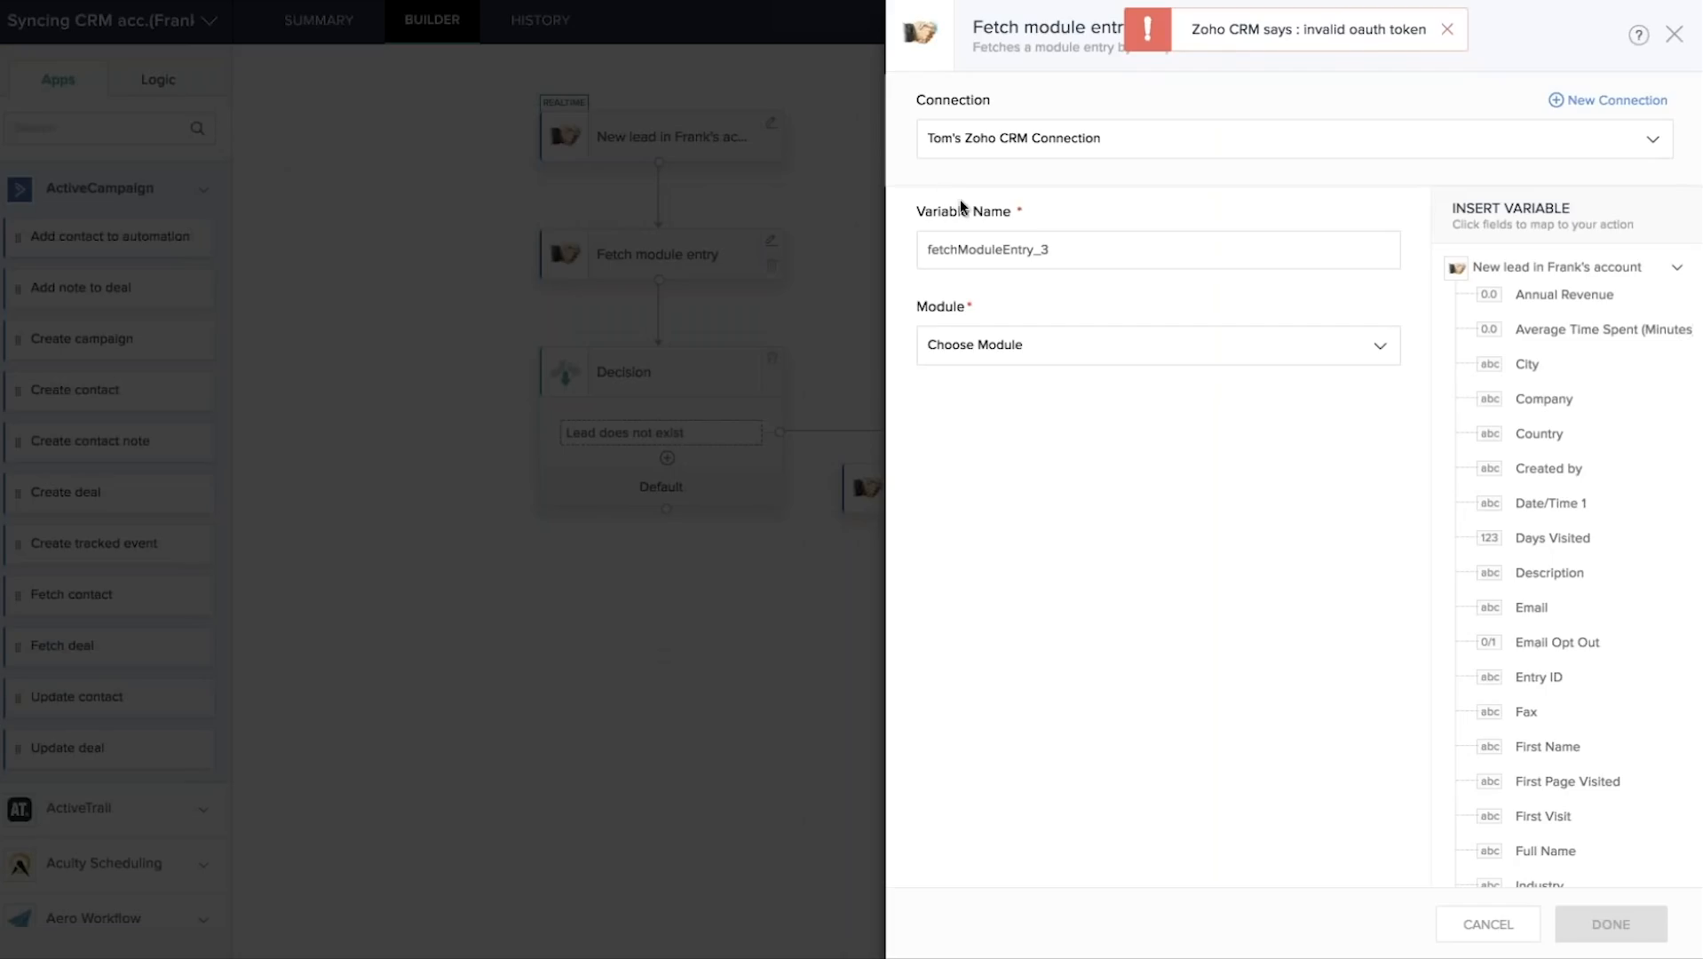
pyautogui.click(1448, 30)
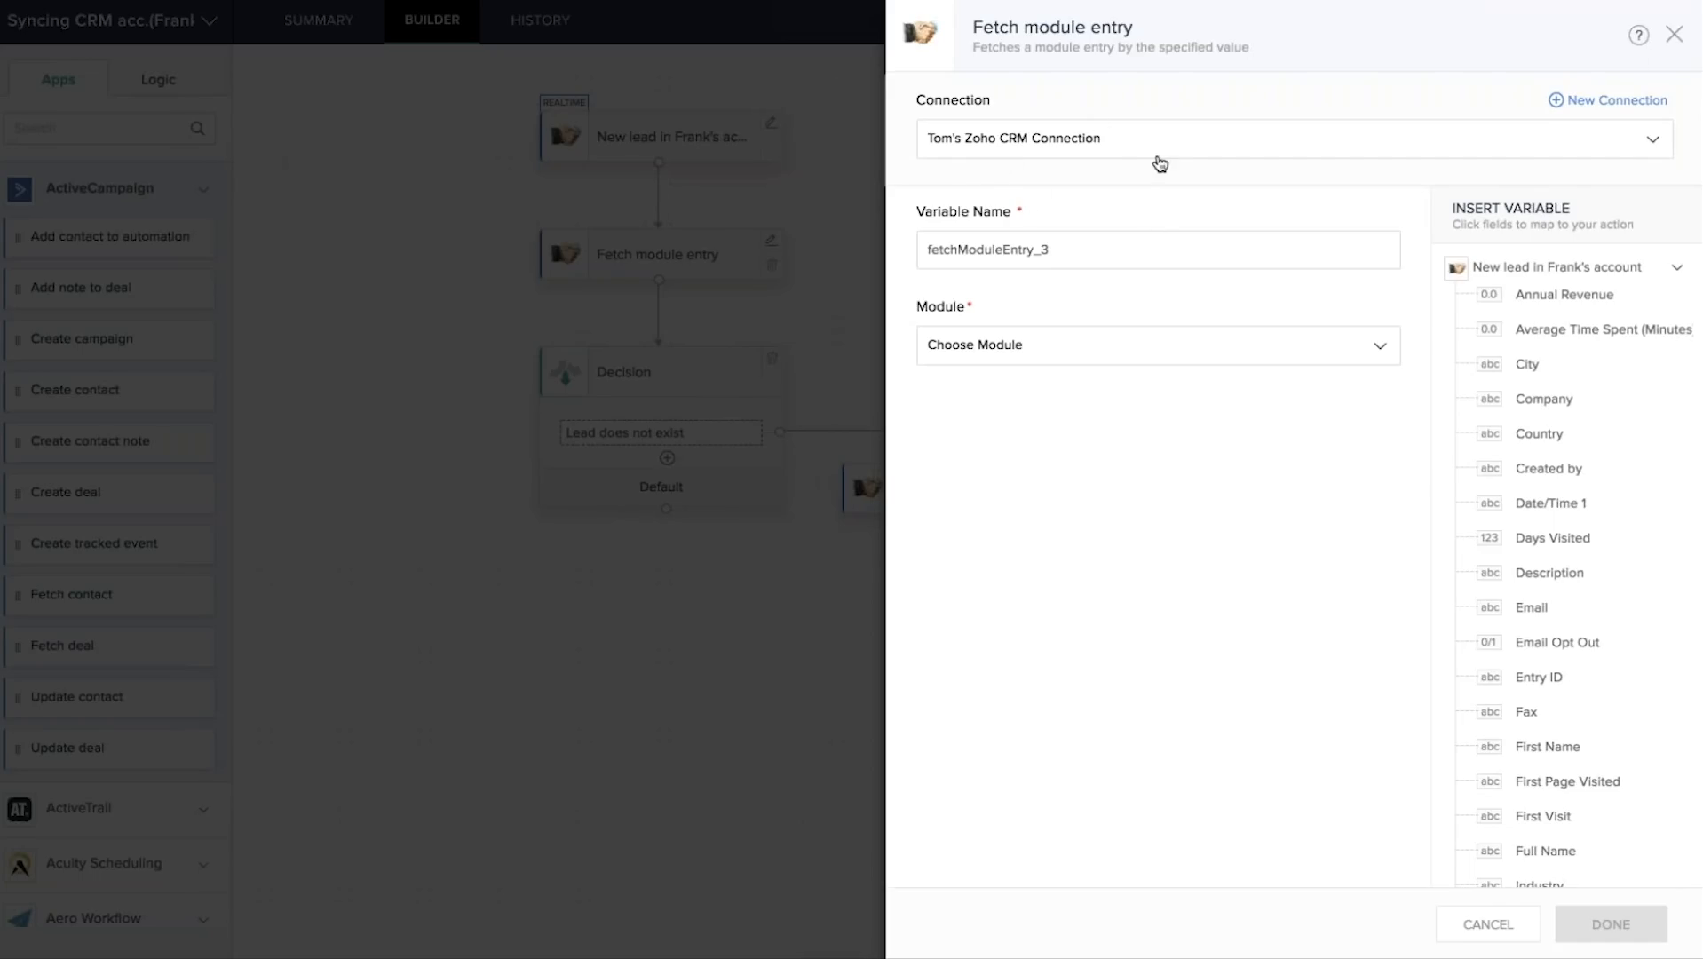
pyautogui.click(1674, 34)
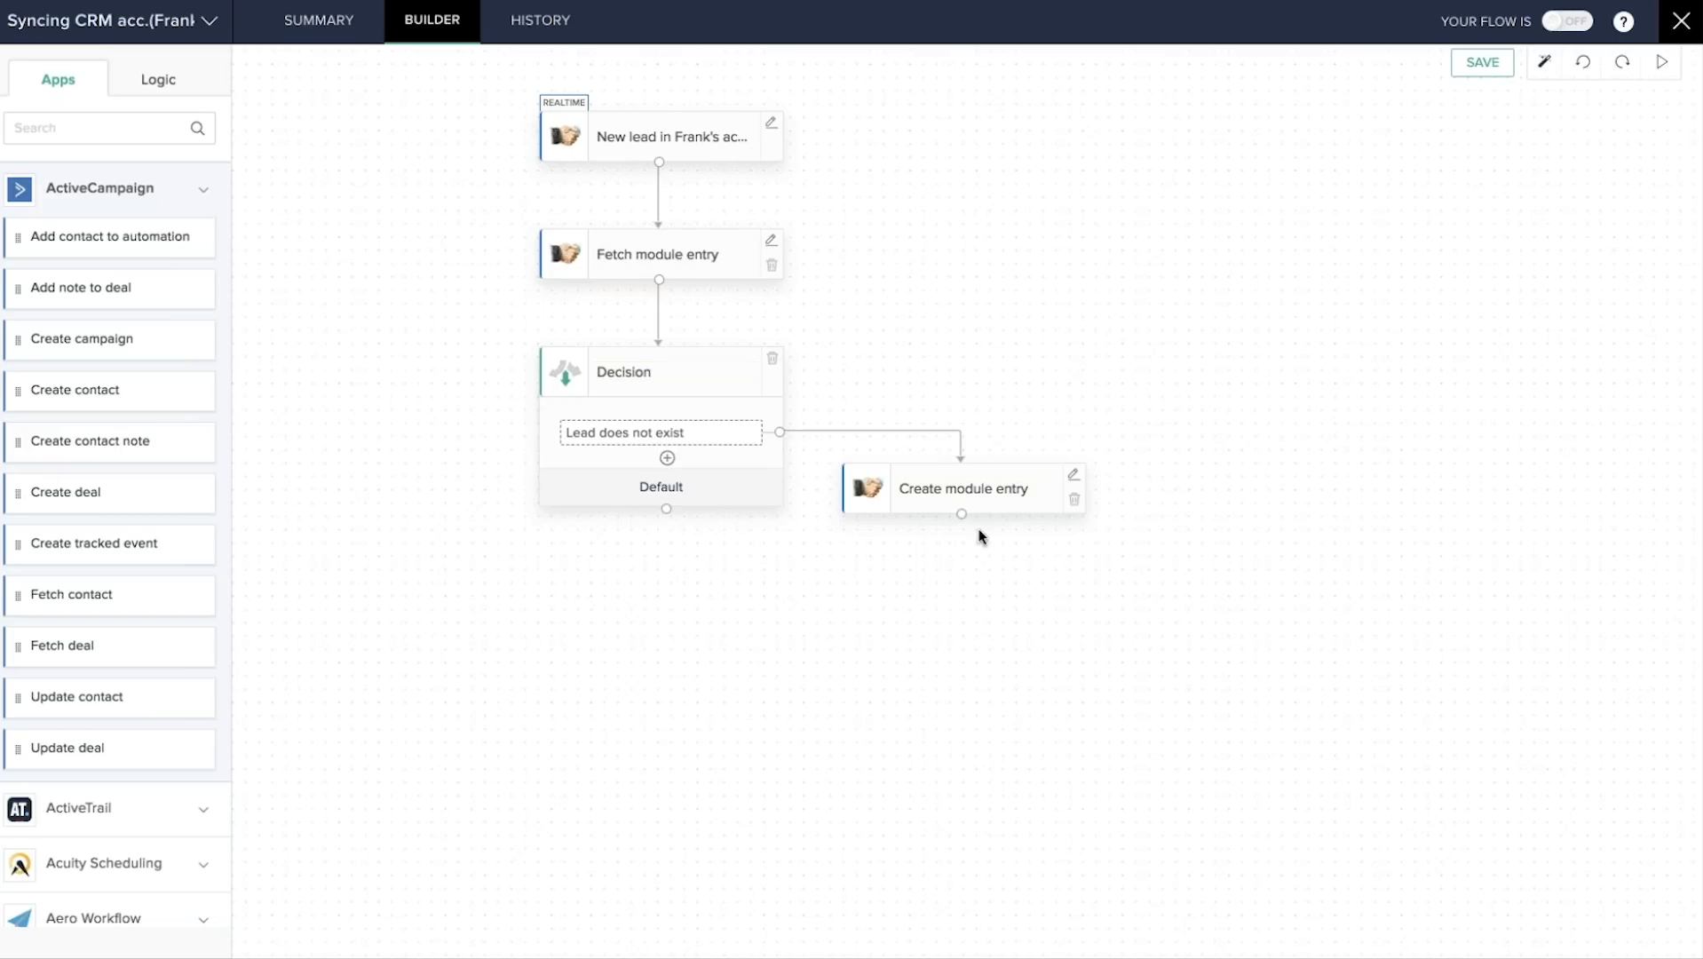
pyautogui.click(1683, 24)
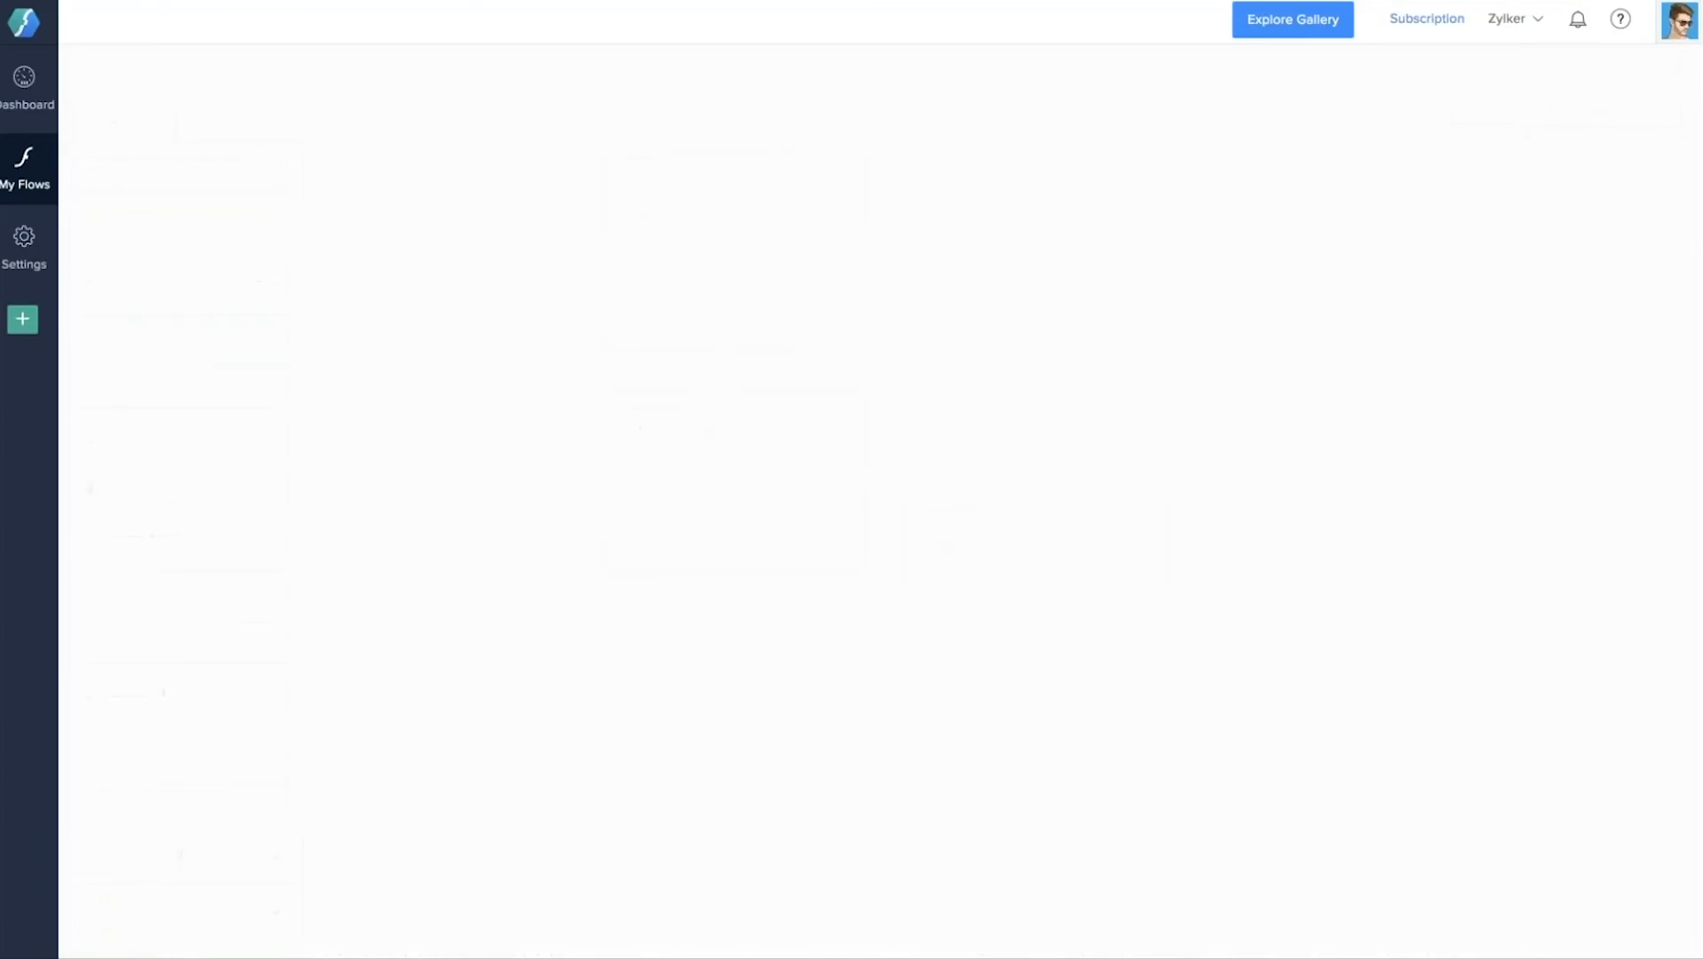
# Scroll through the My Flows cards, from Acuity-Zoho CRM to Auto Escalate Ticket.
pyautogui.scroll(-1, 533, 777)
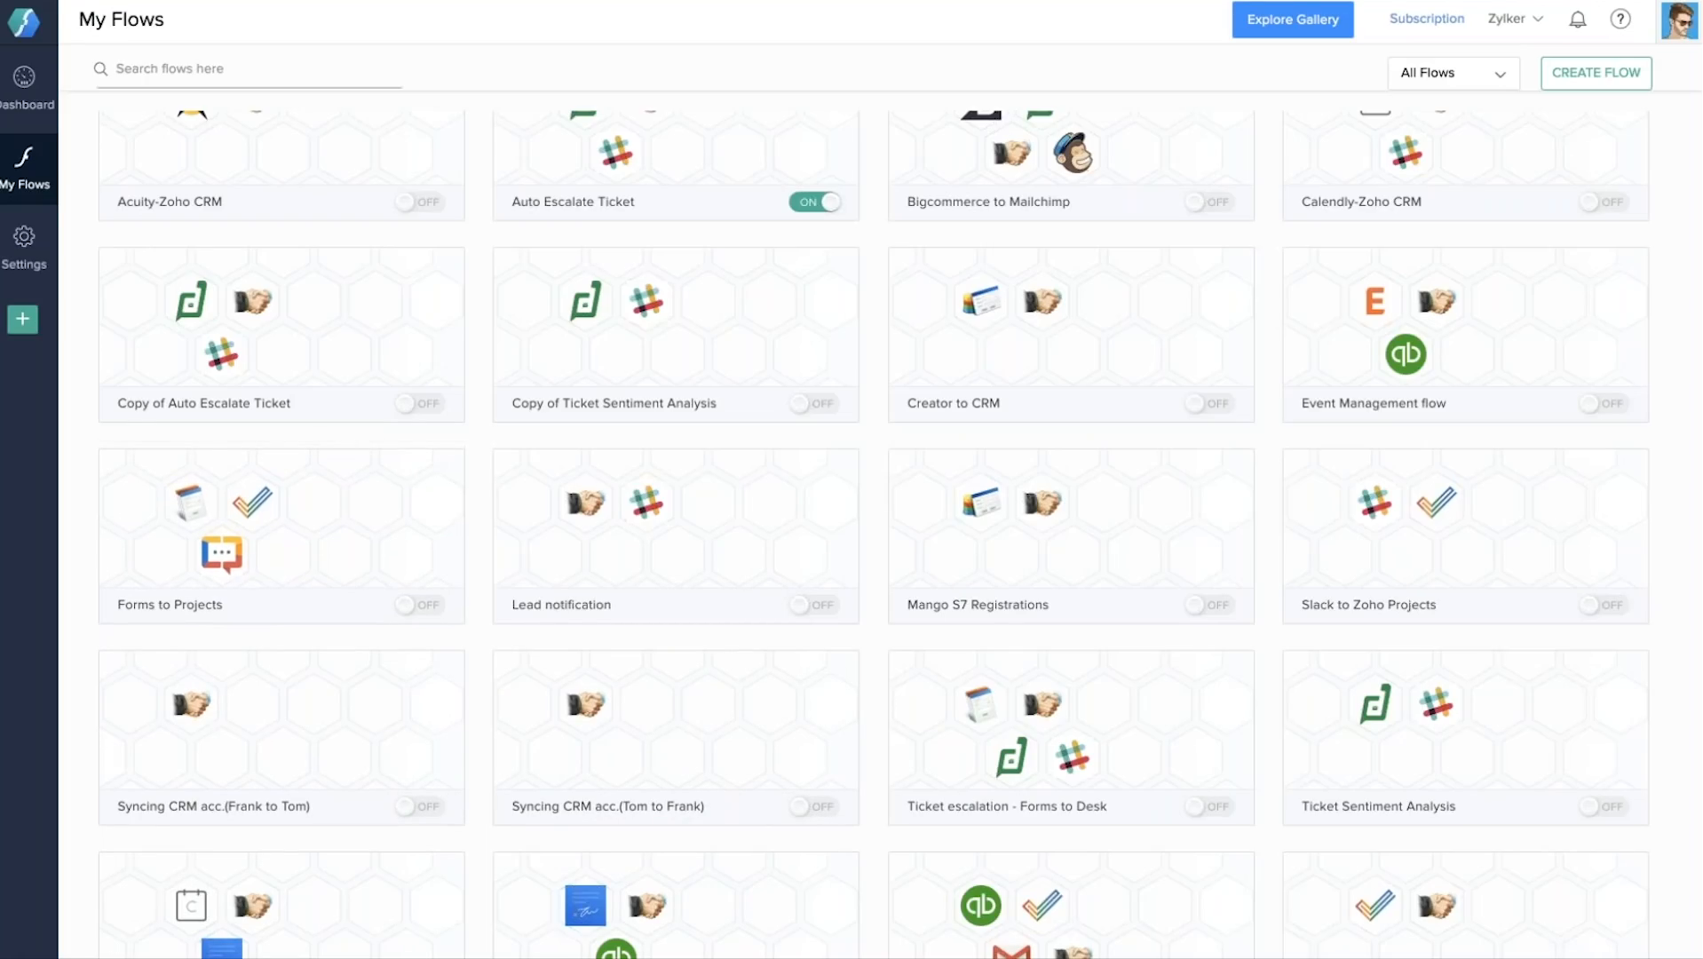
# Create a flow named 'Webhook' with a webhook trigger and copy its incoming webhook URL.
pyautogui.click(24, 321)
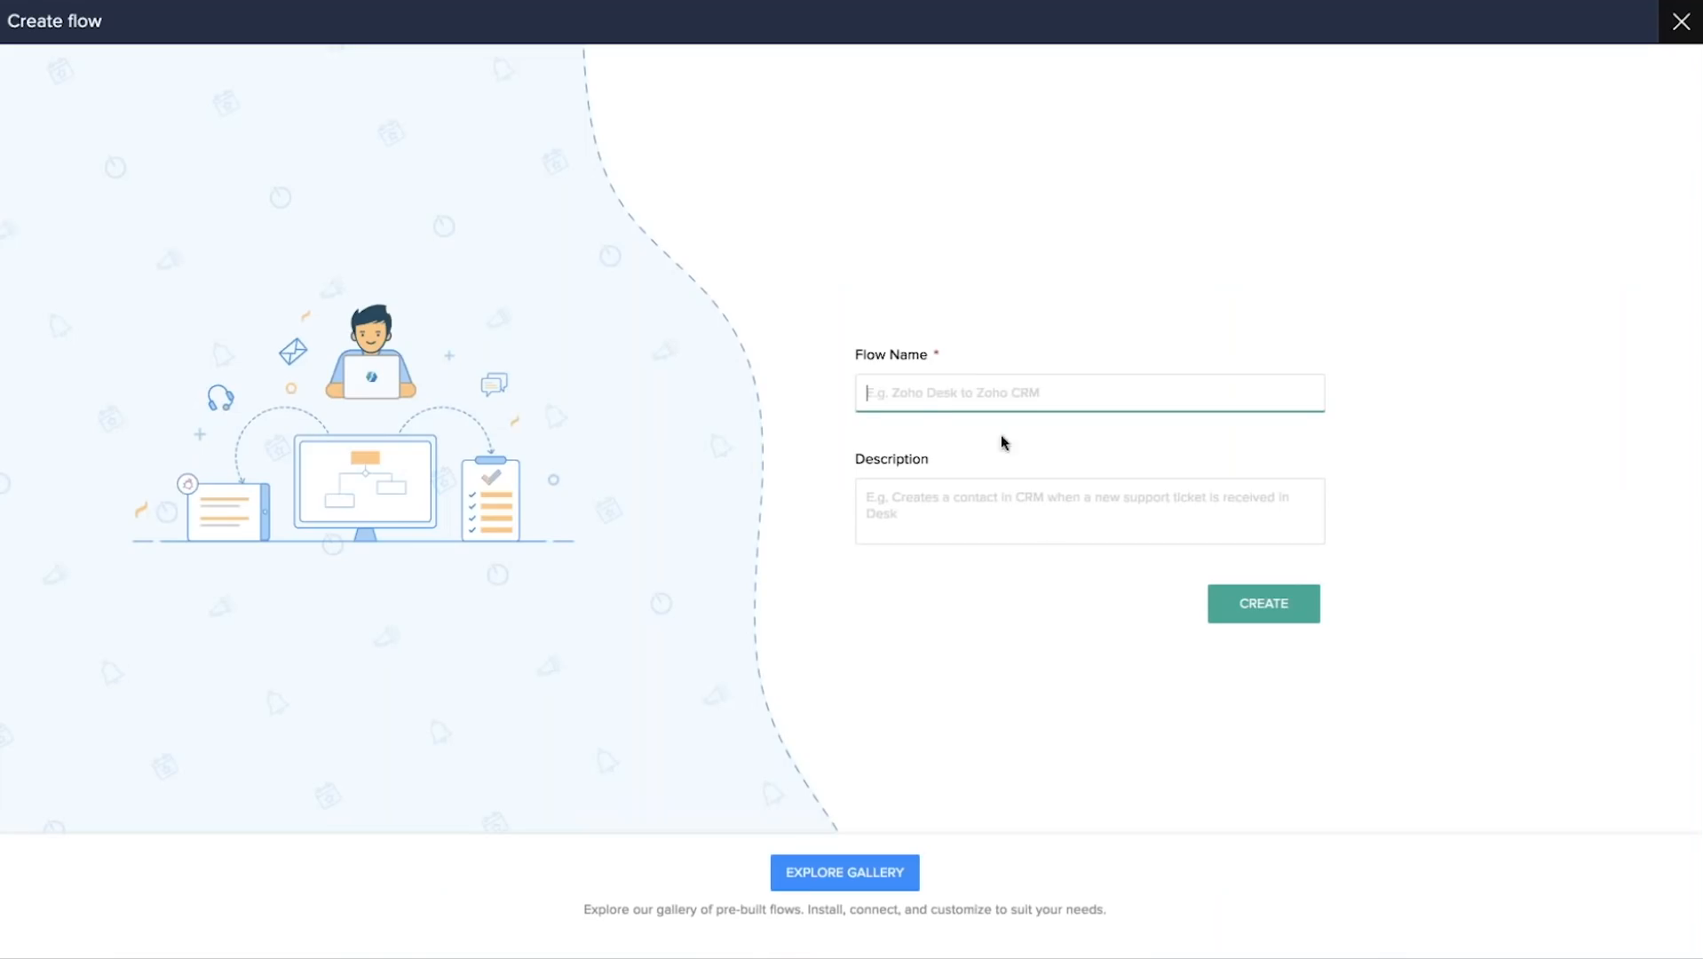
pyautogui.write('We')
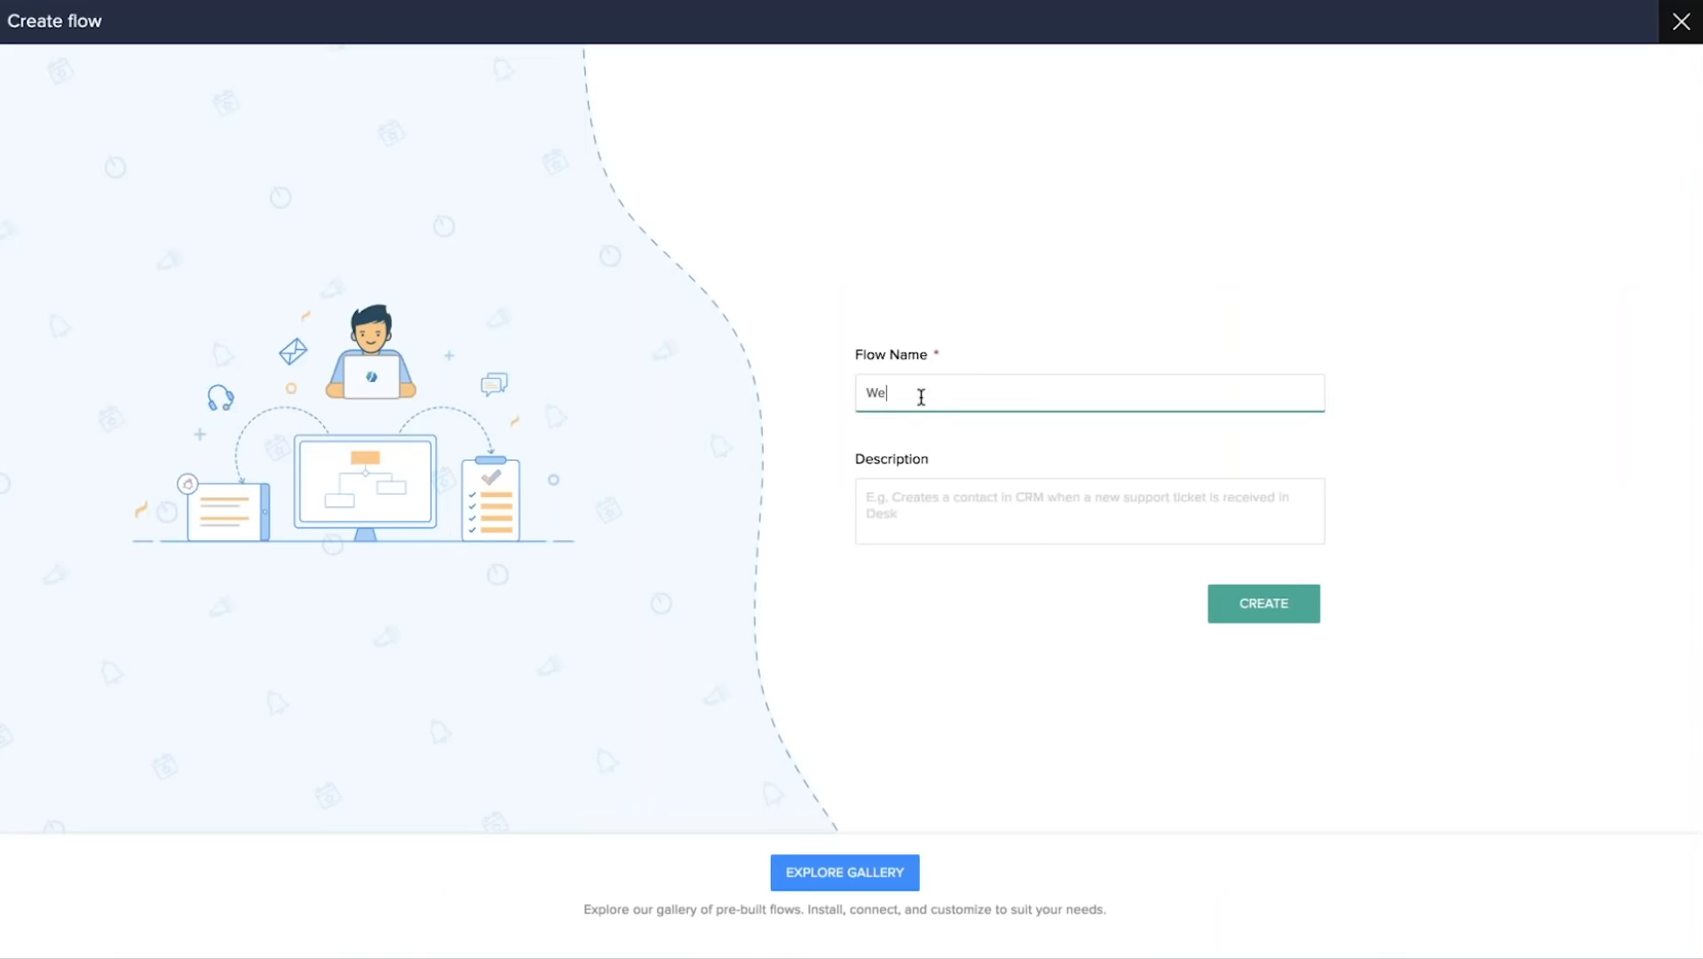
pyautogui.write('bhook')
pyautogui.click(1271, 613)
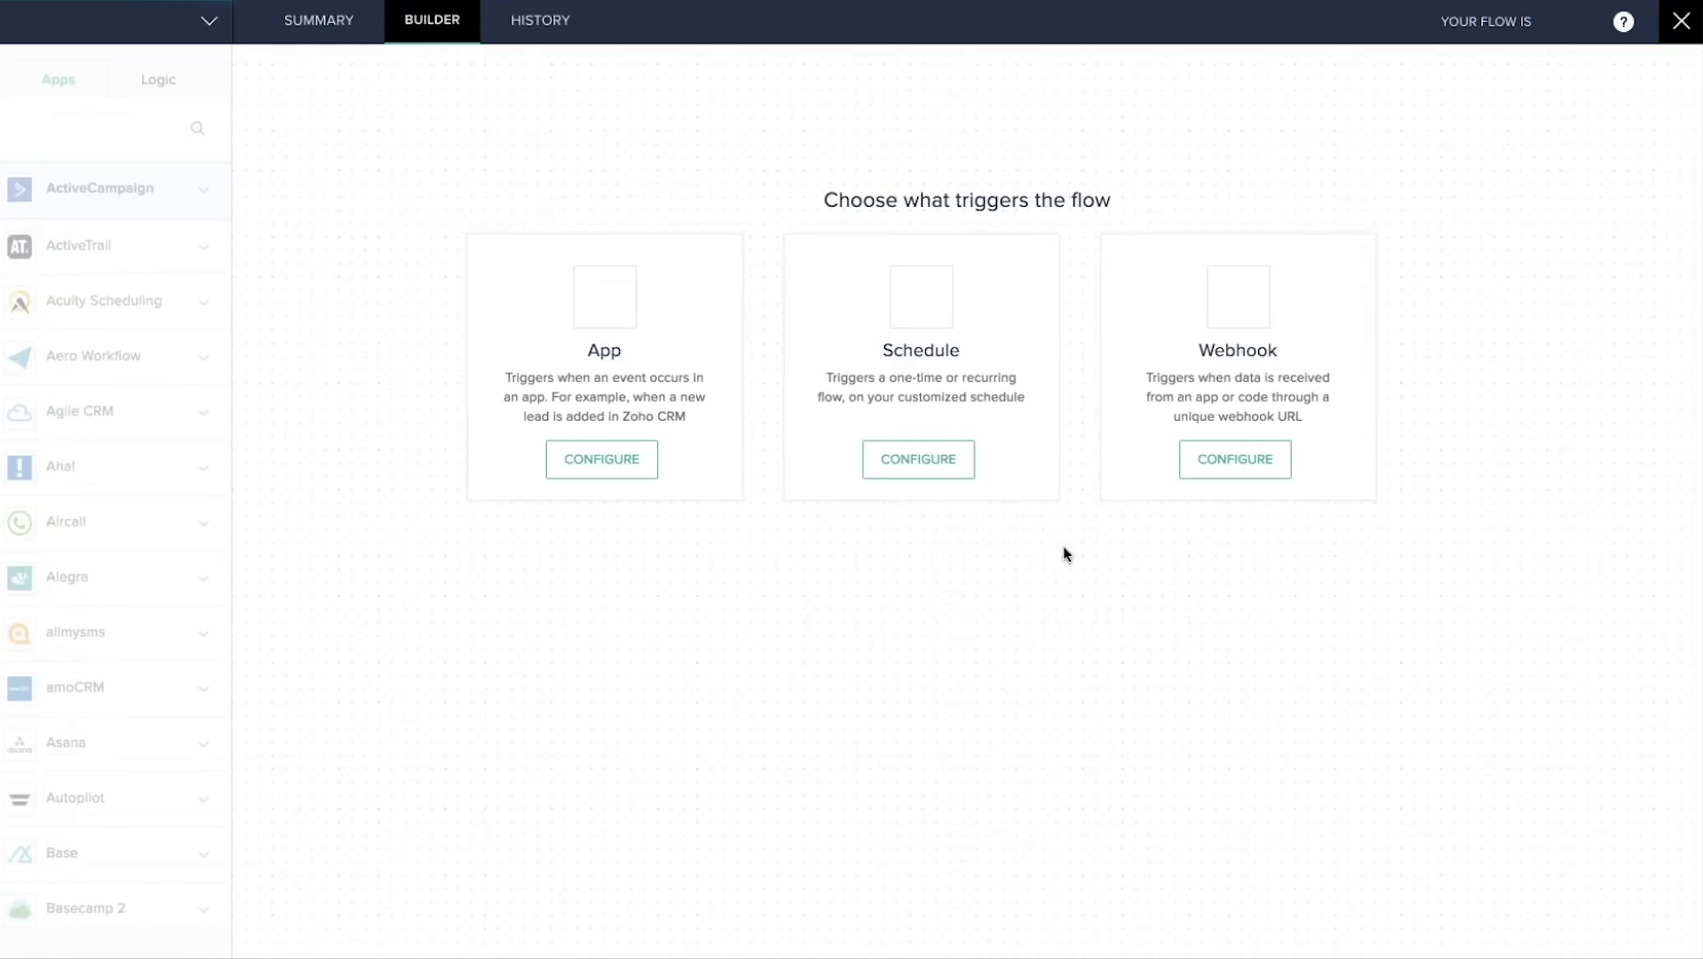
pyautogui.click(1232, 462)
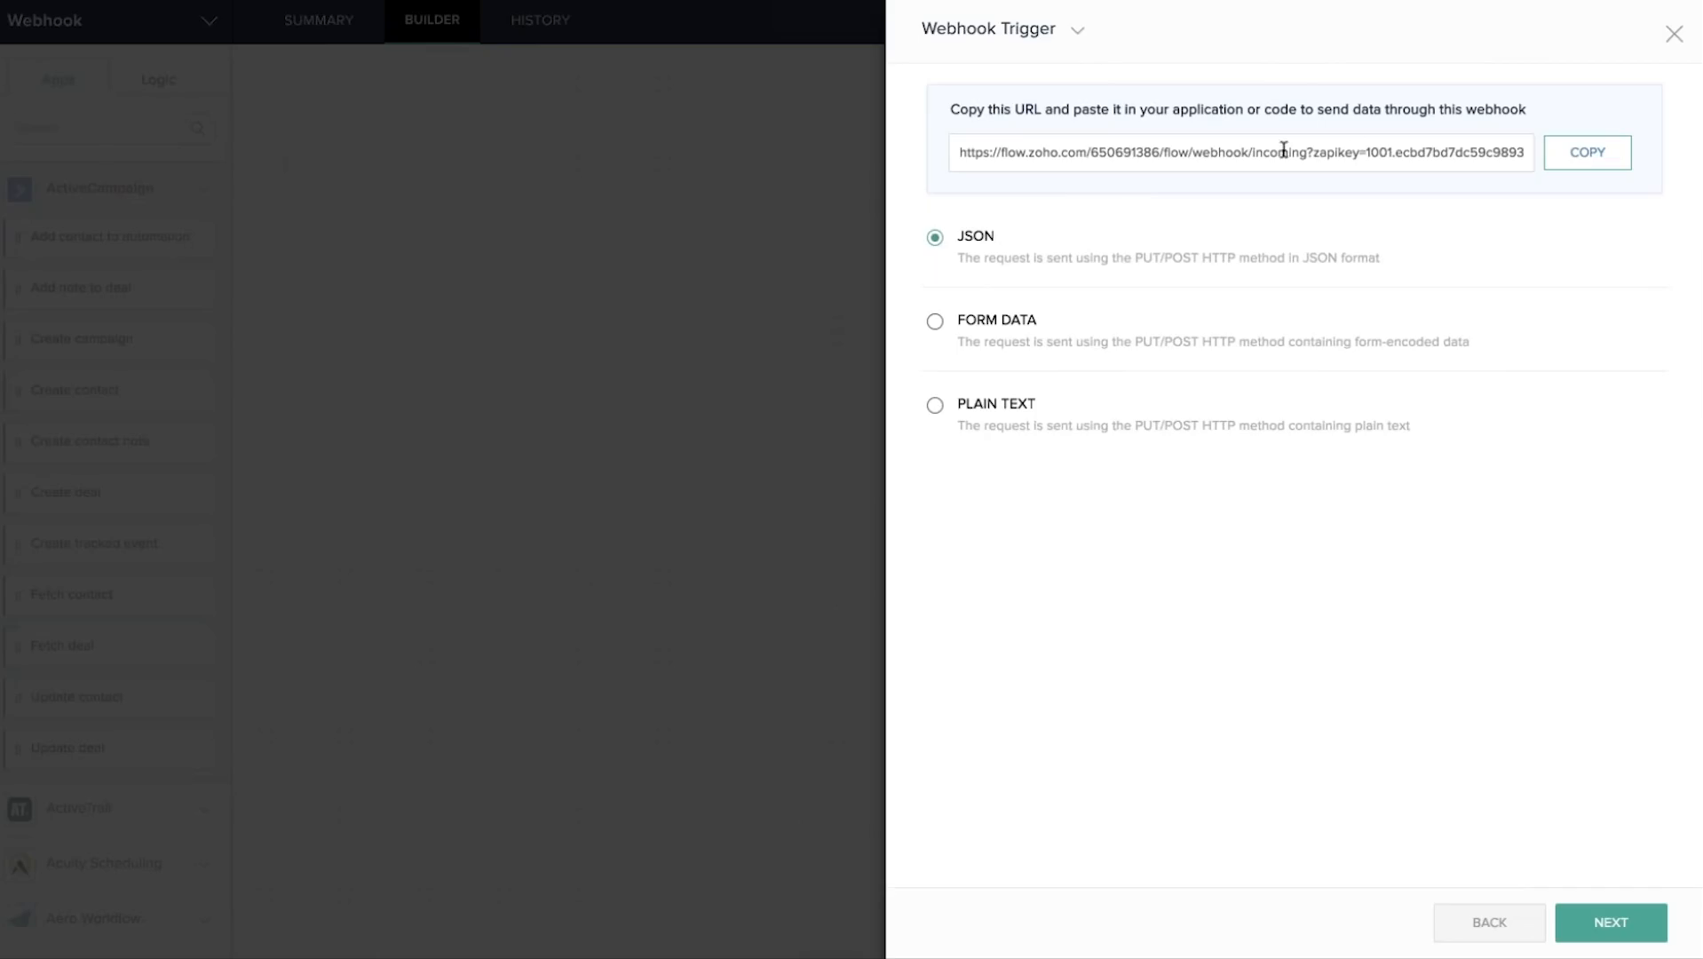
pyautogui.click(1589, 156)
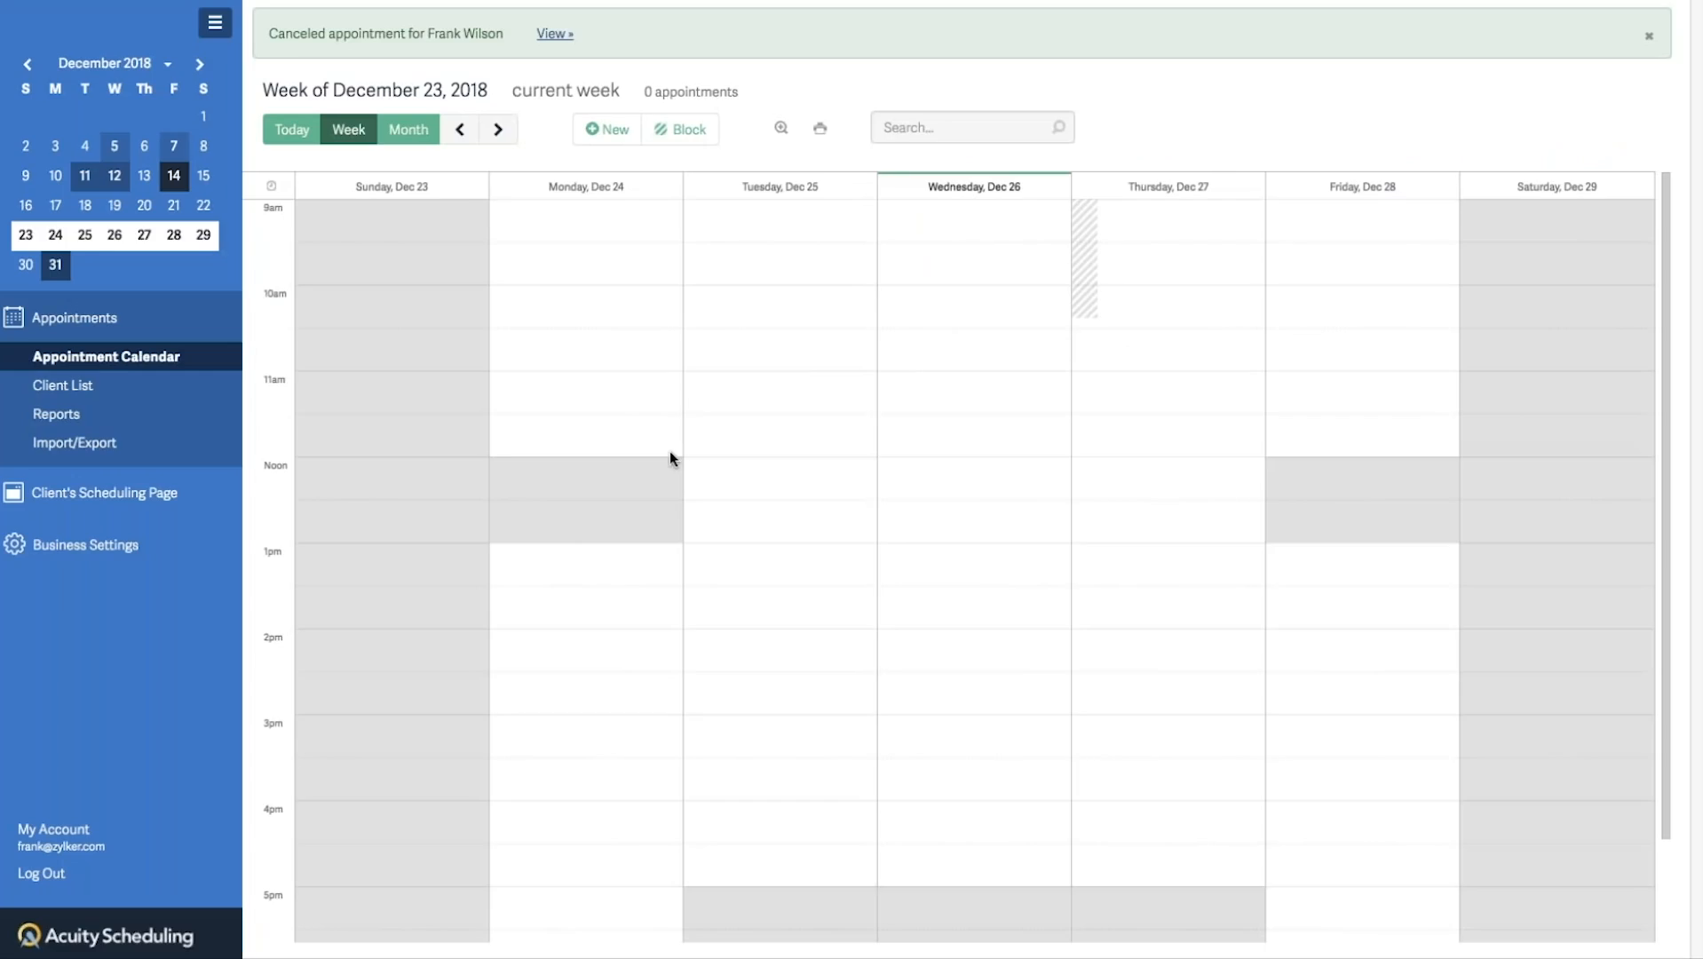
# Open Acuity's Webhooks settings under Business Settings > Integrations.
pyautogui.click(61, 545)
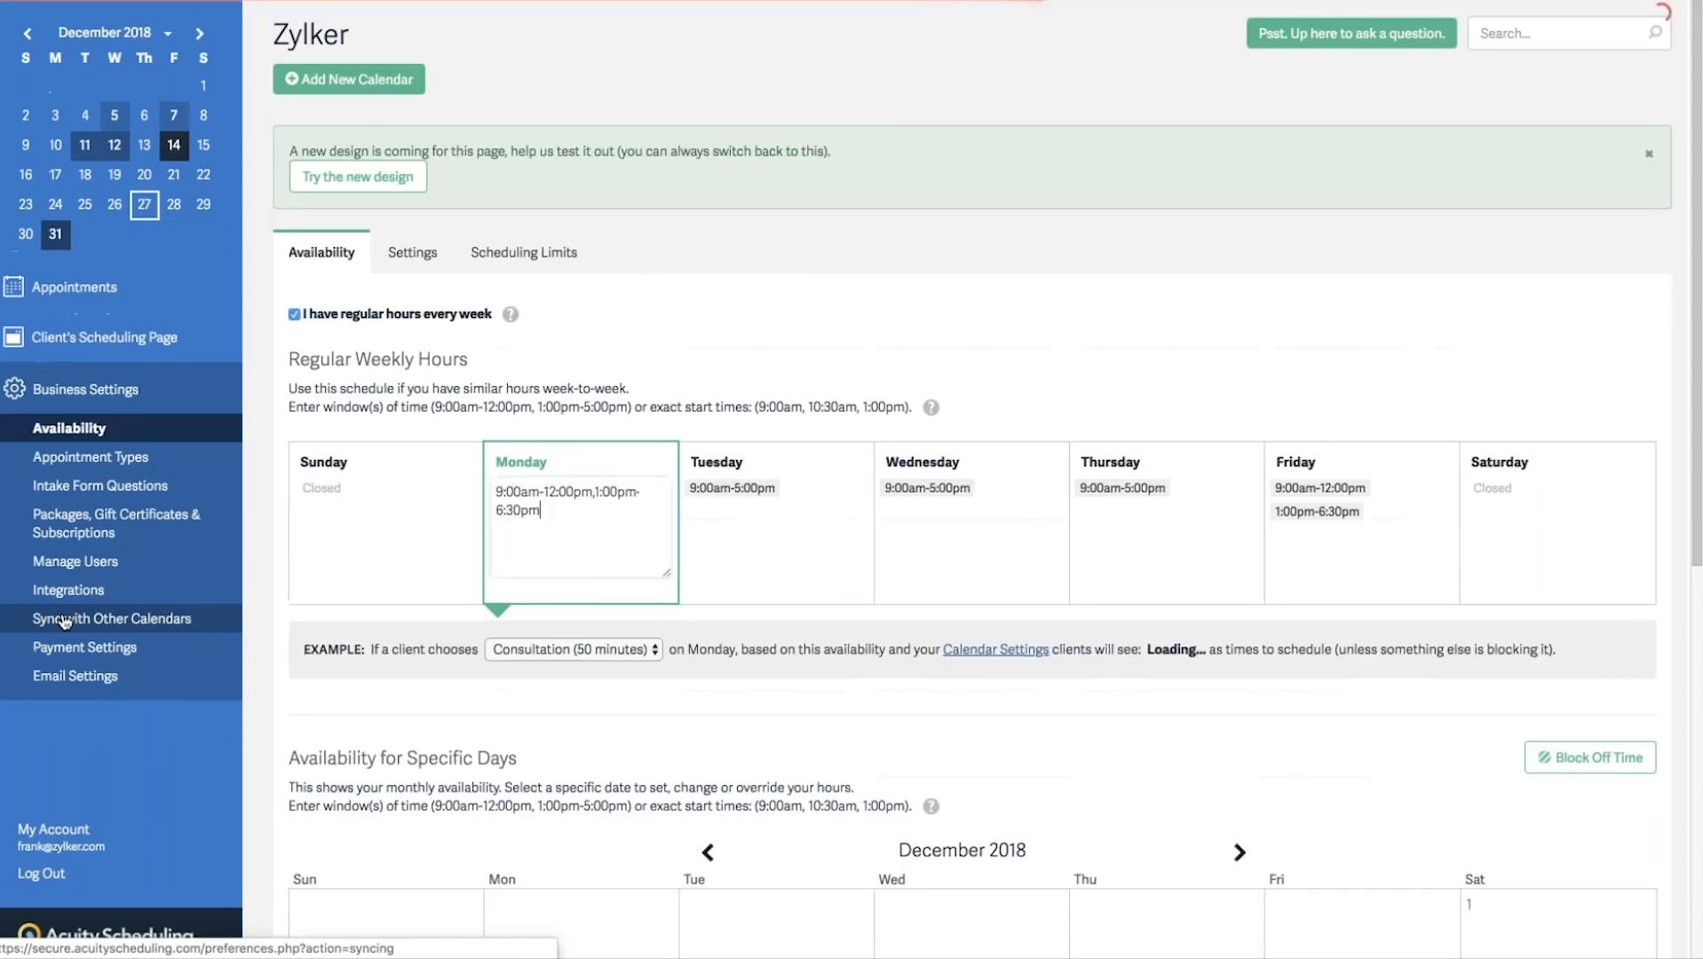
pyautogui.click(64, 620)
pyautogui.click(64, 592)
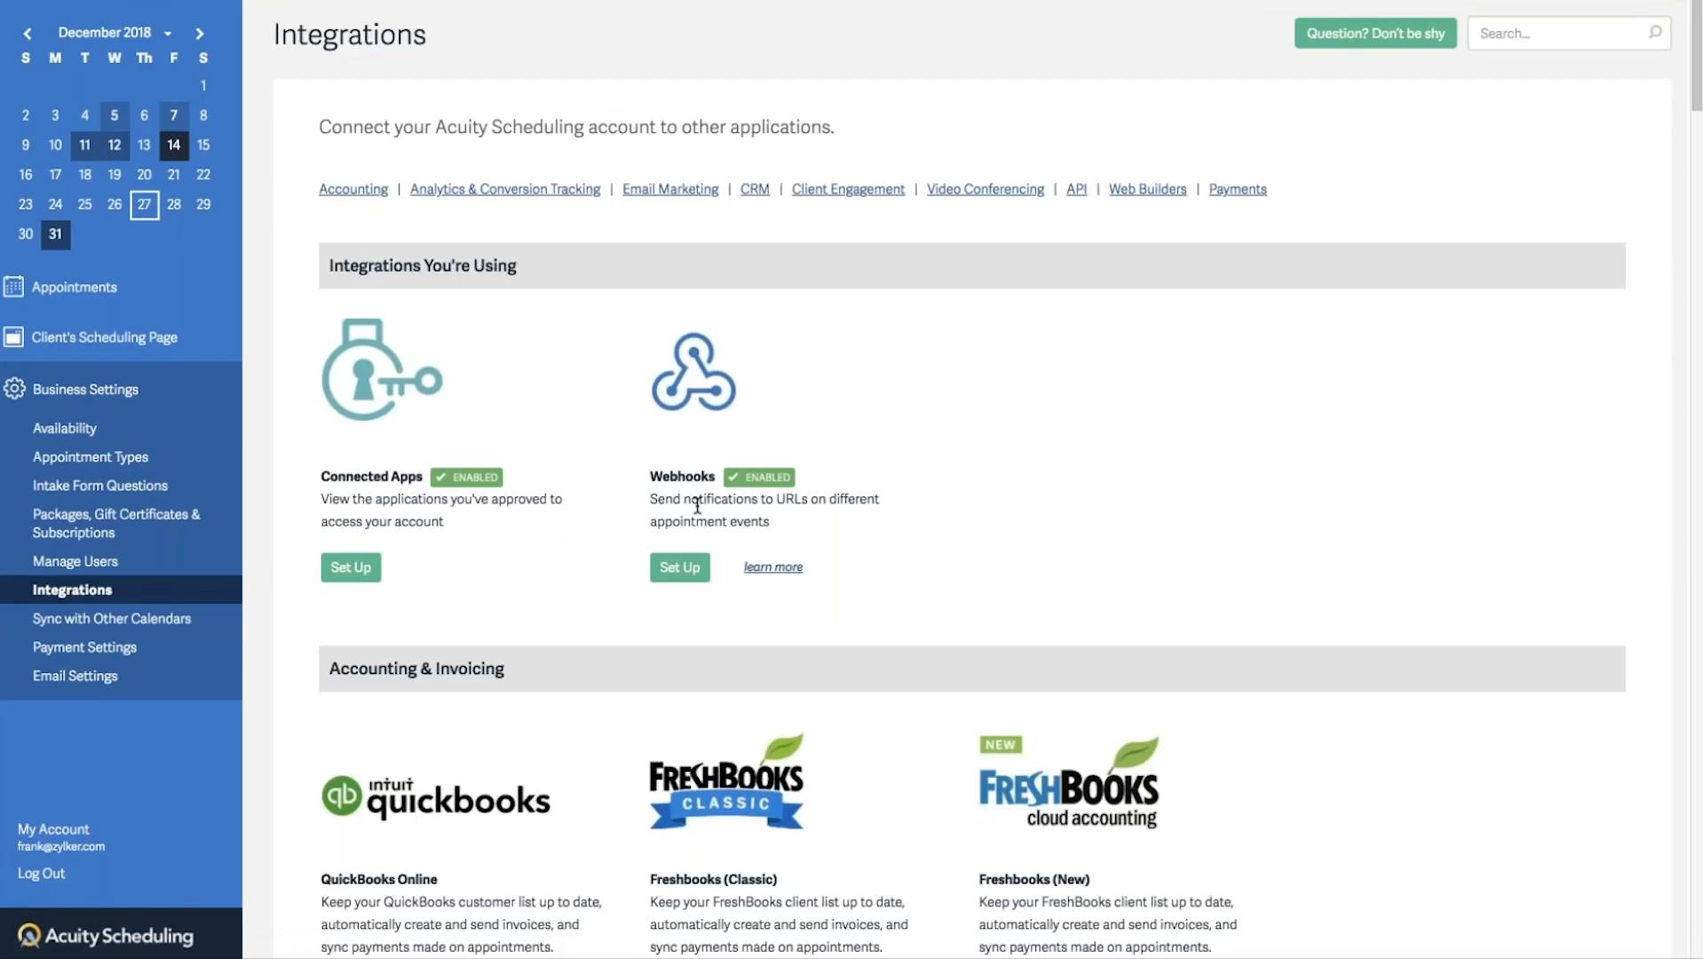
pyautogui.click(688, 575)
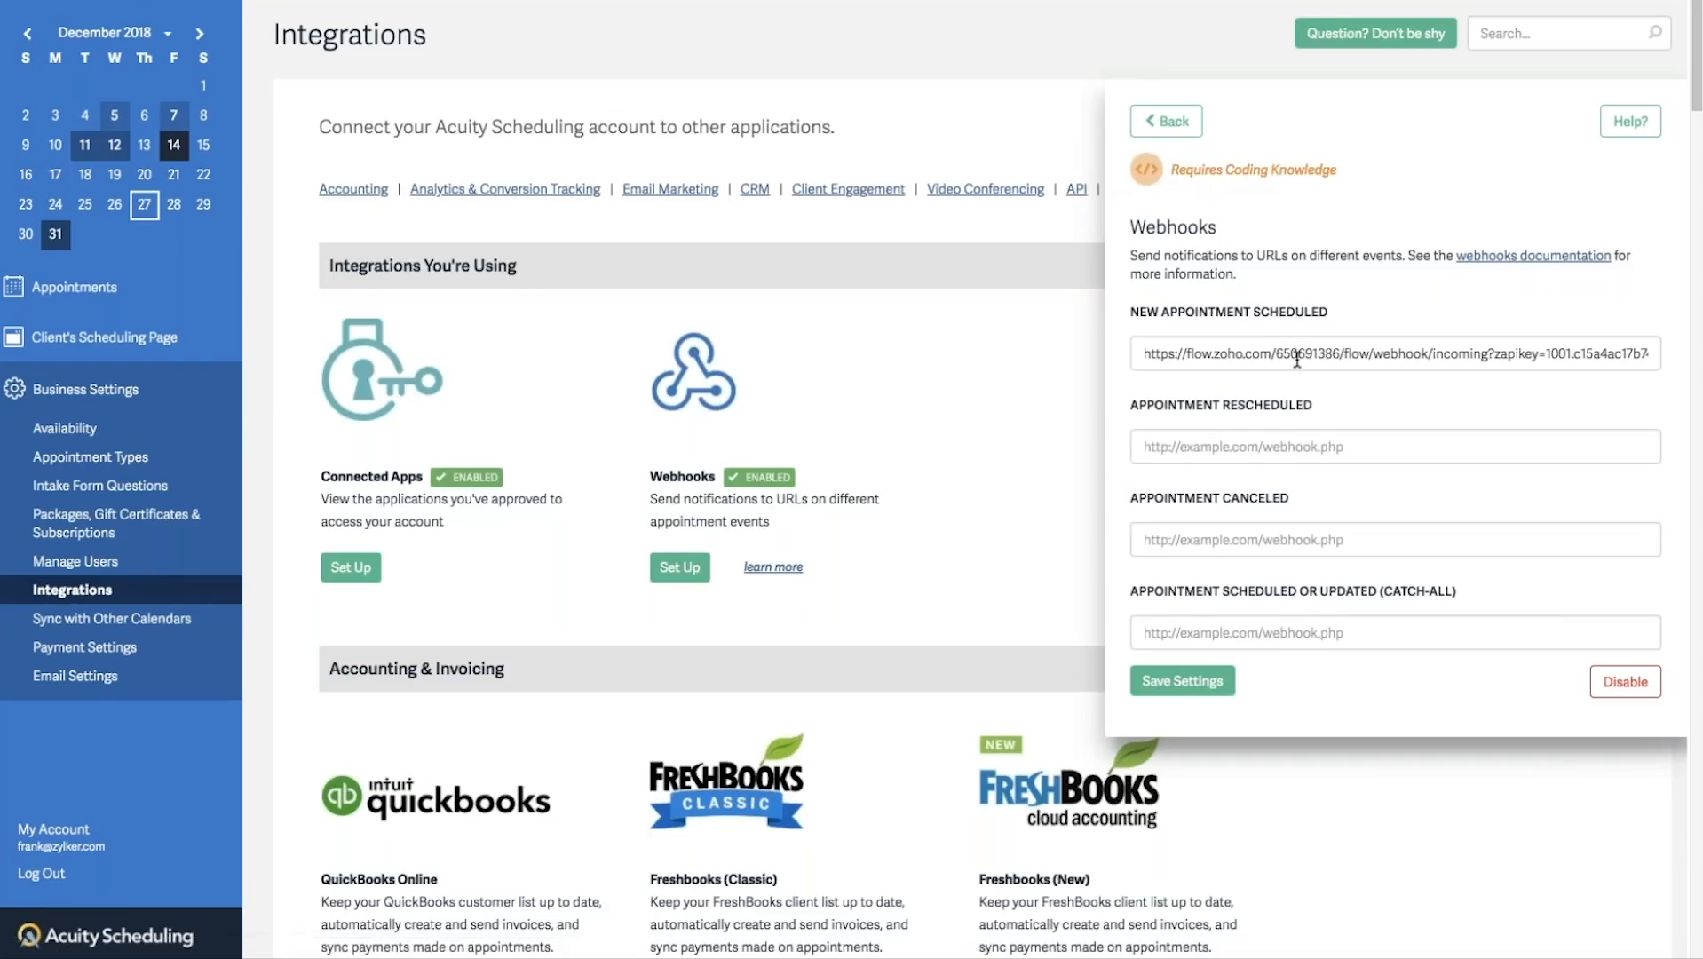
# Replace the New Appointment Scheduled URL with the Zoho Flow webhook URL, save, and return to Appointments.
pyautogui.doubleClick(1297, 357)
pyautogui.hotkey('ctrl', 'a')
pyautogui.press('BackSpace')
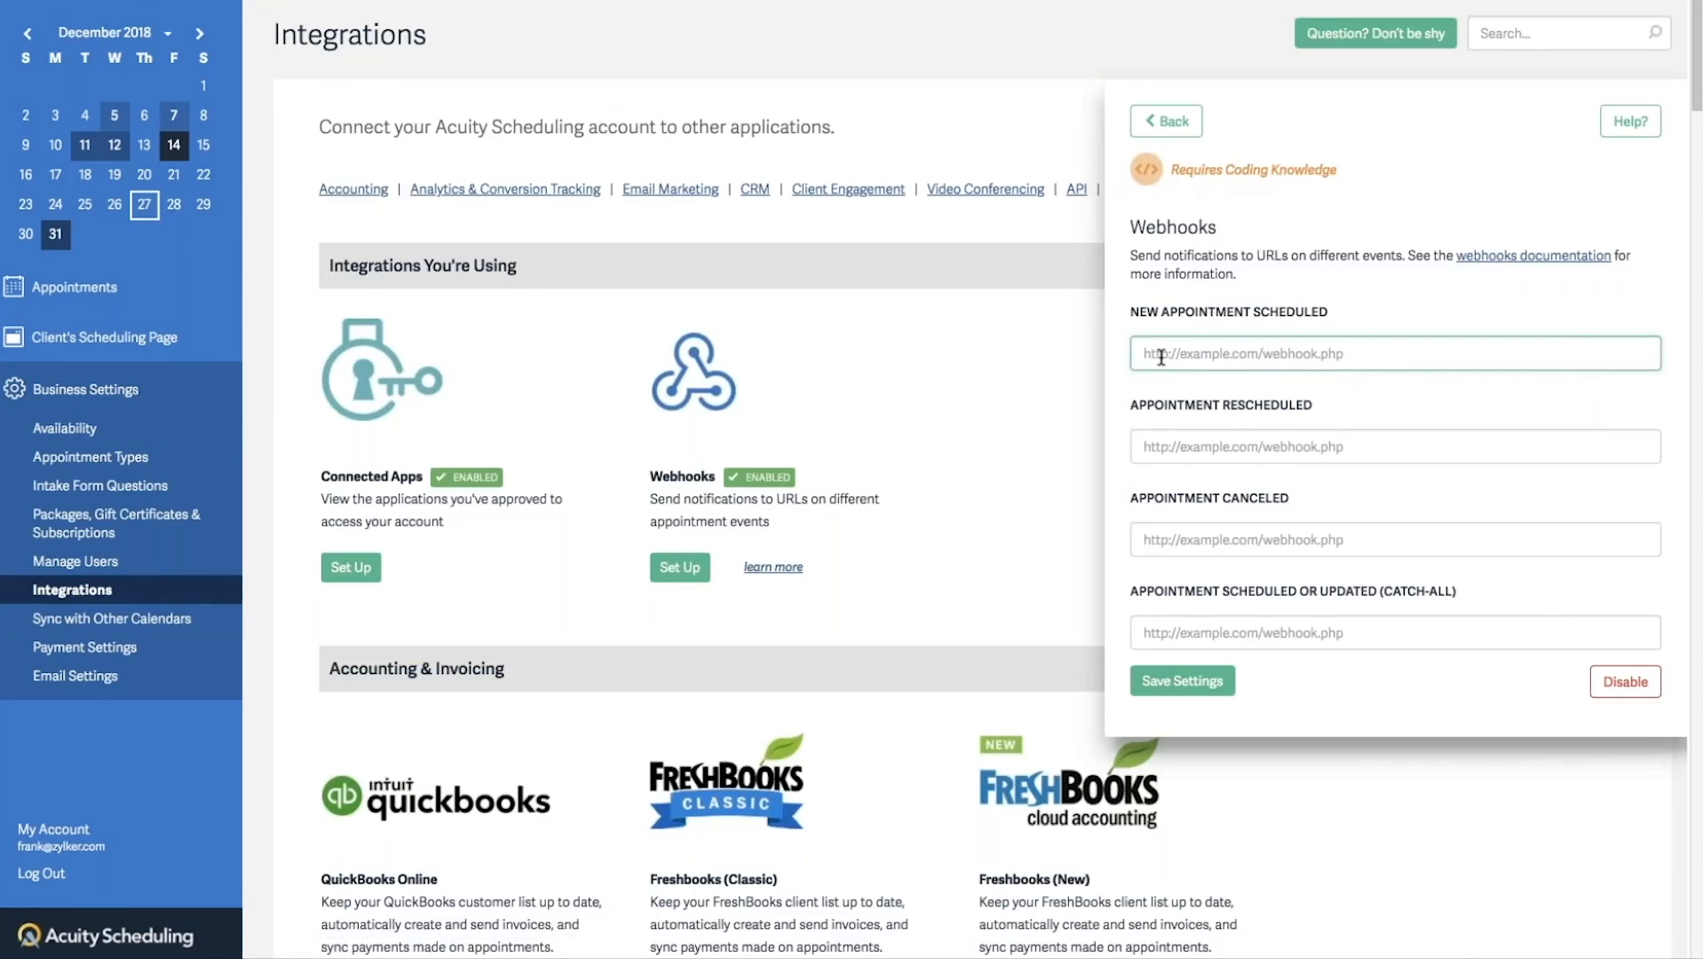
pyautogui.hotkey('ctrl', 'v')
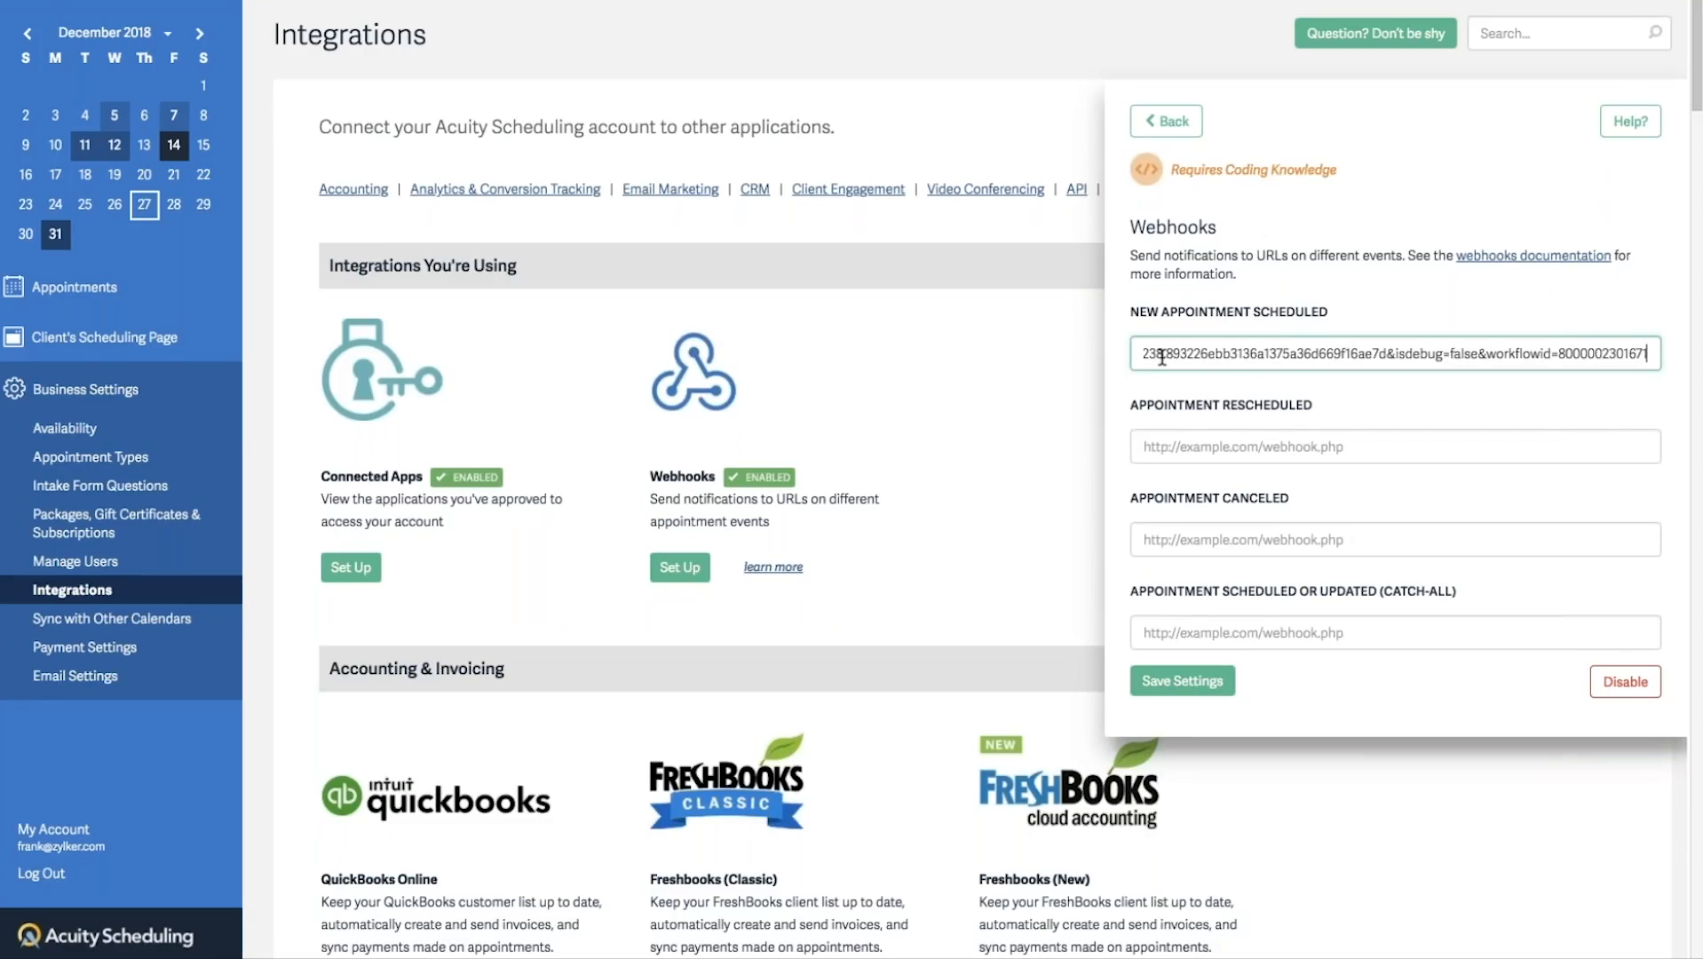
pyautogui.click(1178, 682)
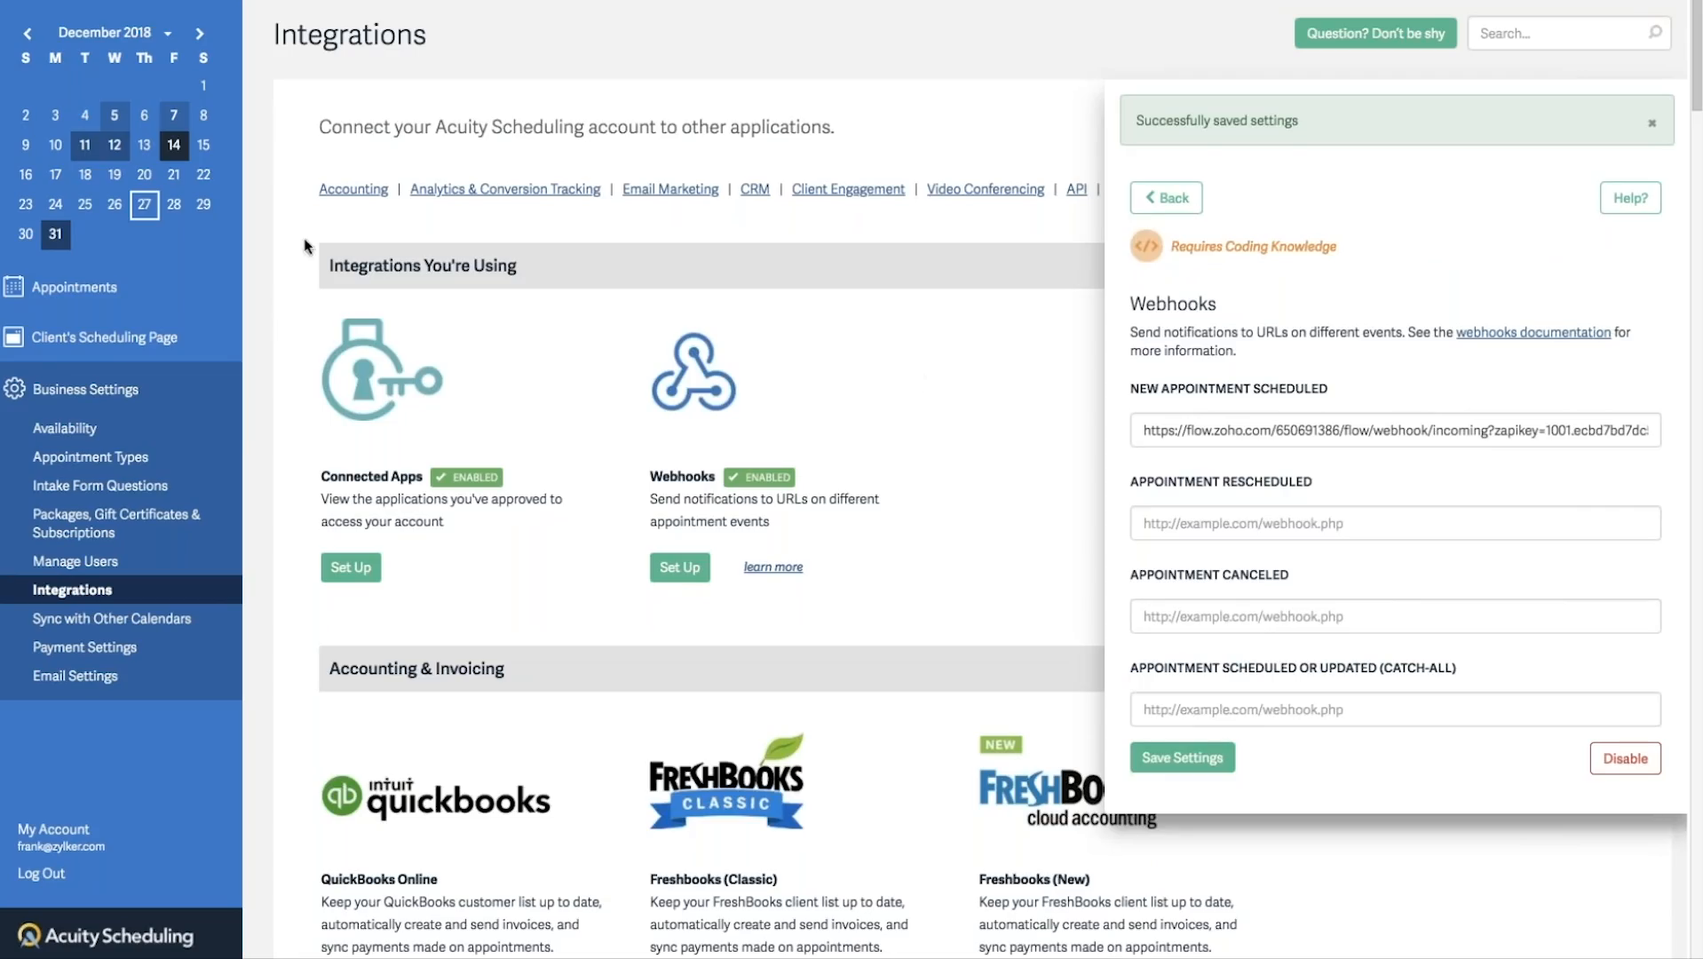
pyautogui.click(88, 294)
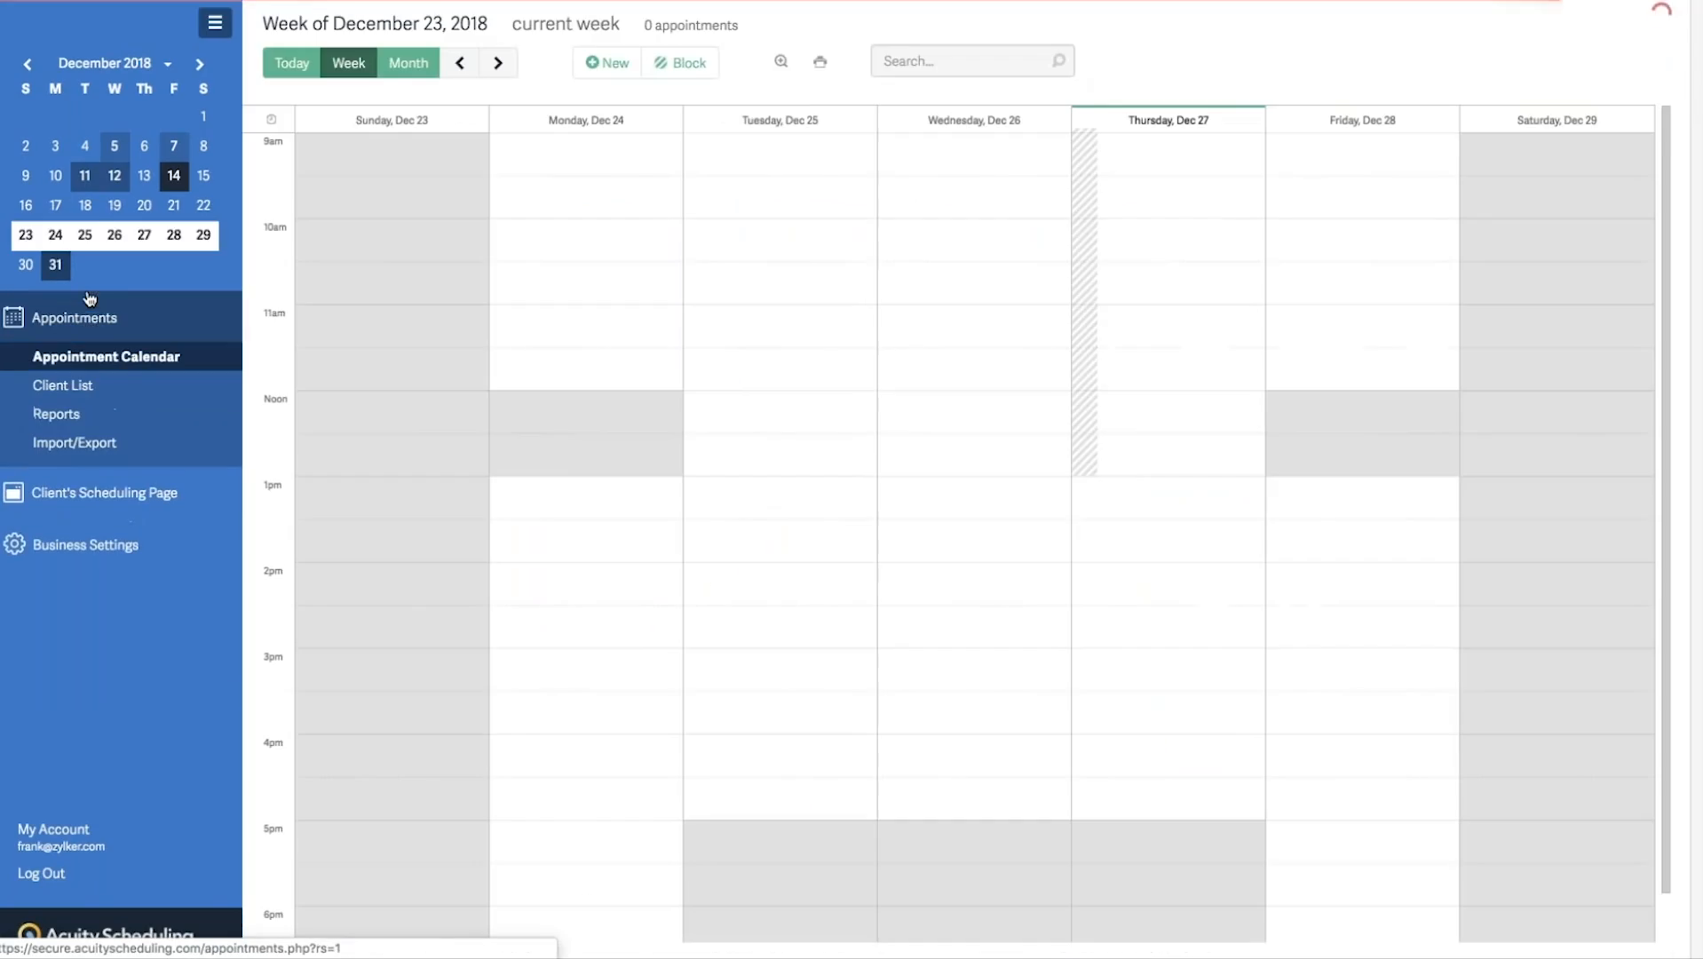
pyautogui.moveTo(100, 2)
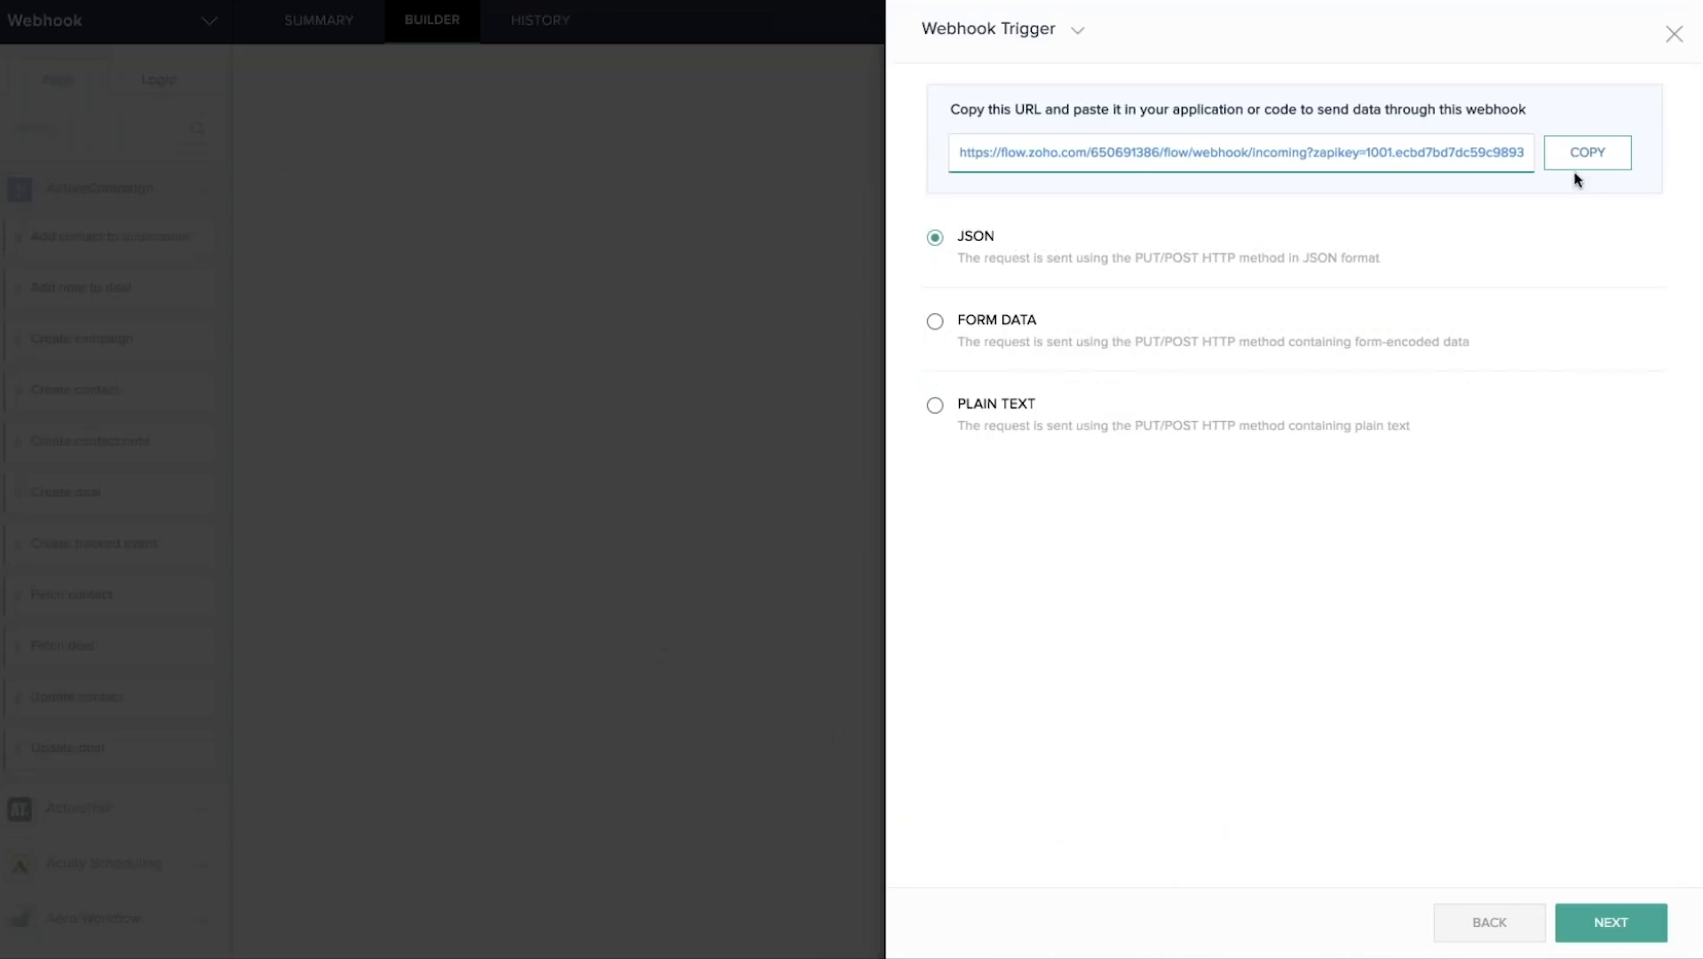
# Start the webhook trigger test listening for data, and begin a new Acuity appointment.
pyautogui.click(1613, 924)
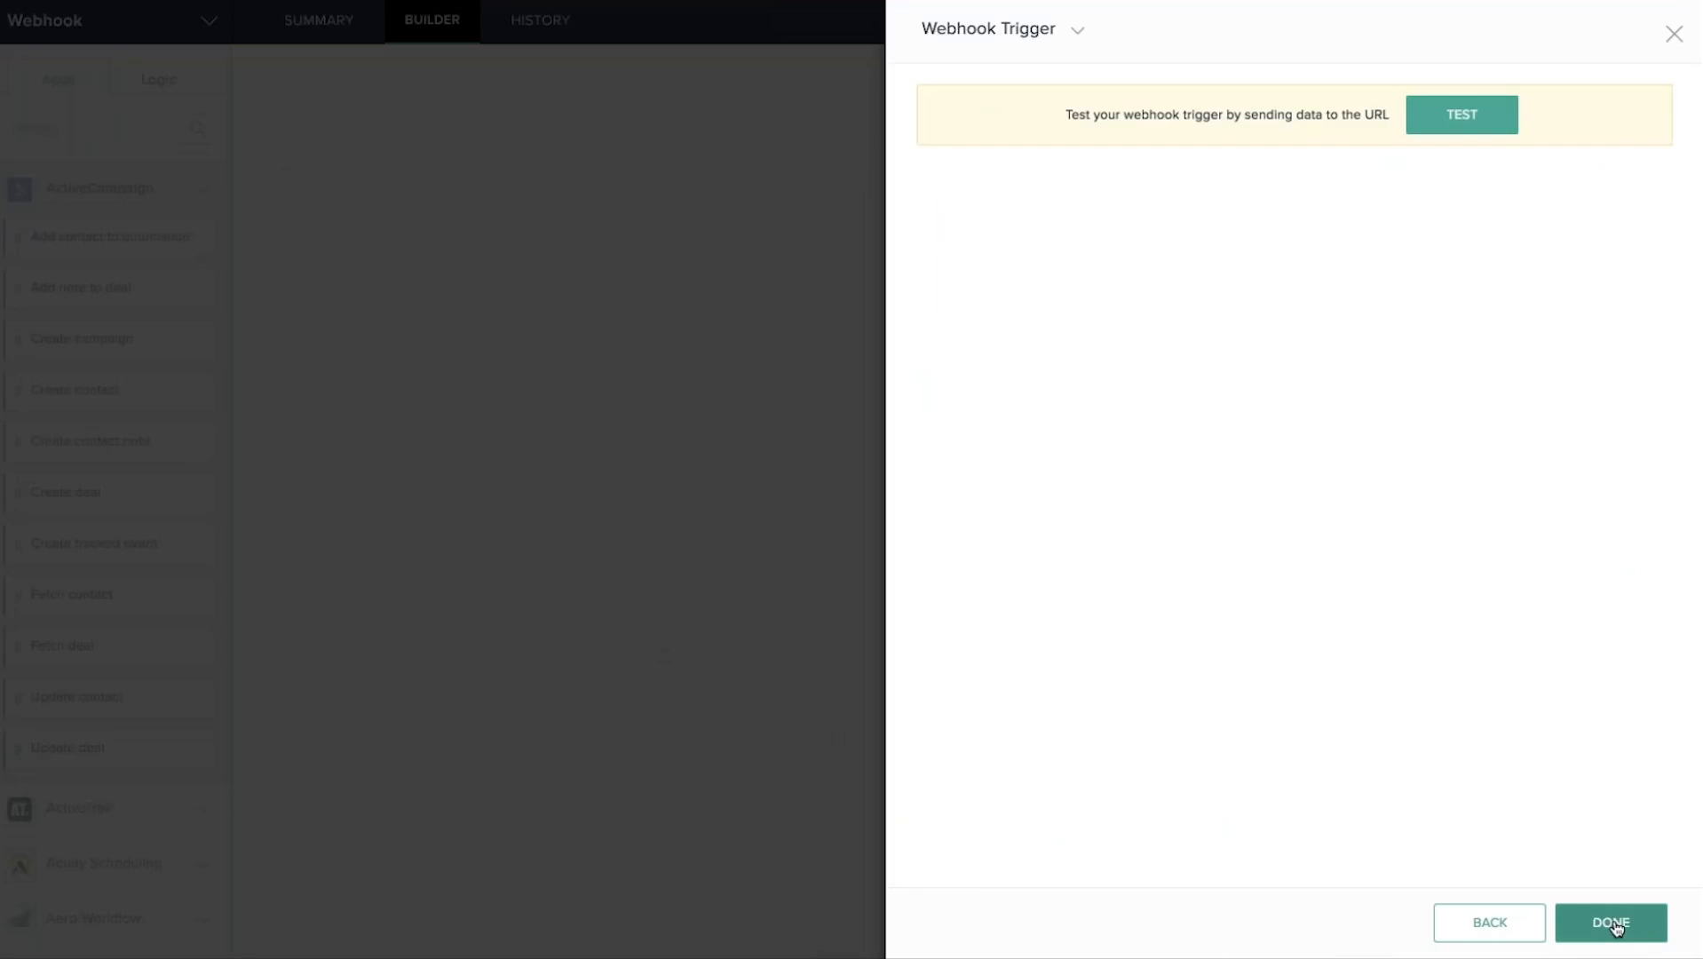
pyautogui.click(1462, 122)
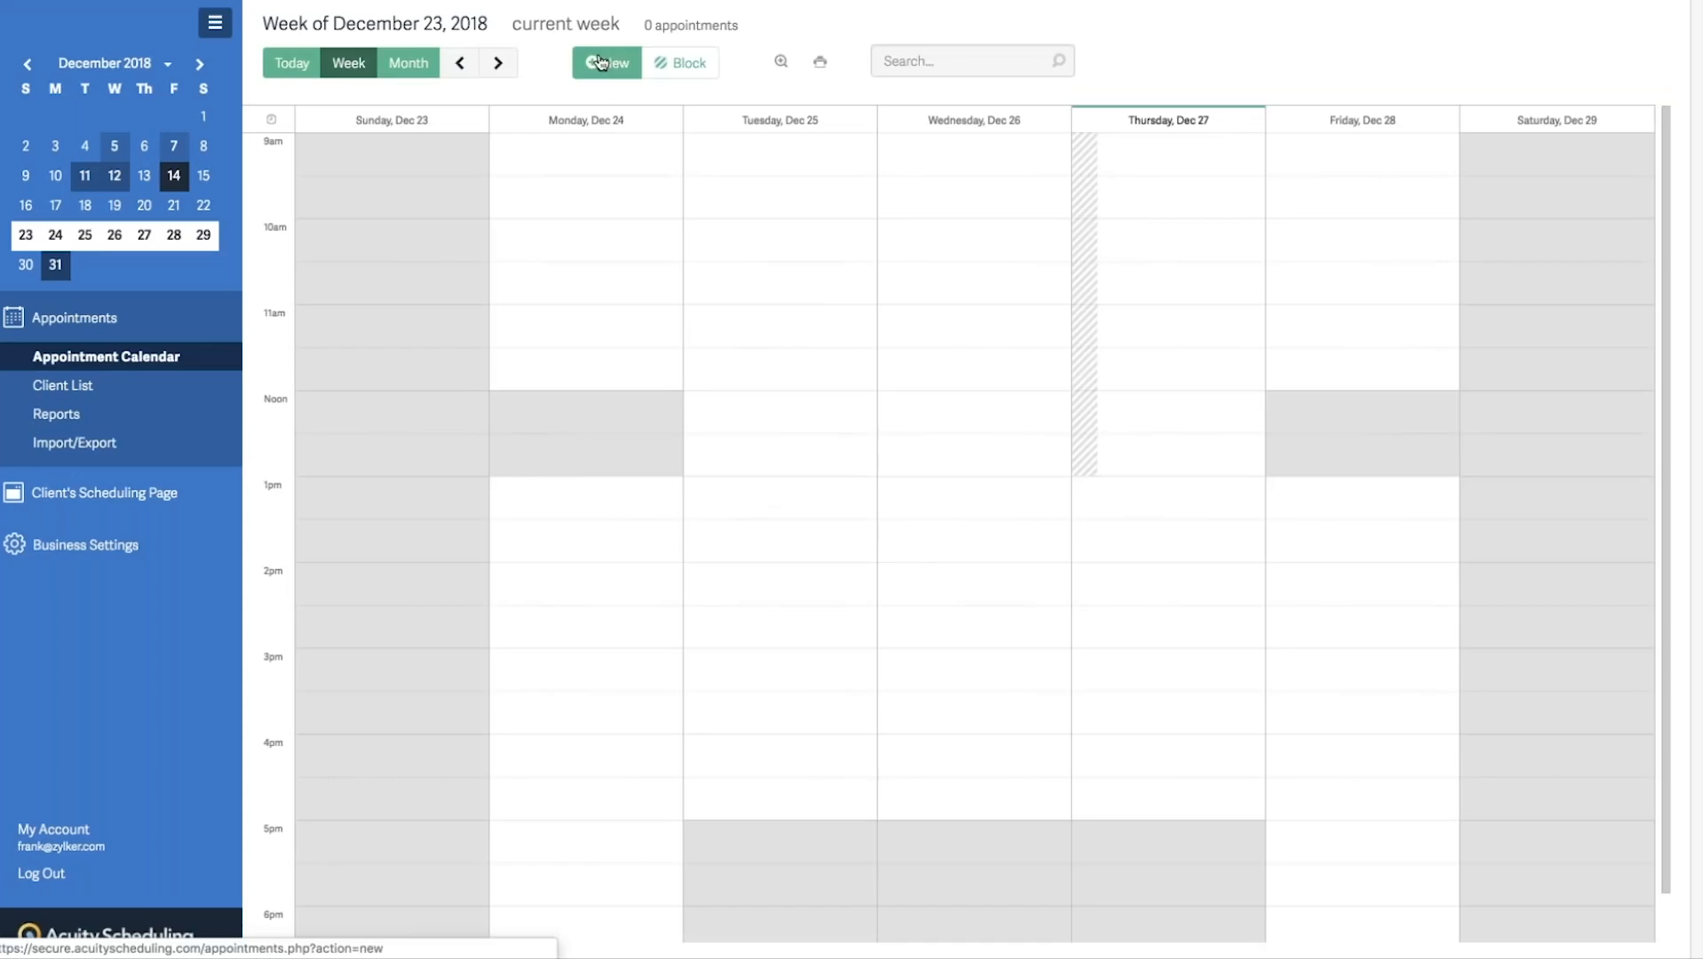
pyautogui.click(600, 61)
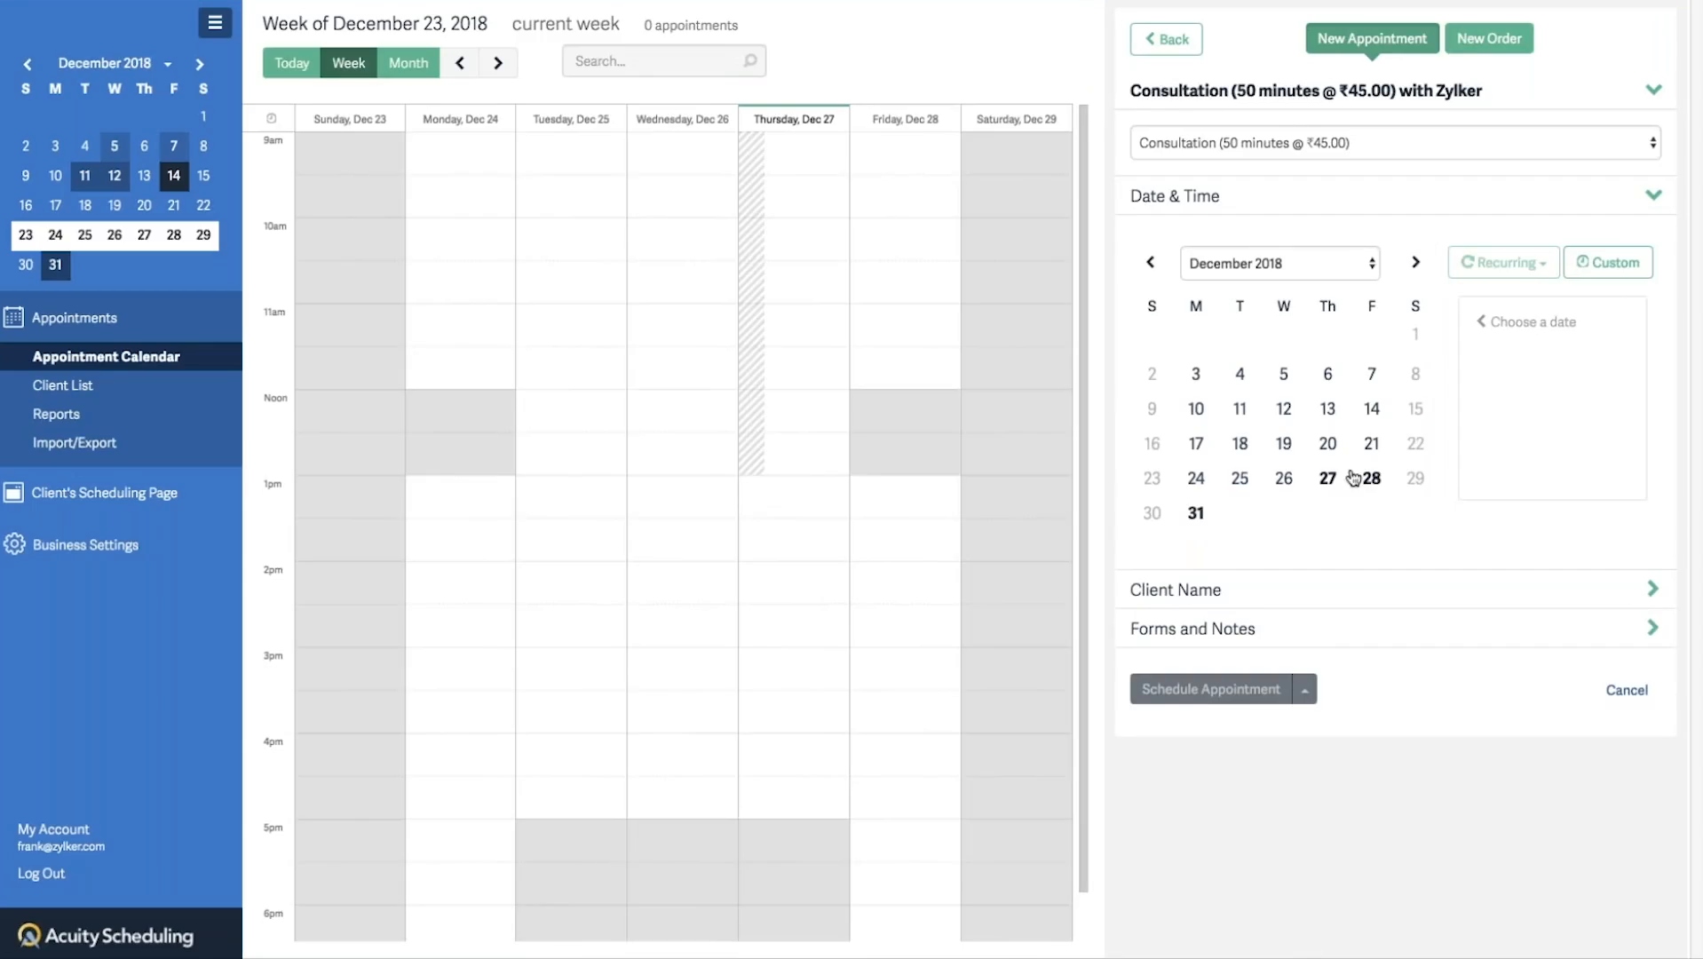
# Schedule a Consultation on Friday, December 28 at 1:50pm for an existing client picked from suggestions.
pyautogui.click(1379, 481)
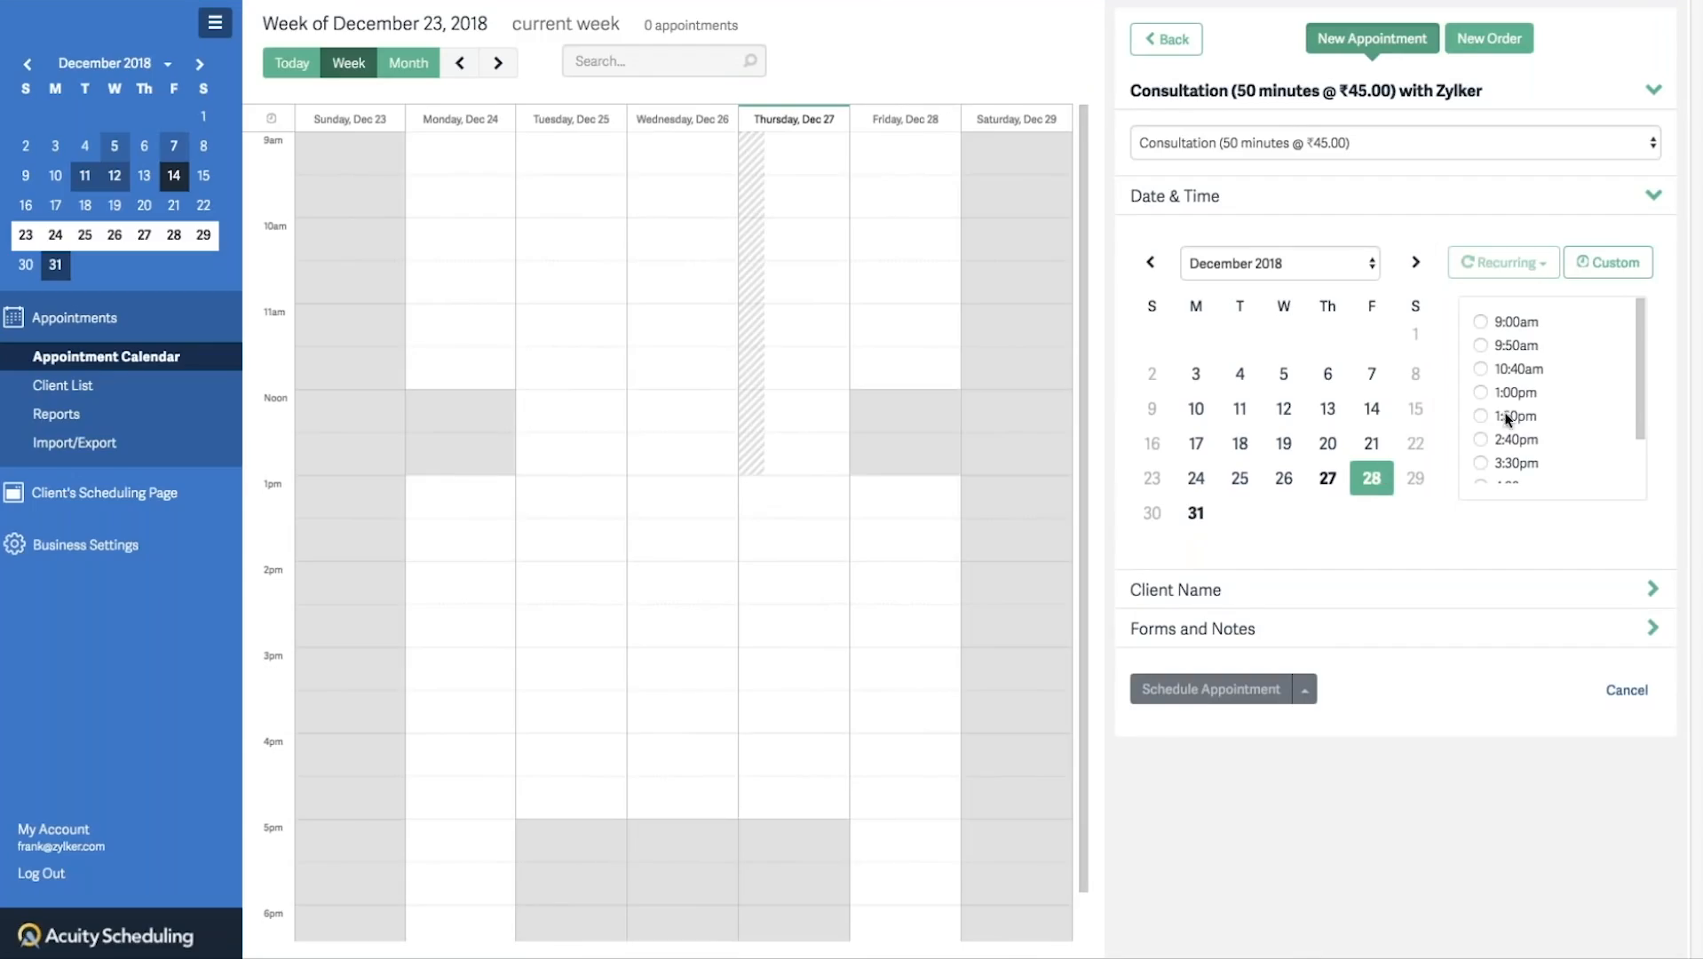
pyautogui.click(1481, 416)
pyautogui.click(1182, 654)
pyautogui.write('fr')
pyautogui.click(1233, 680)
pyautogui.scroll(-1, 1375, 672)
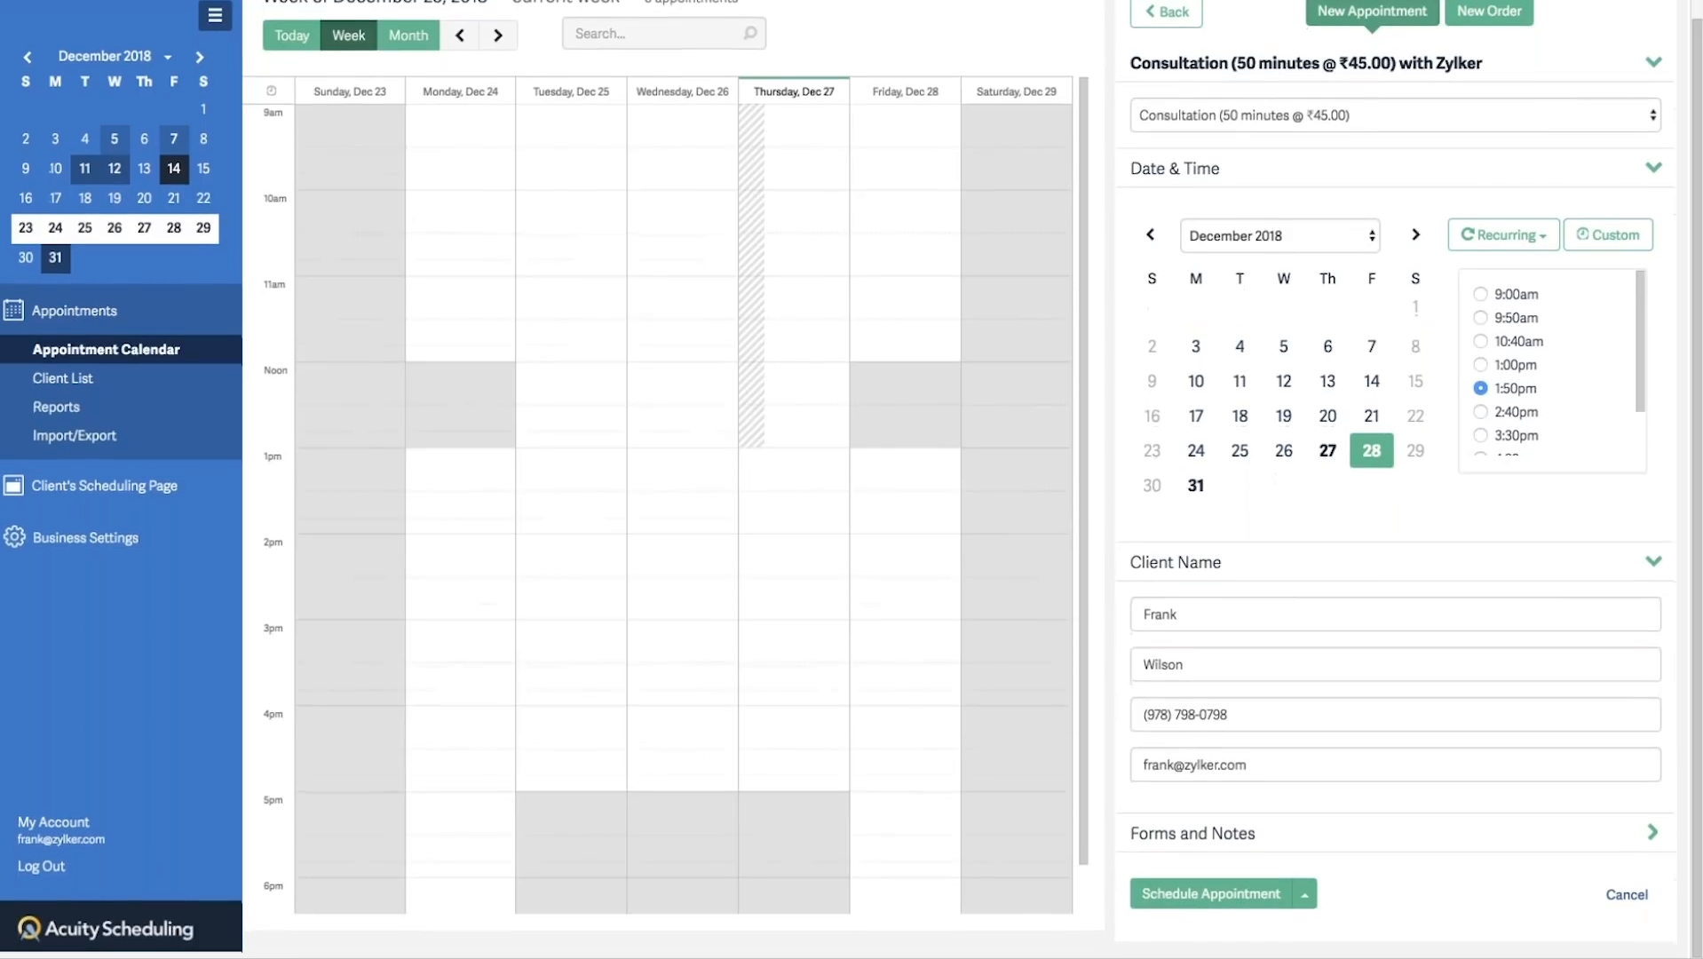
pyautogui.click(1190, 902)
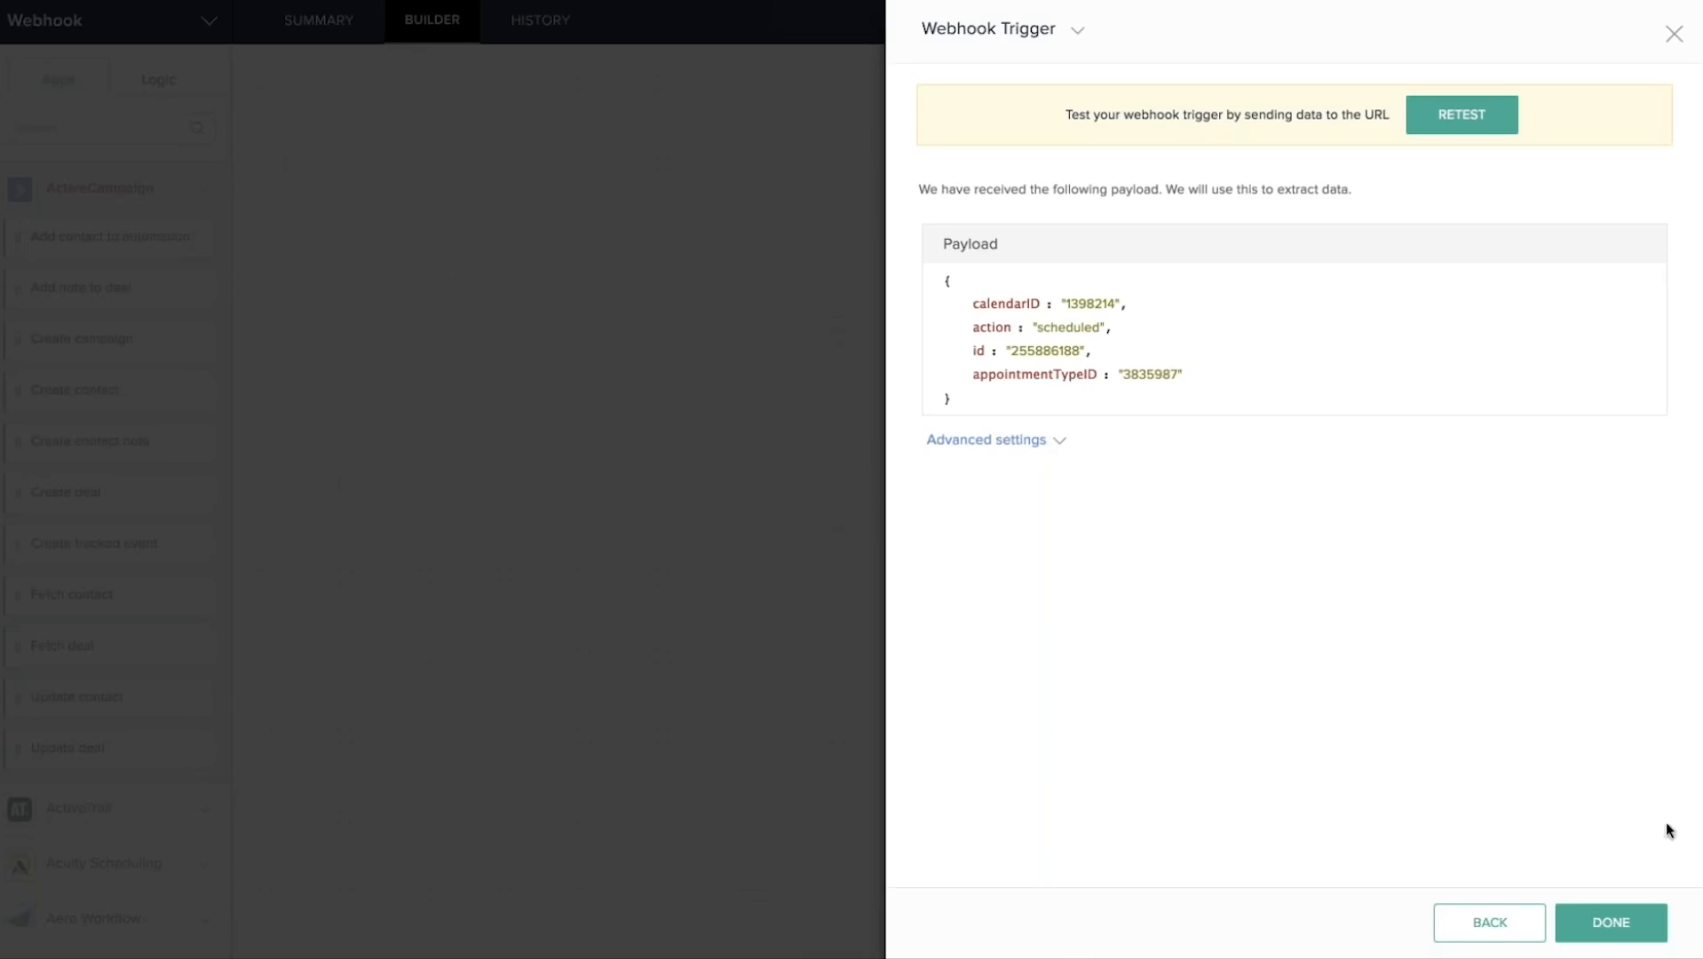
# Accept the received 'scheduled' appointment payload so the Webhook trigger lands on the canvas.
pyautogui.click(1611, 923)
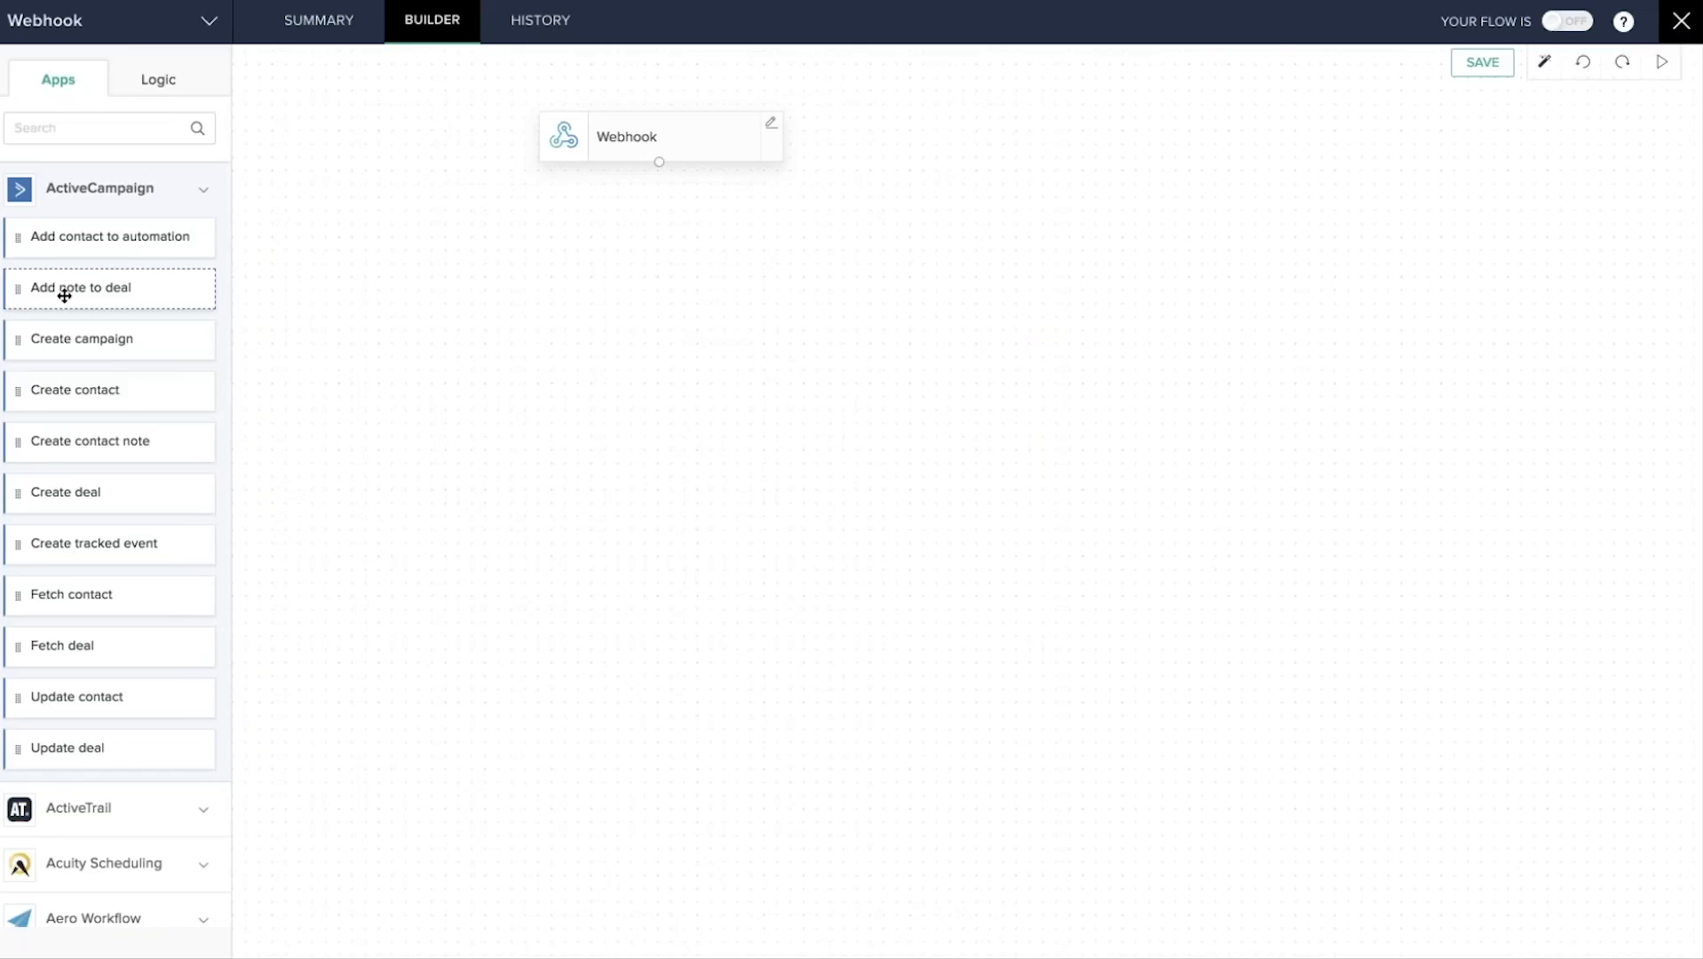
# Add a Create contact step under the Webhook trigger, then delete it.
pyautogui.moveTo(64, 392); pyautogui.dragTo(590, 257)
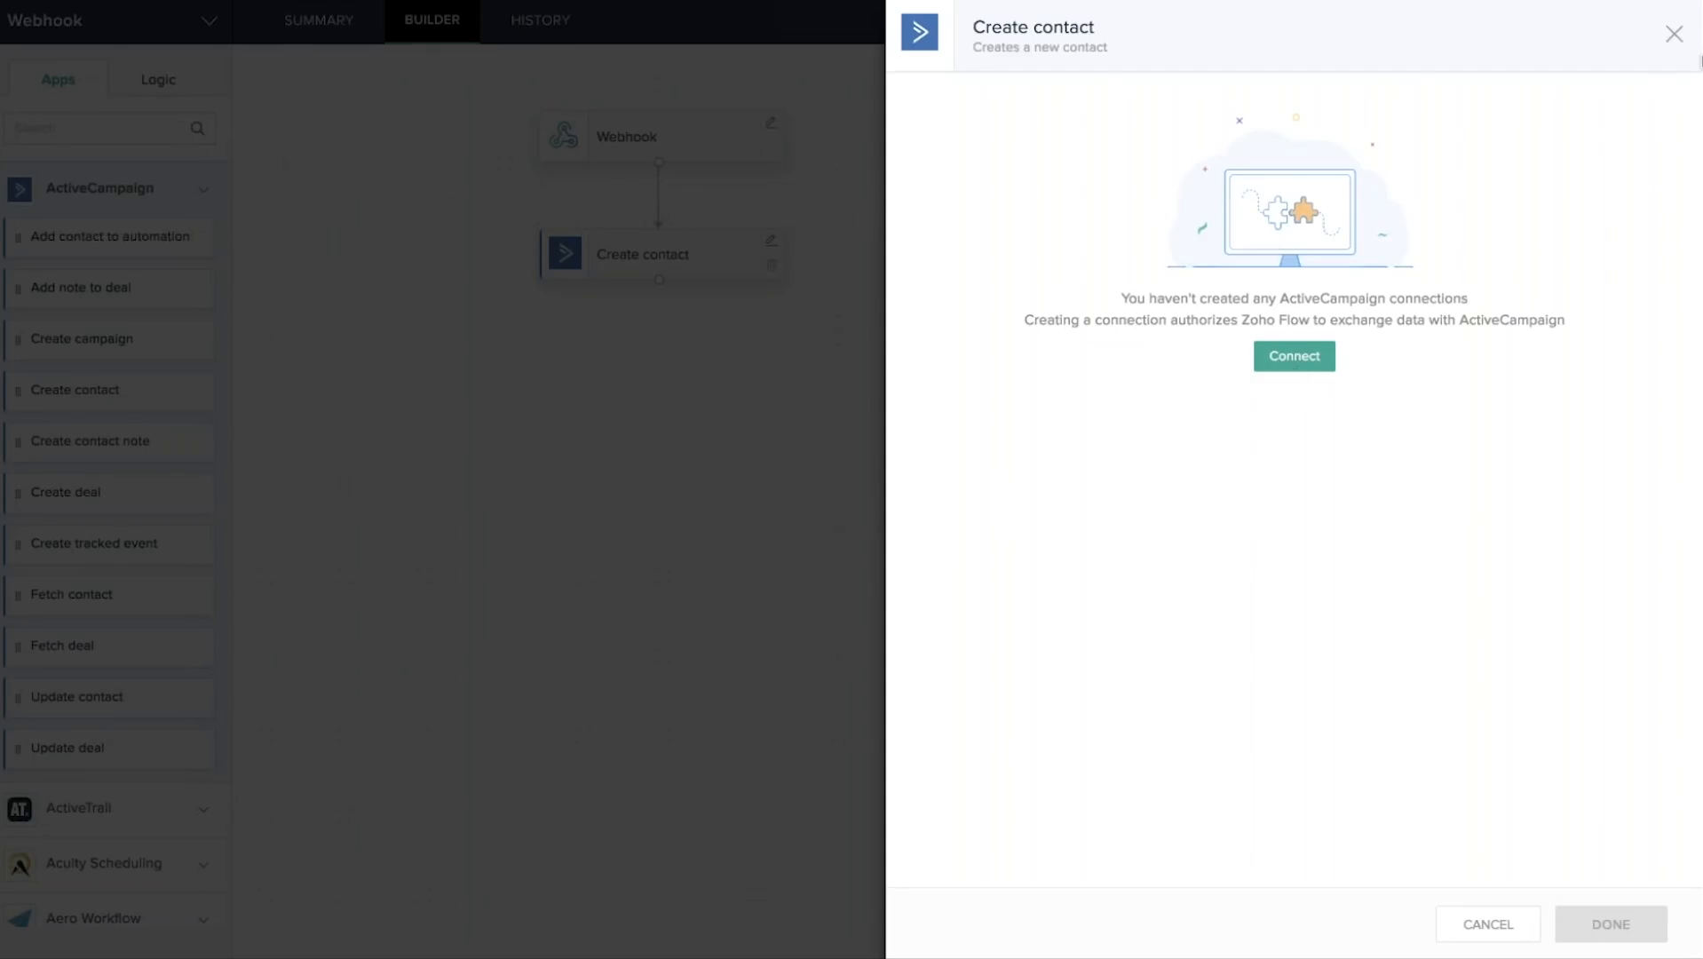
pyautogui.click(1676, 39)
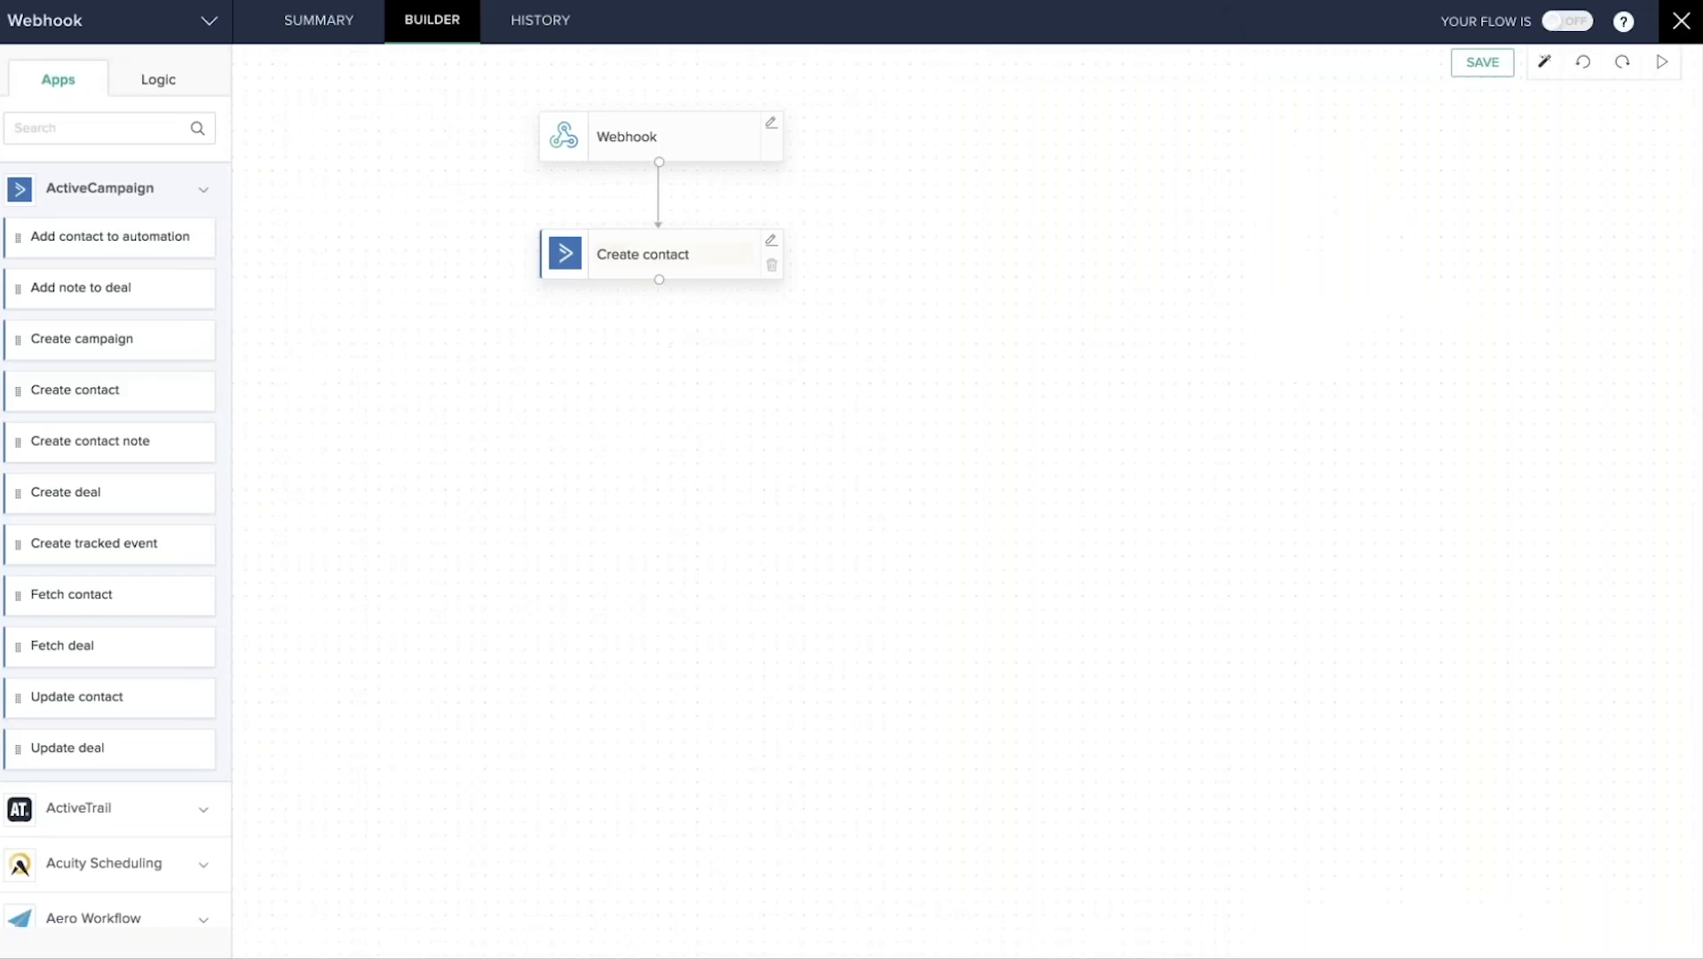
pyautogui.click(771, 266)
# Add Zoho CRM's Create or update lead step under Webhook using the Zoho CRM connection, then exit the builder.
pyautogui.click(75, 127)
pyautogui.write('crm')
pyautogui.click(140, 530)
pyautogui.scroll(-2, 137, 642)
pyautogui.moveTo(99, 597); pyautogui.dragTo(612, 264)
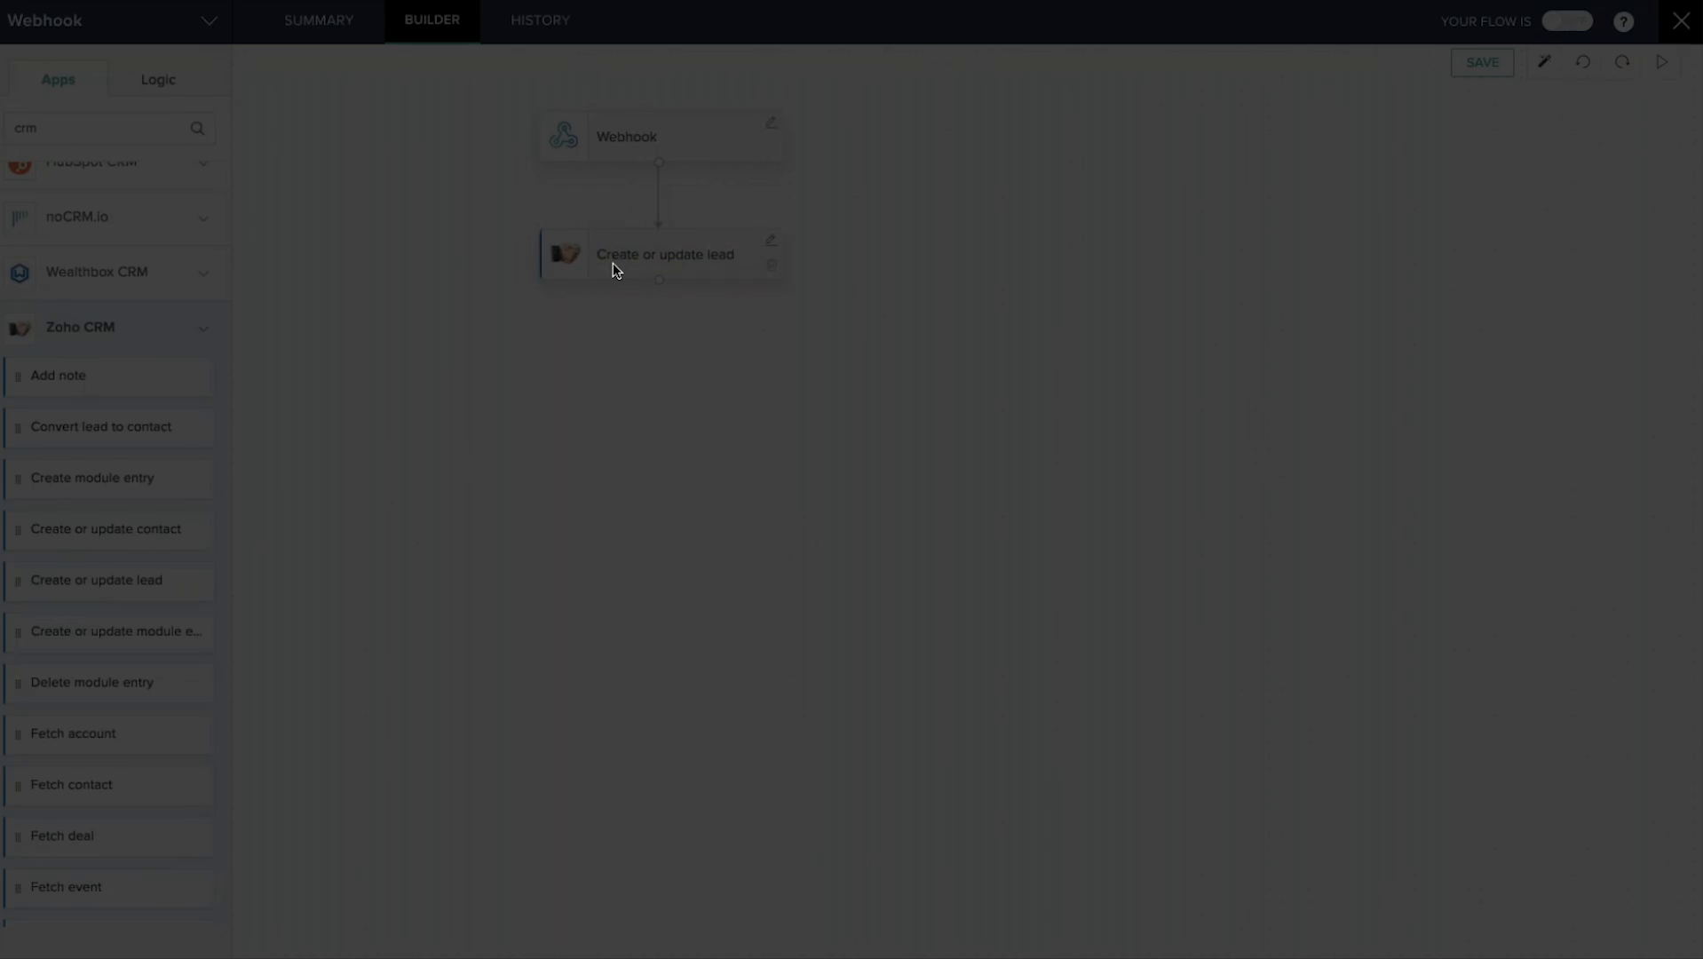
pyautogui.click(1082, 138)
pyautogui.click(1021, 242)
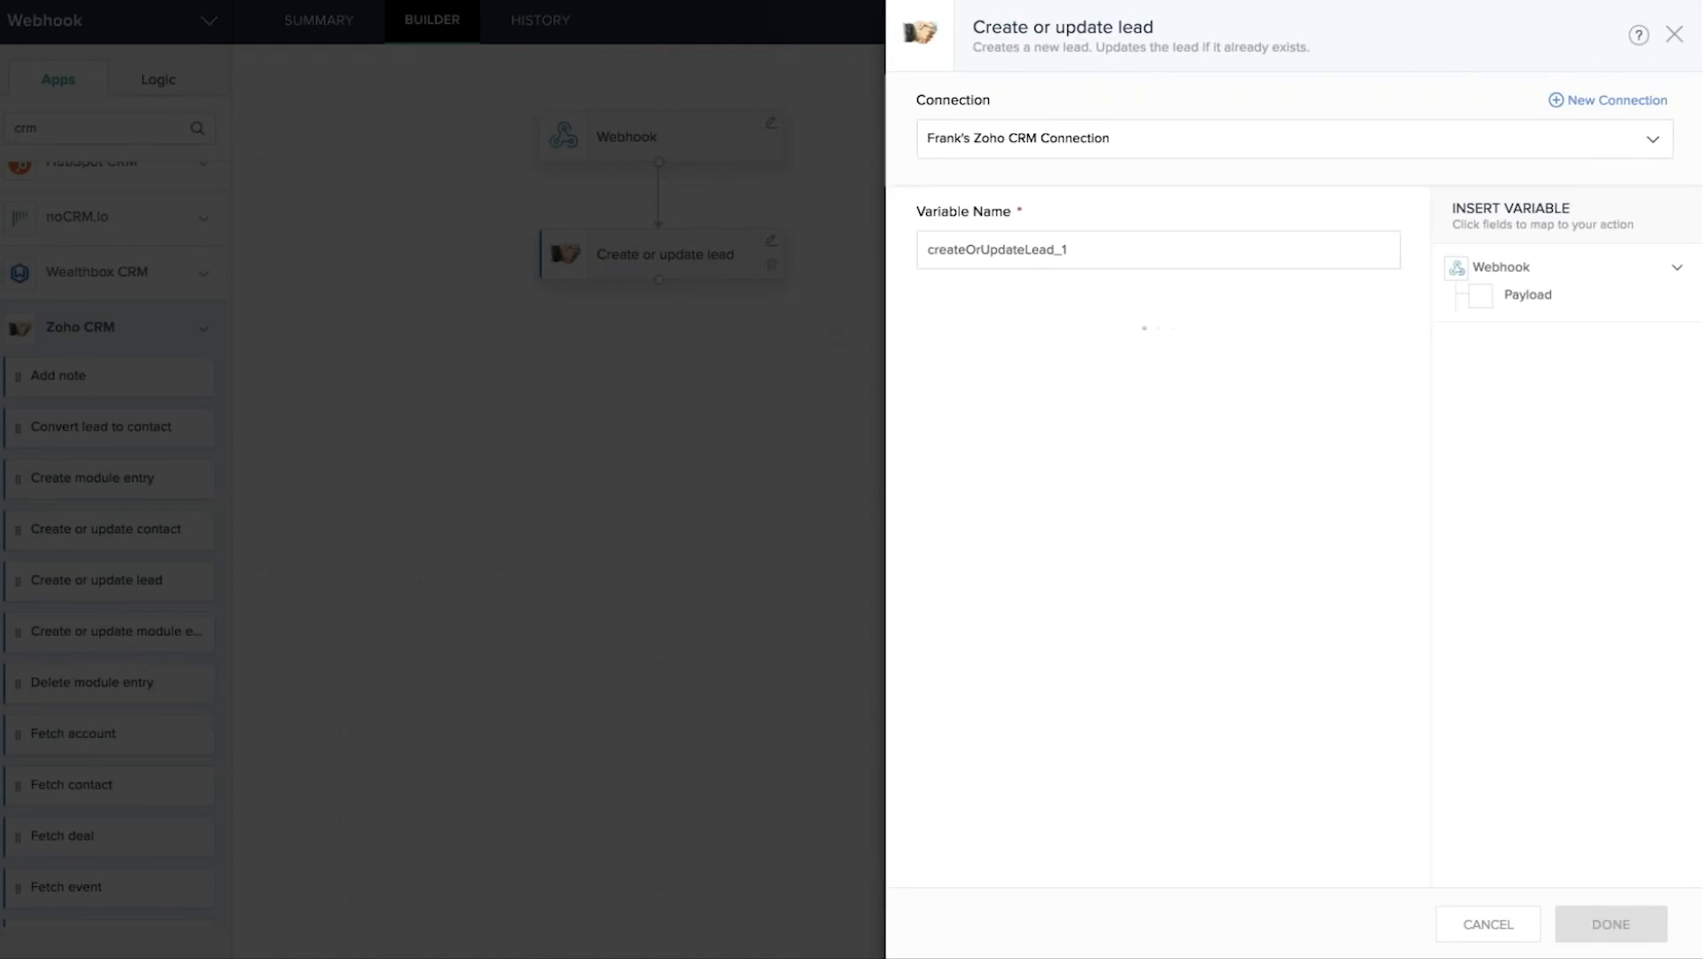
pyautogui.click(1478, 305)
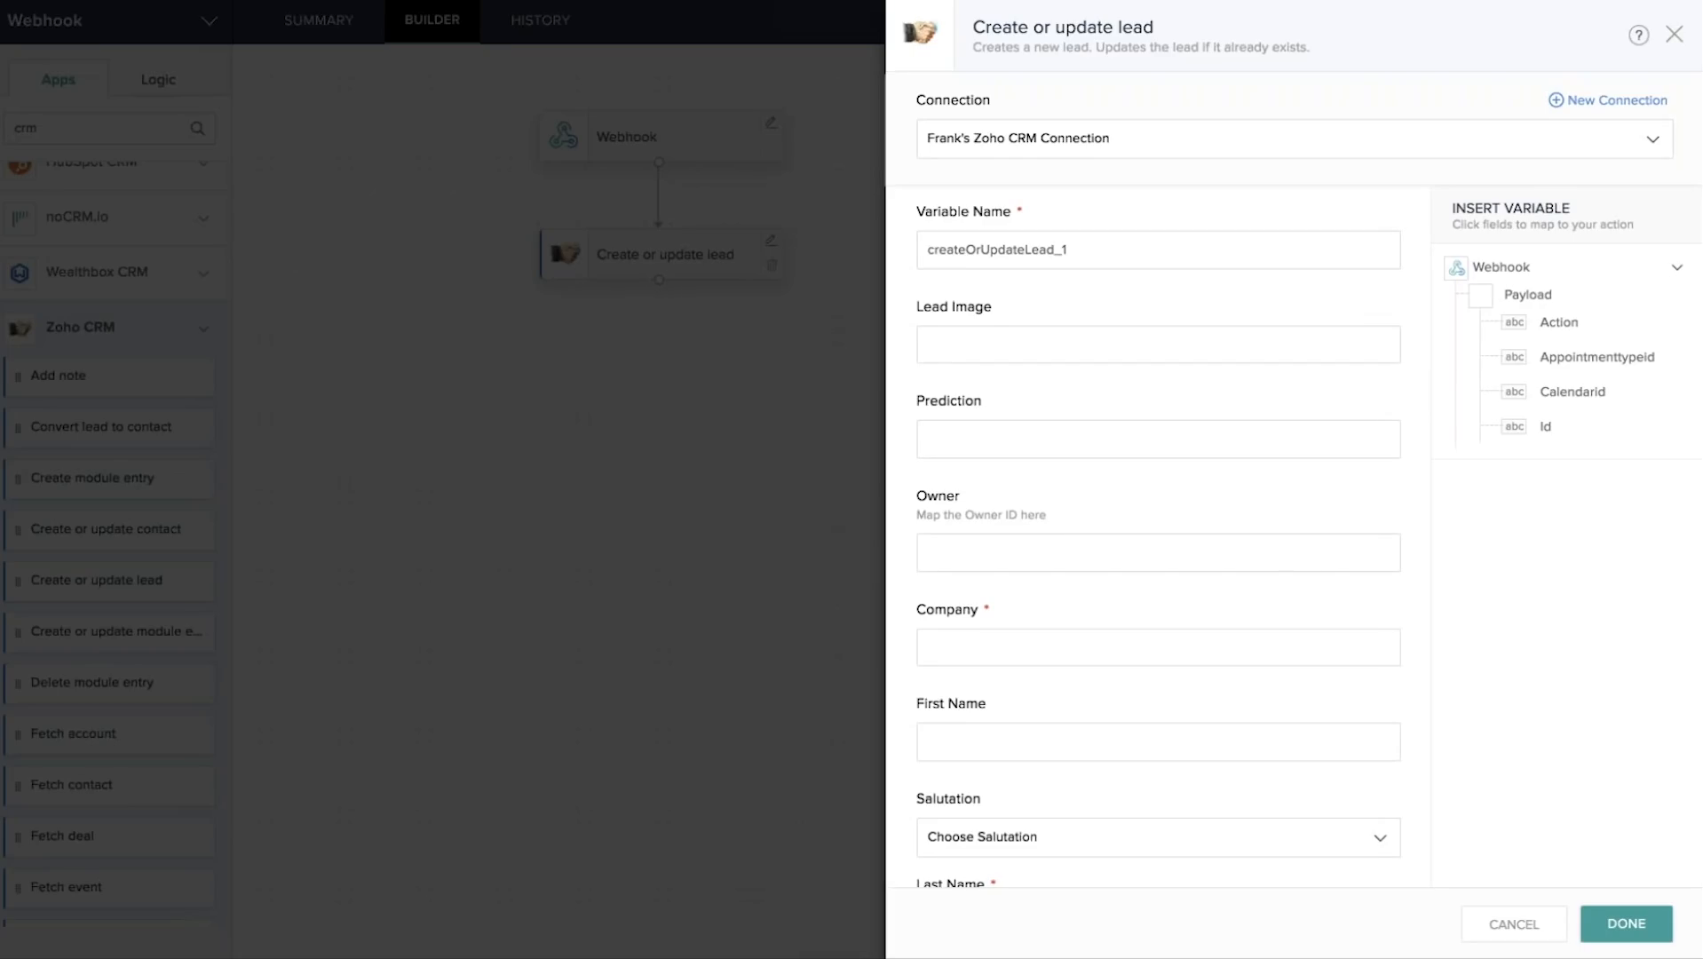
pyautogui.click(1674, 34)
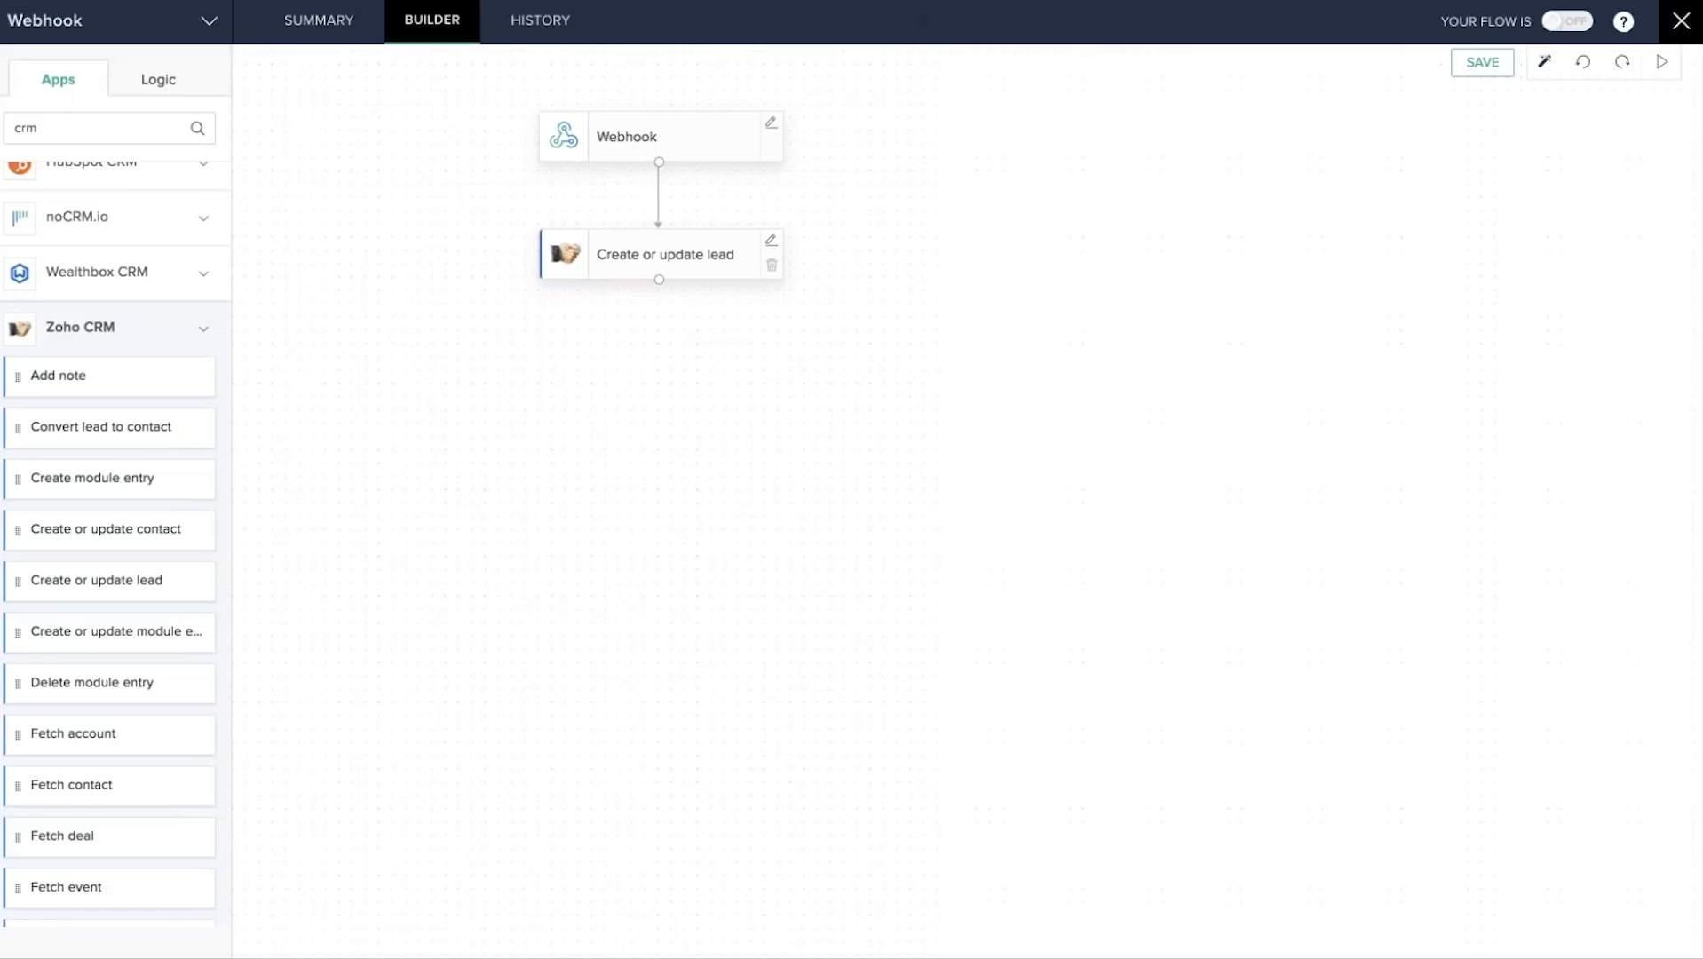
pyautogui.click(1681, 23)
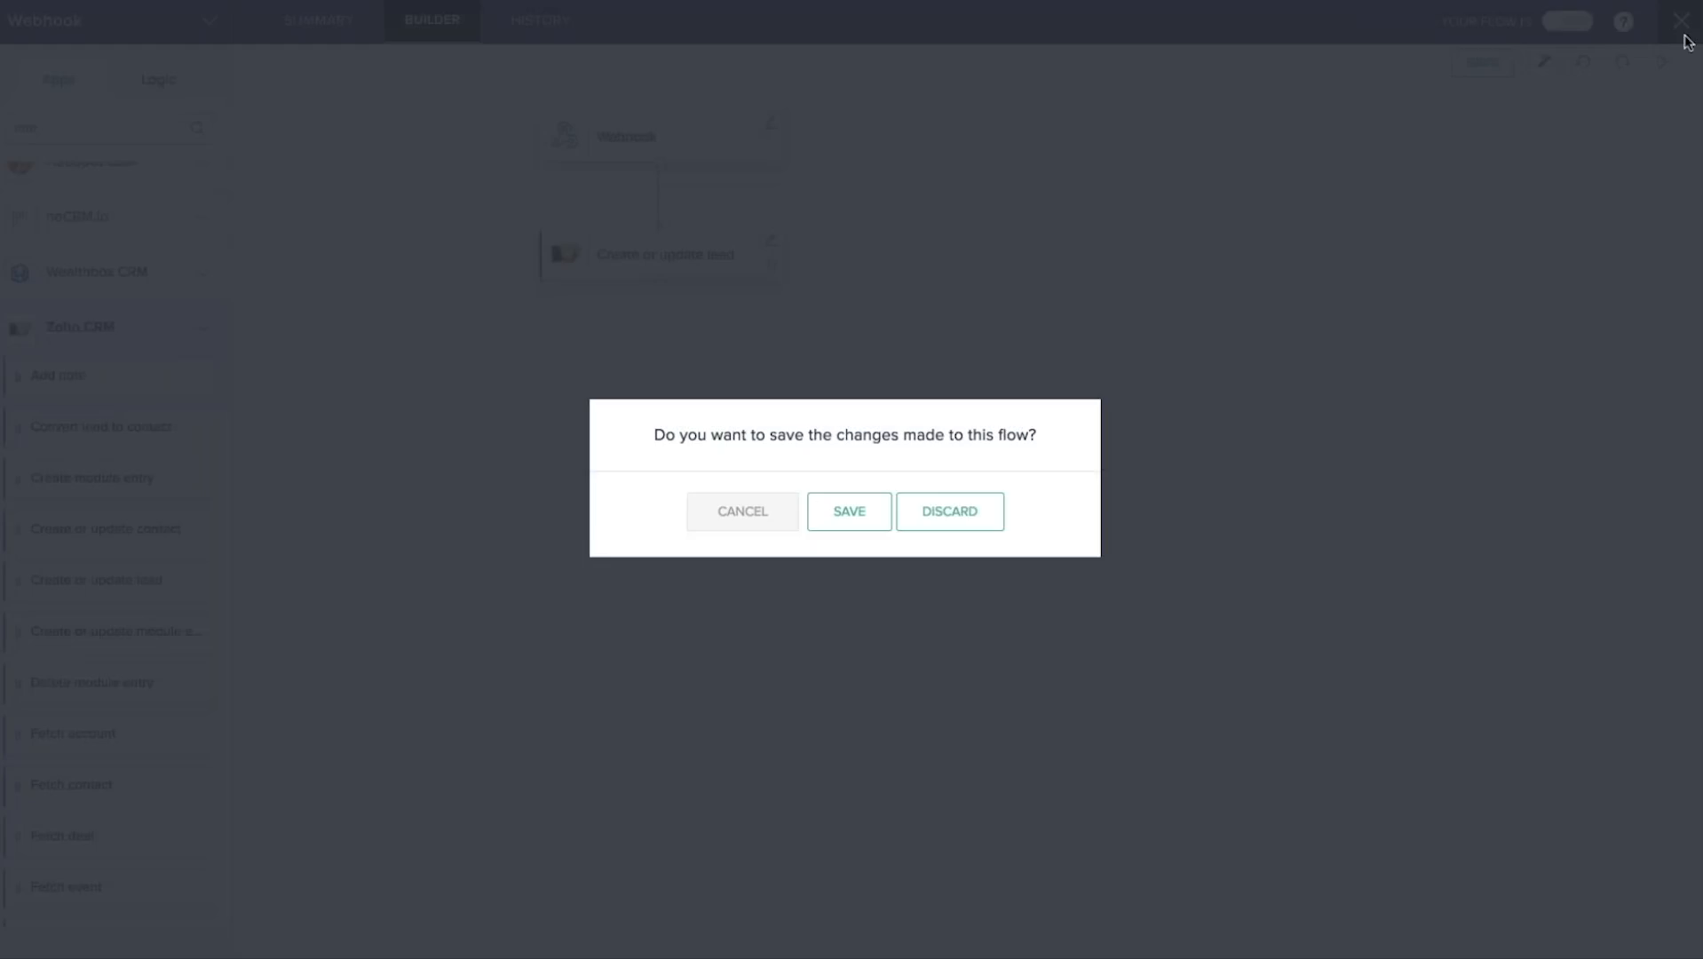
# Discard the unsaved flow changes, view the organizations page, then return to My Flows.
pyautogui.click(944, 519)
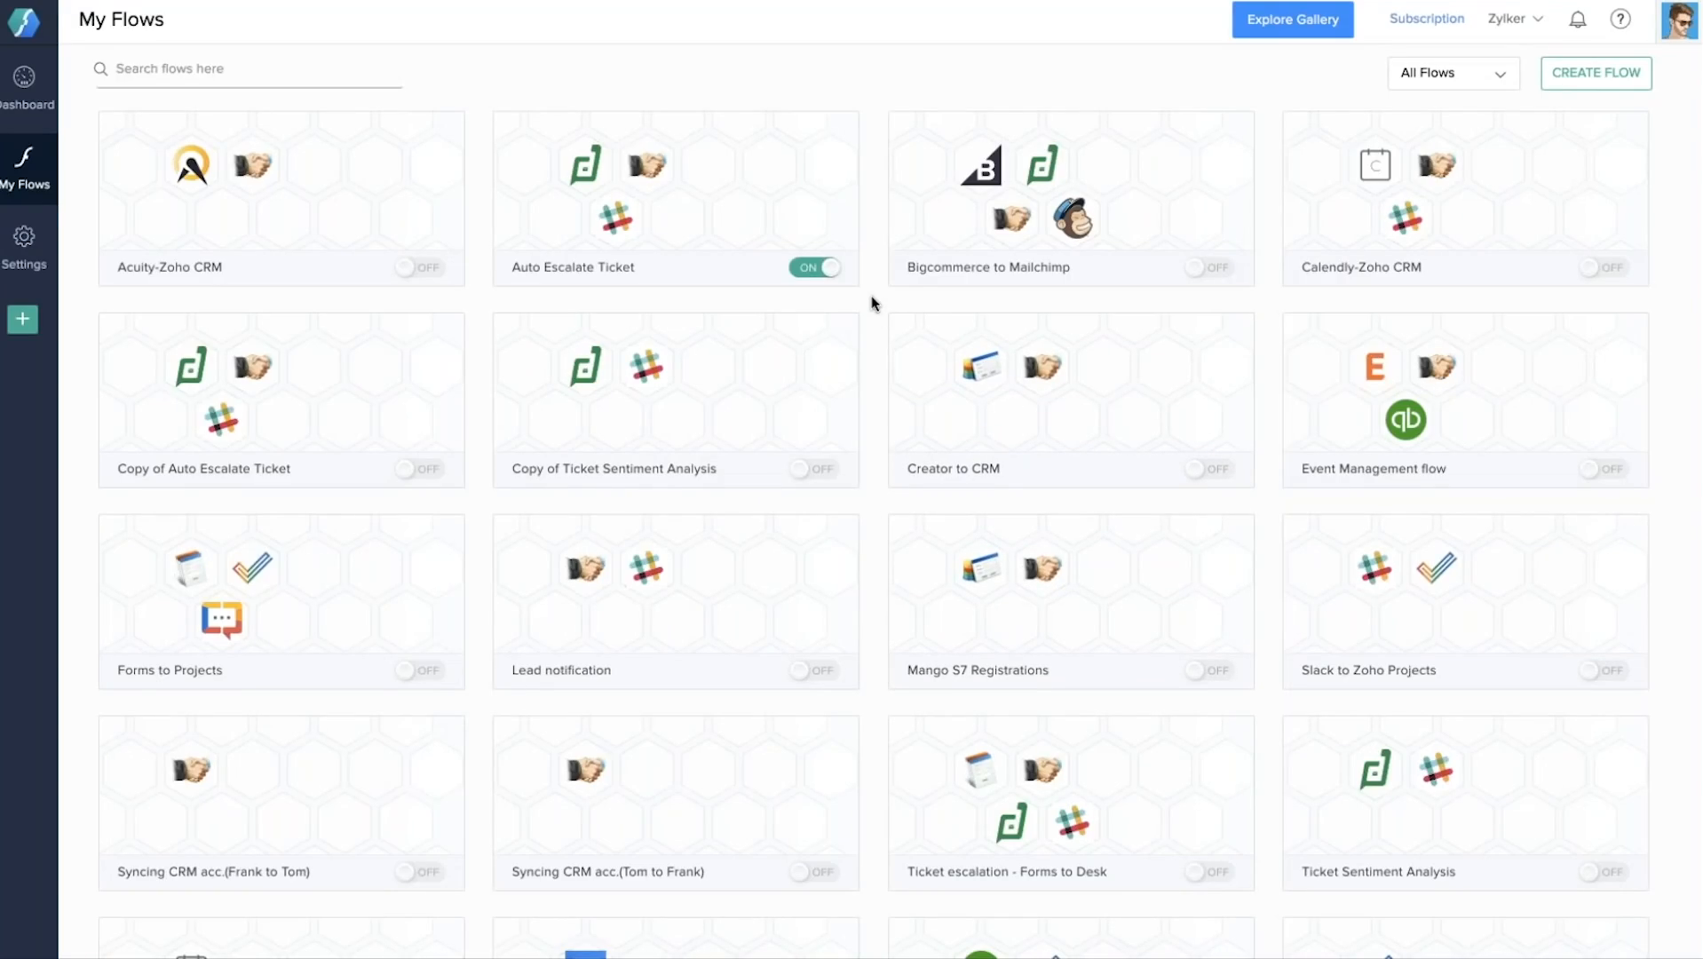
pyautogui.click(1687, 25)
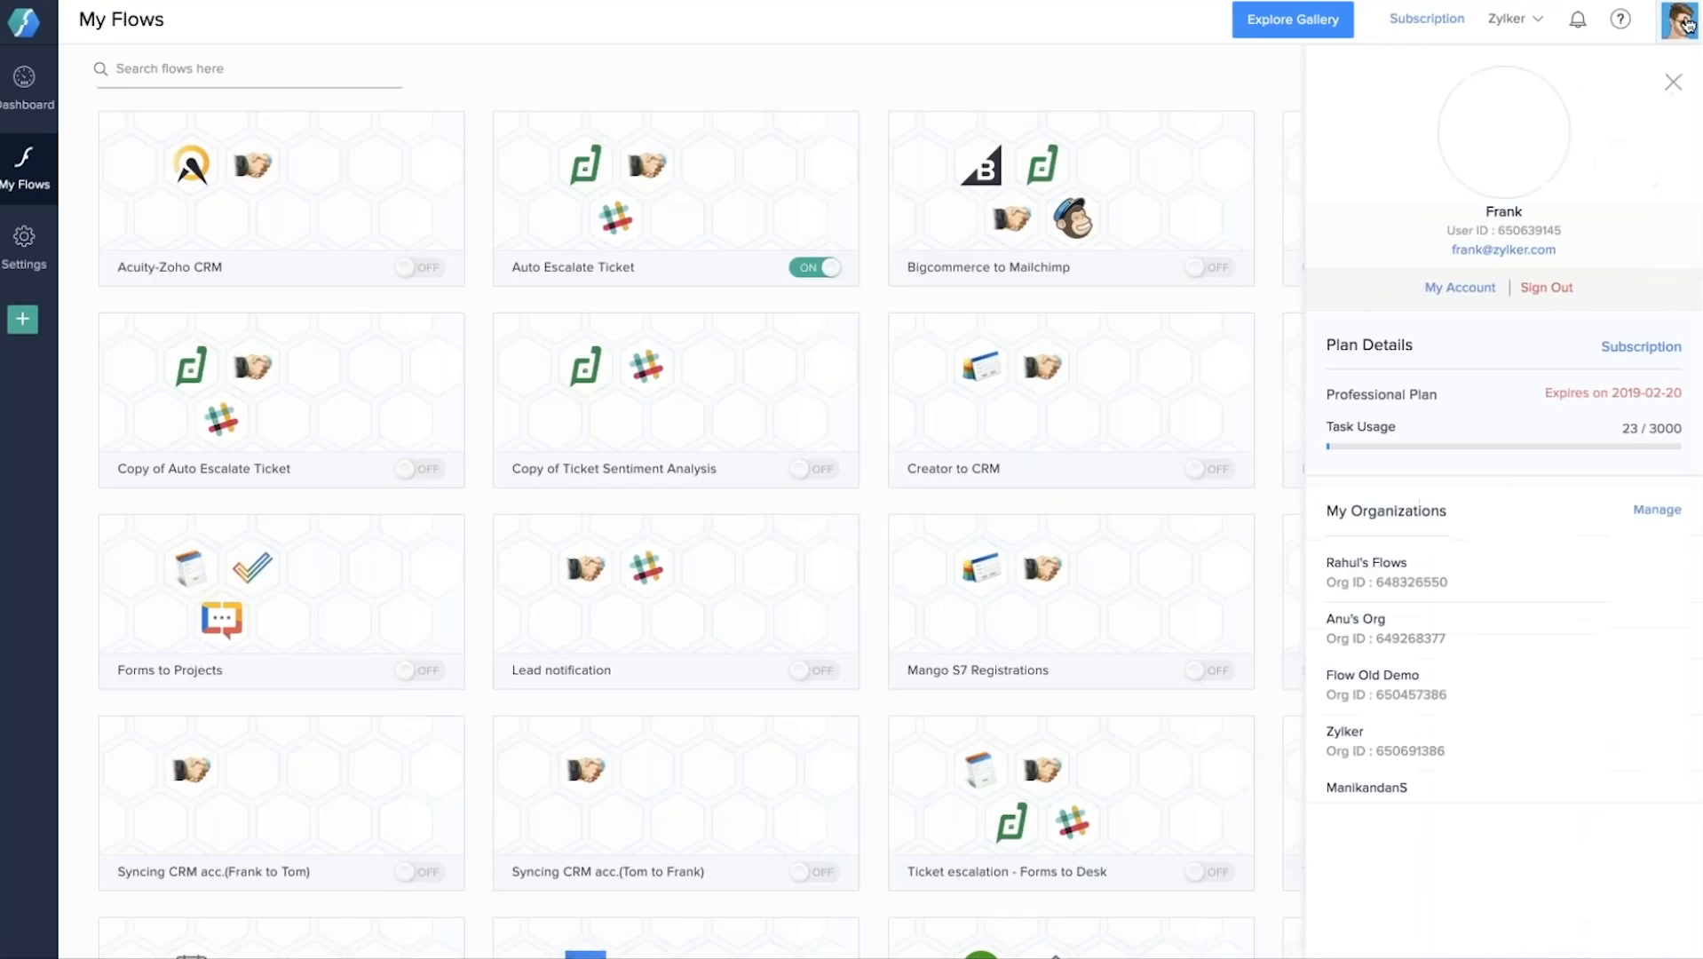
pyautogui.click(1654, 511)
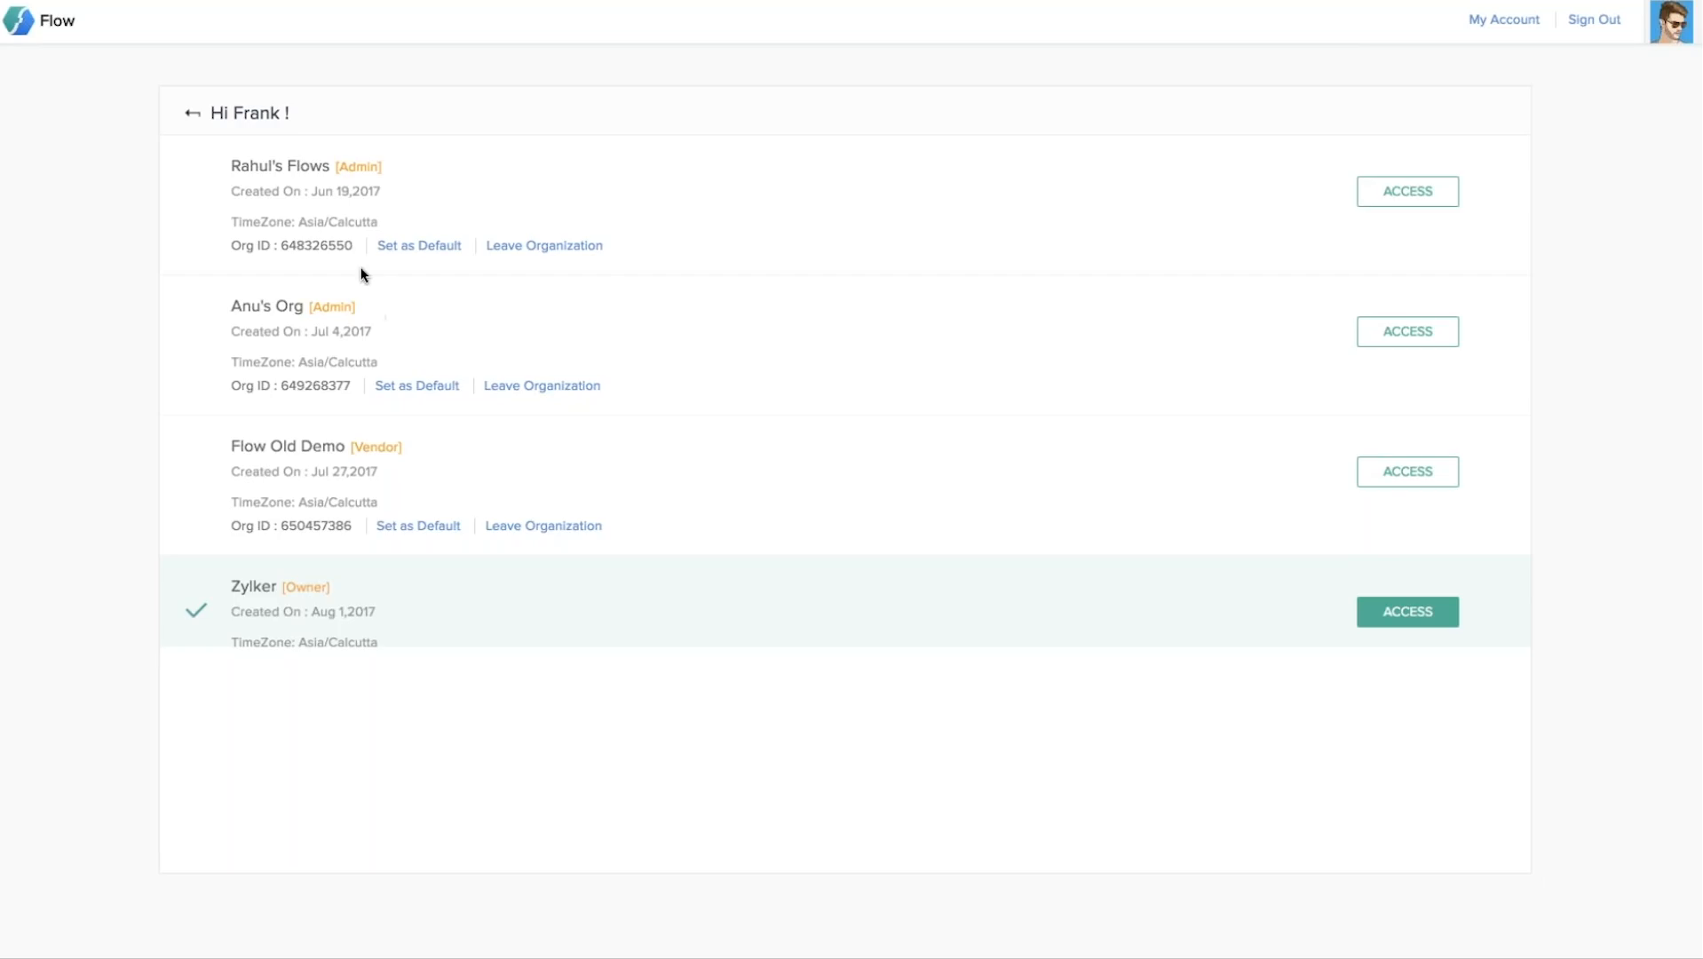
pyautogui.click(194, 117)
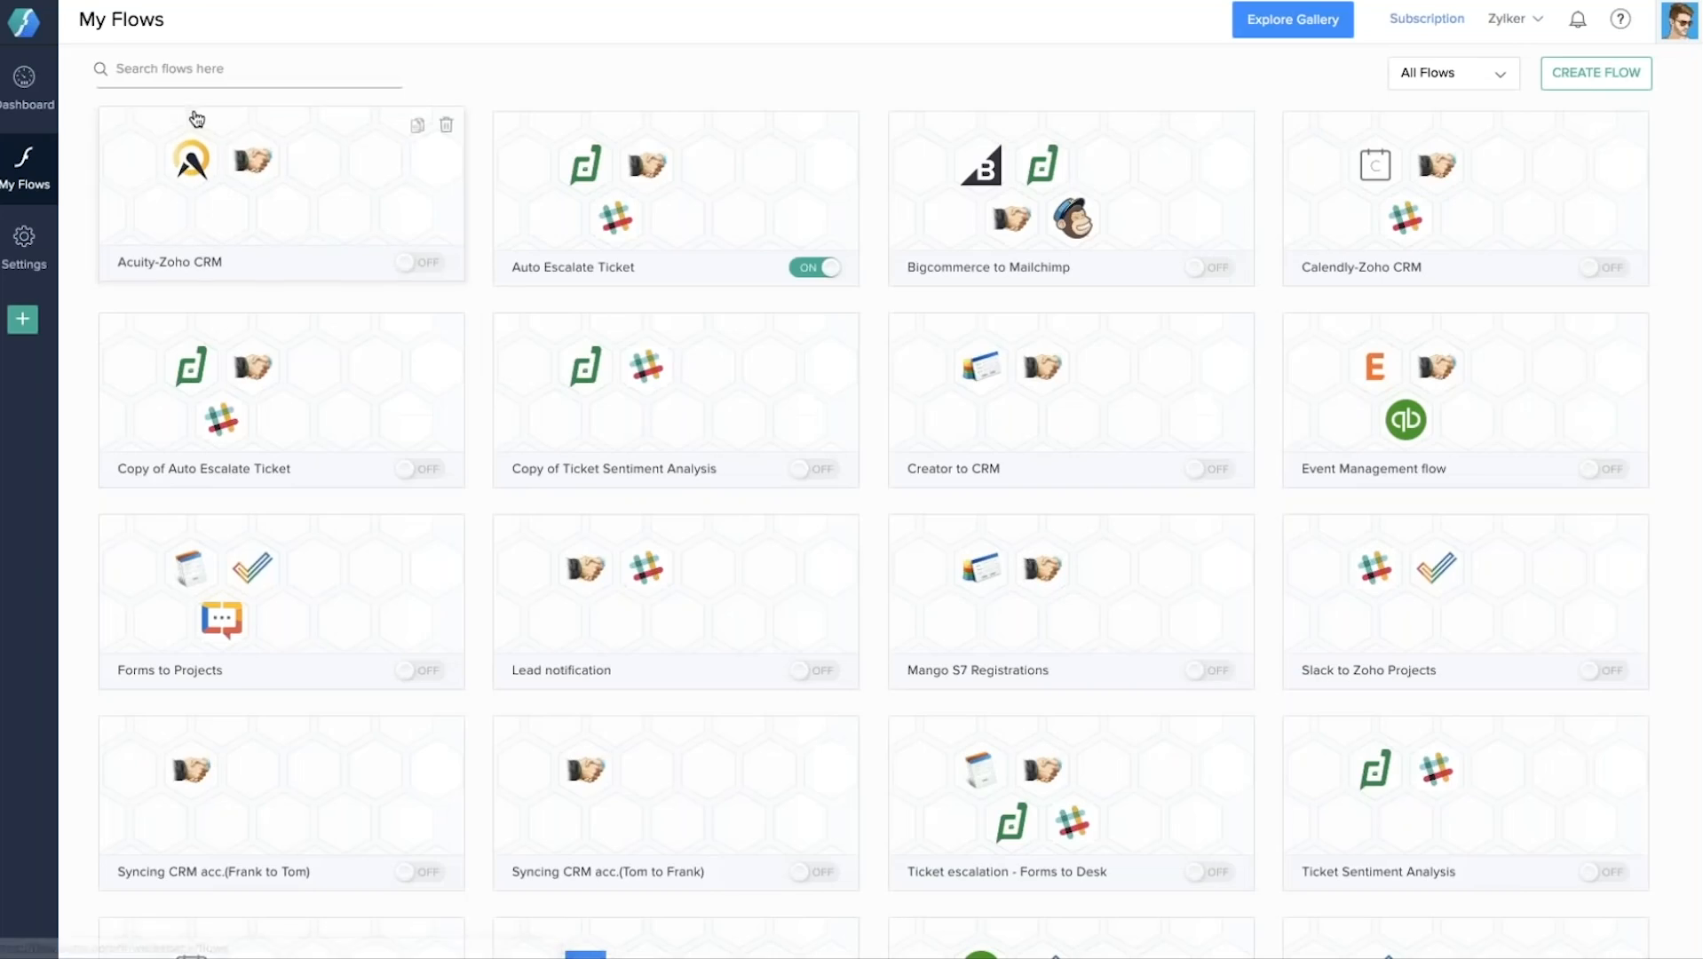
pyautogui.click(1621, 21)
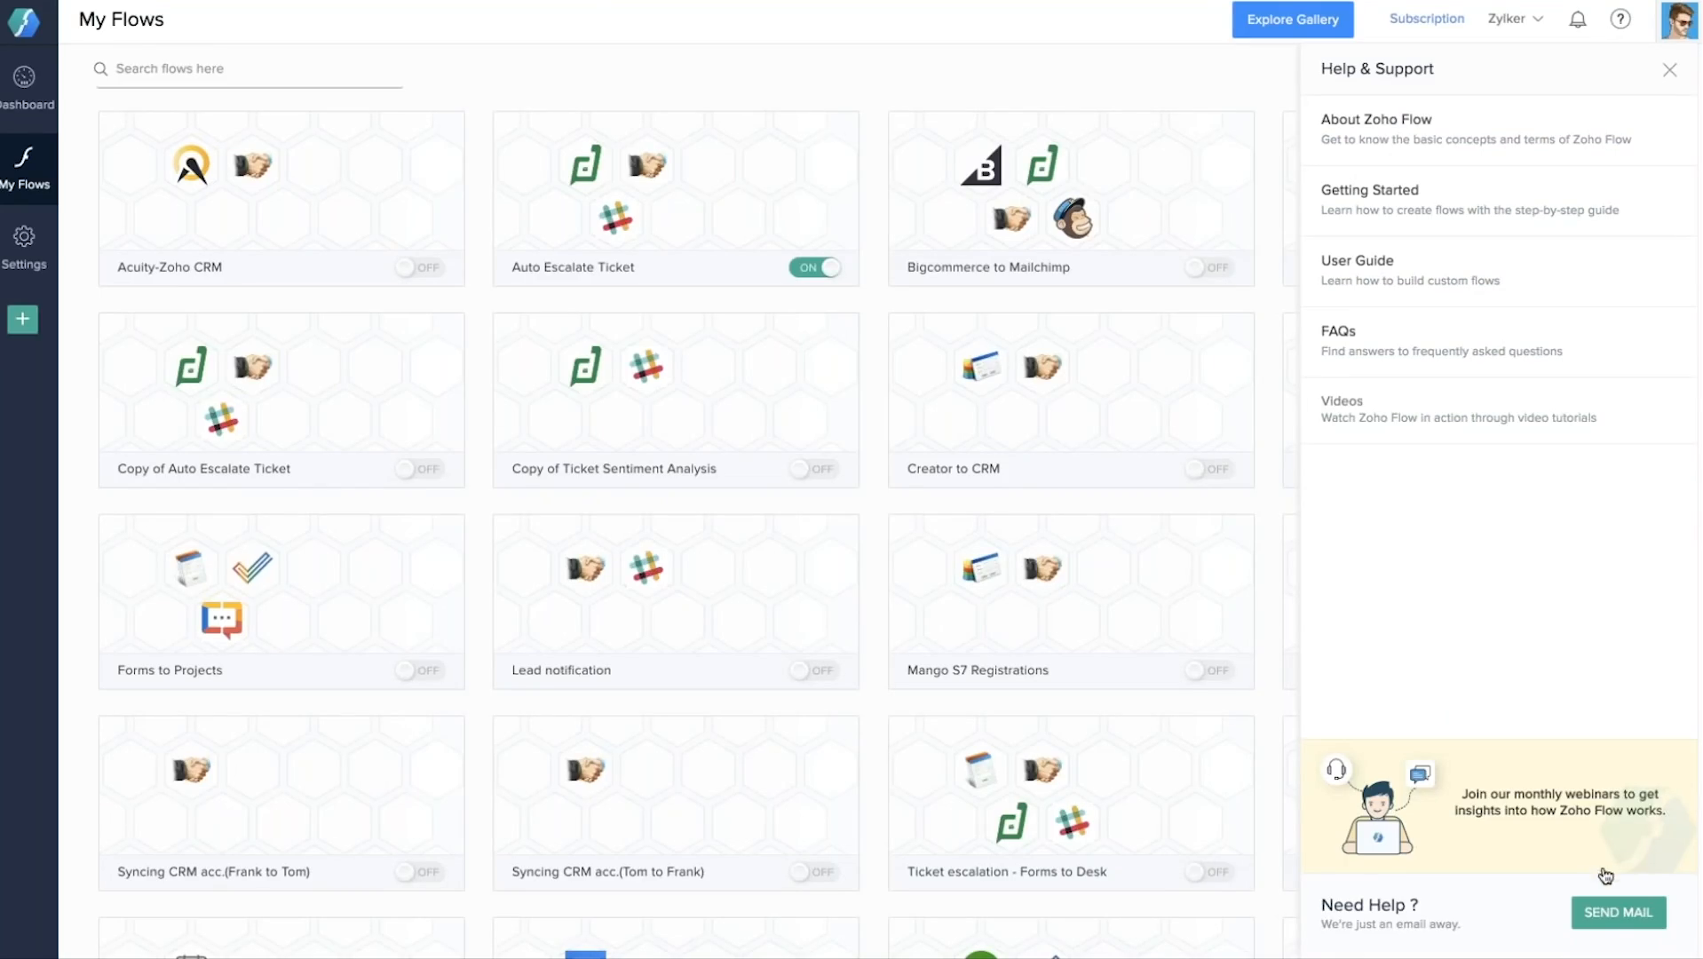
pyautogui.click(1610, 925)
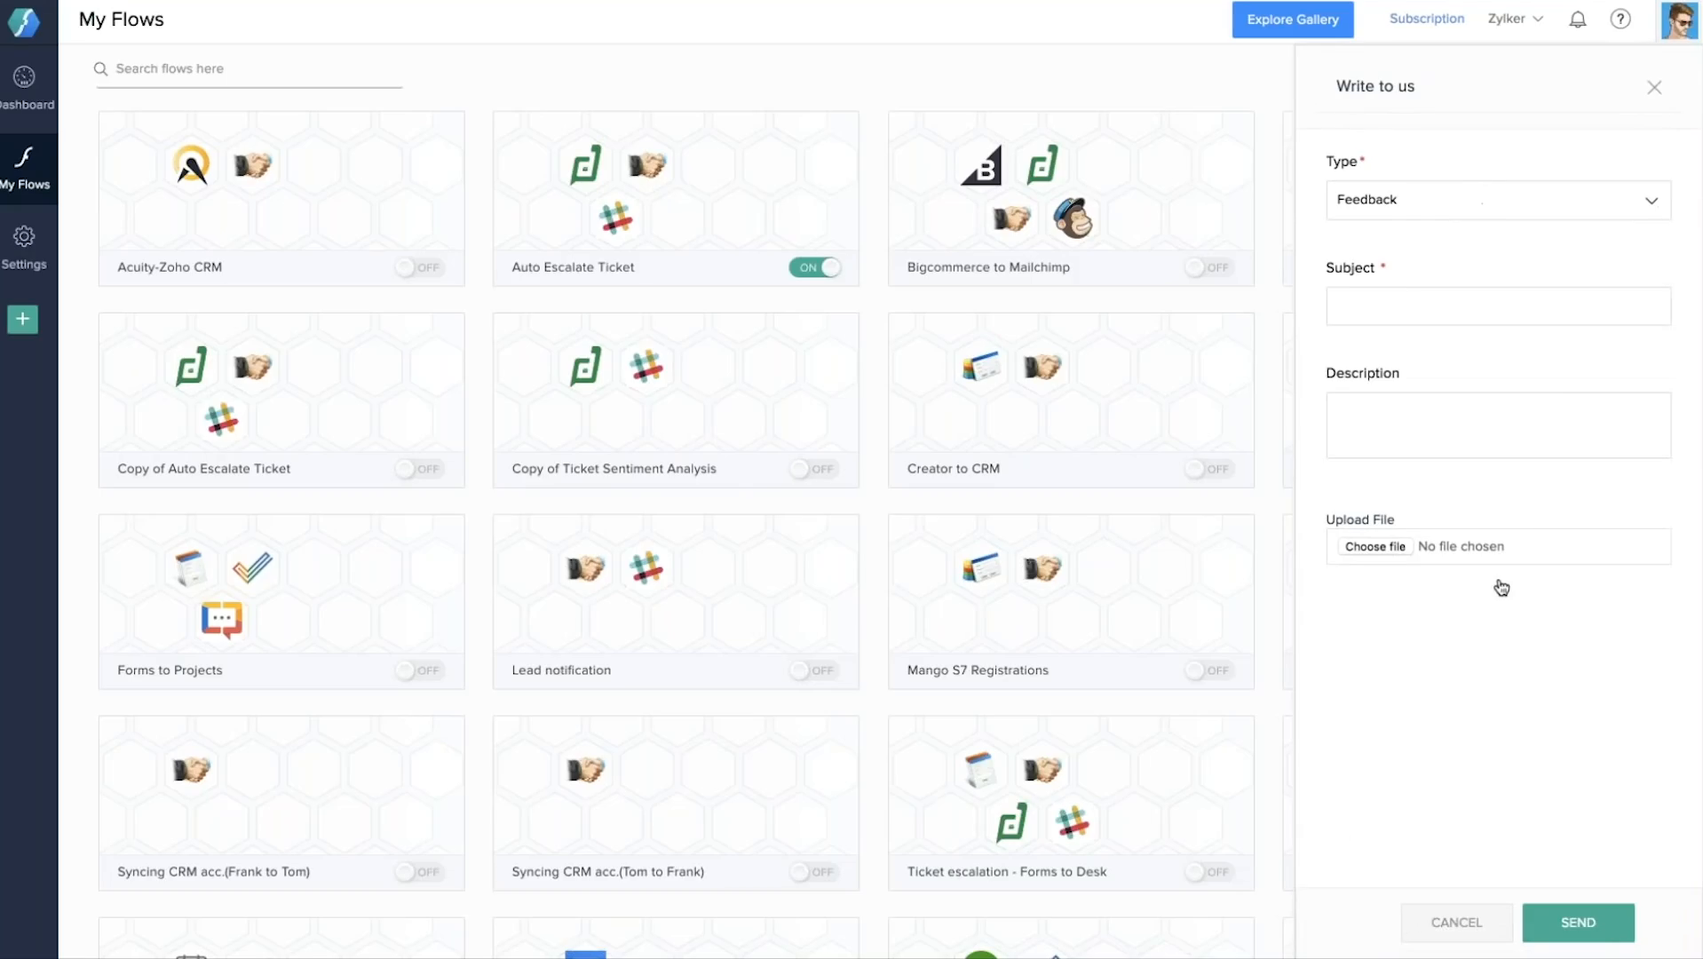
pyautogui.click(1655, 92)
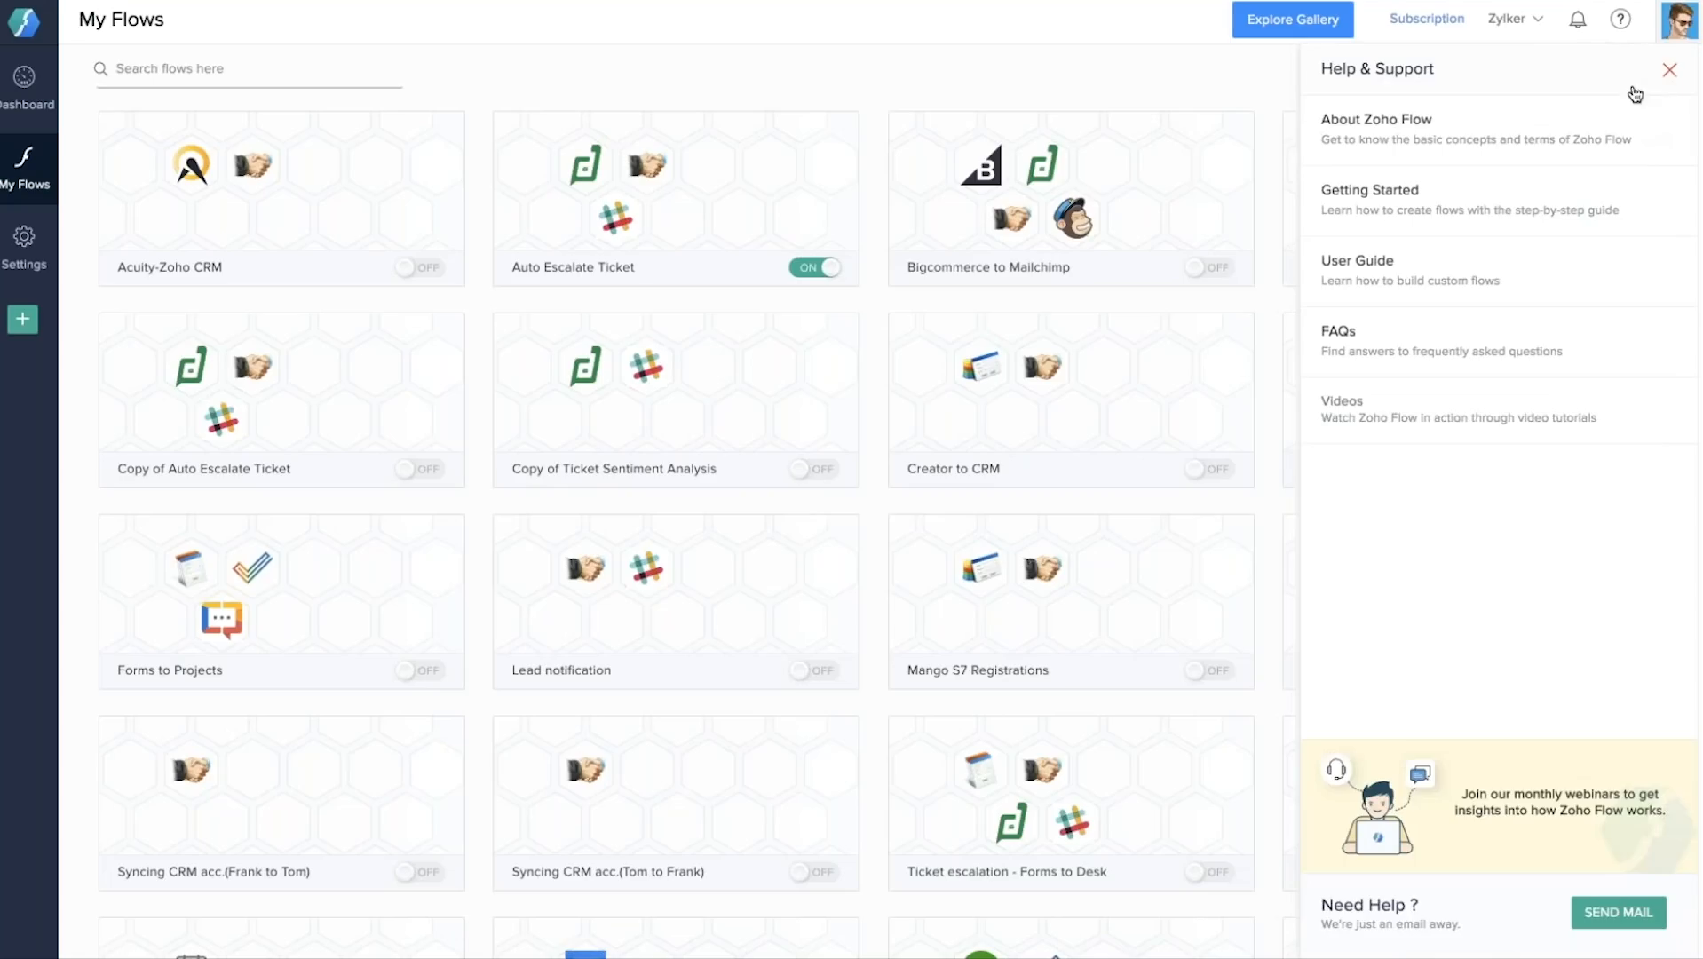
pyautogui.click(1535, 22)
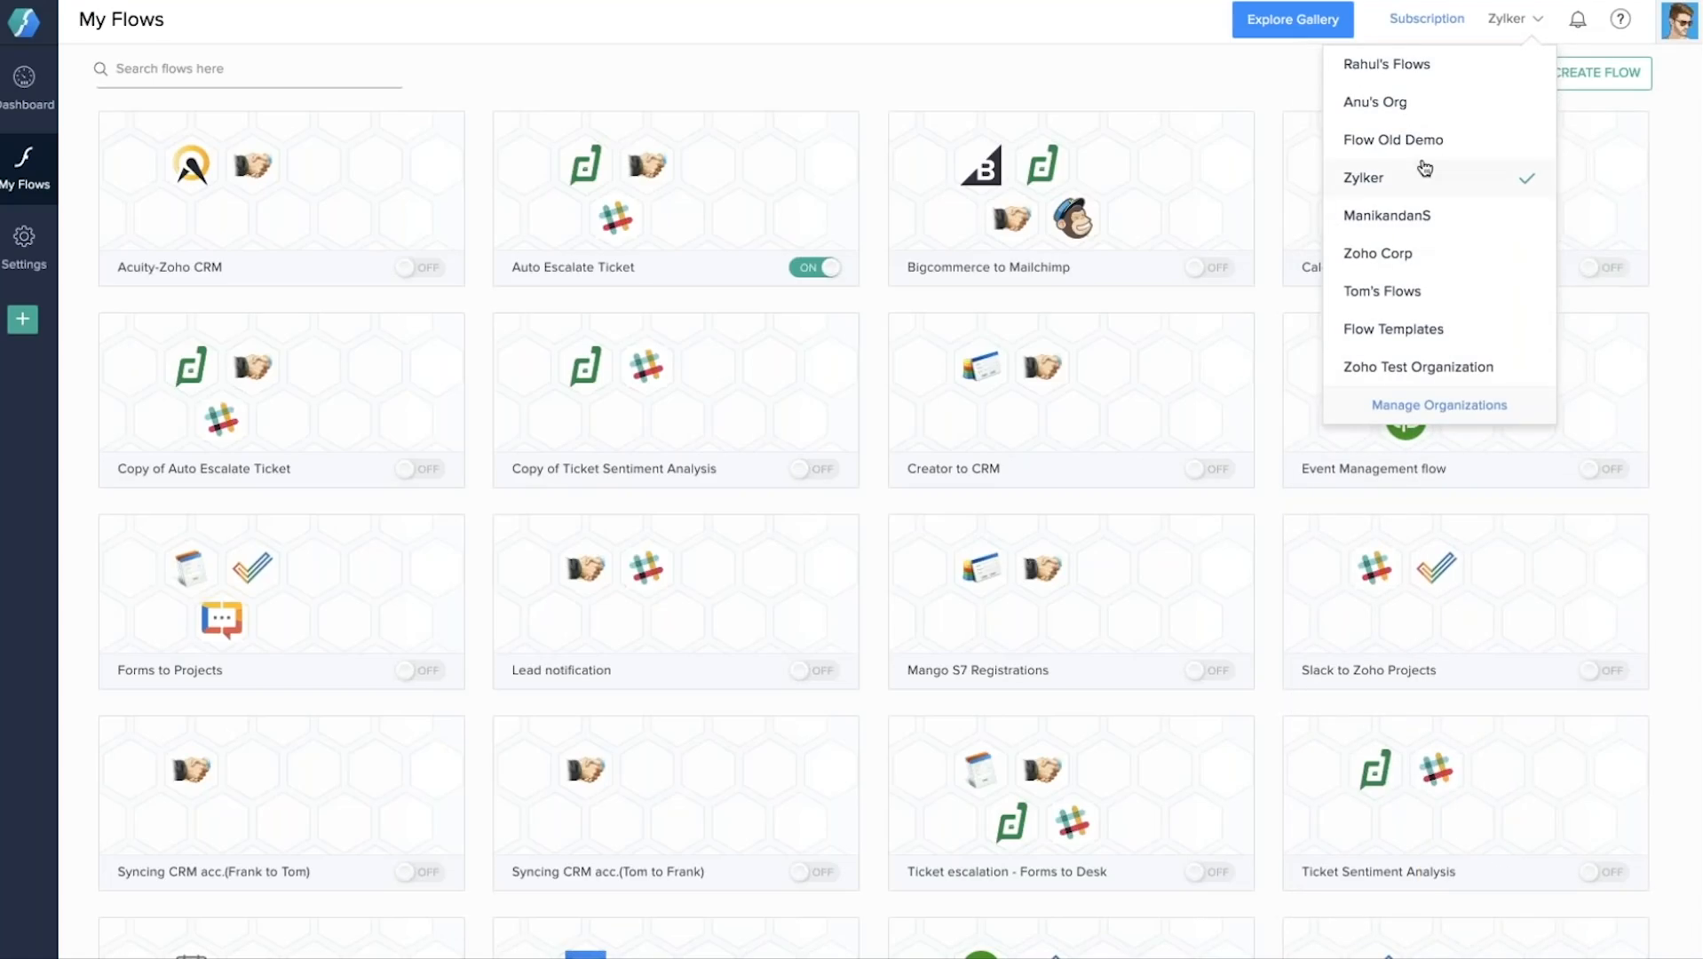
pyautogui.click(1199, 81)
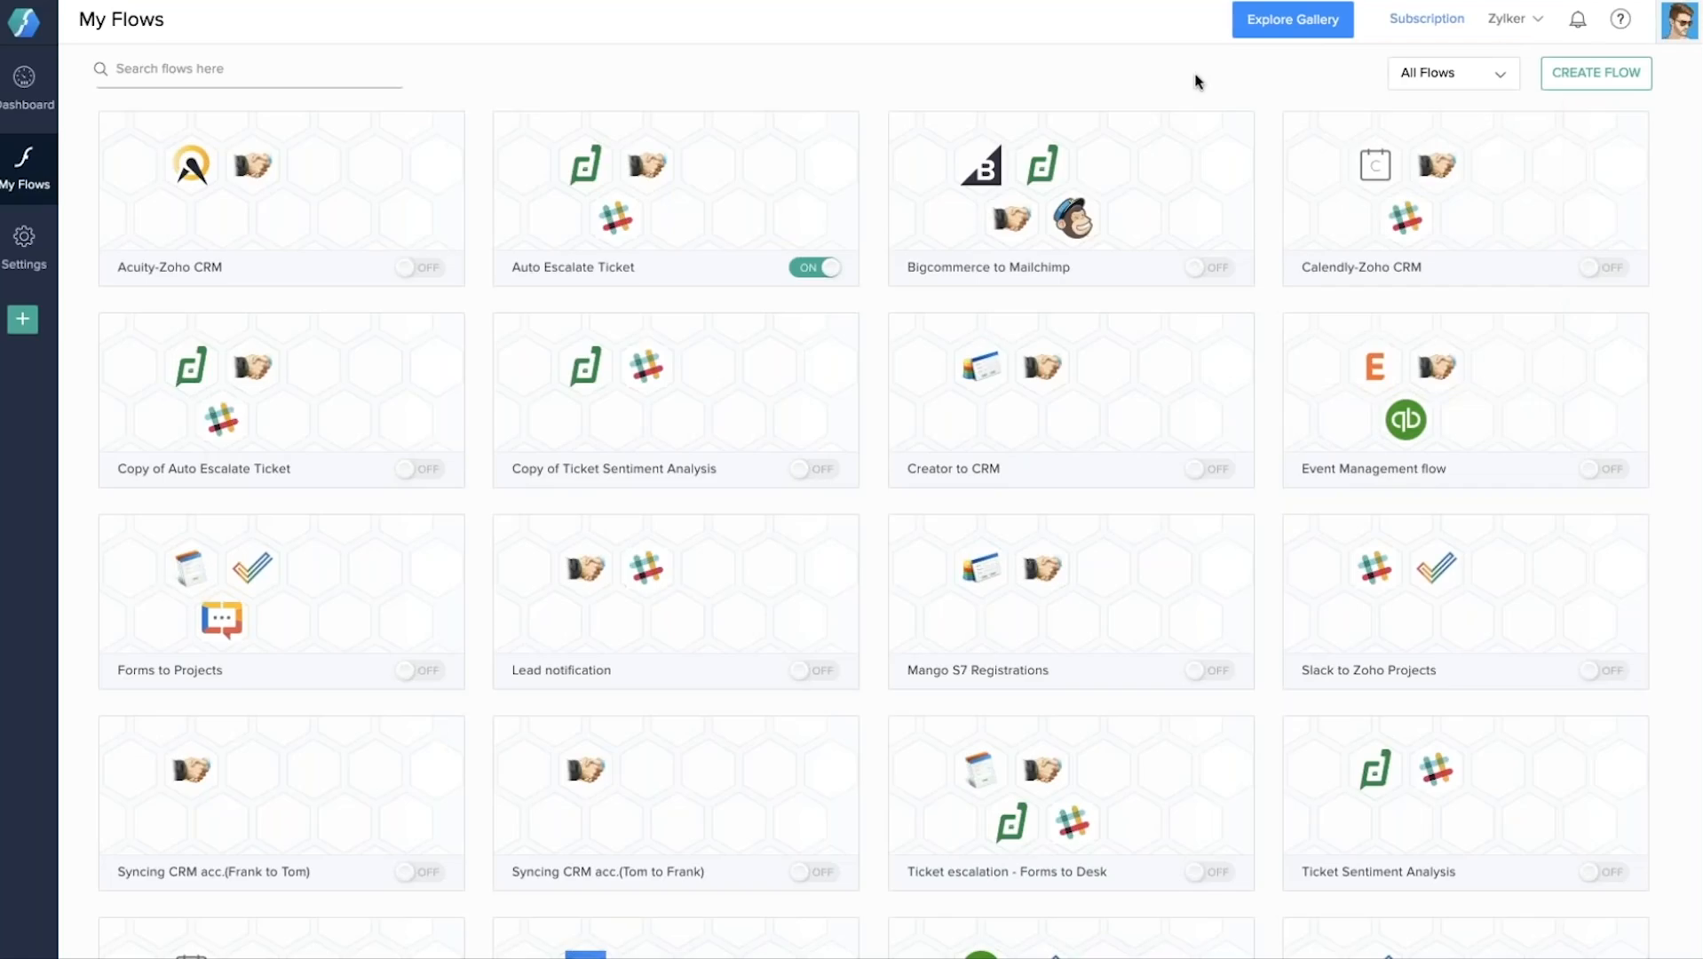
# Filter the Explore Gallery to Zoho CRM flows by searching 'crm' and browse them.
pyautogui.click(1285, 26)
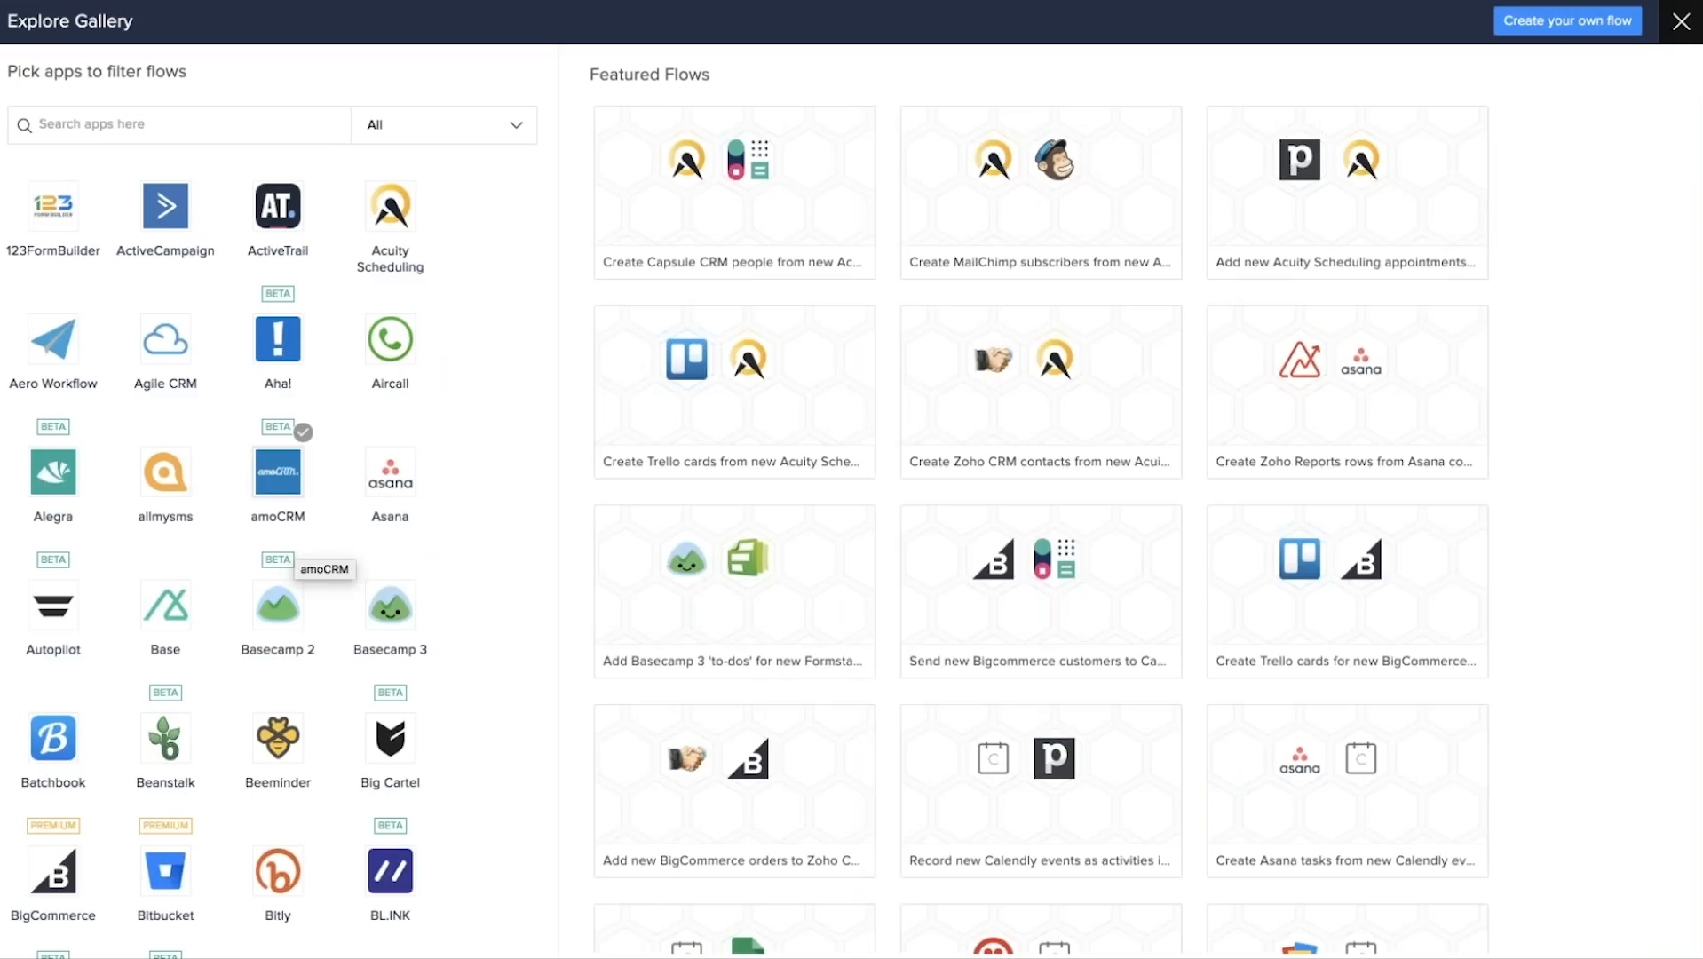
pyautogui.click(68, 132)
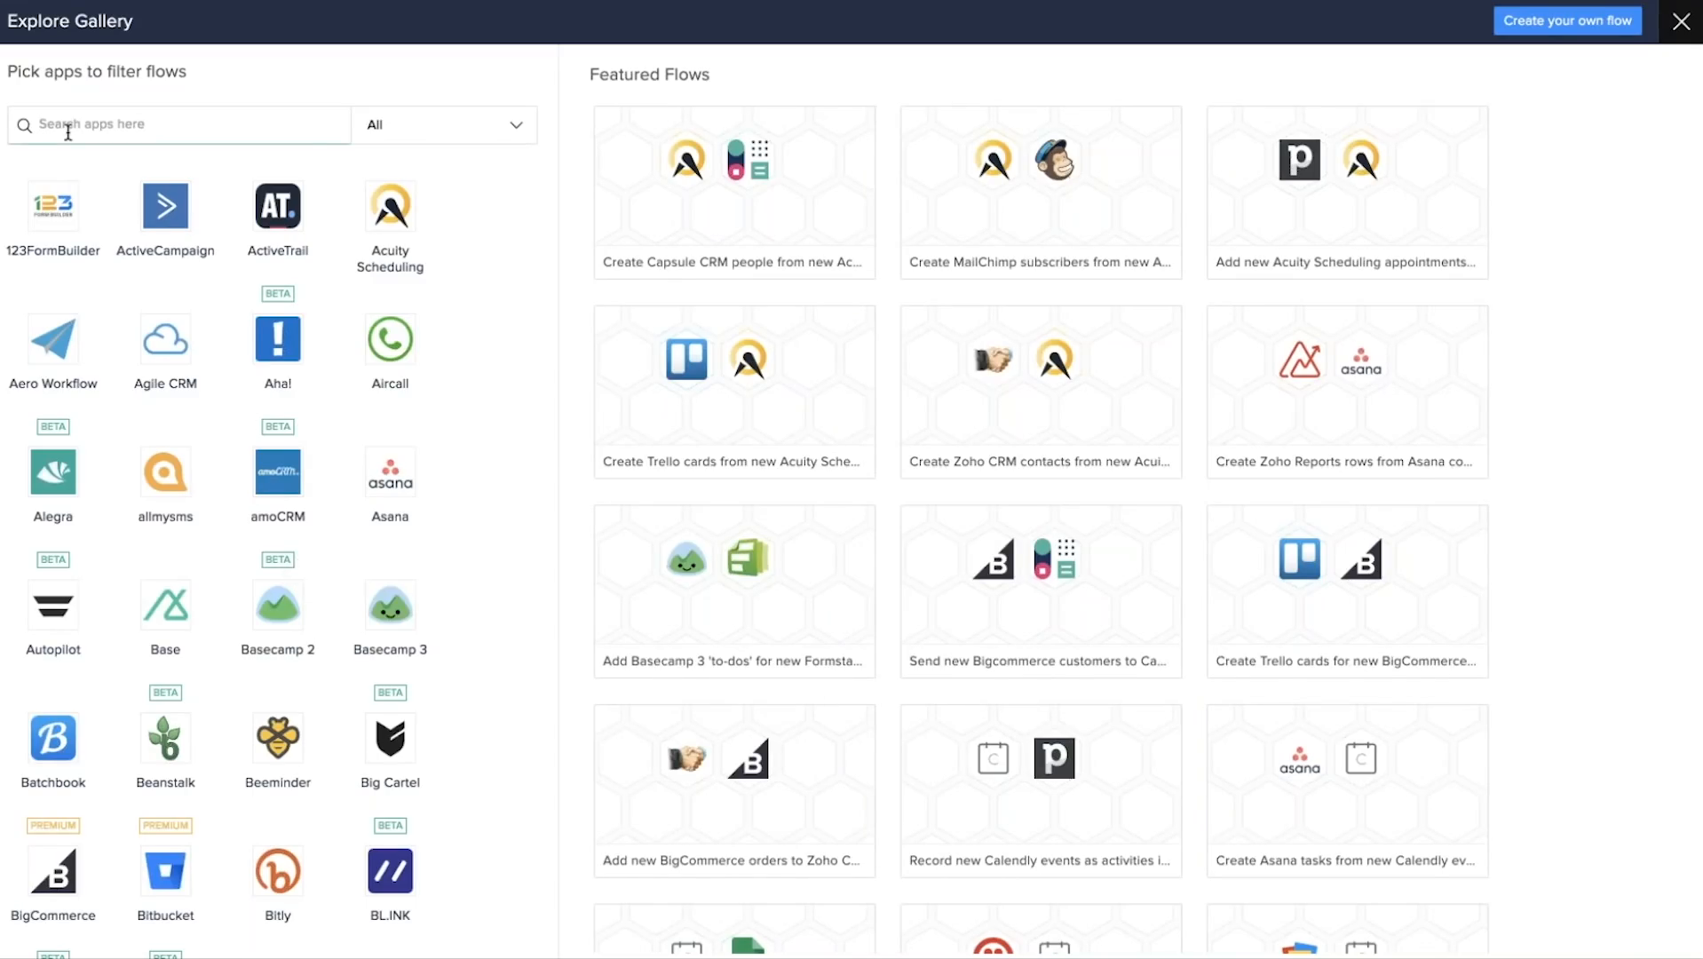
pyautogui.write('crm')
pyautogui.click(278, 343)
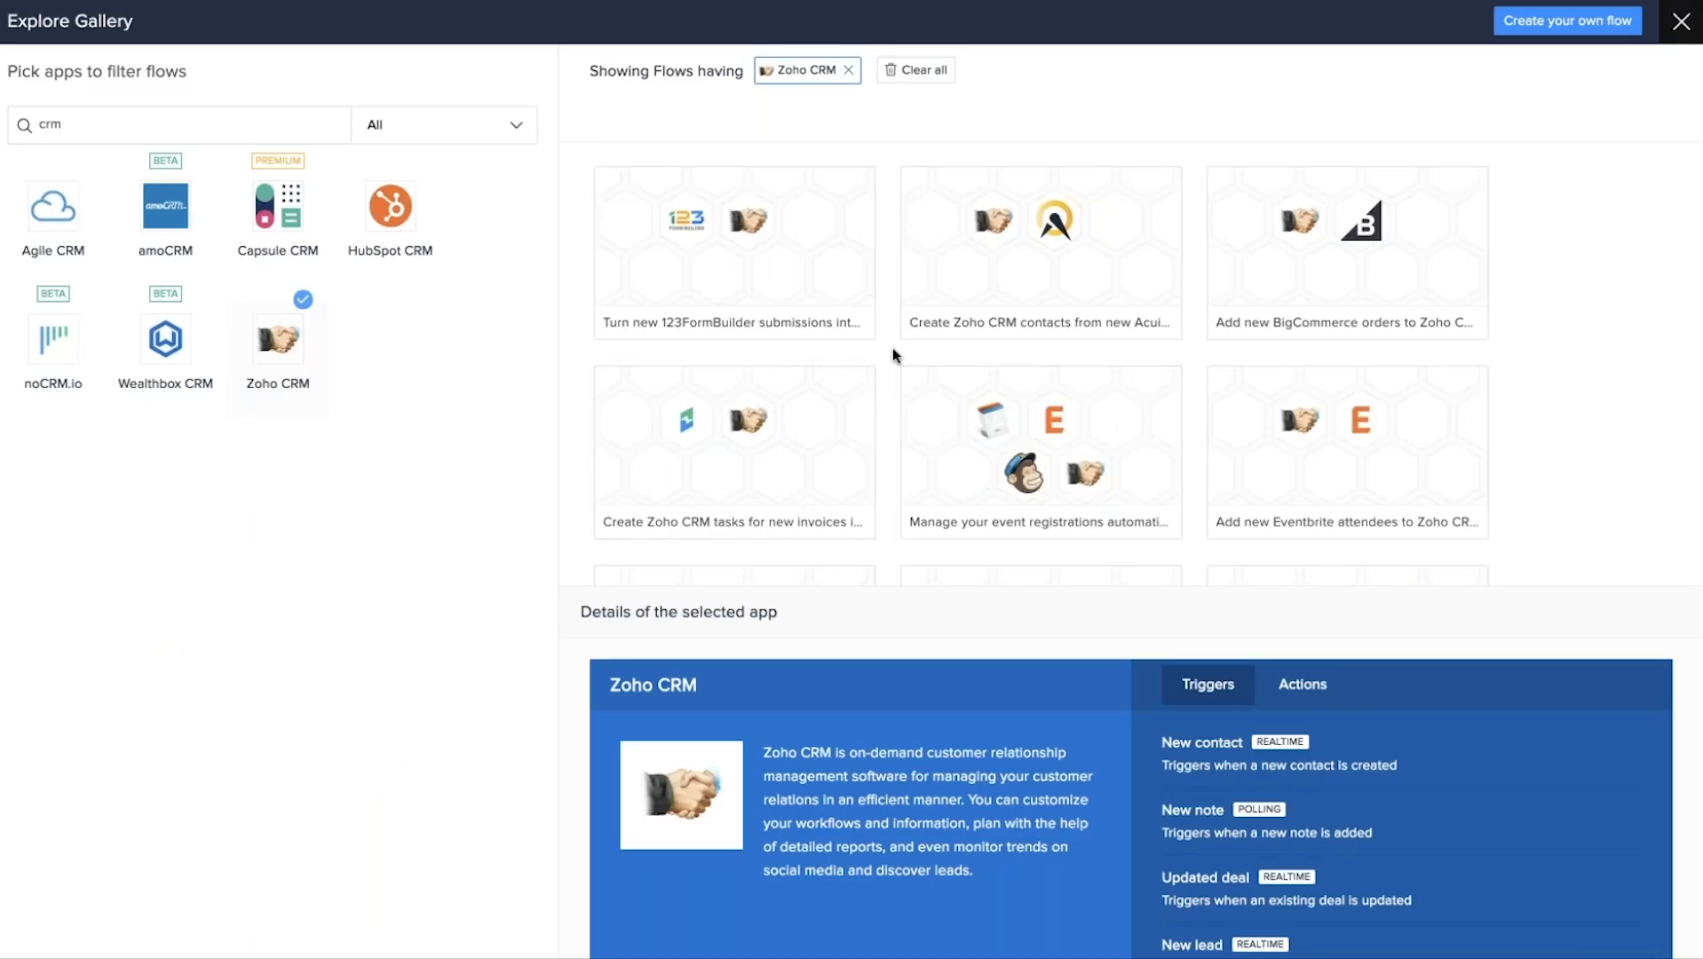
pyautogui.scroll(-5, 892, 352)
pyautogui.scroll(-5, 892, 351)
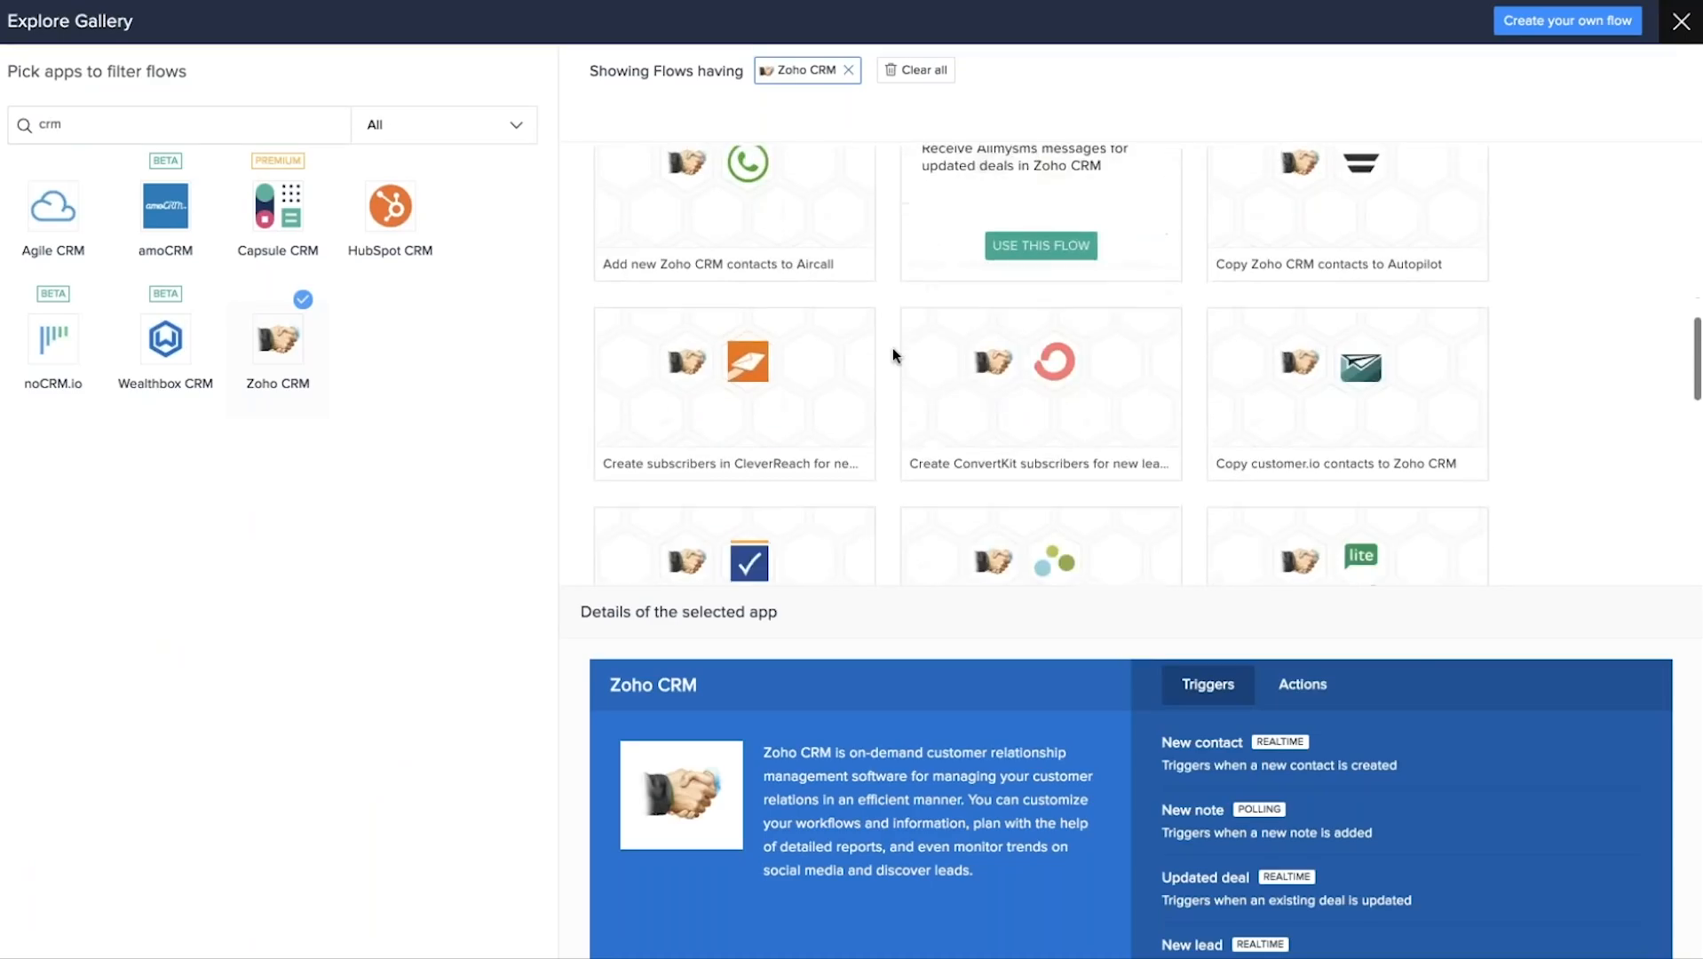
pyautogui.scroll(10, 893, 347)
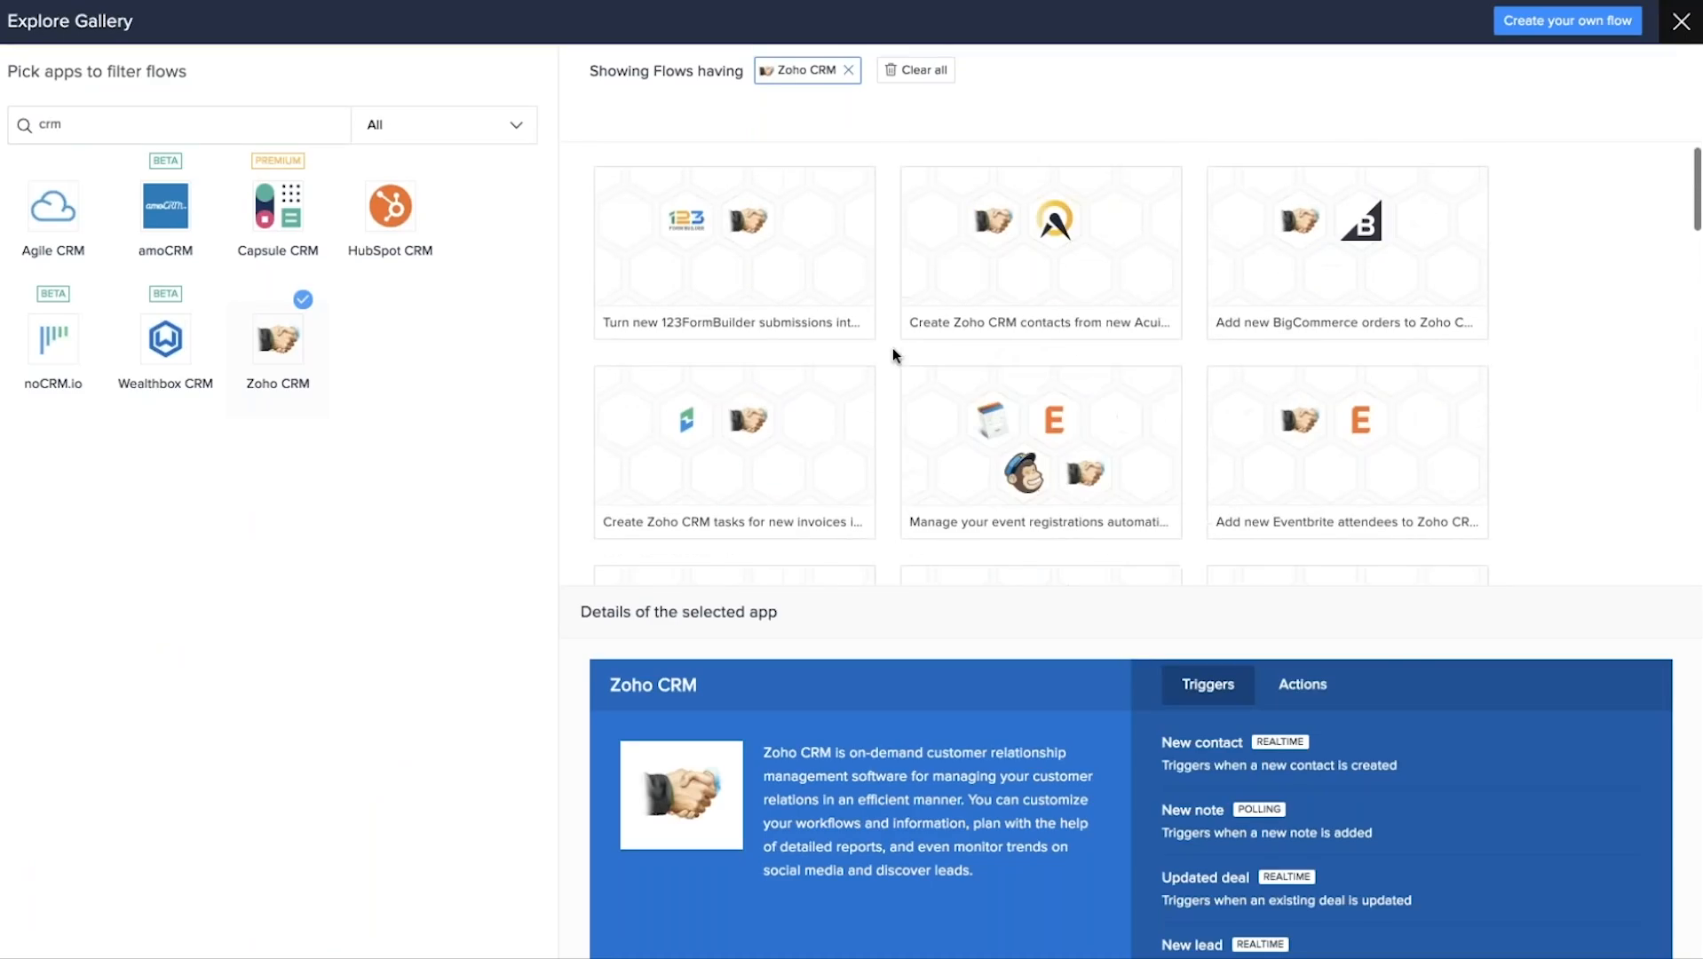
# View the 123FormBuilder to Zoho CRM flow's details, then go back to the filtered list.
pyautogui.moveTo(740, 237)
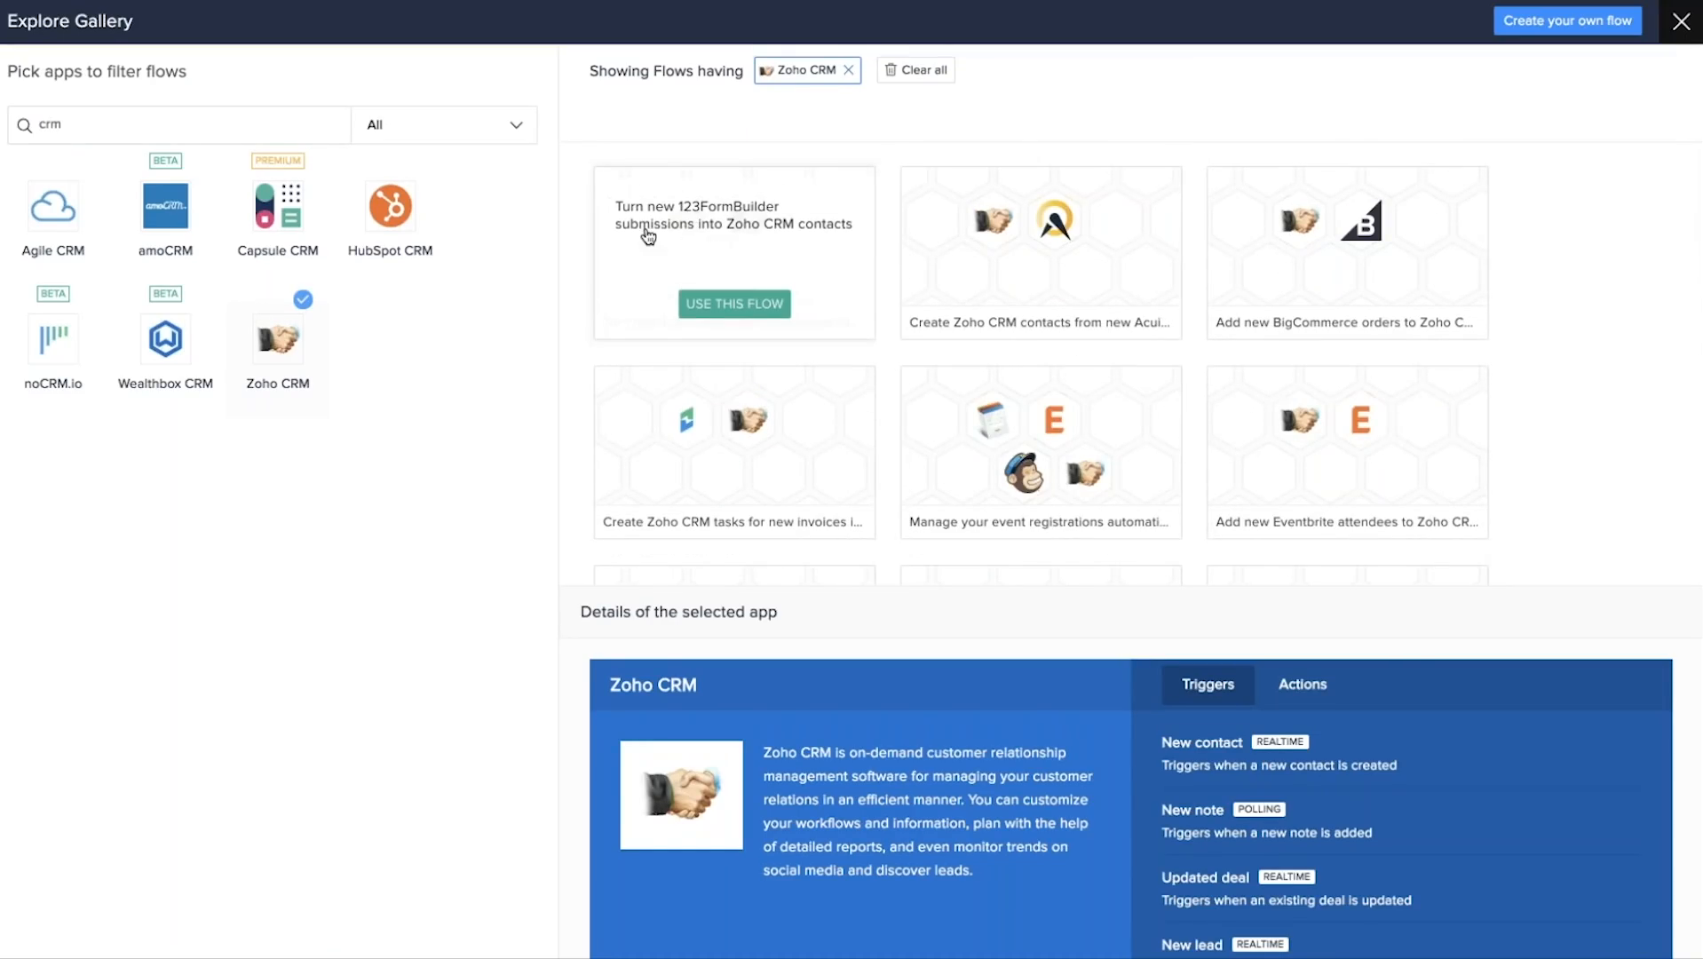
pyautogui.click(688, 225)
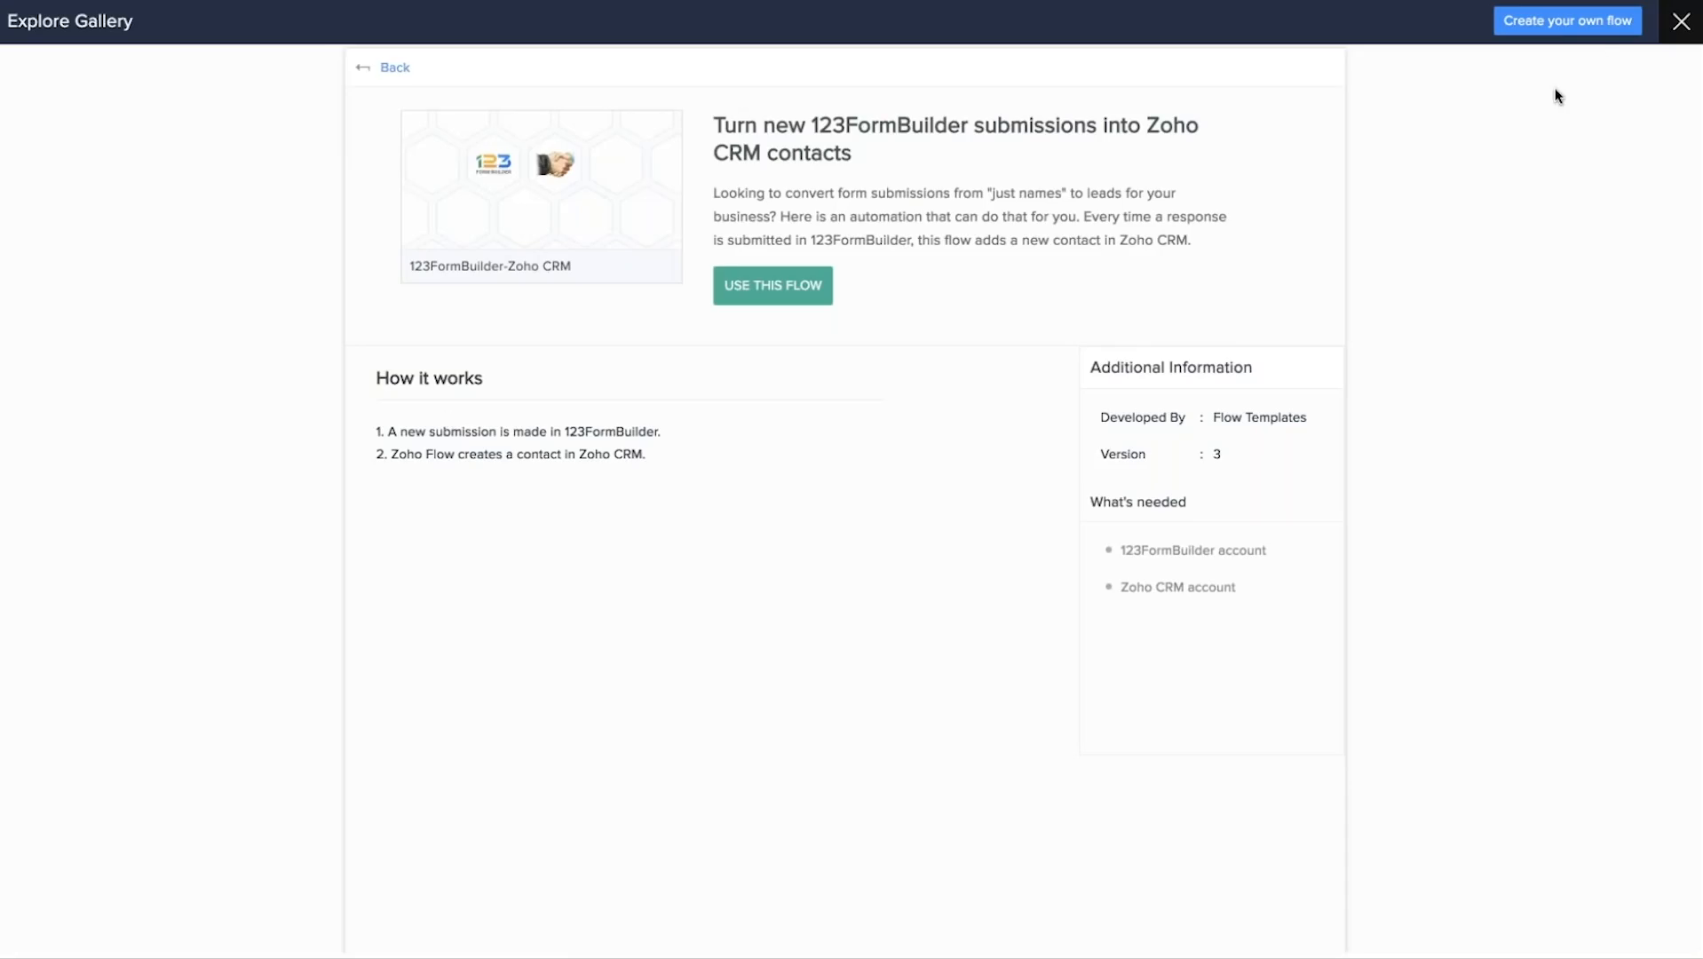
pyautogui.click(371, 74)
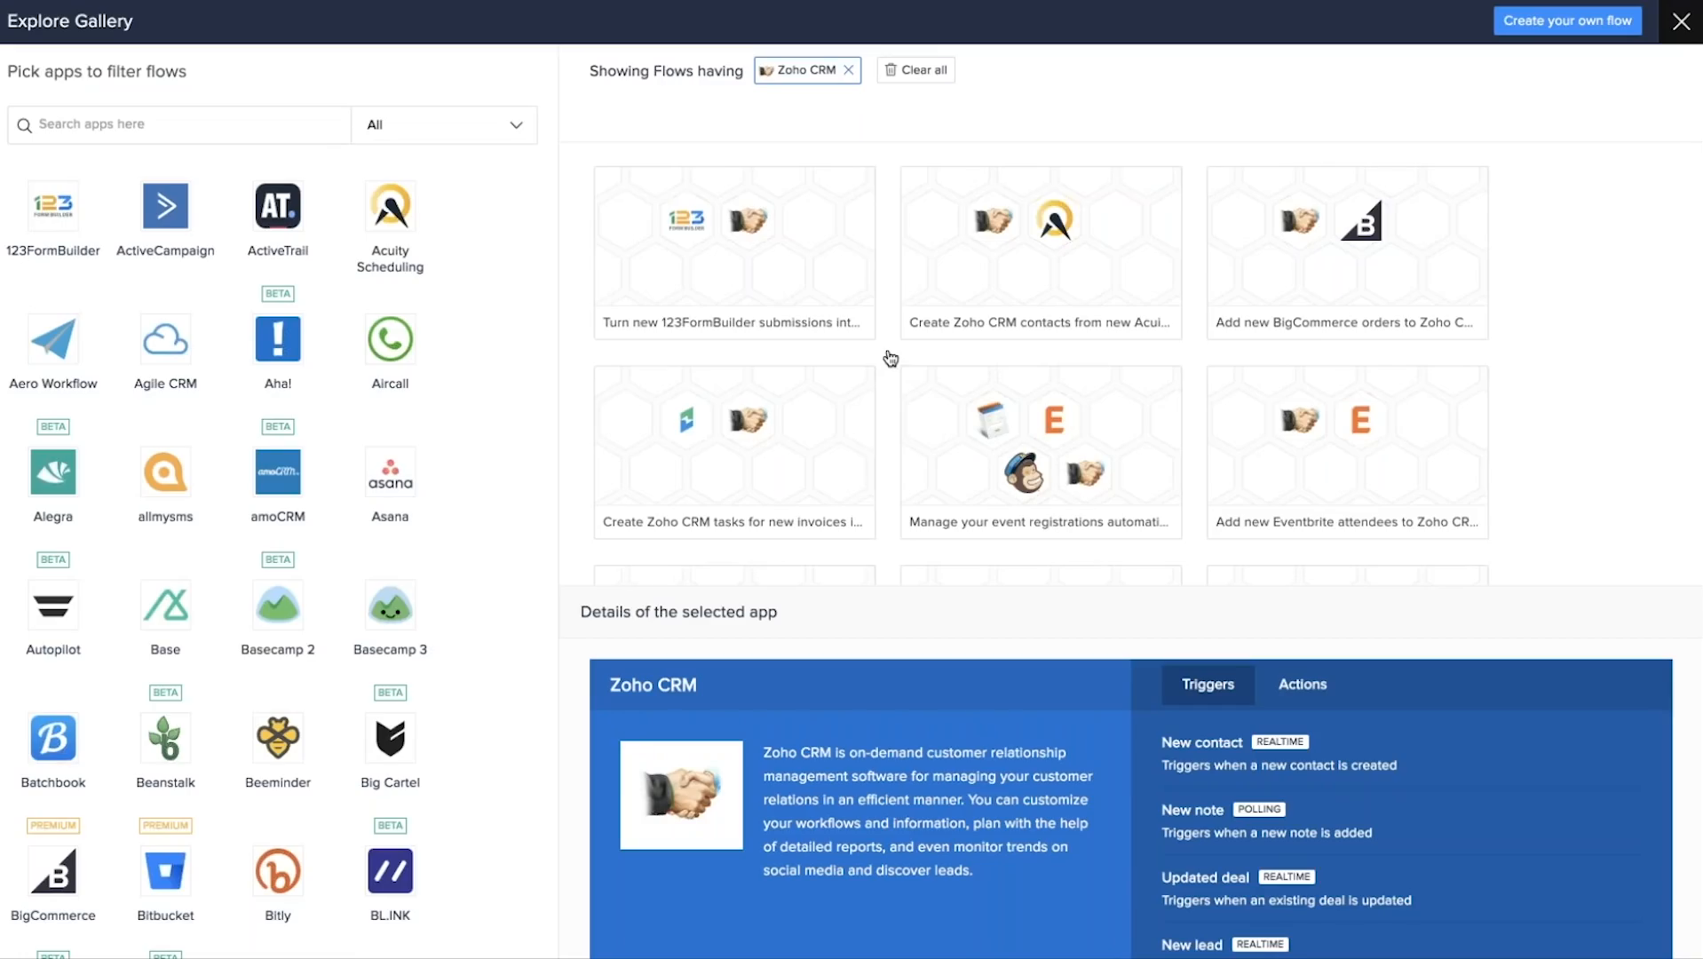
pyautogui.moveTo(737, 313)
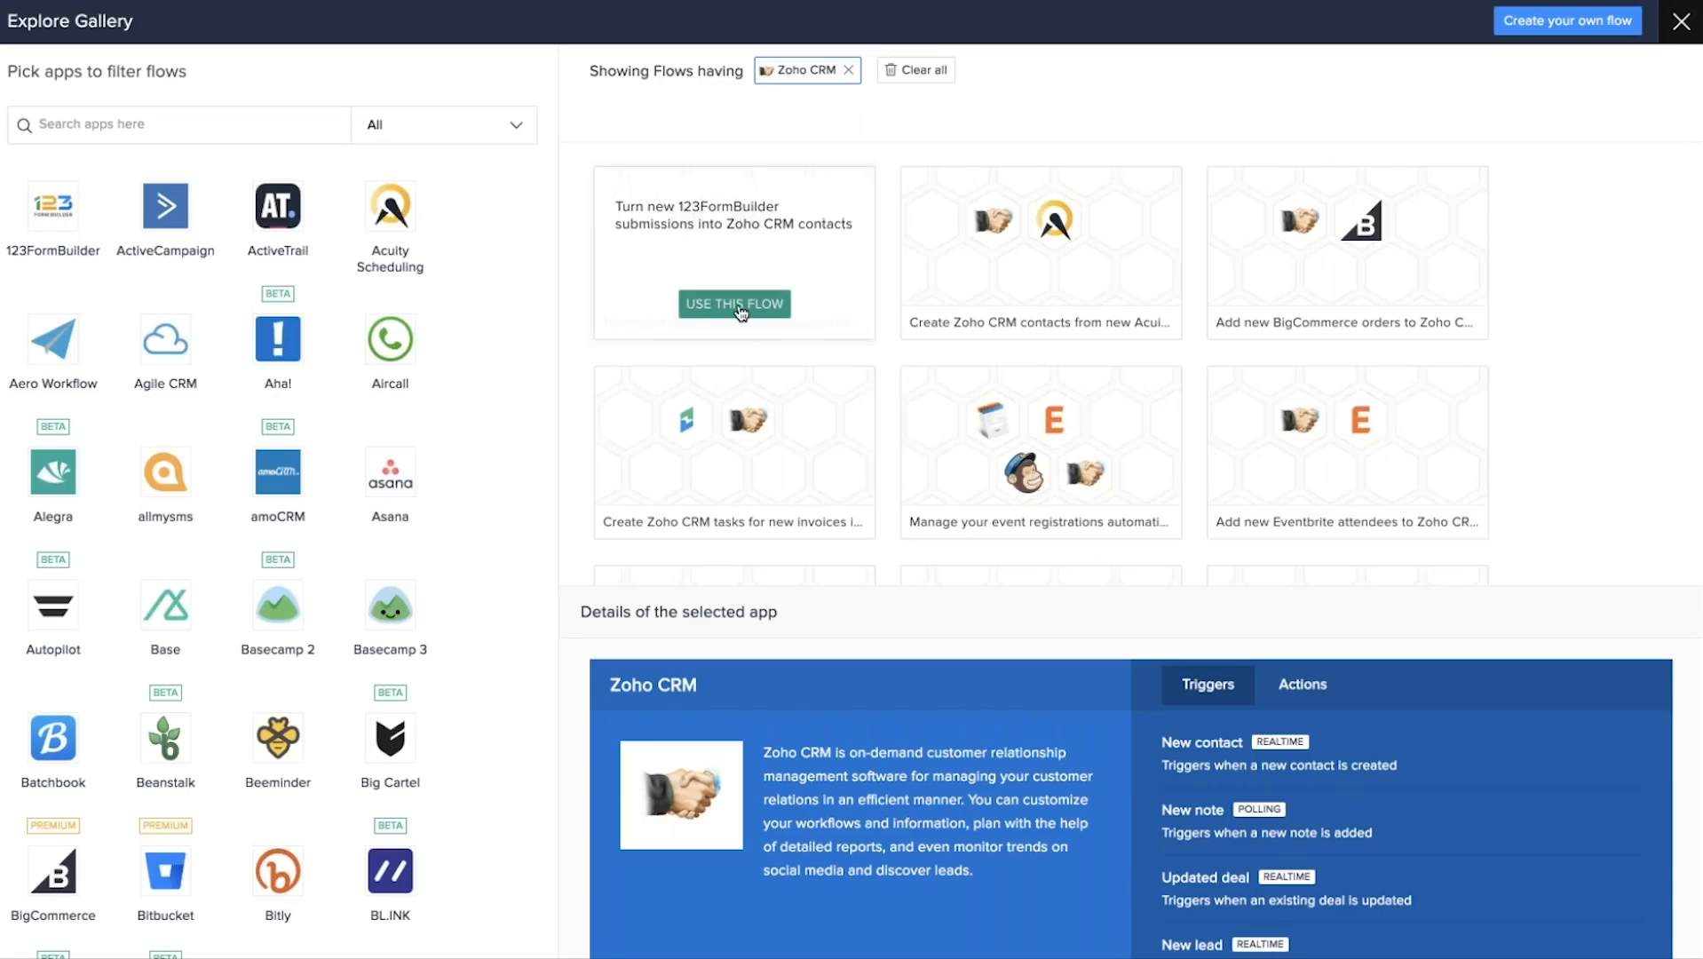
# Close the gallery and review the Dashboard: 28 flows, 6 live, 18 paused, 4 draft.
pyautogui.click(1682, 25)
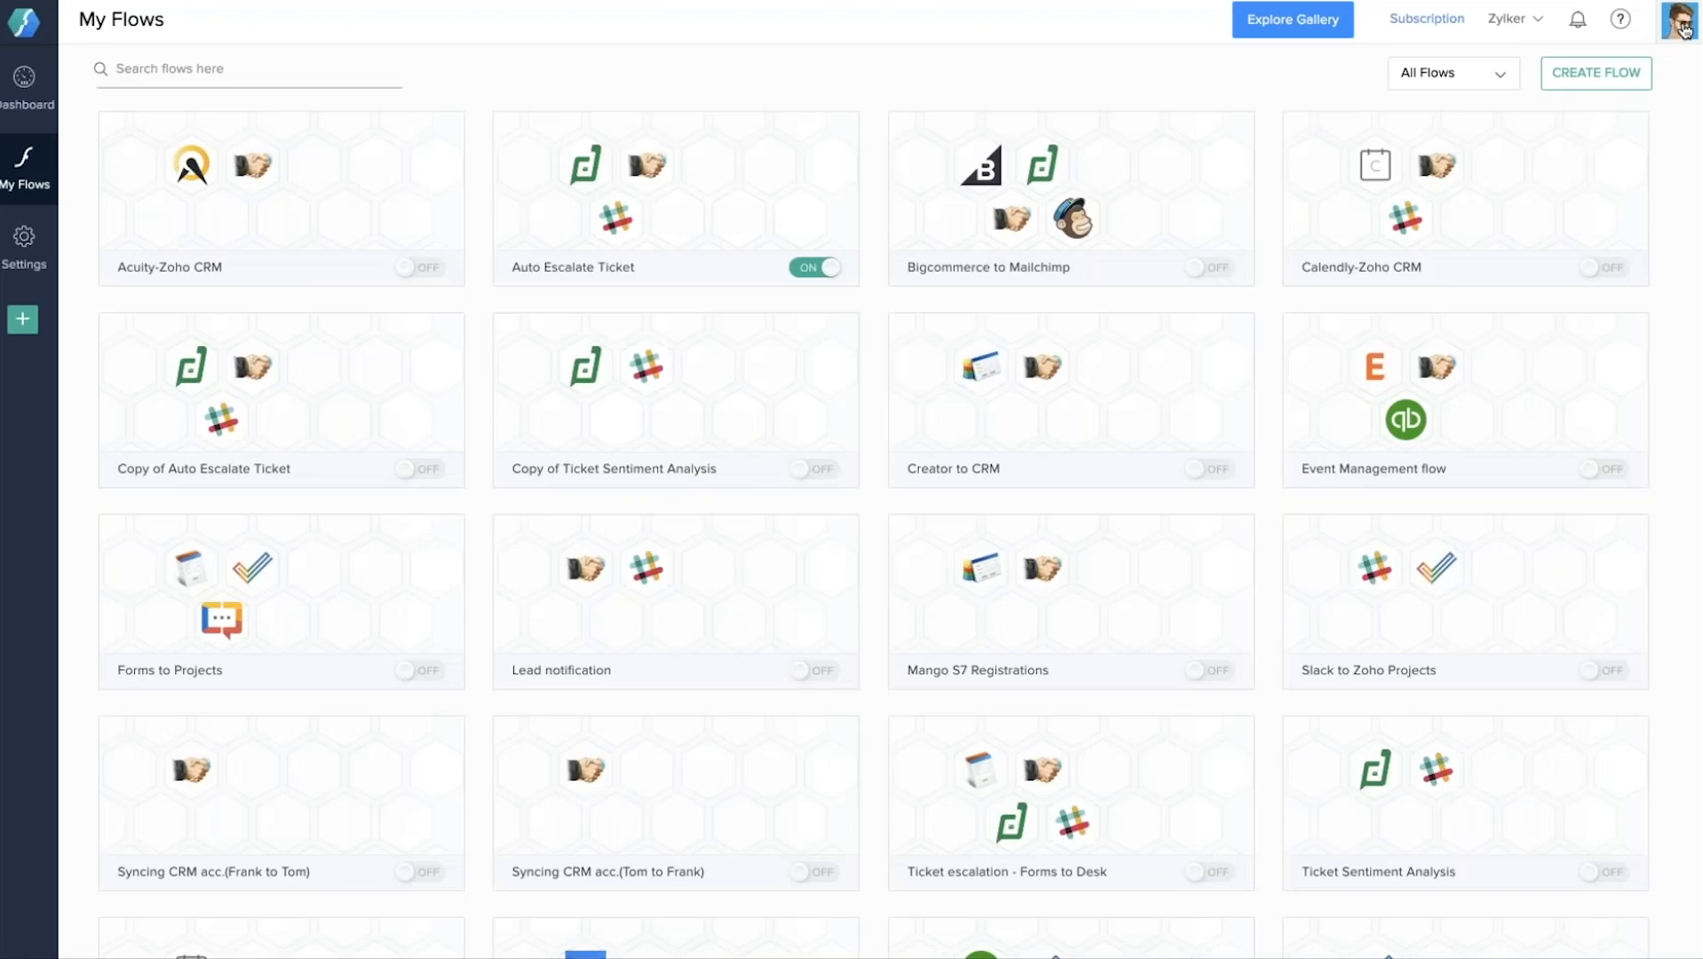
pyautogui.click(25, 89)
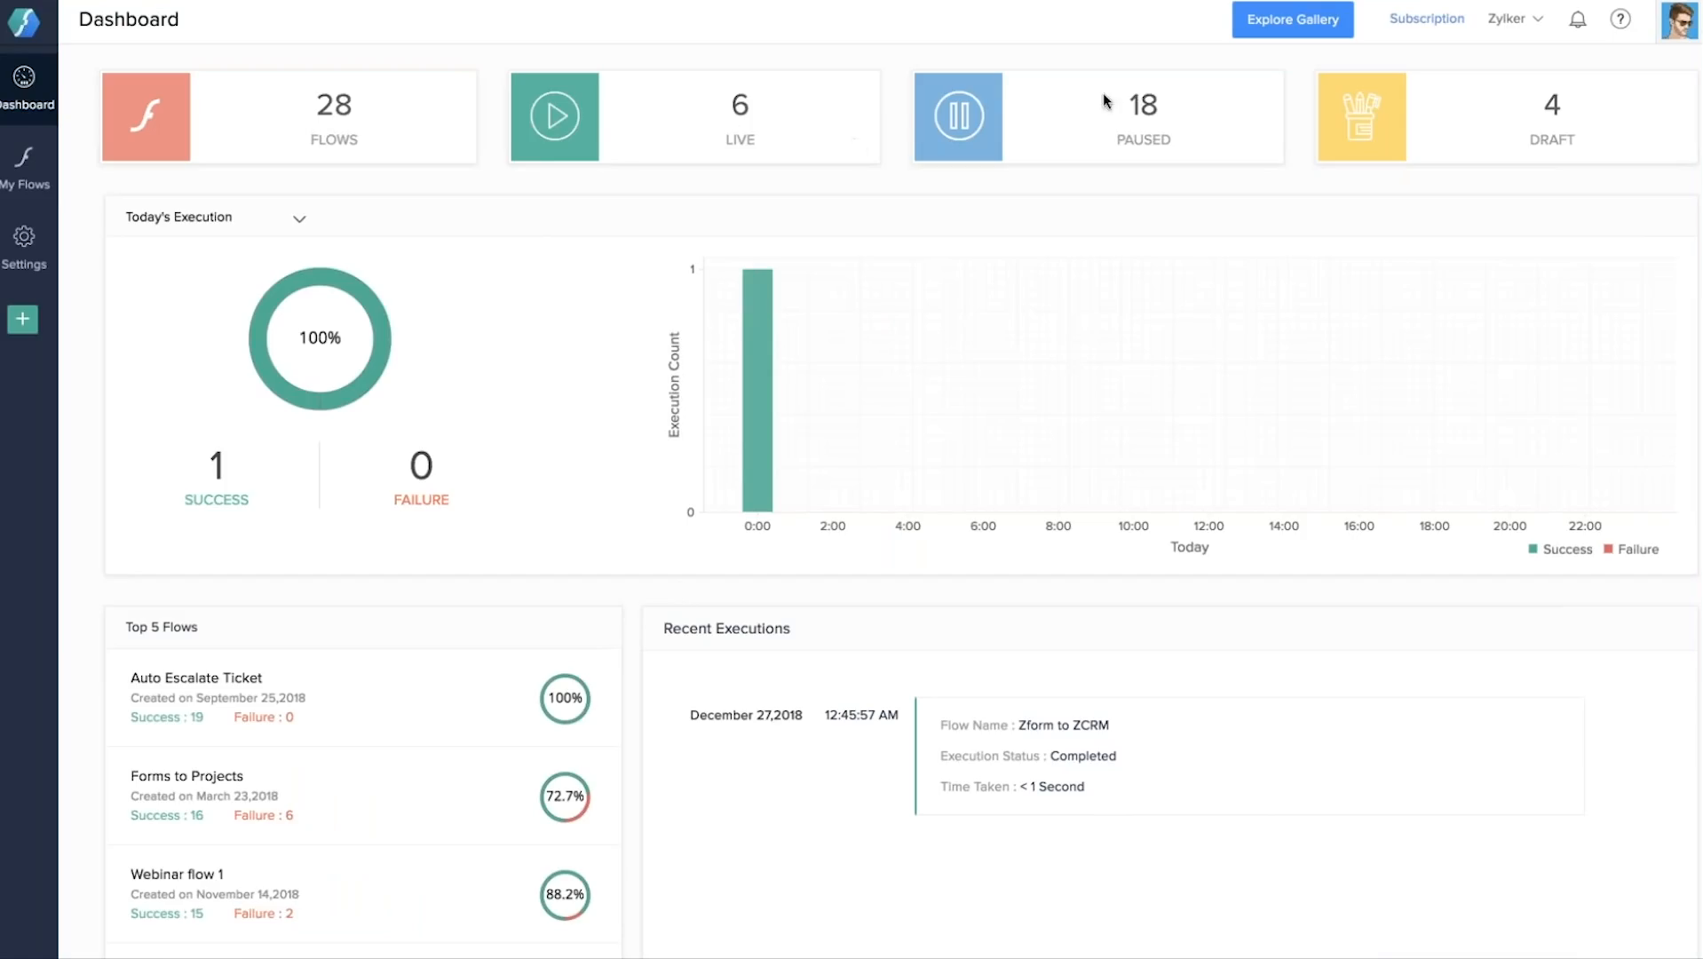
pyautogui.moveTo(855, 456)
pyautogui.scroll(-3, 854, 453)
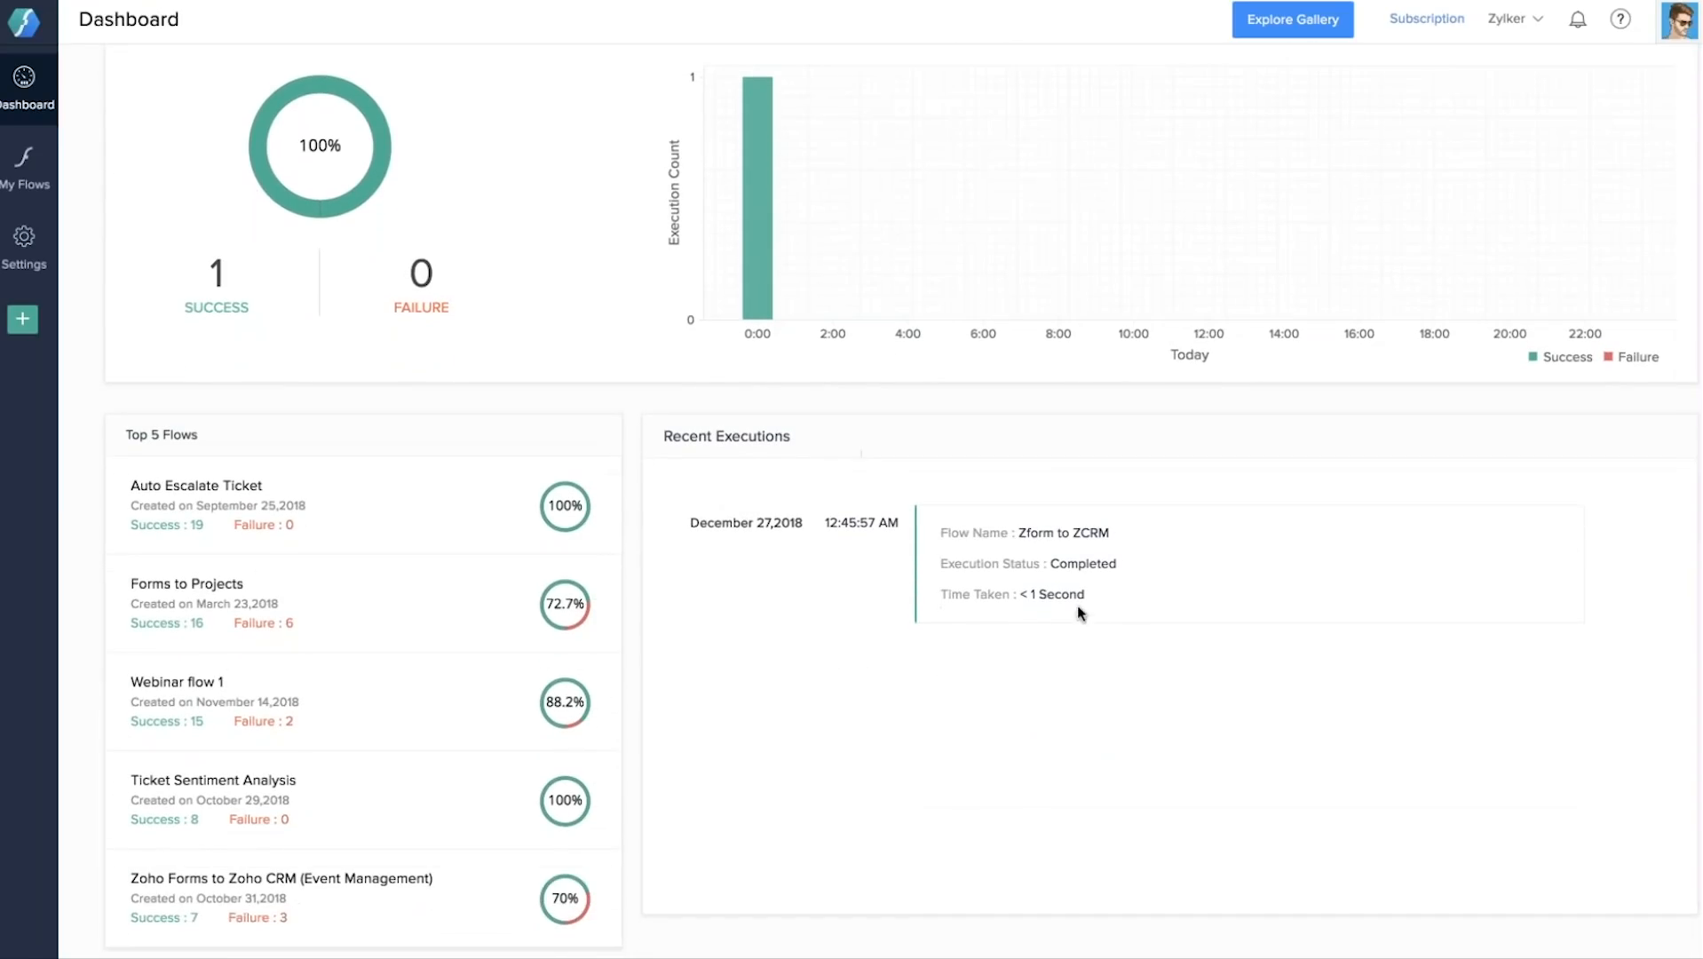
pyautogui.scroll(3, 1055, 204)
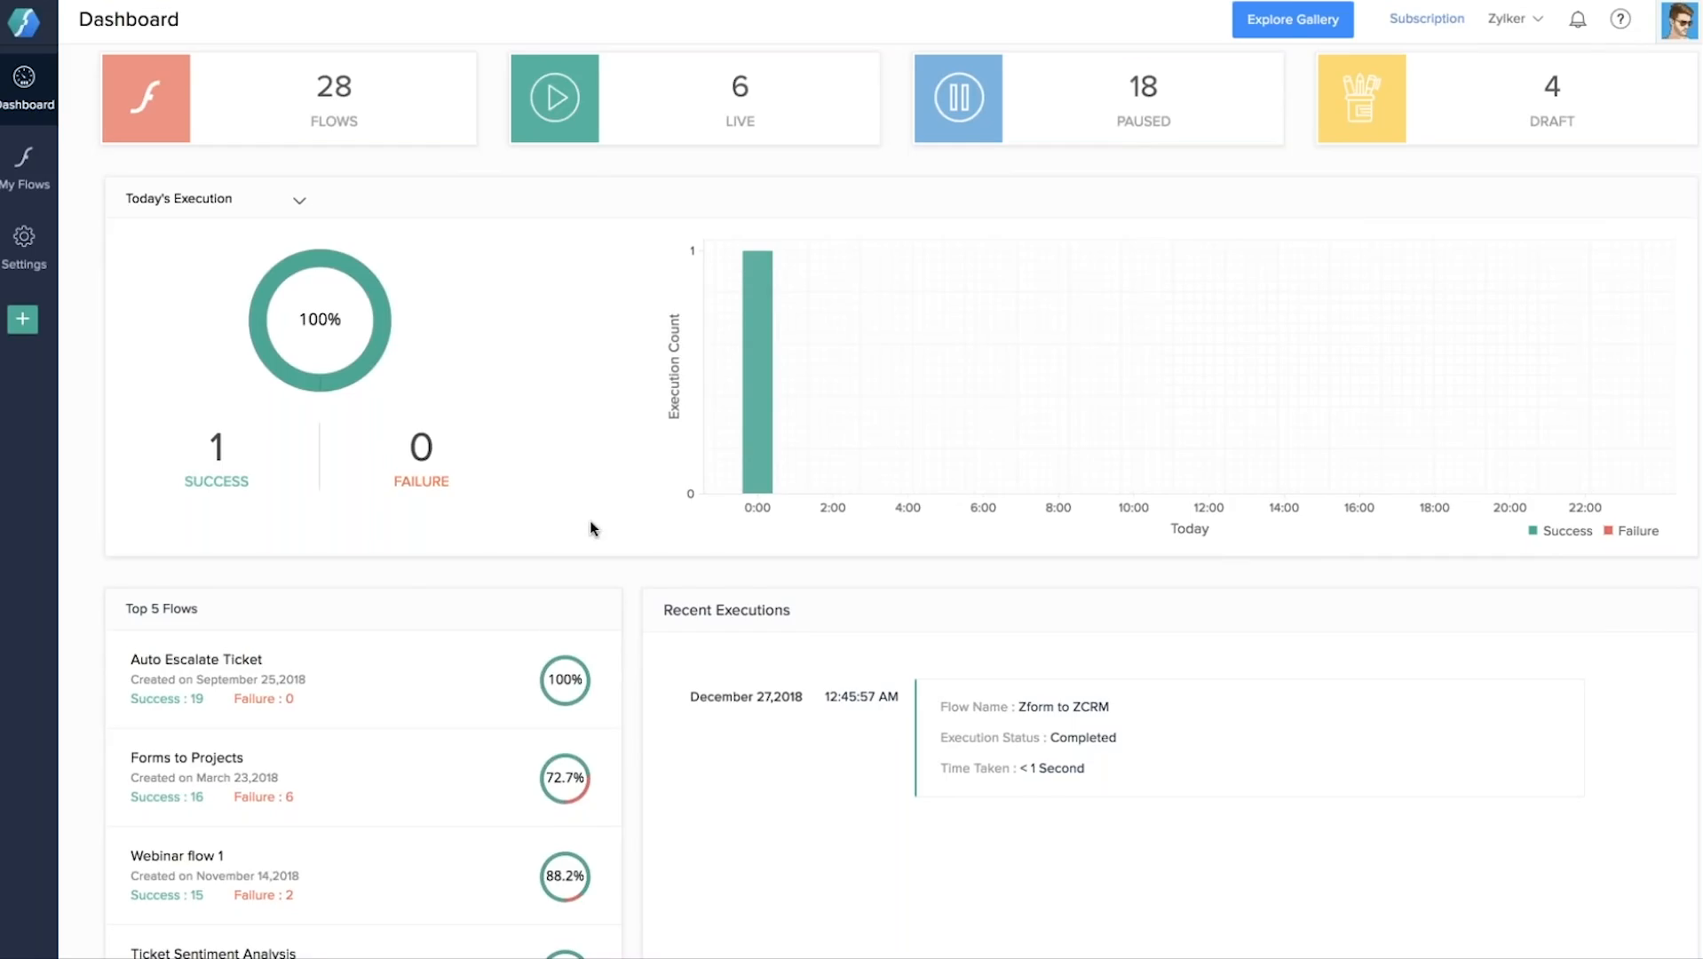
pyautogui.scroll(1, 591, 529)
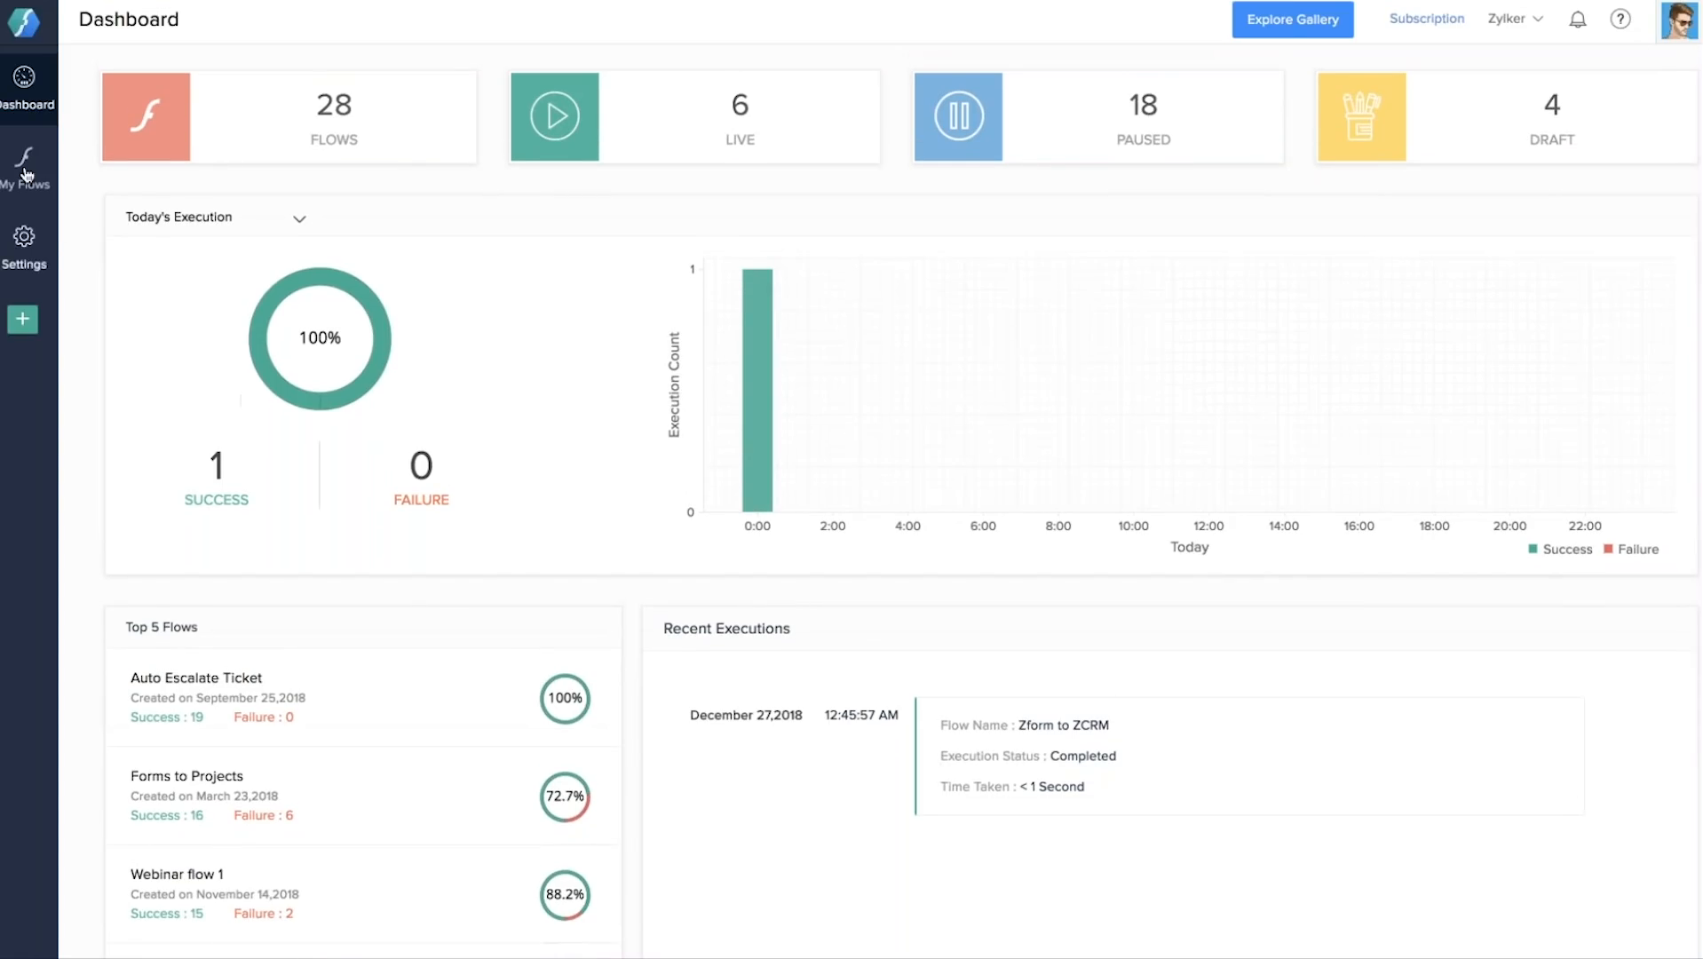
# Pass through Settings and History to the Connections list and scroll through Zoho CRM, Twilio, Zoho Inventory.
pyautogui.click(25, 241)
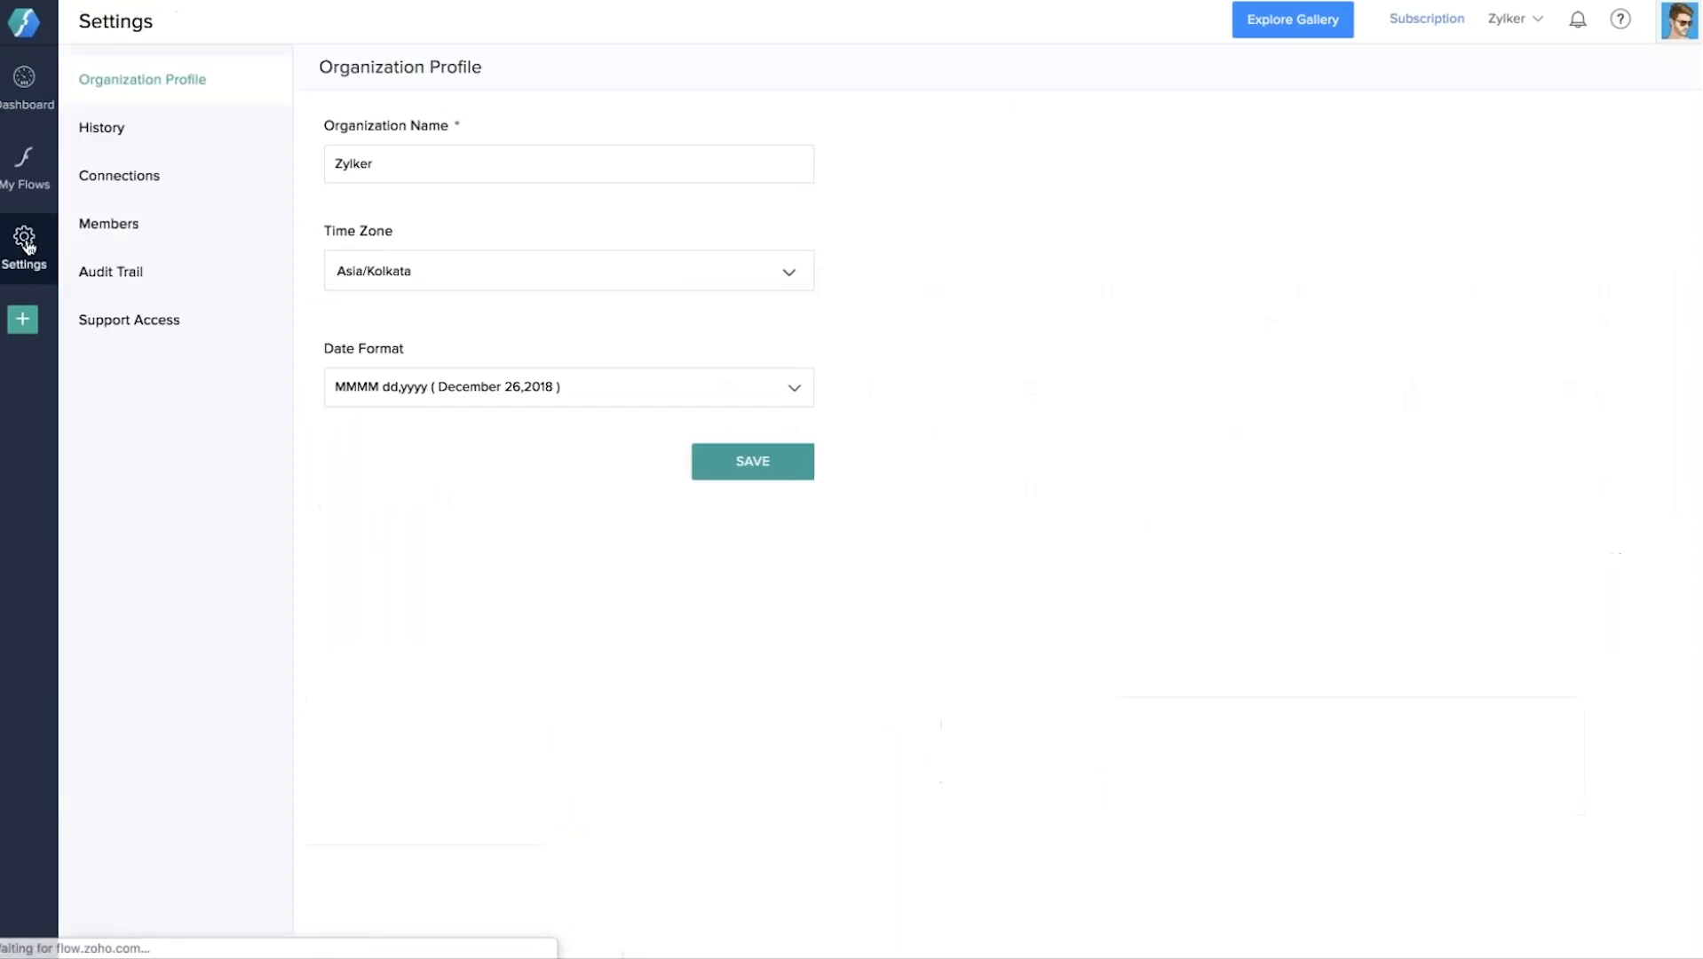
pyautogui.click(168, 133)
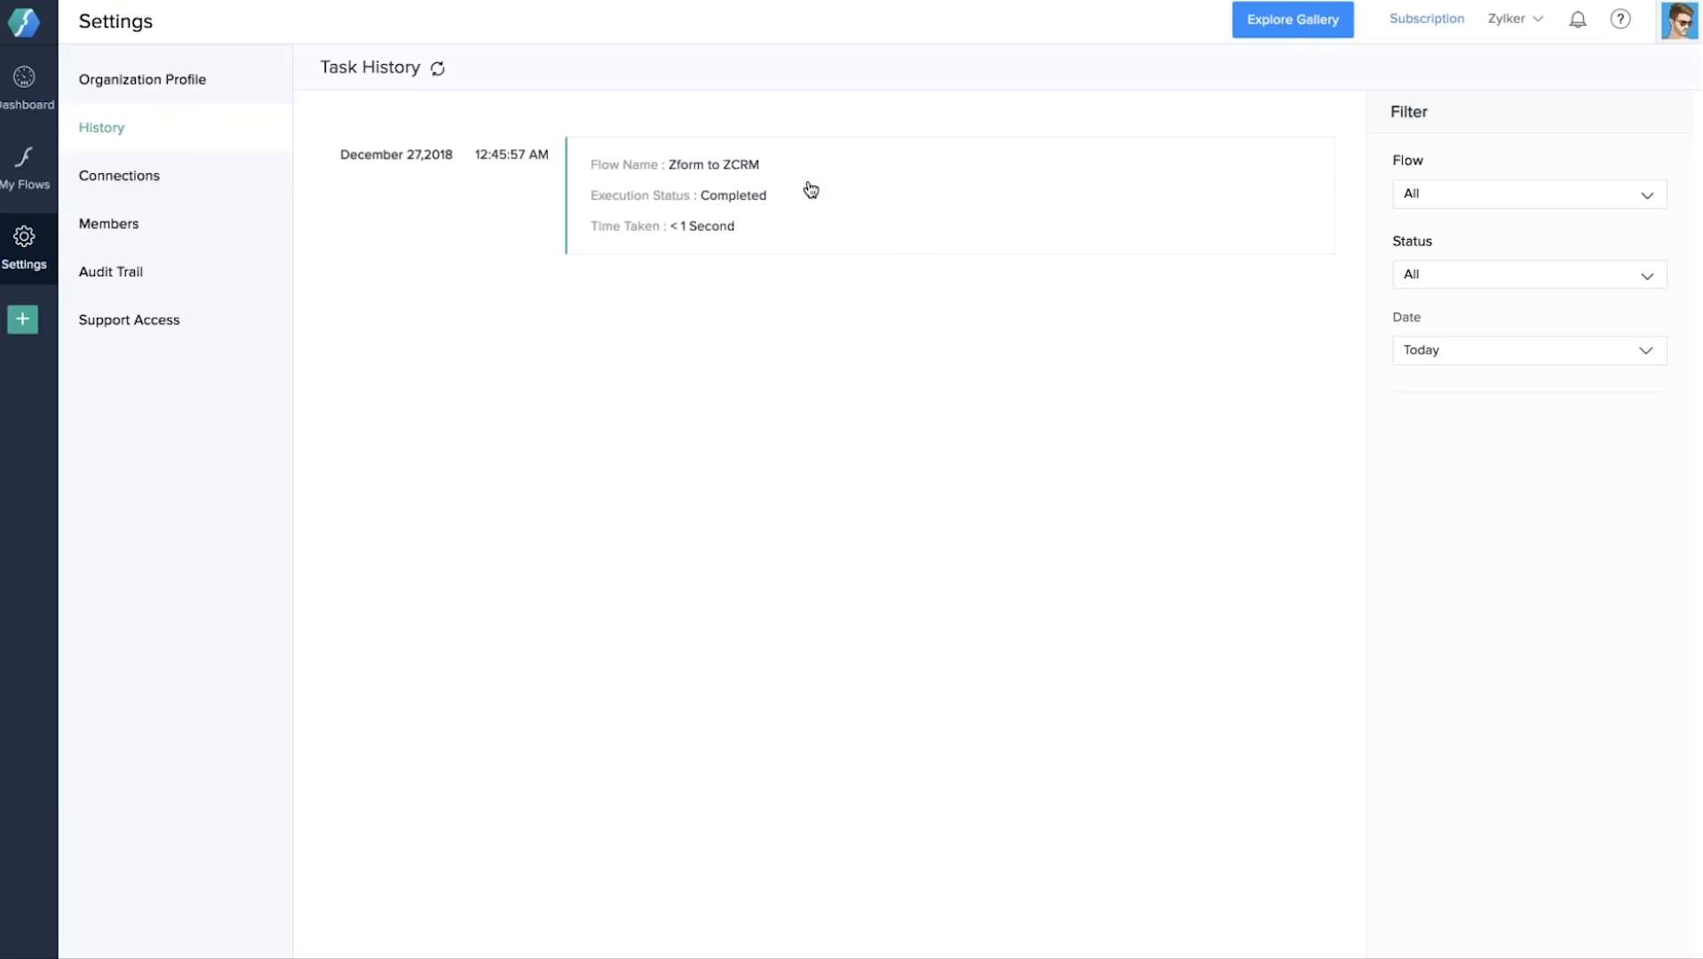
pyautogui.click(180, 180)
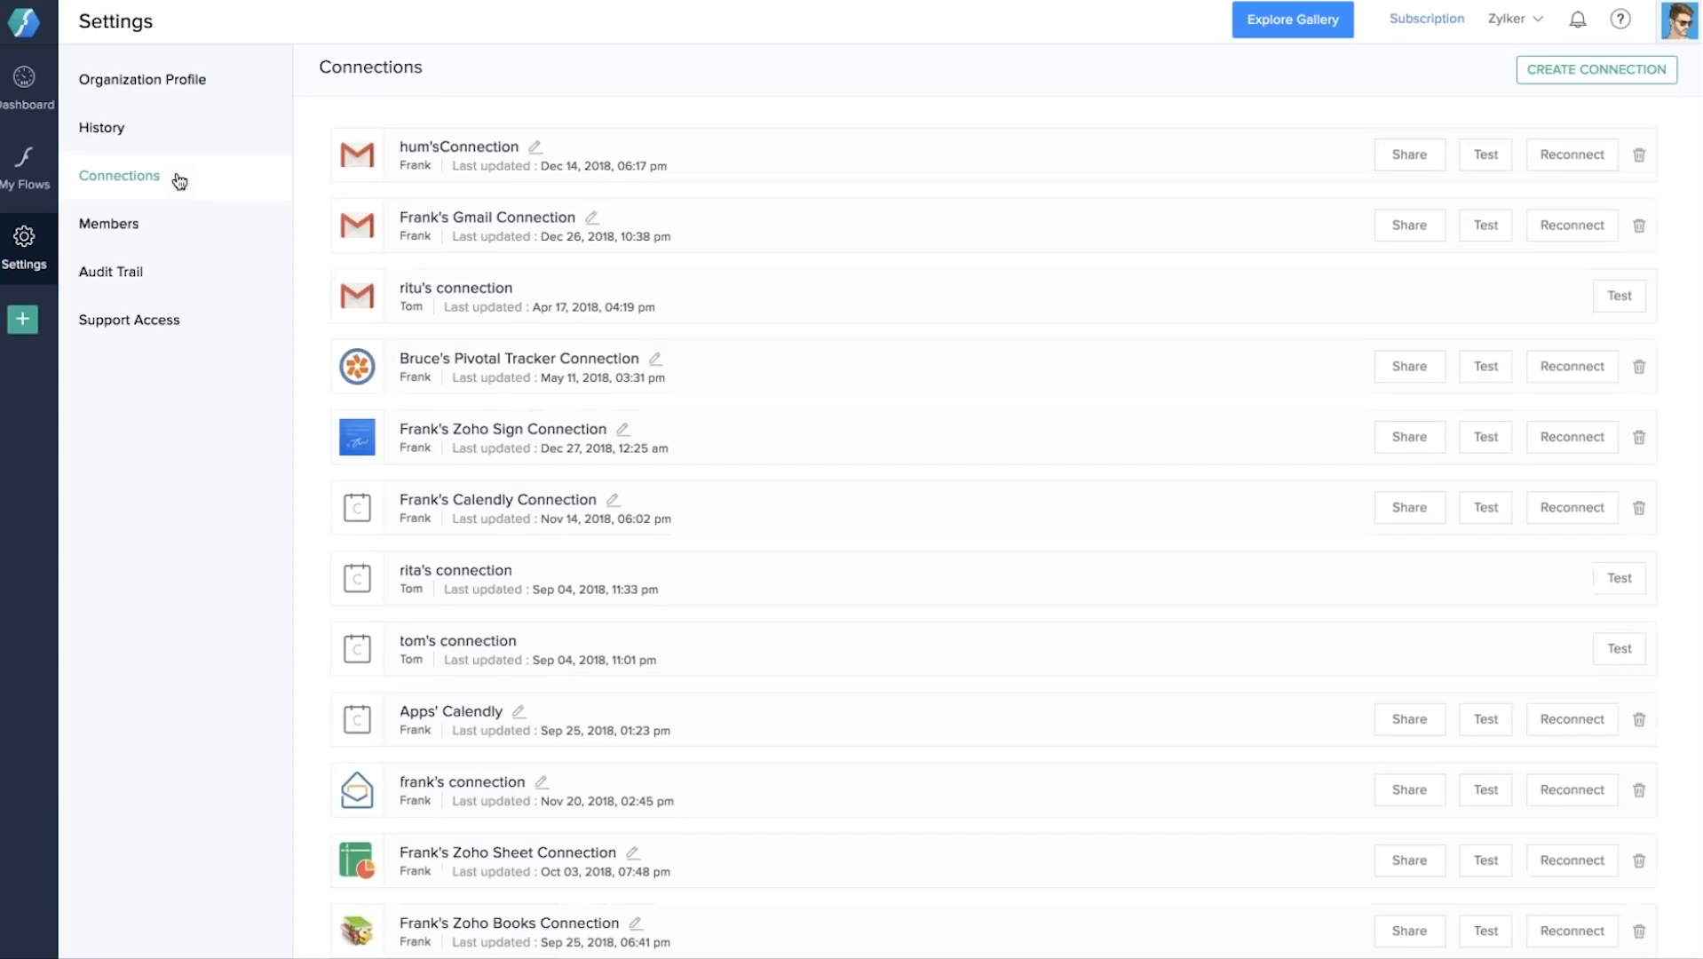
pyautogui.scroll(-5, 958, 494)
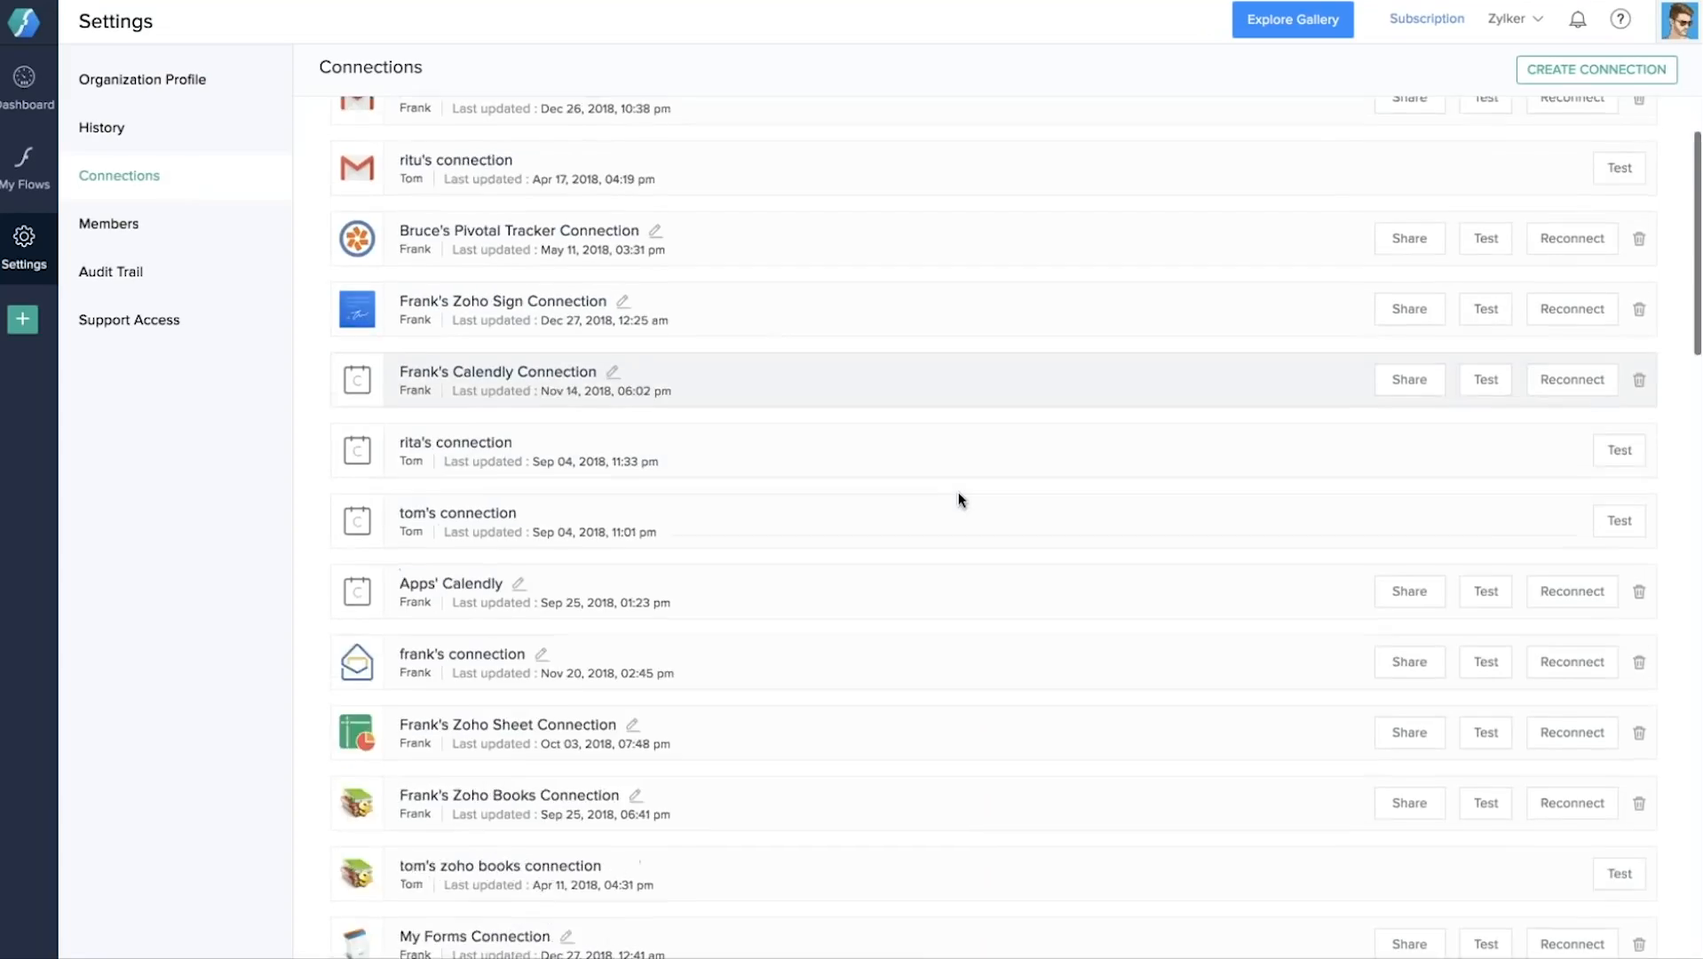
pyautogui.scroll(5, 959, 499)
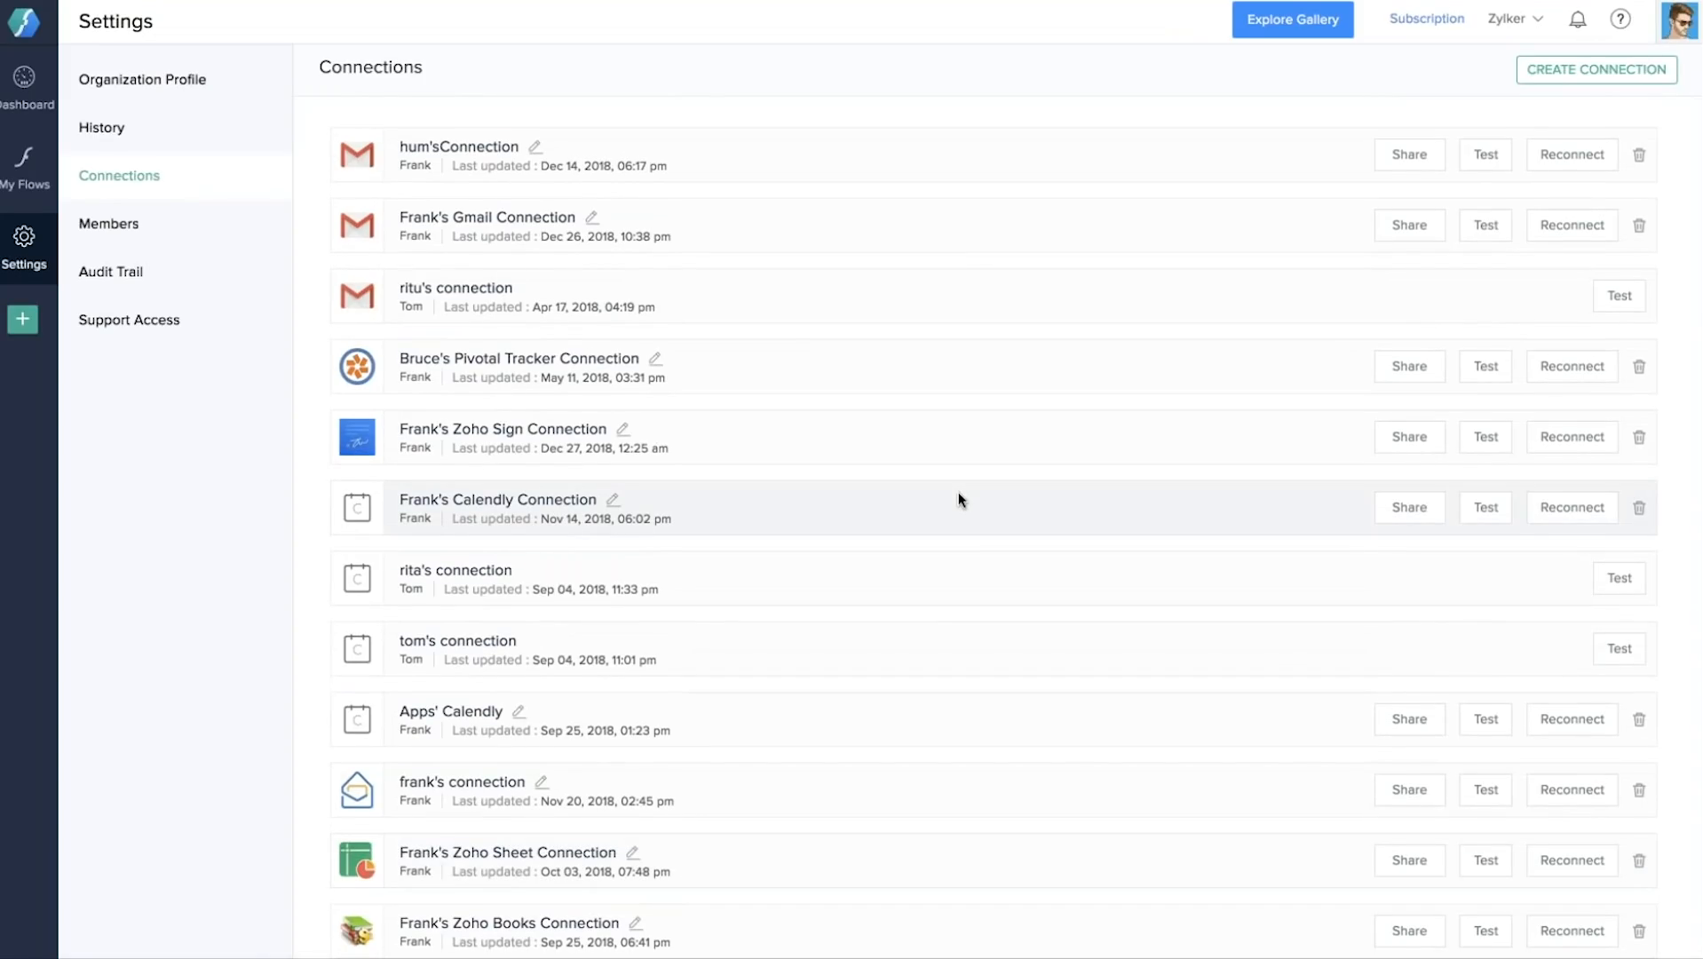
pyautogui.scroll(-11, 958, 499)
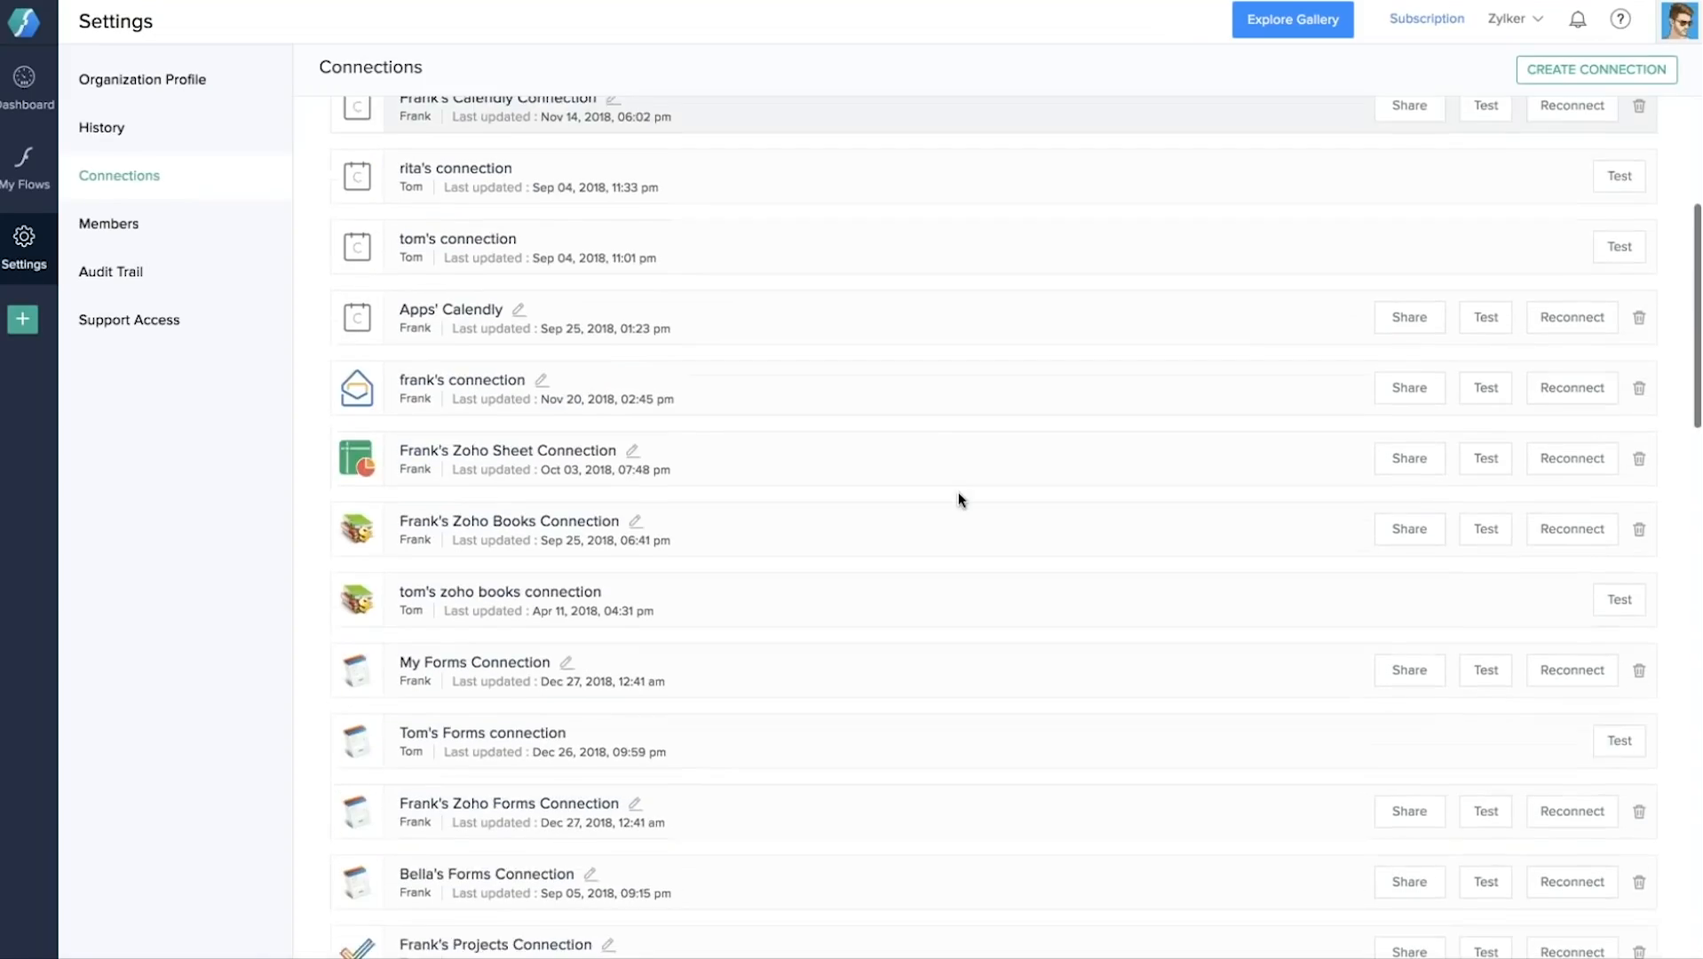
pyautogui.scroll(-15, 958, 498)
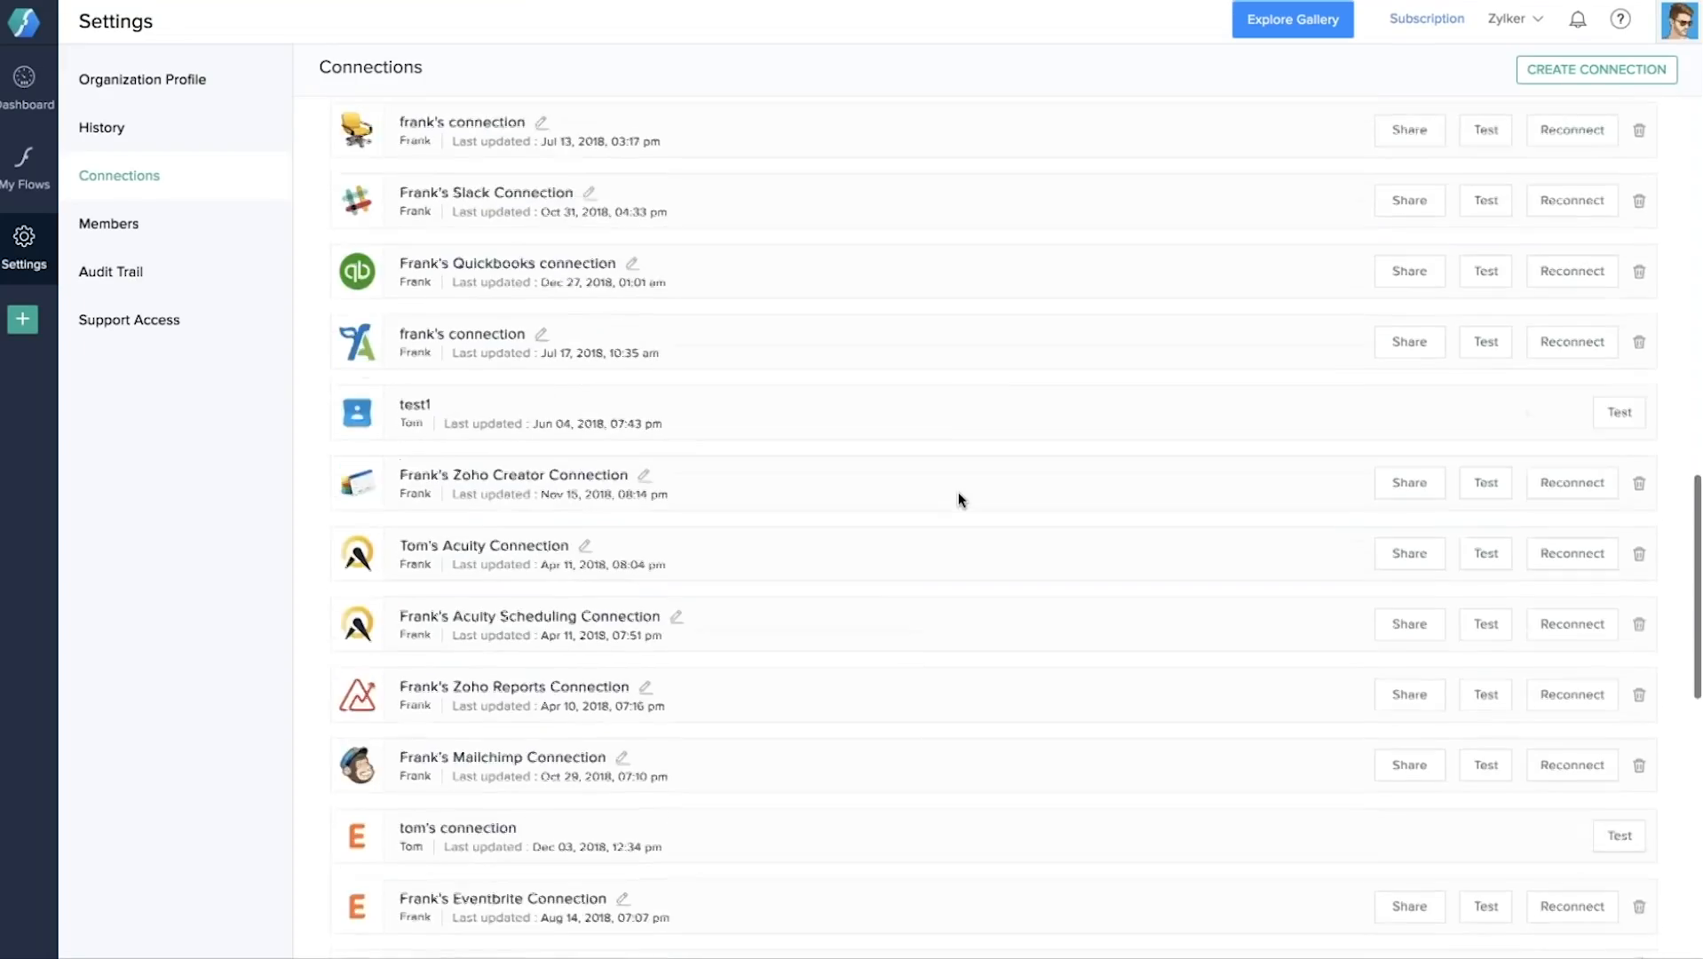
pyautogui.scroll(-5, 958, 492)
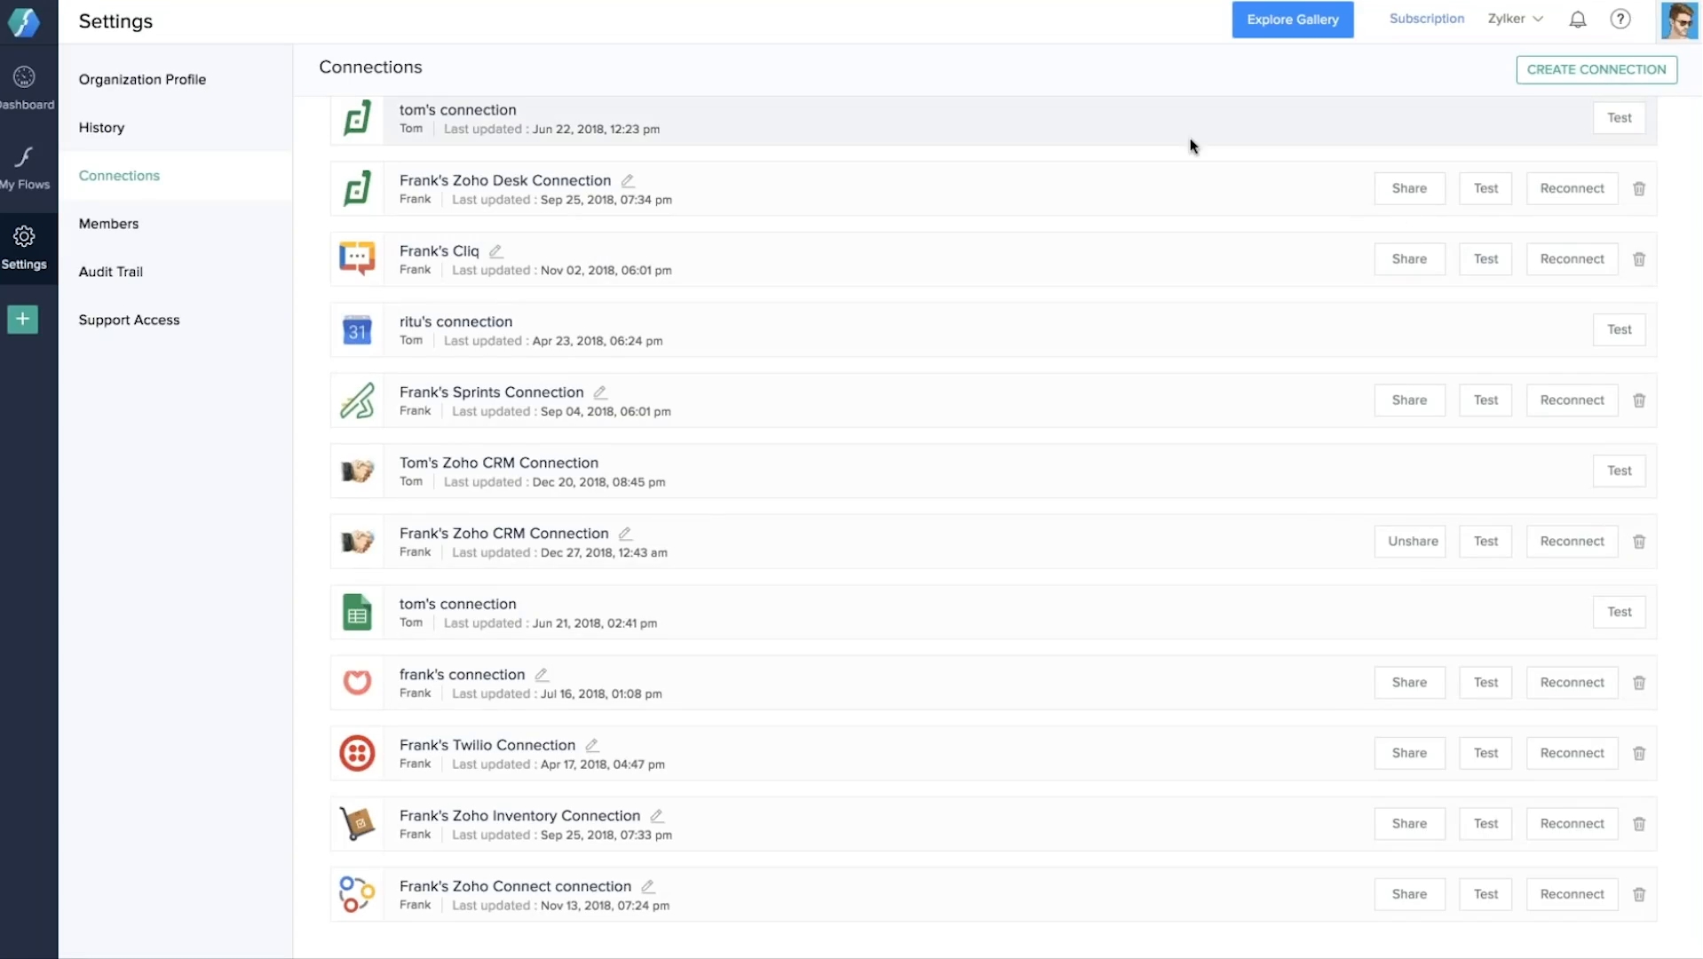
# Review the Members page, then show Support Access allowed for the Zoho Flow support team.
pyautogui.click(158, 232)
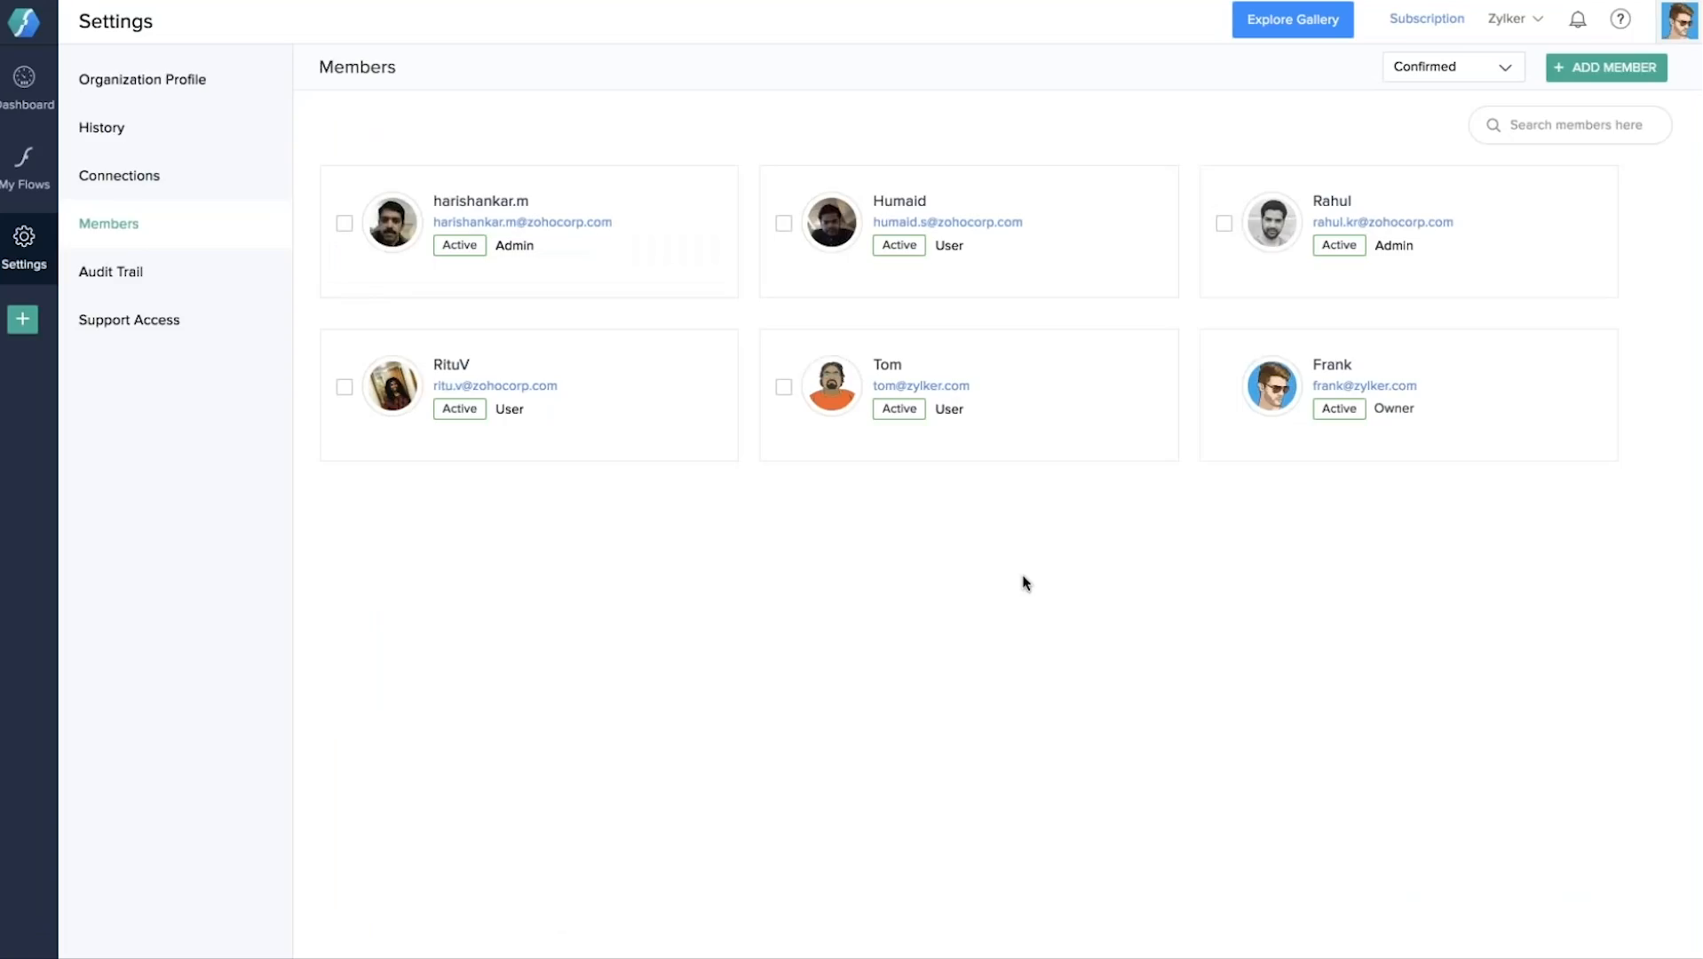
pyautogui.moveTo(901, 395)
pyautogui.click(197, 327)
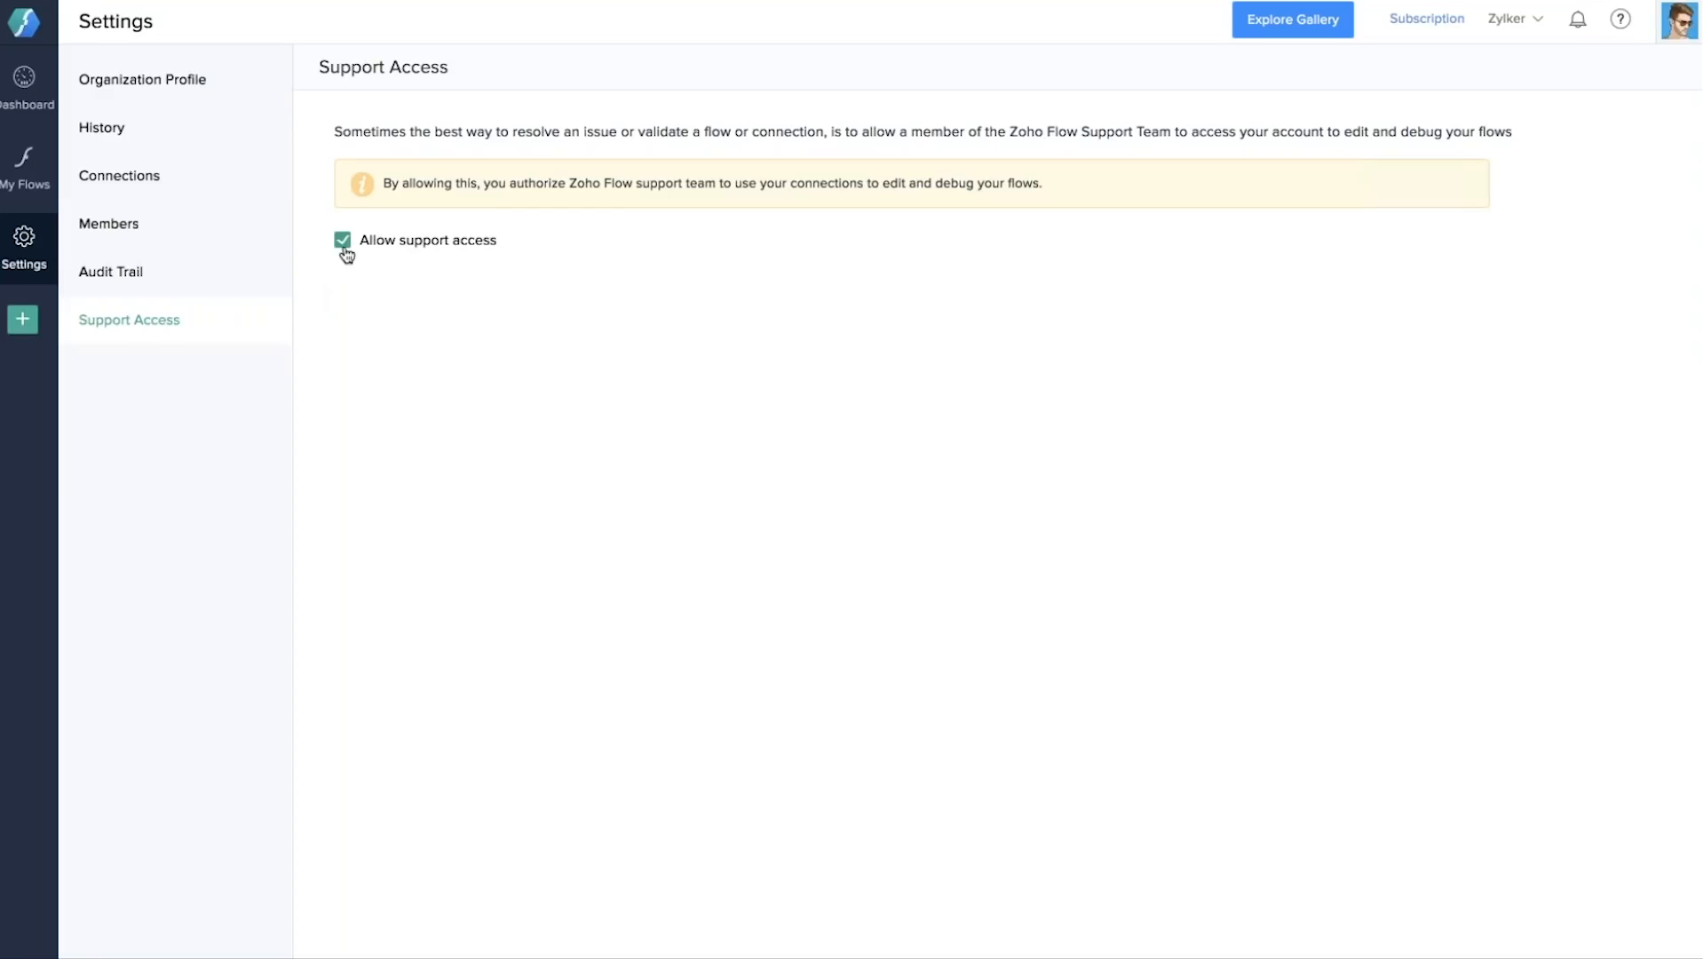